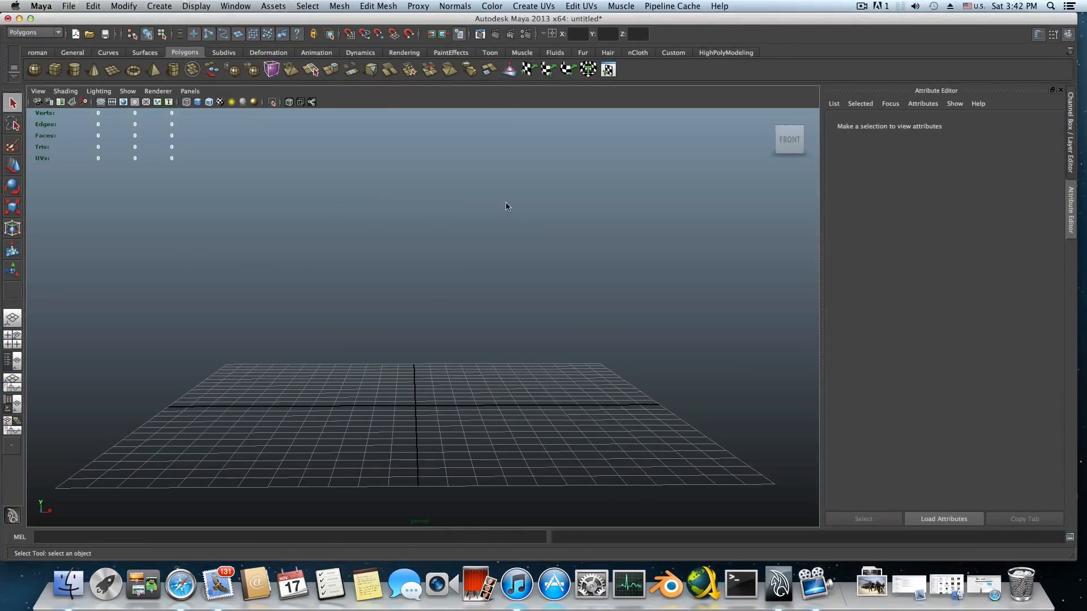
{"action": "middle_click_drag", "start_coordinate": [447, 331], "coordinate": [449, 343], "text": "alt"}
{"action": "scroll", "coordinate": [470, 342], "scroll_direction": "down", "scroll_amount": 1}
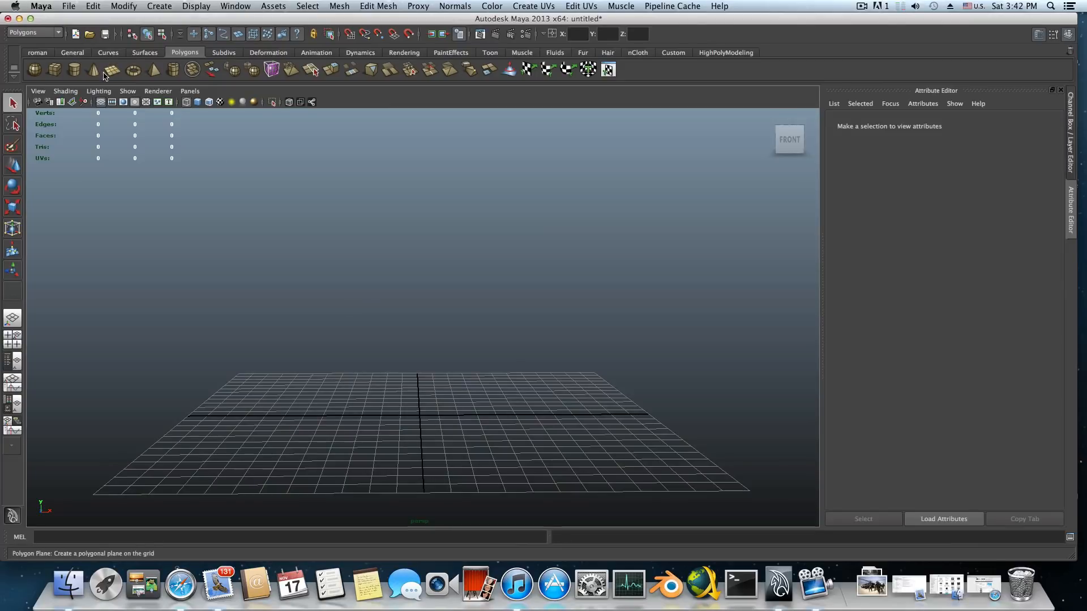
{"action": "left_click", "coordinate": [67, 91]}
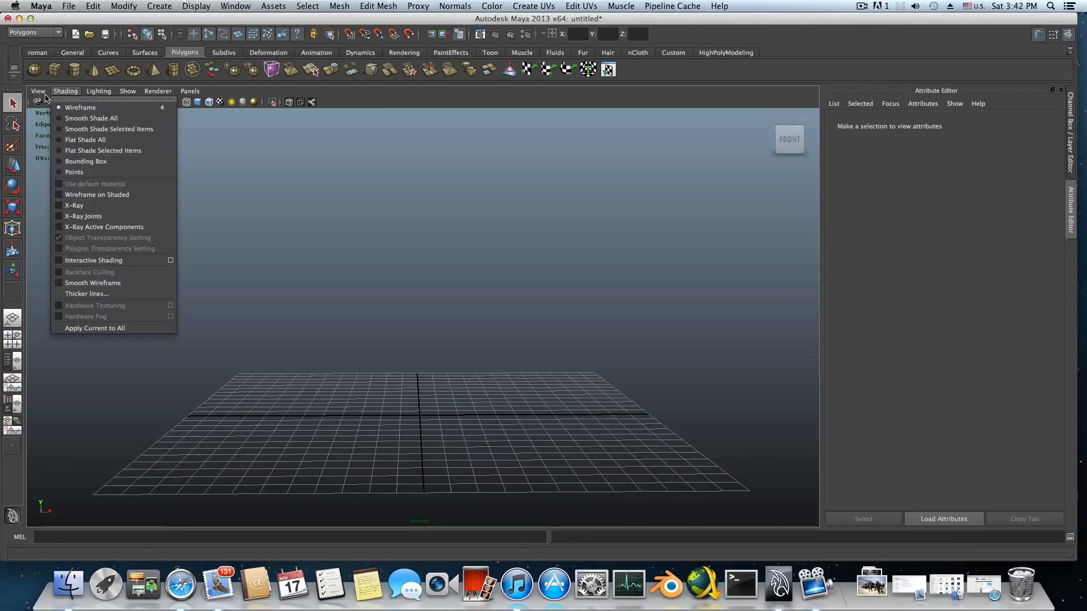
{"action": "left_click", "coordinate": [112, 286]}
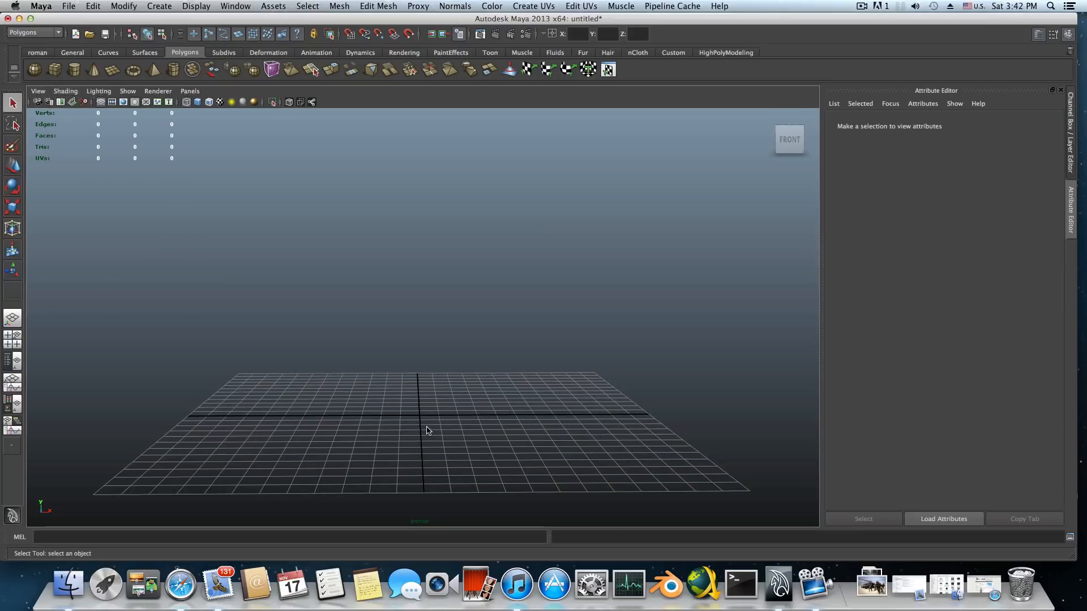
{"action": "middle_click_drag", "start_coordinate": [427, 416], "coordinate": [425, 408], "text": "alt"}
{"action": "left_click_drag", "start_coordinate": [424, 408], "coordinate": [424, 404], "text": "alt"}
{"action": "middle_click_drag", "start_coordinate": [424, 403], "coordinate": [420, 417], "text": "alt"}
{"action": "left_click_drag", "start_coordinate": [420, 419], "coordinate": [415, 426], "text": "alt"}
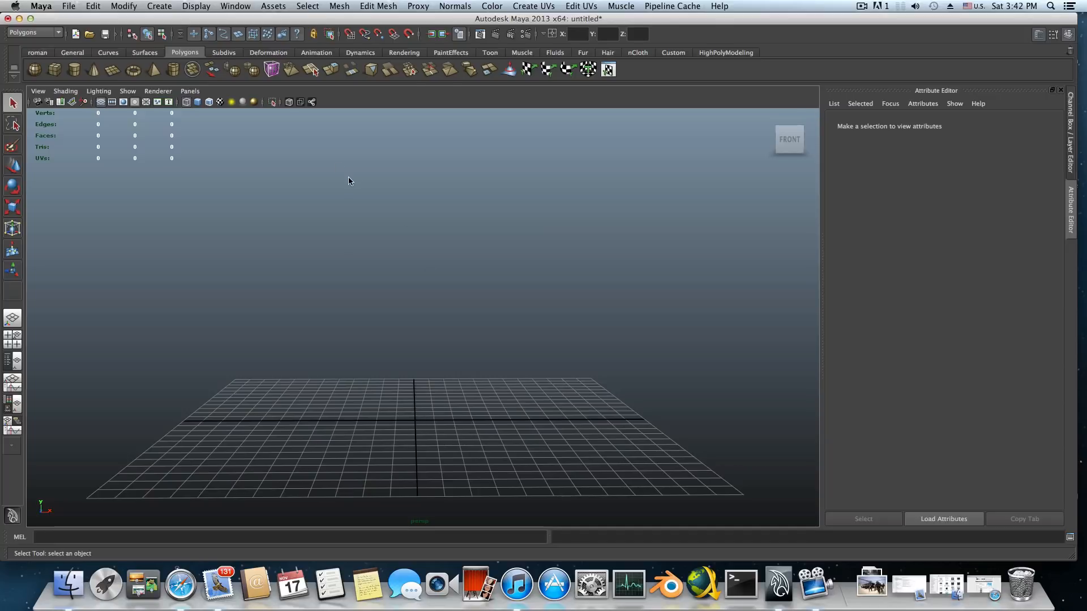
- Create a polygon cylinder at the center of the grid and display it smooth shaded
{"action": "left_click", "coordinate": [74, 70]}
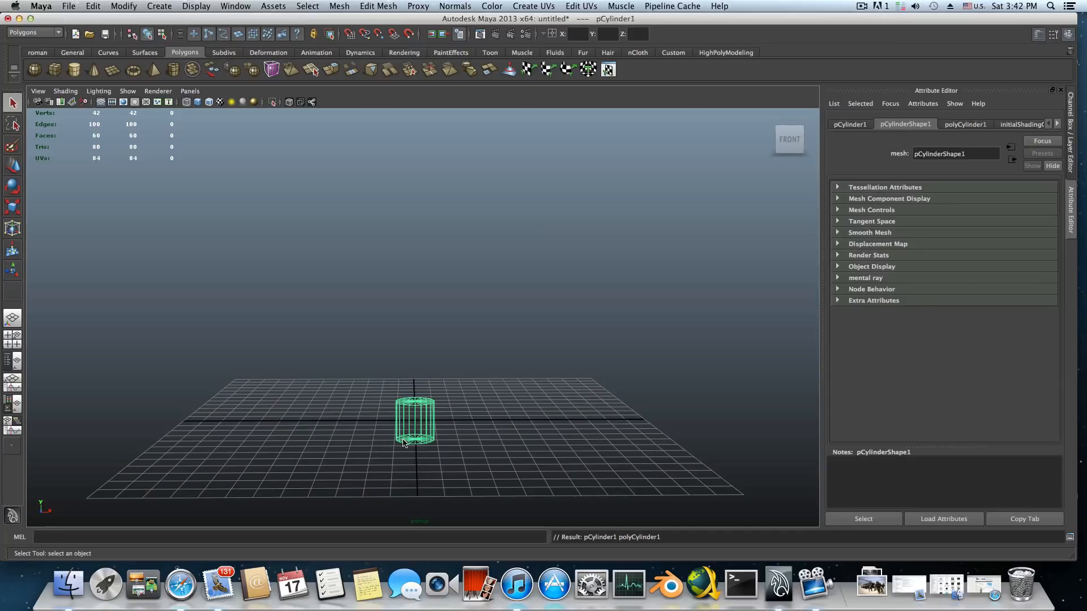
{"action": "middle_click_drag", "start_coordinate": [402, 440], "coordinate": [399, 391], "text": "alt"}
{"action": "right_click_drag", "start_coordinate": [399, 392], "coordinate": [520, 406], "text": "alt"}
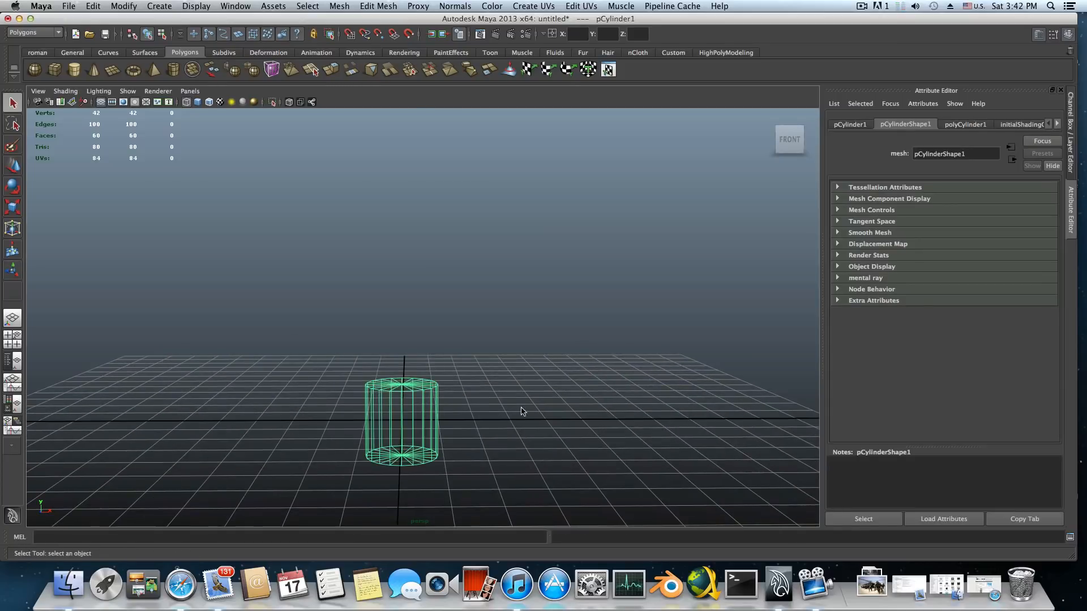
{"action": "middle_click_drag", "start_coordinate": [411, 401], "coordinate": [434, 381], "text": "alt"}
{"action": "key", "text": "5"}
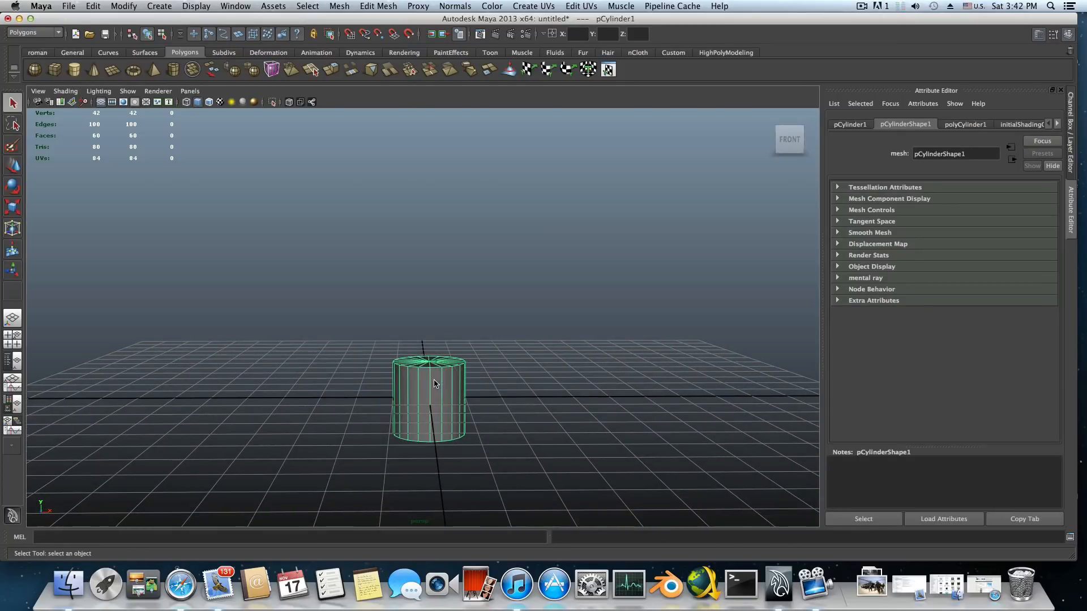
- Scale the cylinder along its vertical axis to a little over twice its height
{"action": "left_click_drag", "start_coordinate": [455, 412], "coordinate": [439, 408], "text": "alt"}
{"action": "right_click_drag", "start_coordinate": [439, 409], "coordinate": [544, 425], "text": "alt"}
{"action": "middle_click_drag", "start_coordinate": [378, 414], "coordinate": [365, 344], "text": "alt"}
{"action": "right_click_drag", "start_coordinate": [377, 360], "coordinate": [449, 387], "text": "alt"}
{"action": "left_click_drag", "start_coordinate": [448, 387], "coordinate": [449, 403], "text": "alt"}
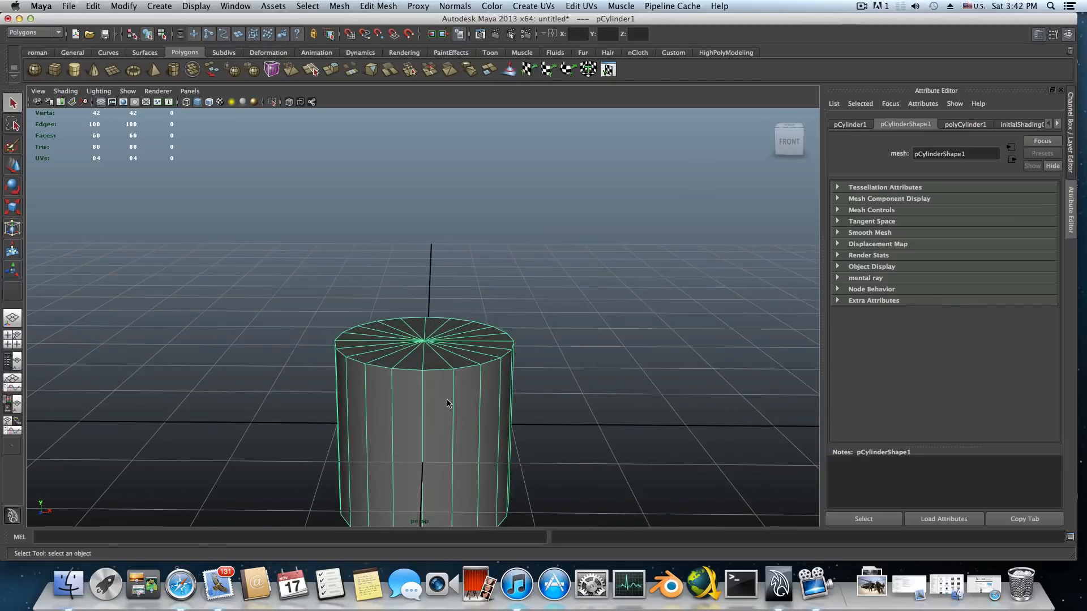
{"action": "right_click_drag", "start_coordinate": [449, 402], "coordinate": [410, 393], "text": "alt"}
{"action": "left_click_drag", "start_coordinate": [412, 423], "coordinate": [415, 397], "text": "alt"}
{"action": "middle_click_drag", "start_coordinate": [428, 422], "coordinate": [428, 383], "text": "alt"}
{"action": "left_click_drag", "start_coordinate": [427, 383], "coordinate": [416, 419], "text": "alt"}
{"action": "left_click", "coordinate": [13, 207]}
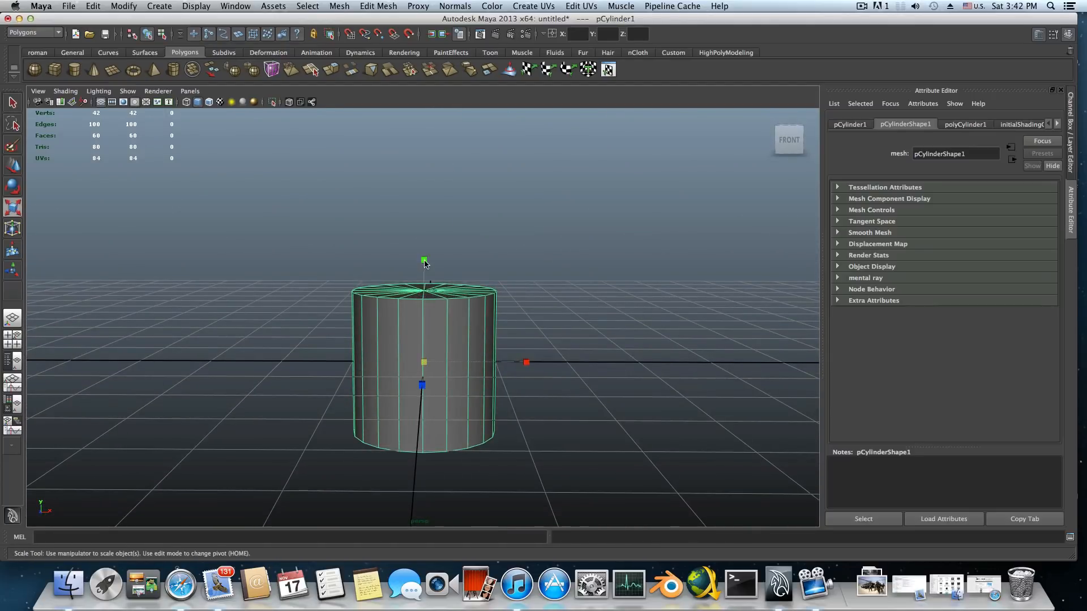
{"action": "left_click_drag", "start_coordinate": [424, 261], "coordinate": [425, 138]}
- Chamfer the center vertex of the cylinder's bottom cap to make a small round face there
{"action": "left_click_drag", "start_coordinate": [434, 361], "coordinate": [429, 309], "text": "alt"}
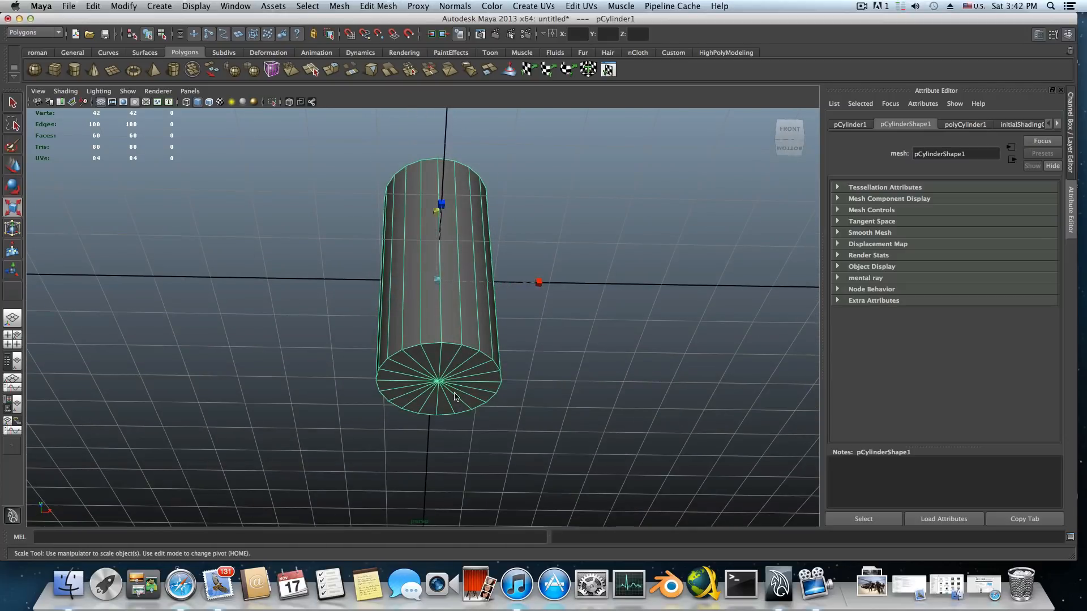
{"action": "right_click", "coordinate": [442, 359]}
{"action": "right_click_drag", "start_coordinate": [443, 359], "coordinate": [402, 361]}
{"action": "left_click", "coordinate": [440, 383]}
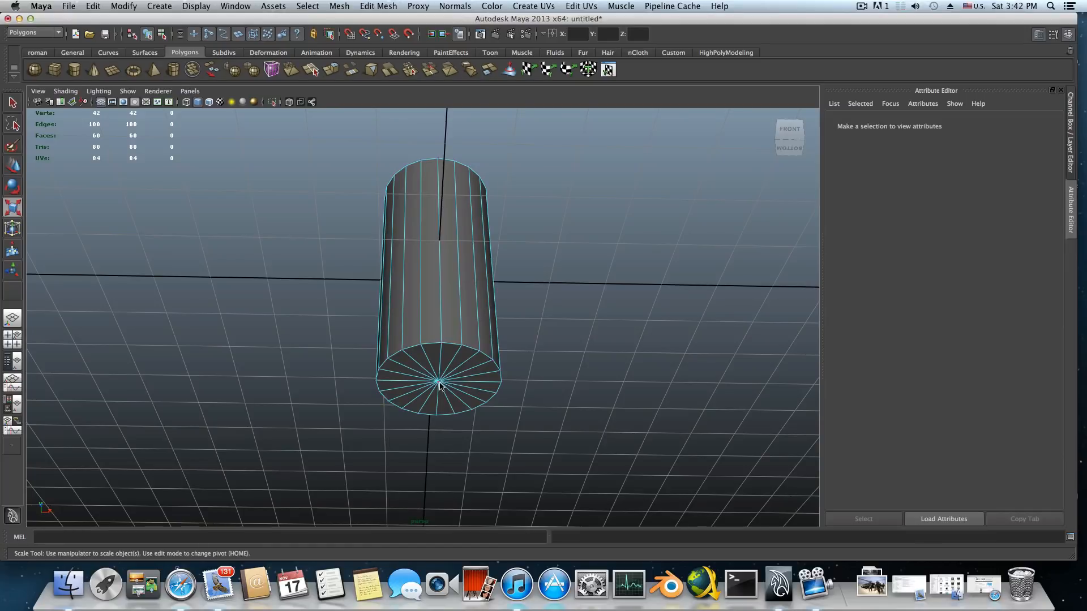
{"action": "mouse_move", "coordinate": [441, 385]}
{"action": "left_mouse_down", "text": "alt"}
{"action": "mouse_move", "coordinate": [533, 383]}
{"action": "mouse_move", "coordinate": [415, 409]}
{"action": "mouse_move", "coordinate": [428, 443]}
{"action": "mouse_move", "coordinate": [438, 402]}
{"action": "left_mouse_up", "text": "alt"}
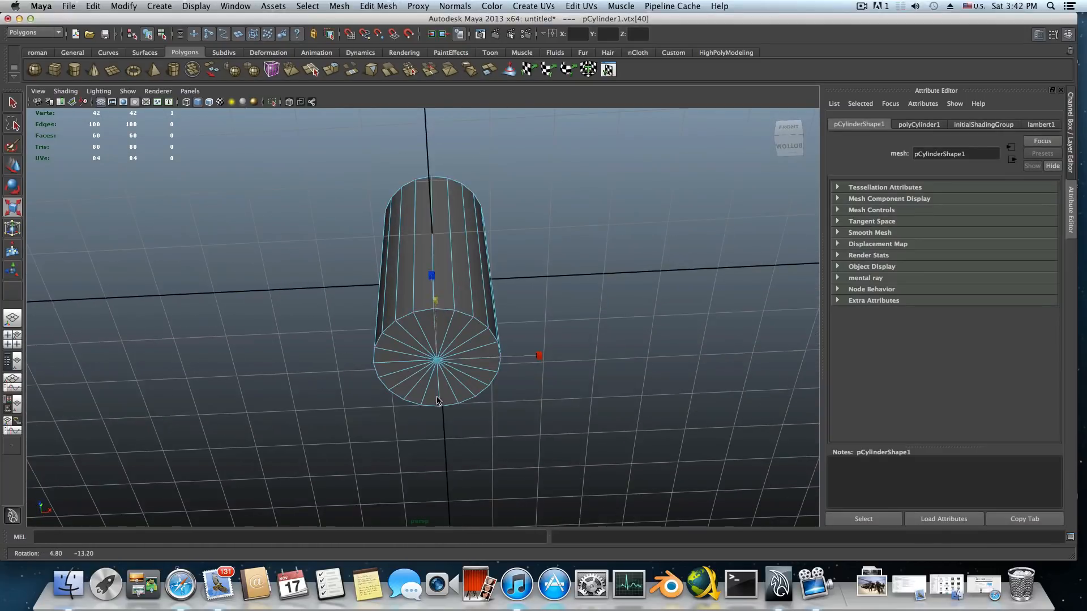
{"action": "left_click", "coordinate": [378, 6]}
{"action": "left_click", "coordinate": [383, 7]}
{"action": "left_click", "coordinate": [34, 32]}
{"action": "left_click", "coordinate": [22, 51]}
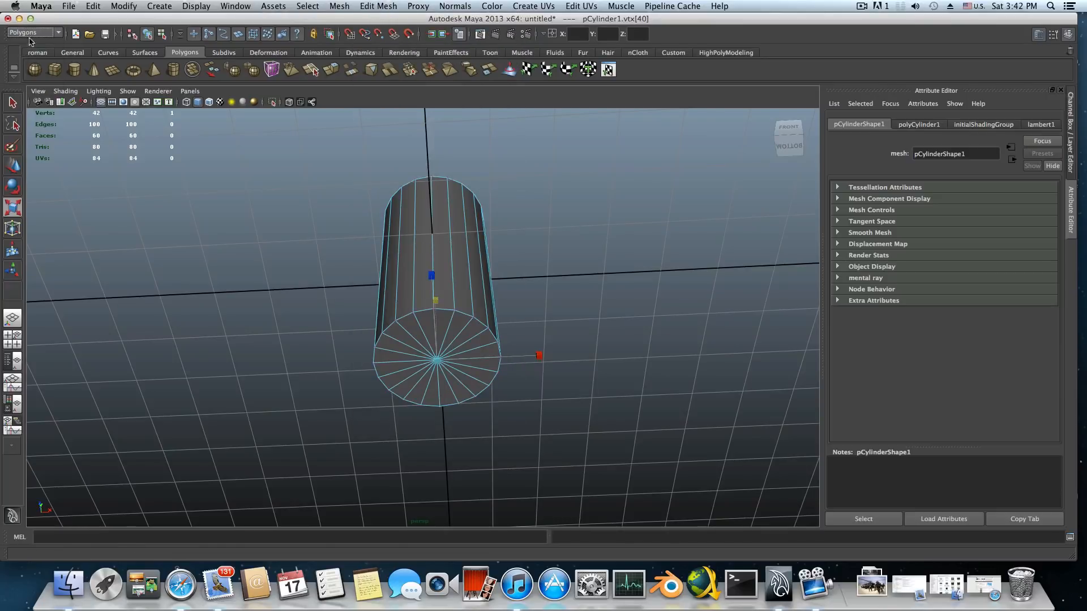
{"action": "left_click", "coordinate": [376, 7]}
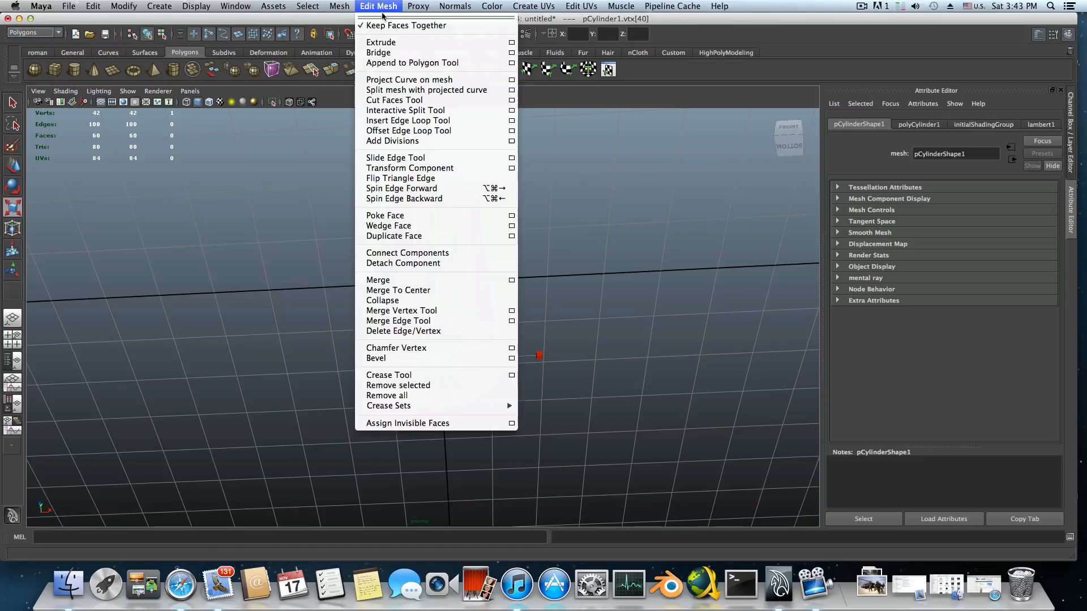
{"action": "left_click", "coordinate": [395, 348]}
{"action": "left_click_drag", "start_coordinate": [462, 380], "coordinate": [480, 317], "text": "alt"}
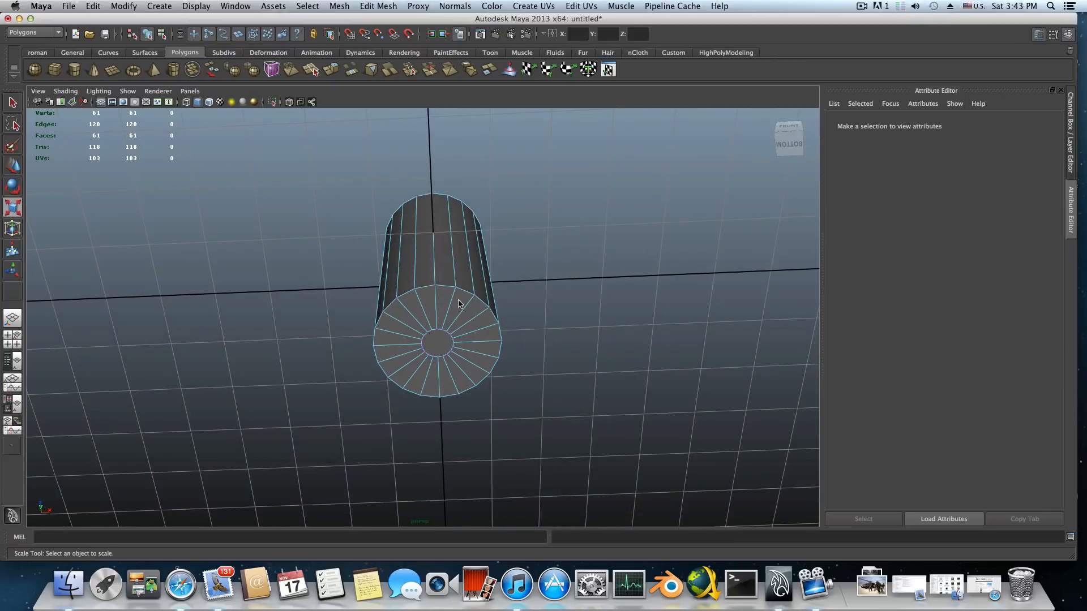
- Move the small center face of the bottom cap down to about Y -2.77 cm, forming a tapered tip
{"action": "right_click_drag", "start_coordinate": [438, 345], "coordinate": [440, 370]}
{"action": "left_click", "coordinate": [438, 346]}
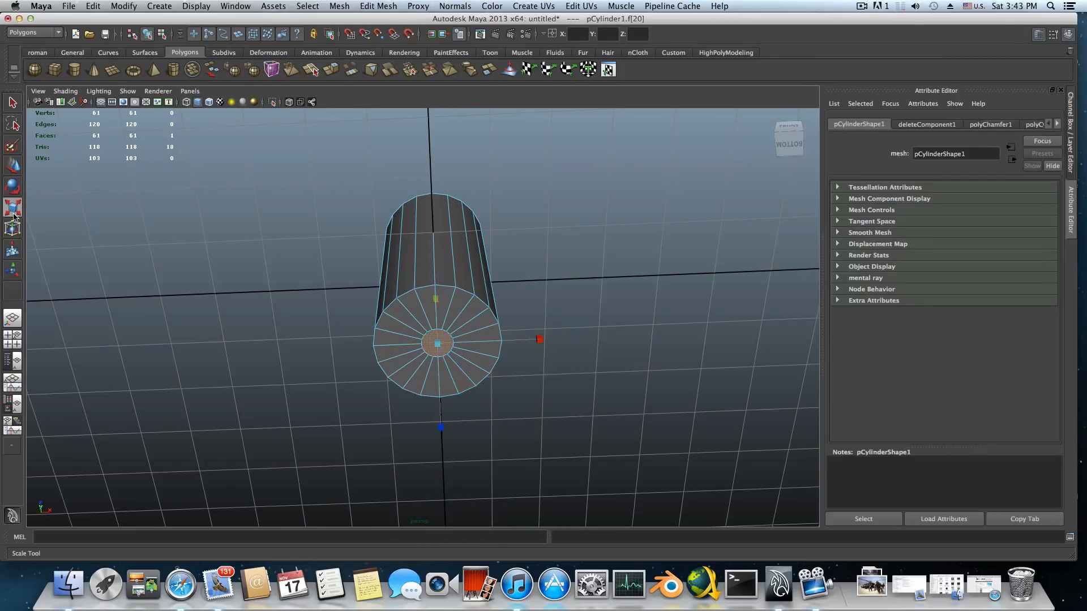
{"action": "key", "text": "w"}
{"action": "left_click_drag", "start_coordinate": [379, 295], "coordinate": [445, 392], "text": "alt"}
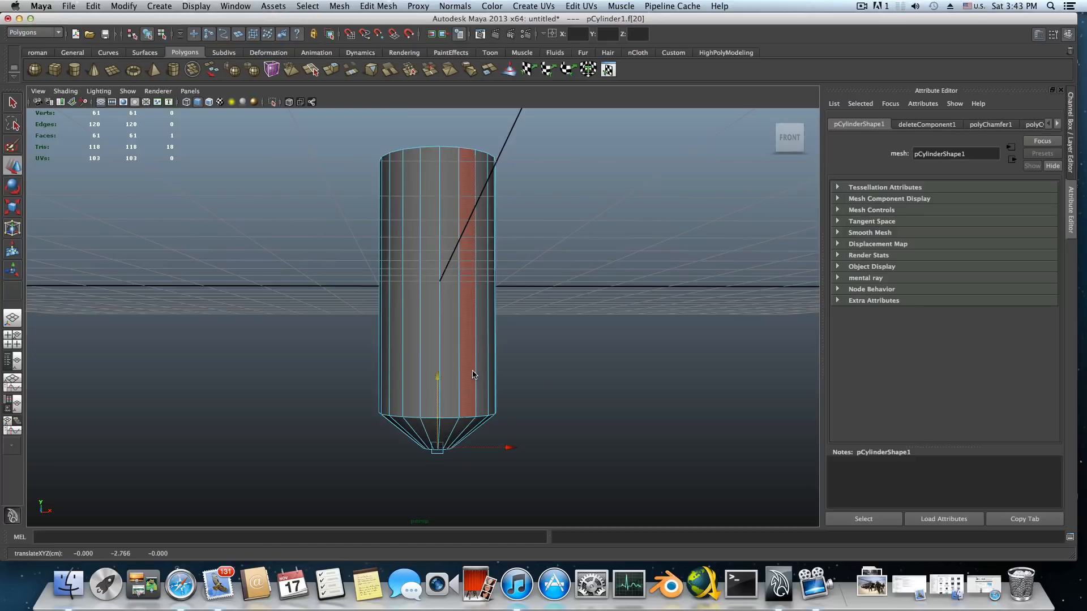
- Insert two closely spaced edge loops around the cylinder's side, a little above the tapered tip
{"action": "key", "text": "F8"}
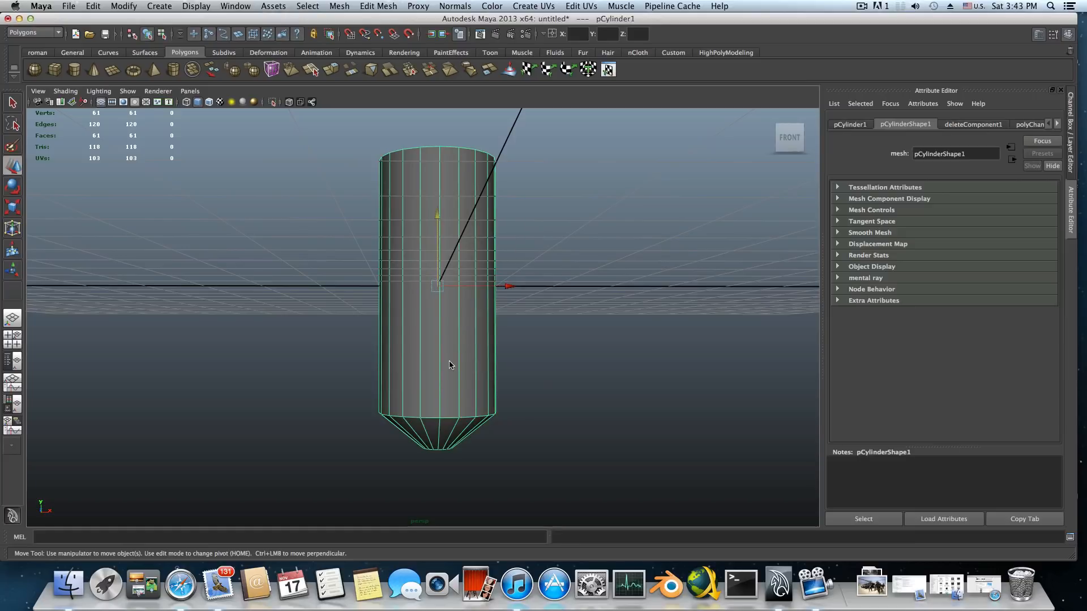
{"action": "right_click_drag", "start_coordinate": [450, 365], "coordinate": [398, 376], "text": "shift"}
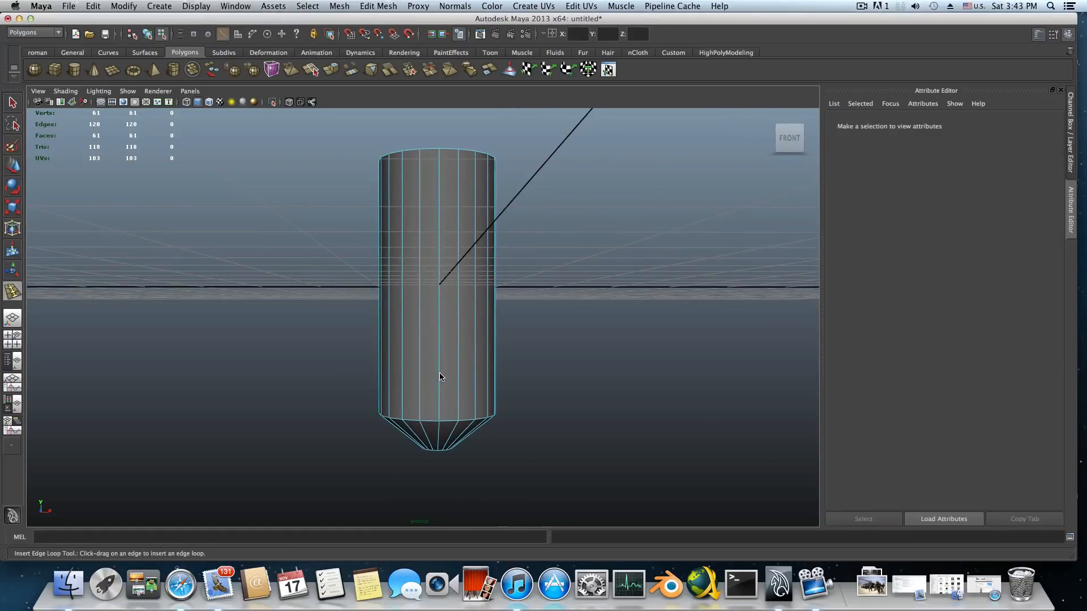
{"action": "left_click_drag", "start_coordinate": [440, 377], "coordinate": [440, 368]}
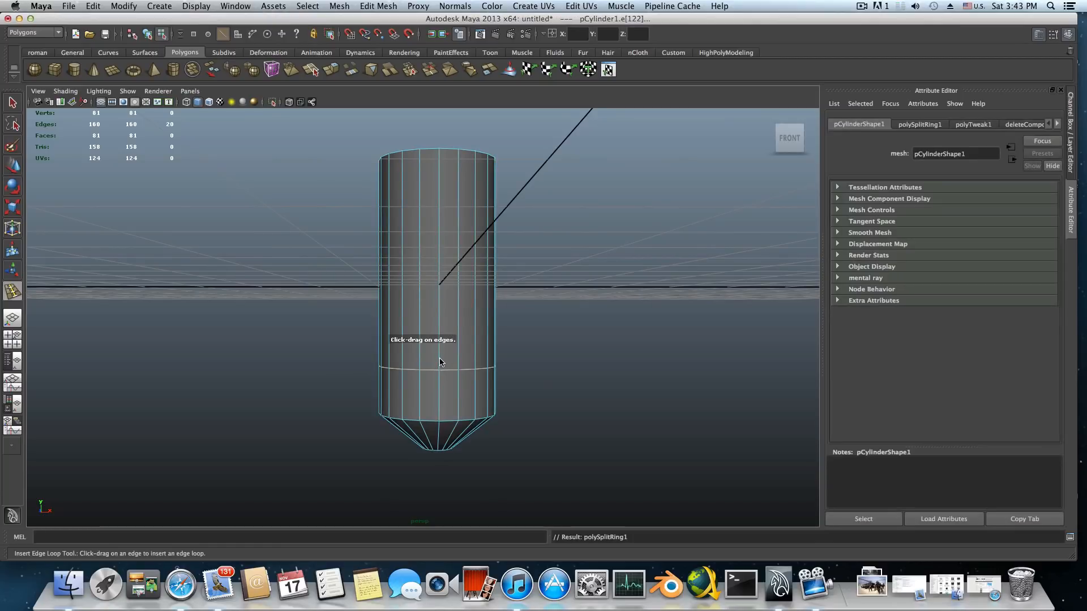
{"action": "left_click_drag", "start_coordinate": [441, 362], "coordinate": [440, 359]}
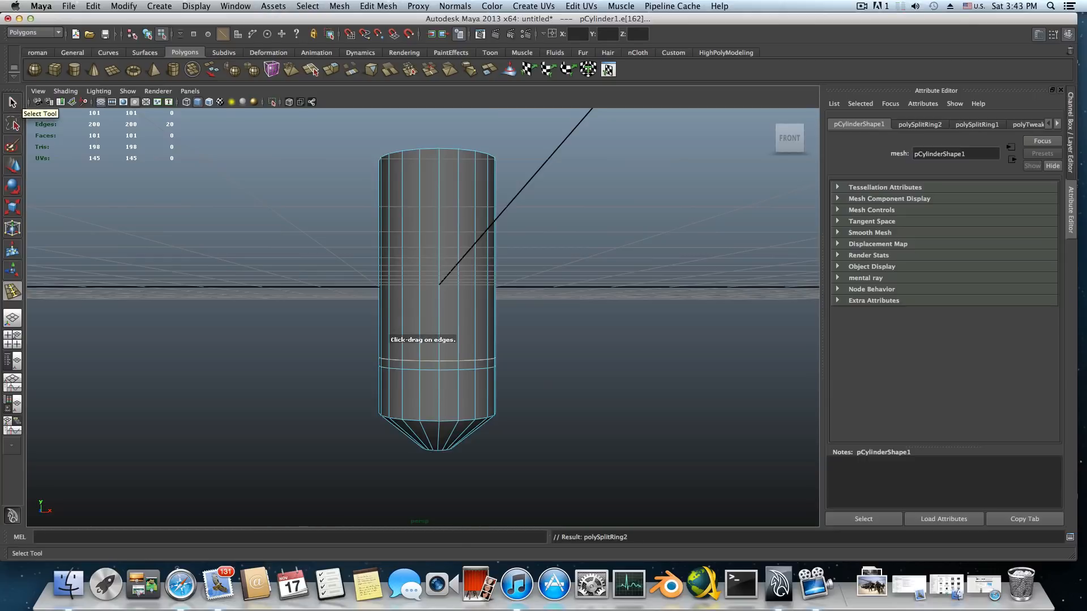
- Scale the lower of the two inserted edge loops uniformly inward to about two thirds of its width, forming a groove
{"action": "left_click", "coordinate": [13, 102]}
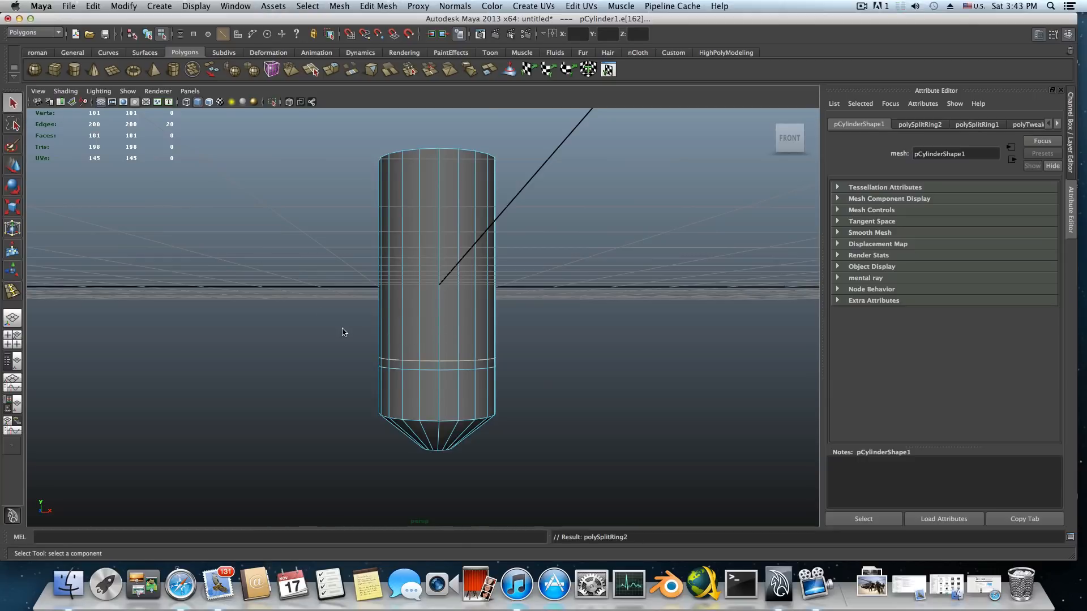
{"action": "left_click", "coordinate": [415, 372]}
{"action": "left_click", "coordinate": [429, 368]}
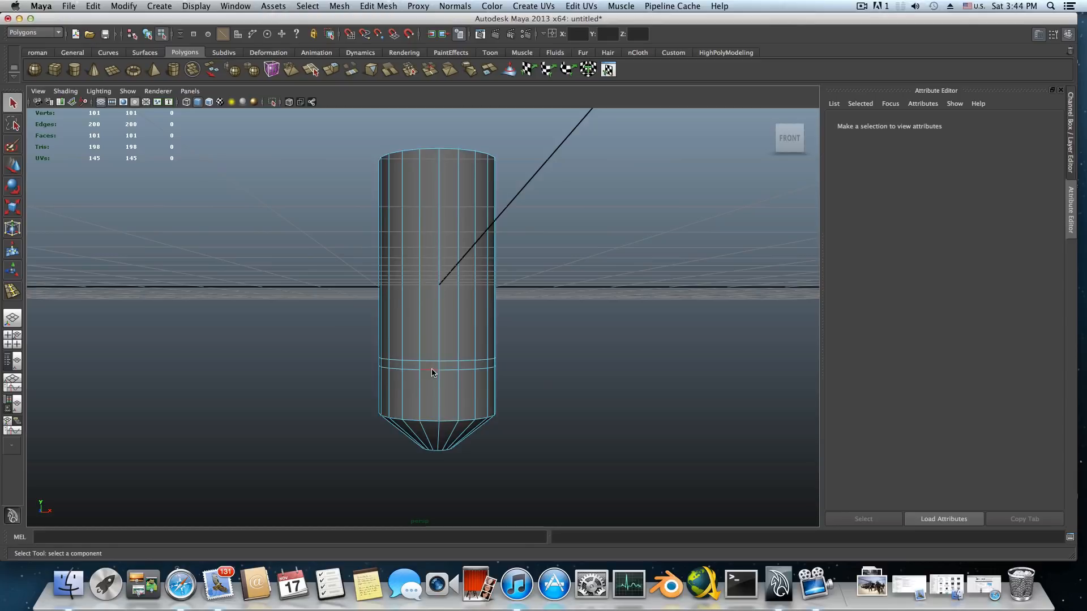
{"action": "double_click", "coordinate": [432, 371]}
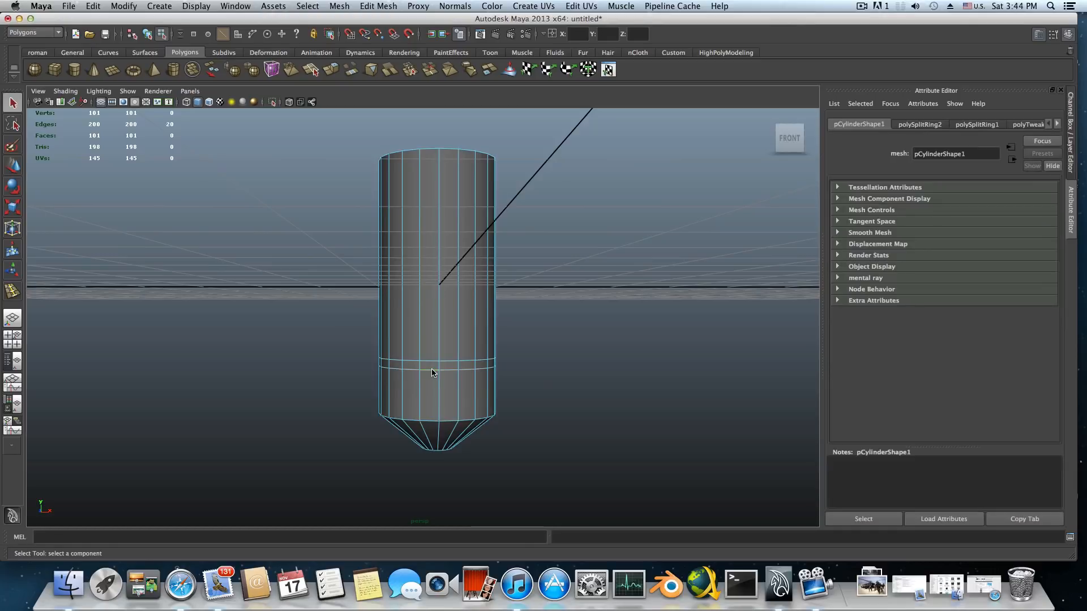
{"action": "left_click", "coordinate": [9, 209]}
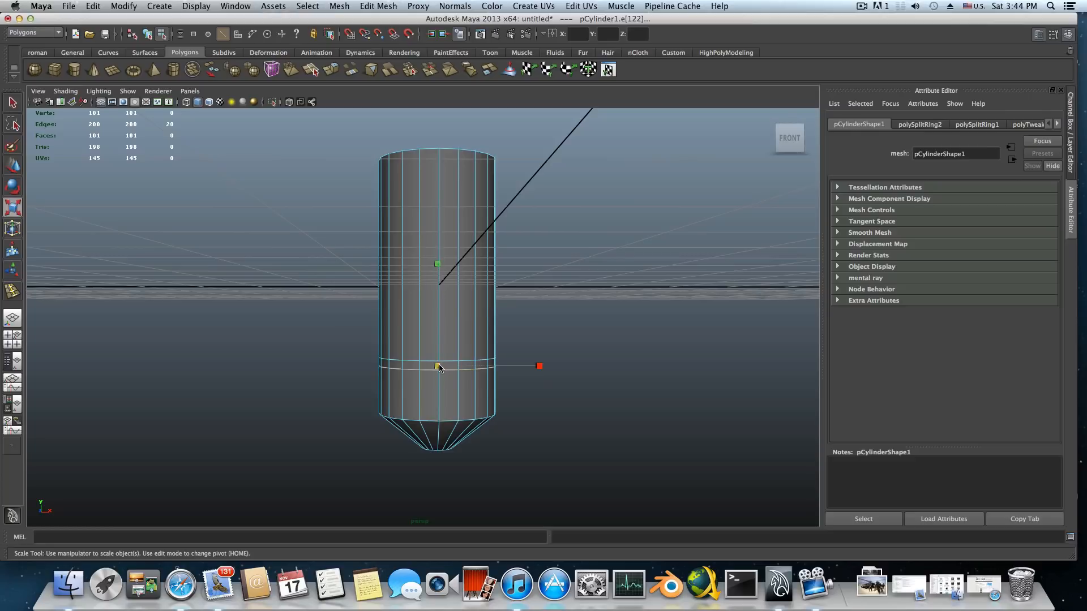
{"action": "left_click_drag", "start_coordinate": [437, 368], "coordinate": [535, 379]}
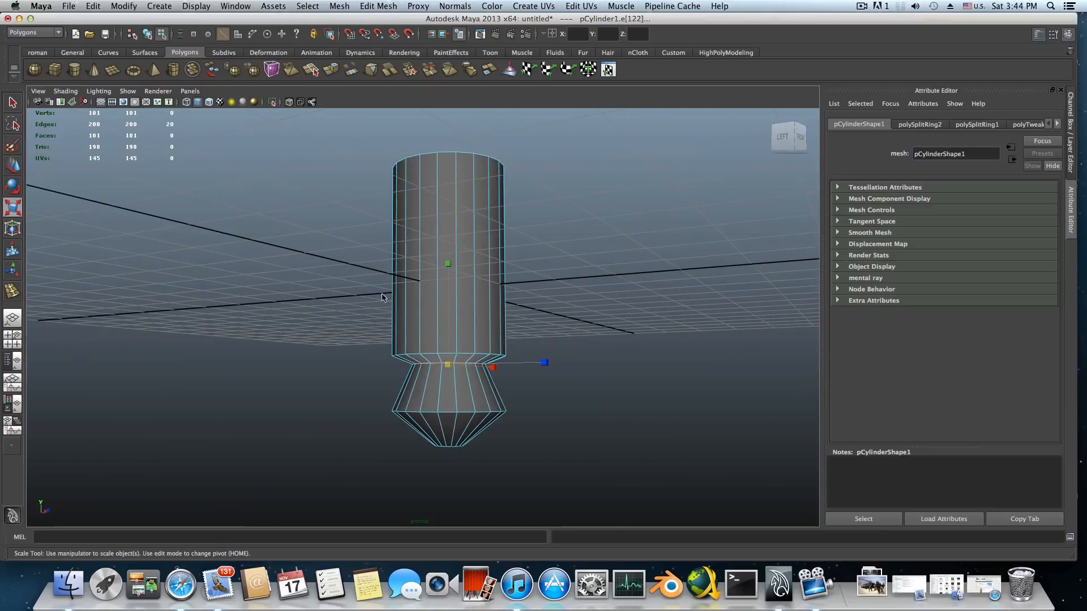
- Select all vertices of the upper body above the groove, try moving them up, and undo the move
{"action": "left_click_drag", "start_coordinate": [477, 321], "coordinate": [458, 339], "text": "alt"}
{"action": "right_click_drag", "start_coordinate": [457, 338], "coordinate": [419, 338]}
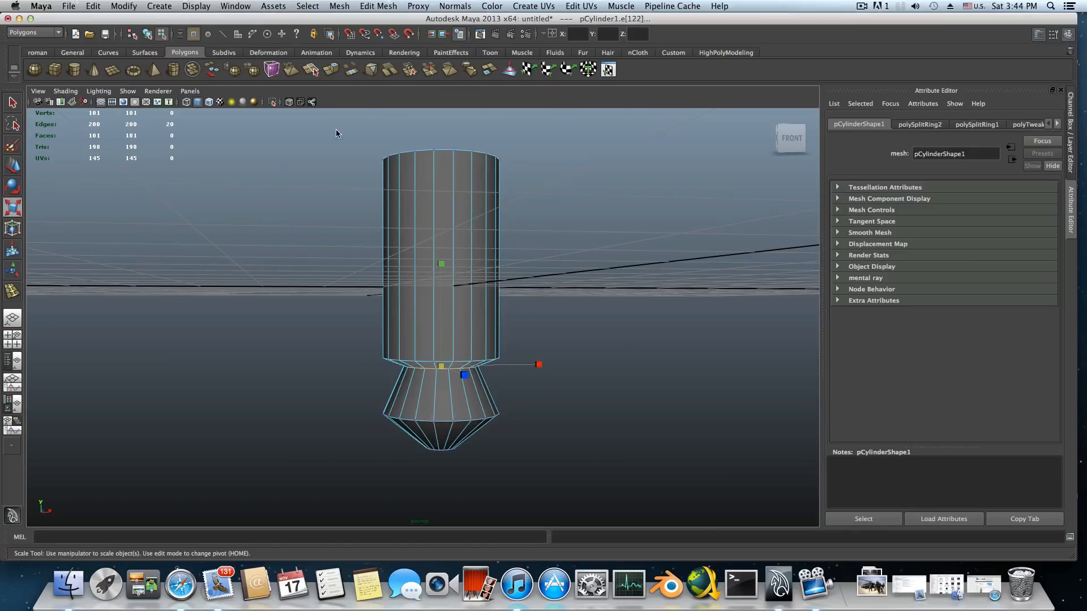
{"action": "left_click_drag", "start_coordinate": [335, 129], "coordinate": [422, 368]}
{"action": "right_click_drag", "start_coordinate": [383, 370], "coordinate": [513, 392], "text": "alt"}
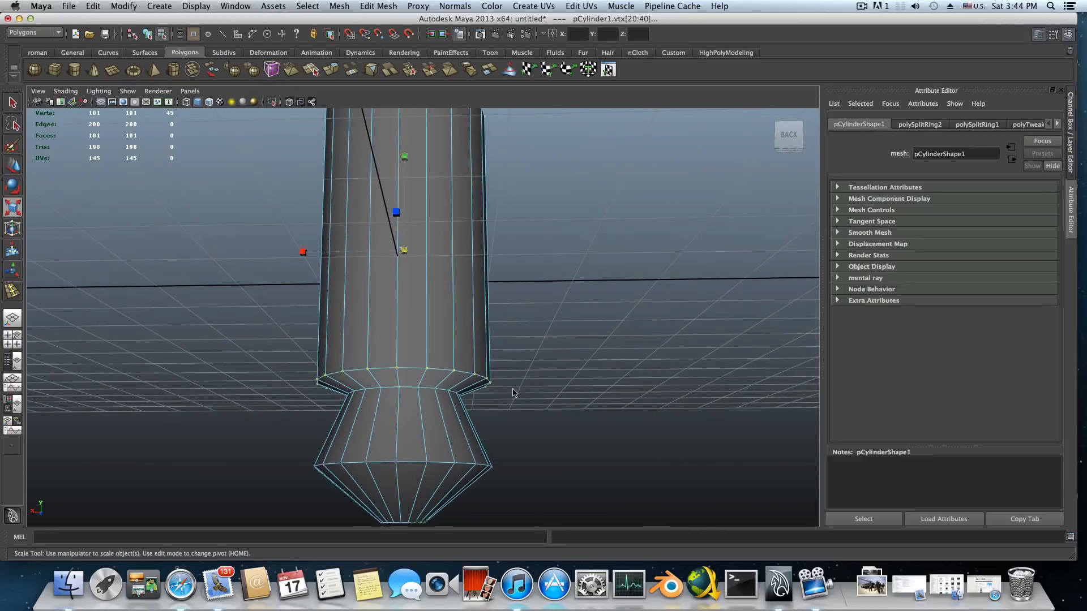
{"action": "left_click_drag", "start_coordinate": [452, 423], "coordinate": [380, 399], "text": "alt"}
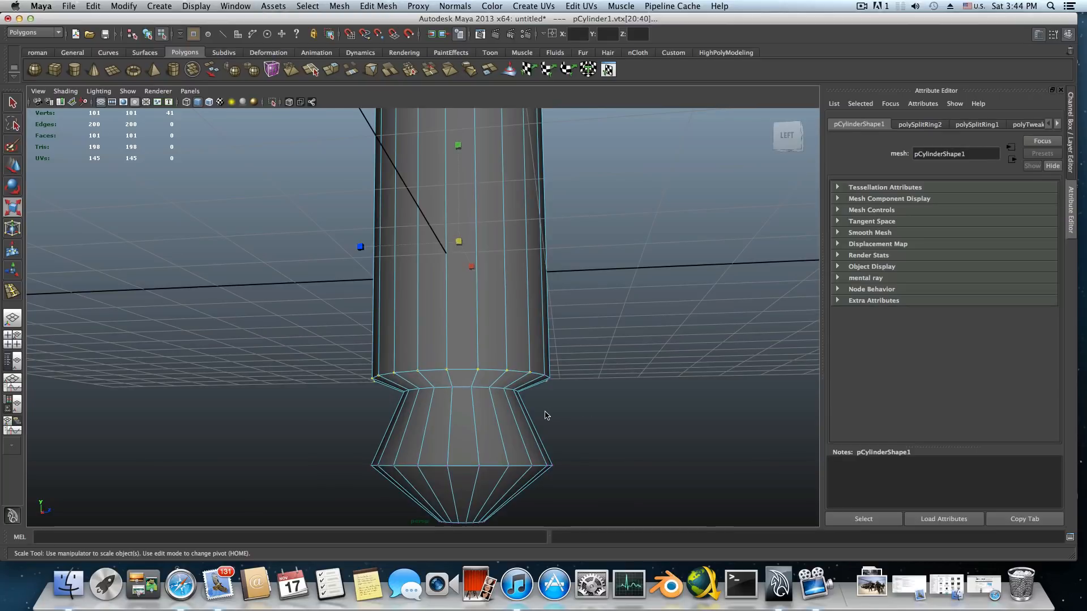
{"action": "right_click_drag", "start_coordinate": [546, 415], "coordinate": [525, 400], "text": "alt"}
{"action": "left_click_drag", "start_coordinate": [492, 338], "coordinate": [416, 187], "text": "alt"}
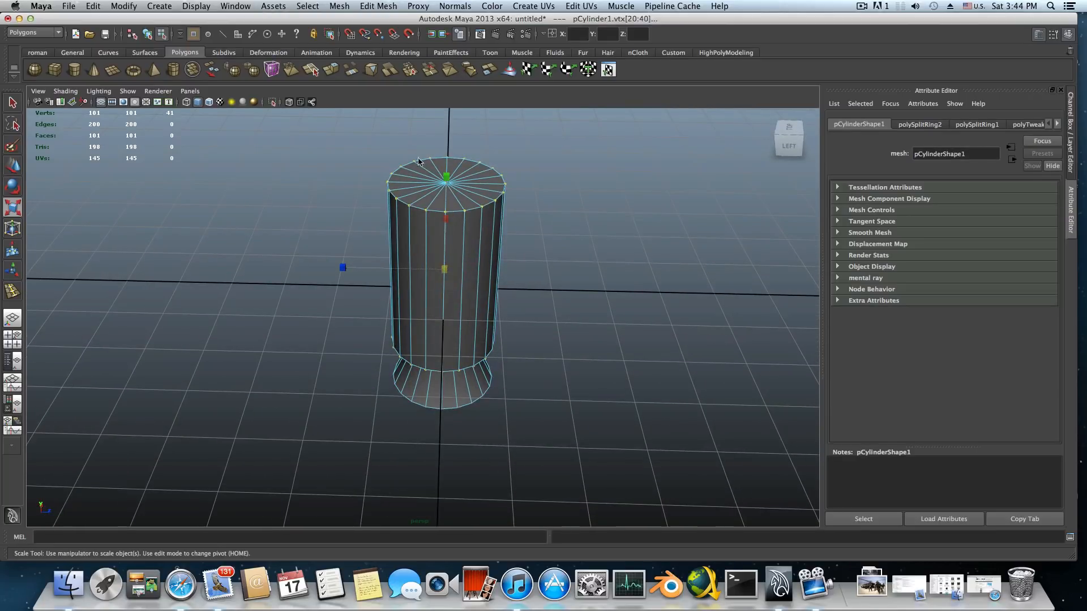
{"action": "left_click_drag", "start_coordinate": [466, 300], "coordinate": [444, 159], "text": "alt"}
{"action": "key", "text": "w"}
{"action": "key", "text": "super+z"}
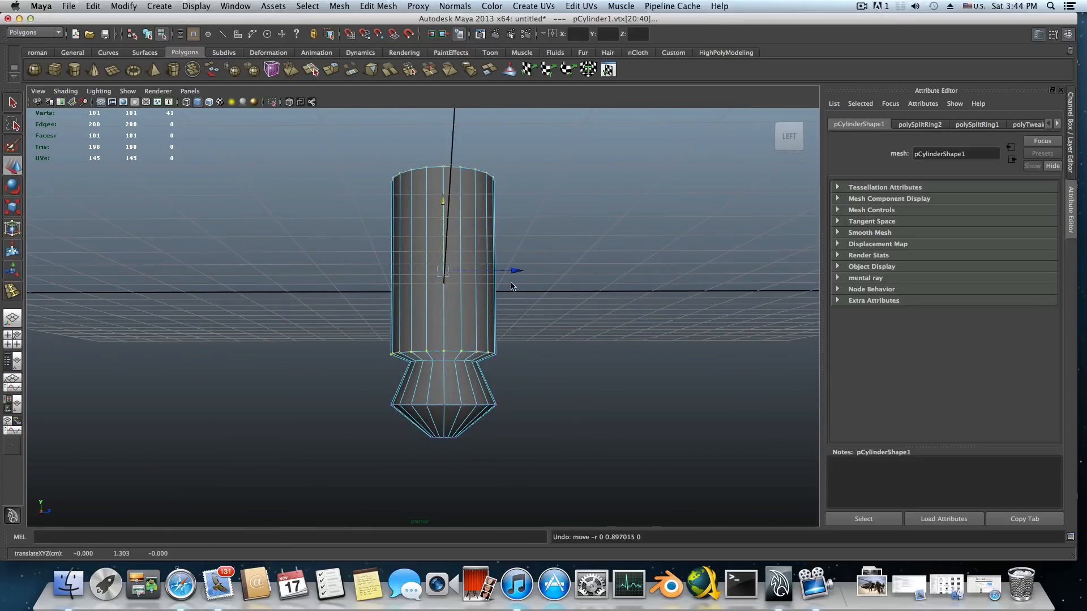
- Move all vertices of the upper body above the groove upward to widen the groove
{"action": "left_click_drag", "start_coordinate": [521, 342], "coordinate": [401, 342], "text": "alt"}
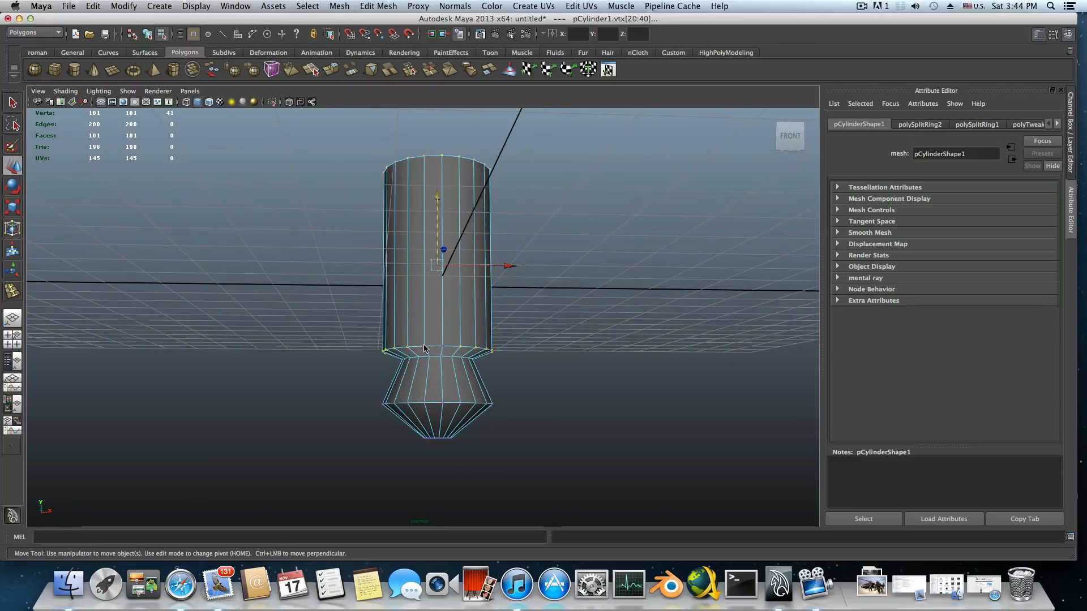
{"action": "left_click", "coordinate": [442, 347], "text": "shift"}
{"action": "left_click_drag", "start_coordinate": [450, 369], "coordinate": [365, 175], "text": "alt"}
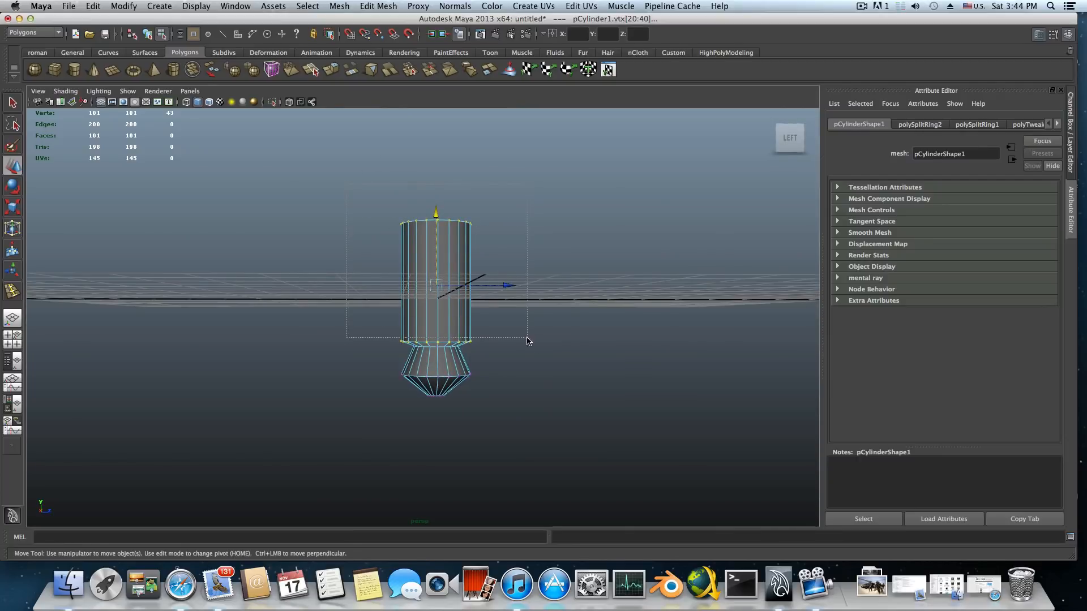
{"action": "left_click_drag", "start_coordinate": [526, 338], "coordinate": [540, 344]}
{"action": "left_click_drag", "start_coordinate": [440, 211], "coordinate": [626, 279]}
- Move the narrowed groove edge loop upward until it sits just below the lower rim of the upper body
{"action": "right_click_drag", "start_coordinate": [626, 280], "coordinate": [546, 340], "text": "alt"}
{"action": "middle_click_drag", "start_coordinate": [451, 321], "coordinate": [479, 277], "text": "alt"}
{"action": "right_click_drag", "start_coordinate": [438, 332], "coordinate": [438, 312]}
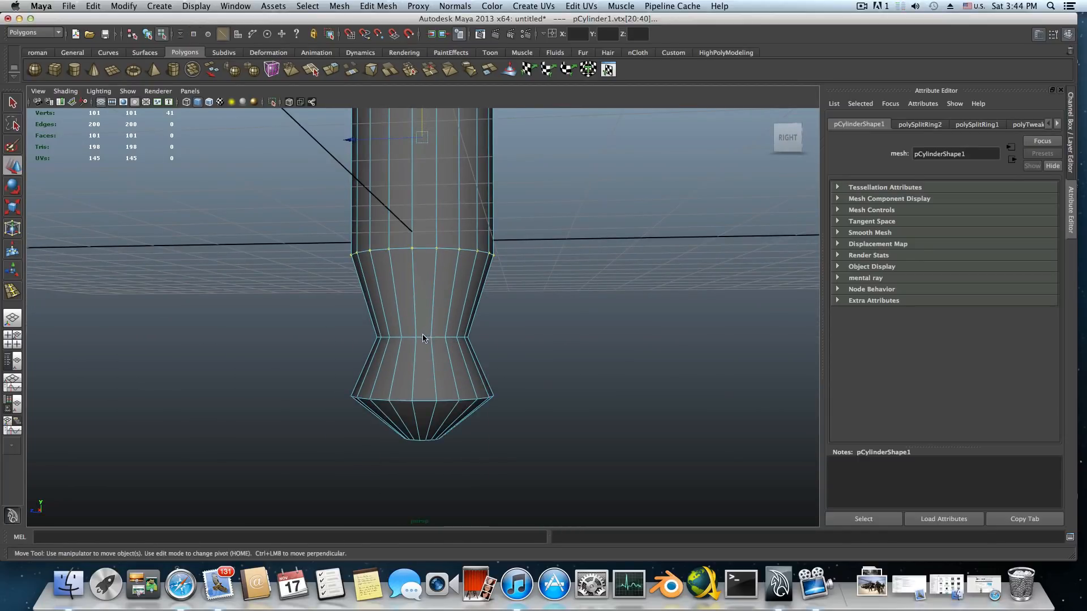
{"action": "double_click", "coordinate": [424, 338]}
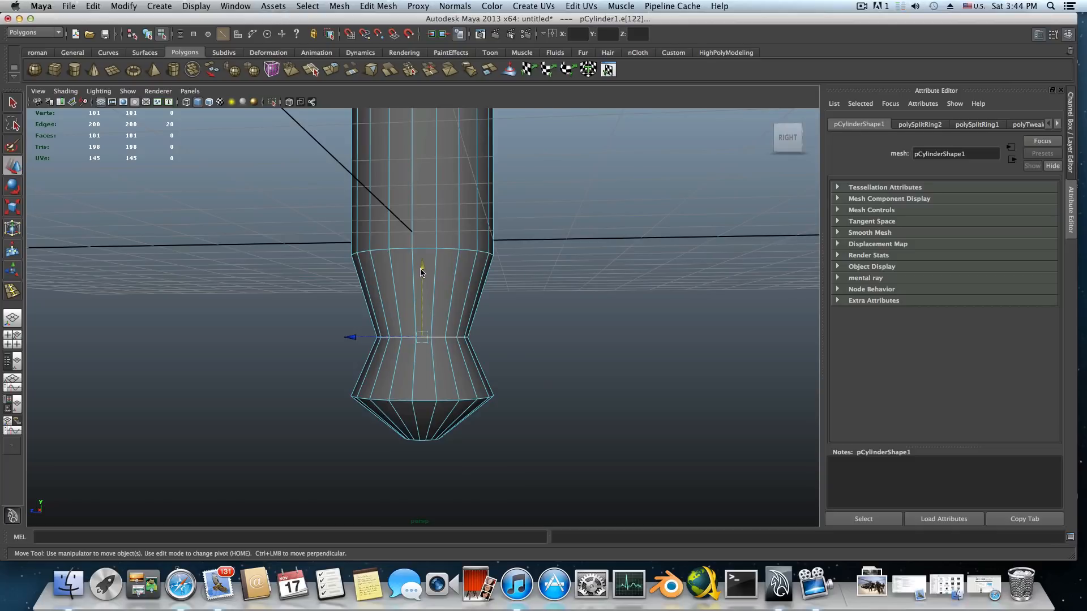
{"action": "left_click_drag", "start_coordinate": [421, 272], "coordinate": [512, 412]}
{"action": "left_click_drag", "start_coordinate": [424, 327], "coordinate": [423, 322]}
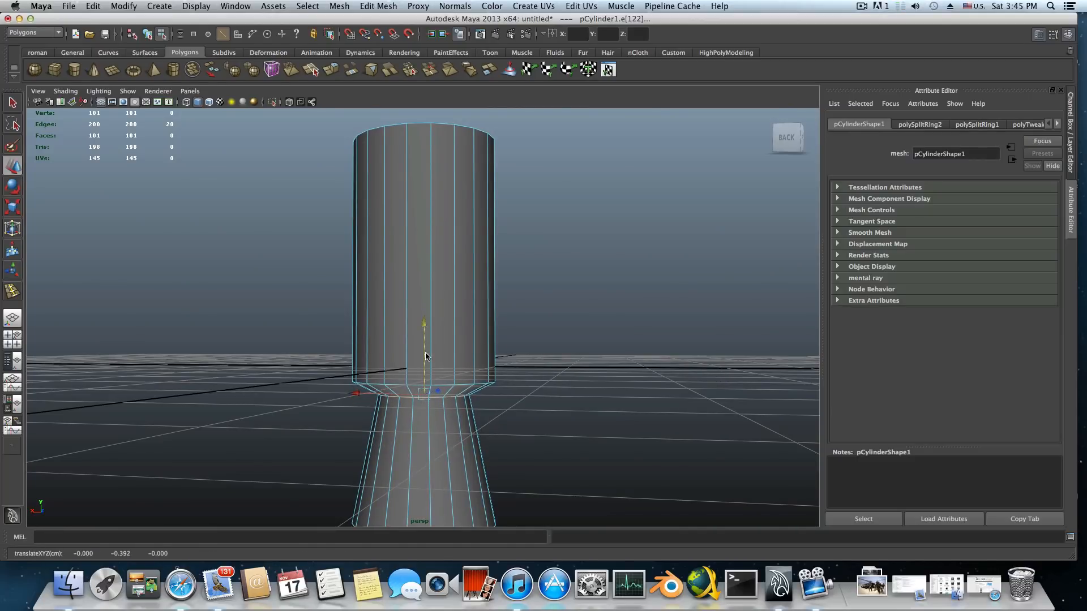
{"action": "key", "text": "F8"}
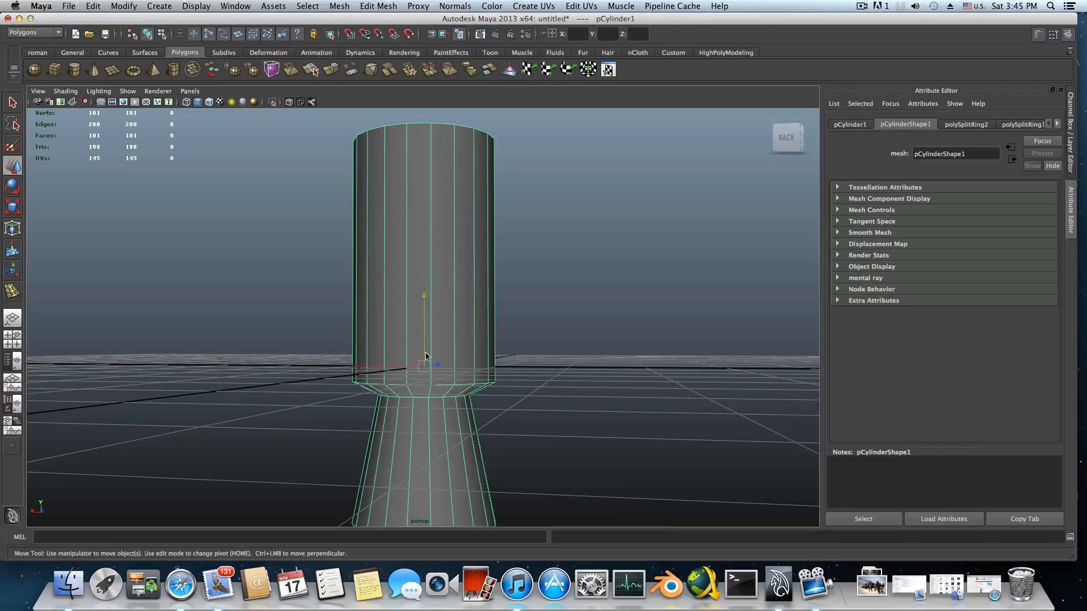
- Insert two closely spaced edge loops around the upper body, just above its lower rim
{"action": "left_click", "coordinate": [509, 352]}
{"action": "left_click", "coordinate": [442, 362]}
{"action": "middle_click_drag", "start_coordinate": [443, 362], "coordinate": [442, 323], "text": "alt"}
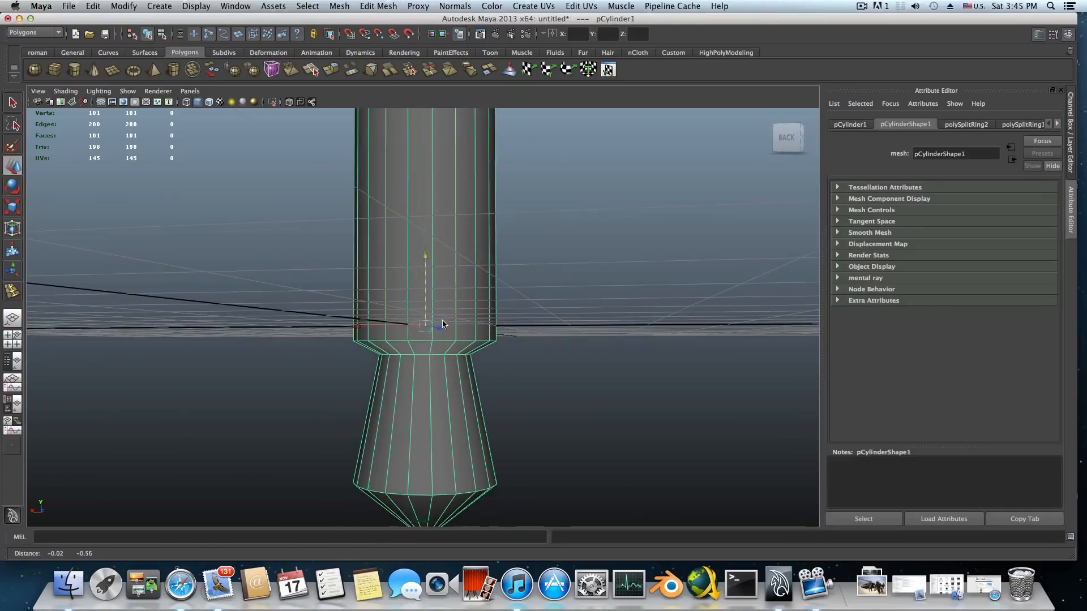
{"action": "left_click_drag", "start_coordinate": [432, 292], "coordinate": [434, 299], "text": "alt"}
{"action": "middle_click_drag", "start_coordinate": [434, 300], "coordinate": [434, 321], "text": "alt"}
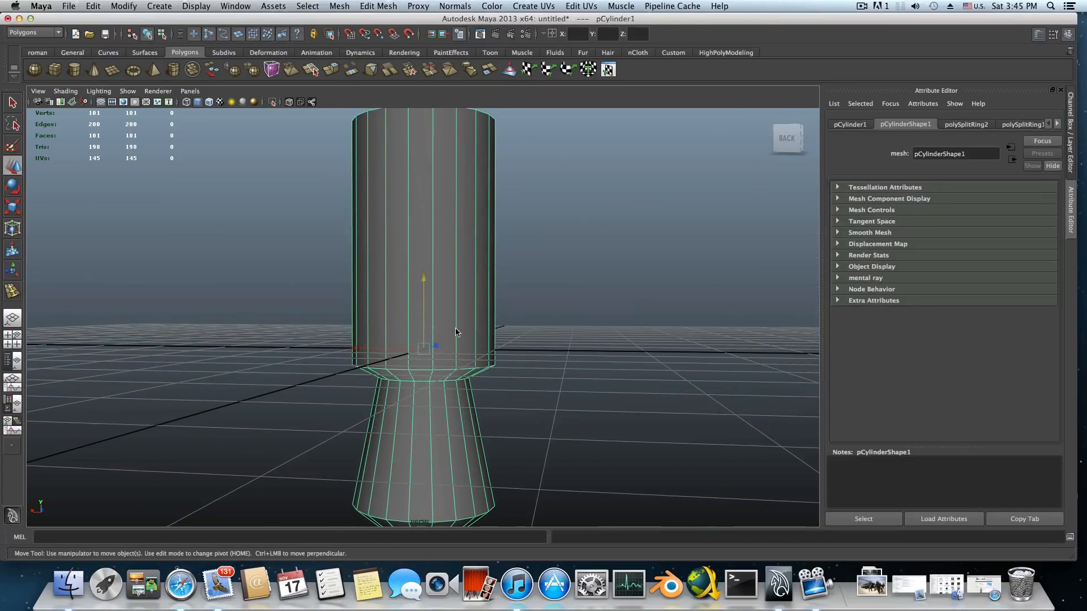
{"action": "right_click_drag", "start_coordinate": [455, 331], "coordinate": [540, 363], "text": "shift"}
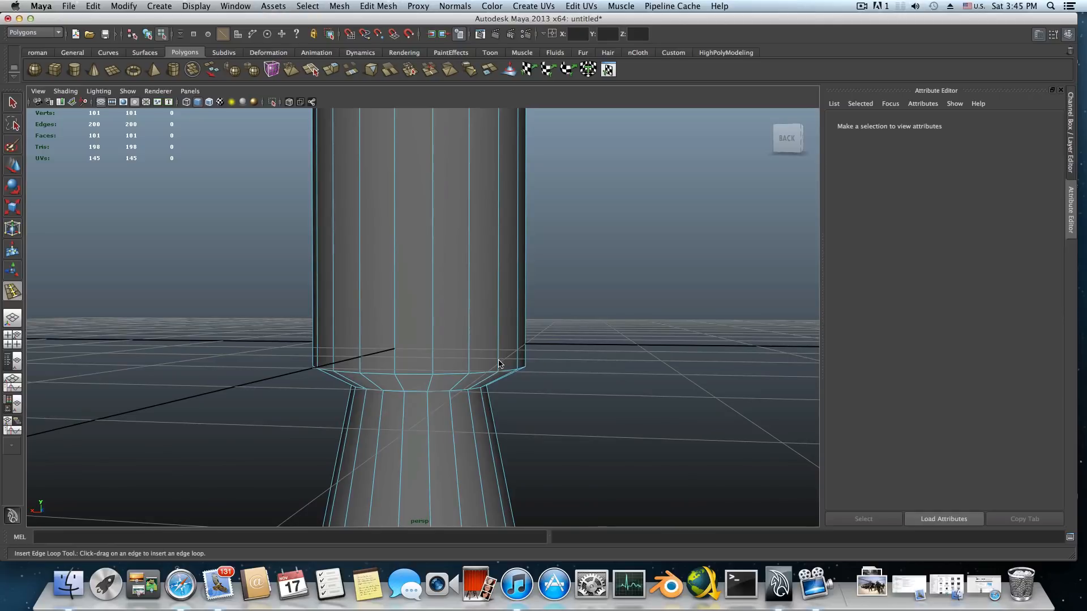
{"action": "left_click", "coordinate": [422, 337]}
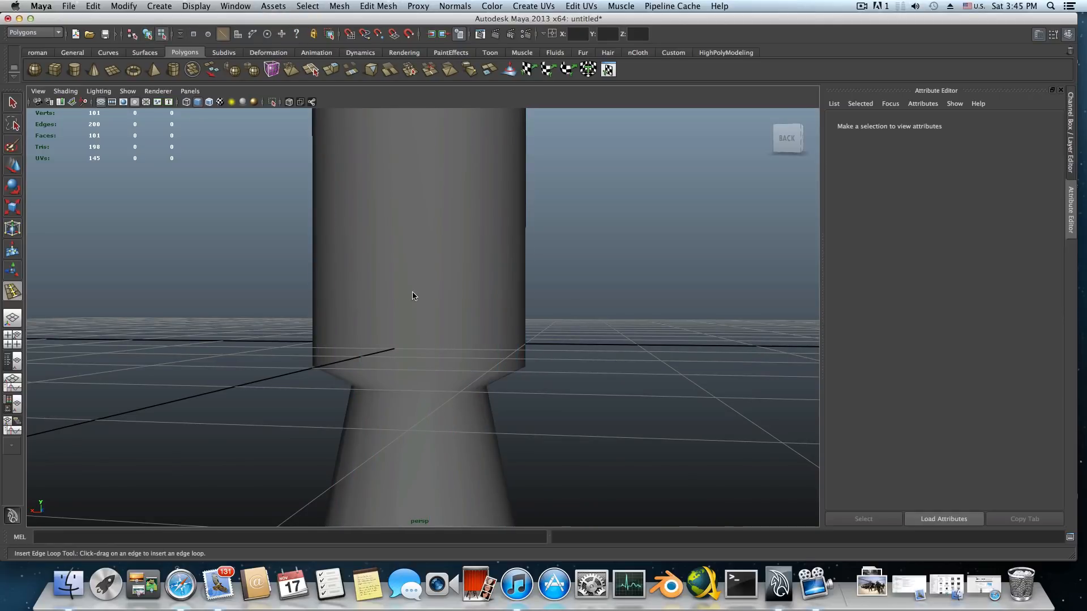
{"action": "left_click", "coordinate": [416, 313]}
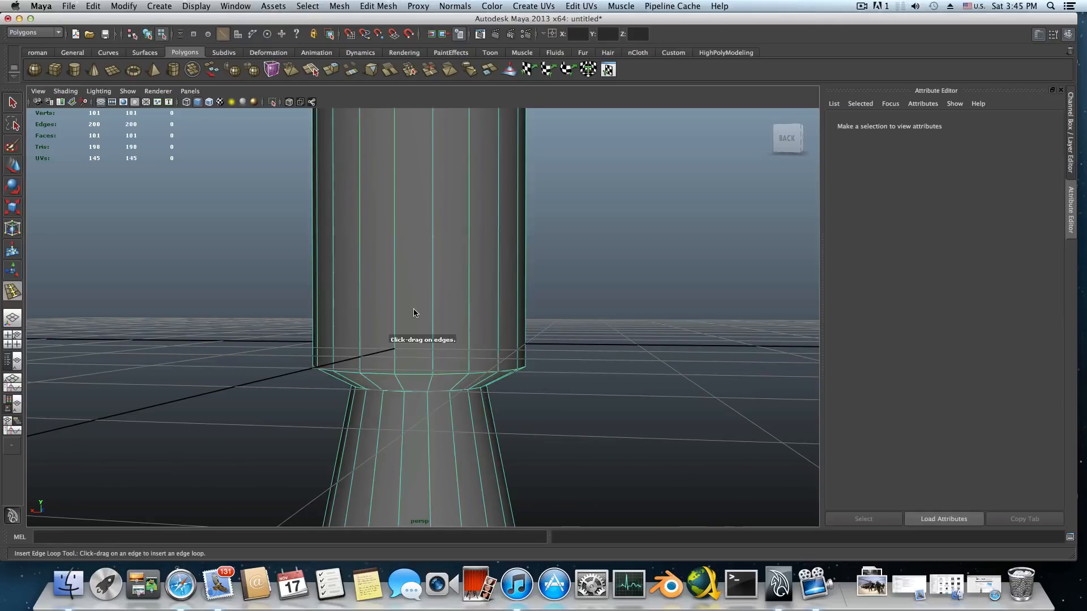
{"action": "left_click", "coordinate": [433, 363]}
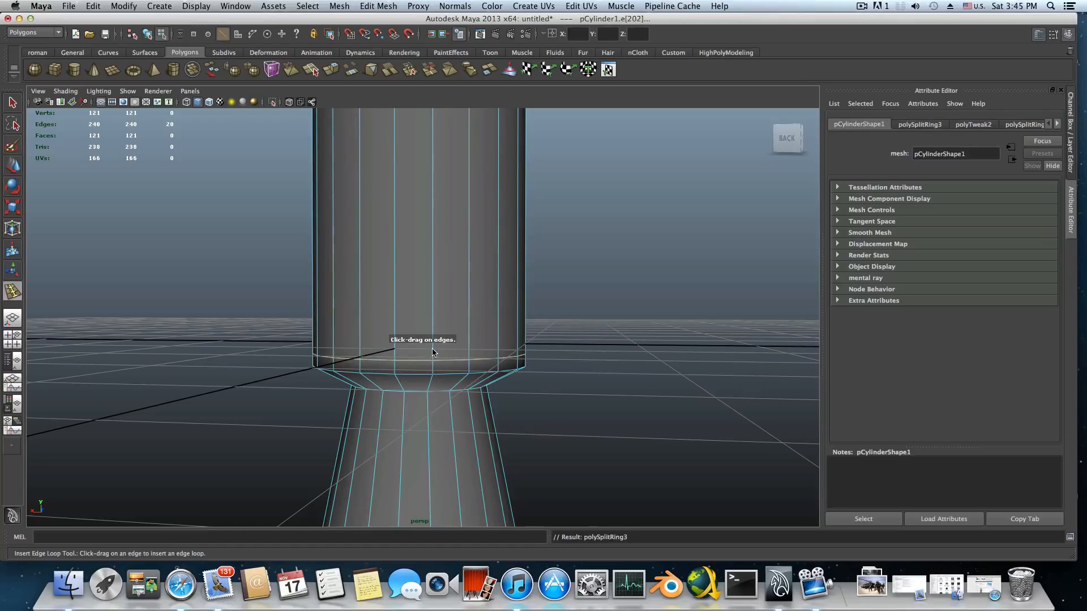
{"action": "left_click", "coordinate": [433, 351]}
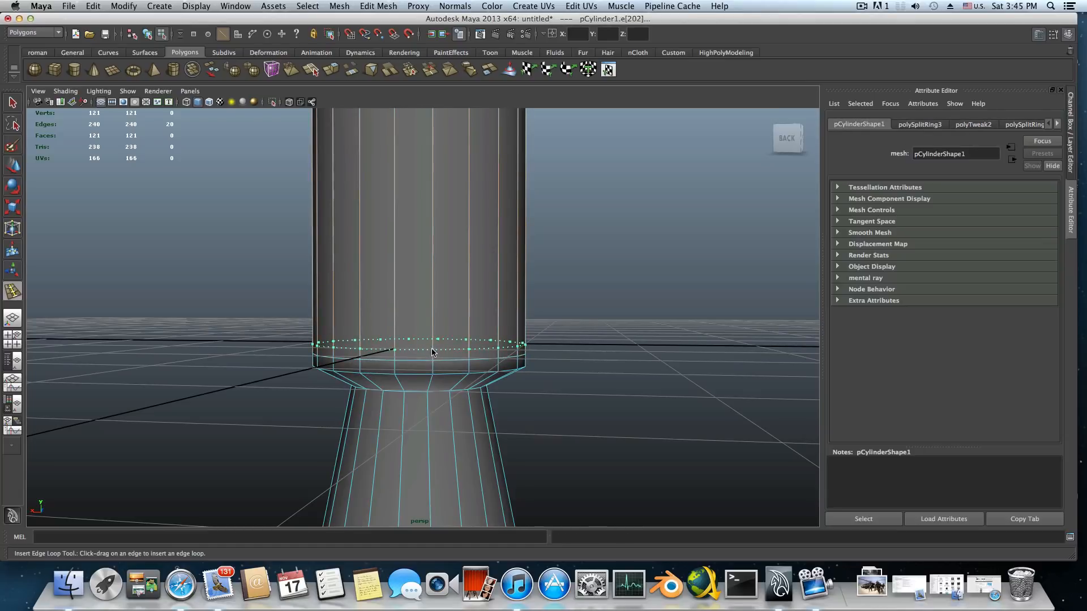
- Insert two more pairs of closely spaced edge loops higher on the upper body, evenly spaced above the first pair
{"action": "mouse_move", "coordinate": [432, 348]}
{"action": "left_mouse_down", "text": "alt"}
{"action": "mouse_move", "coordinate": [468, 345]}
{"action": "mouse_move", "coordinate": [429, 364]}
{"action": "left_mouse_up", "text": "alt"}
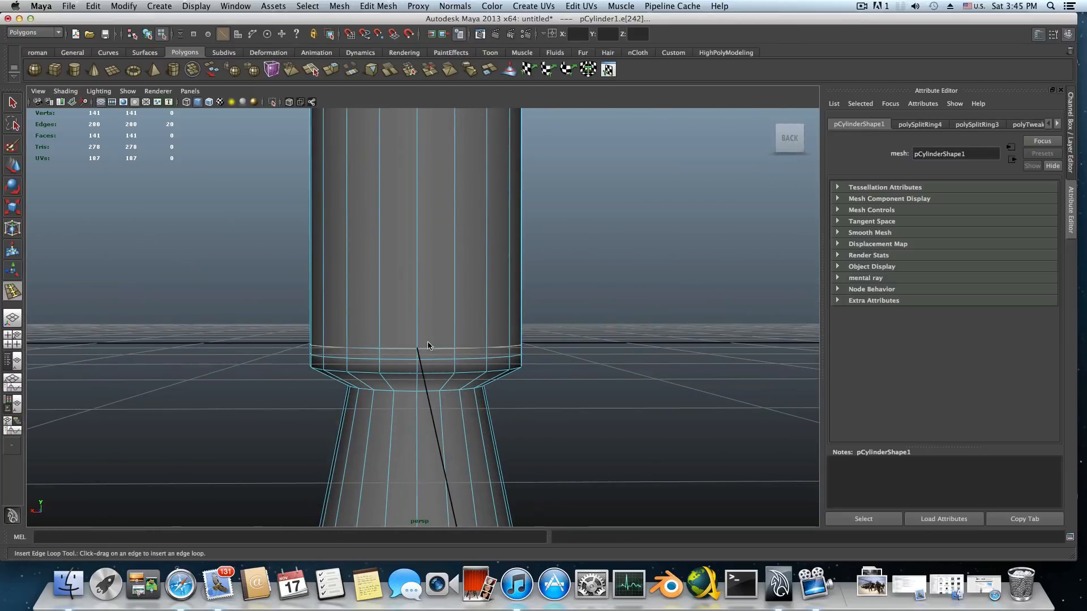
{"action": "middle_click_drag", "start_coordinate": [425, 351], "coordinate": [416, 372], "text": "alt"}
{"action": "left_click_drag", "start_coordinate": [416, 372], "coordinate": [410, 372], "text": "alt"}
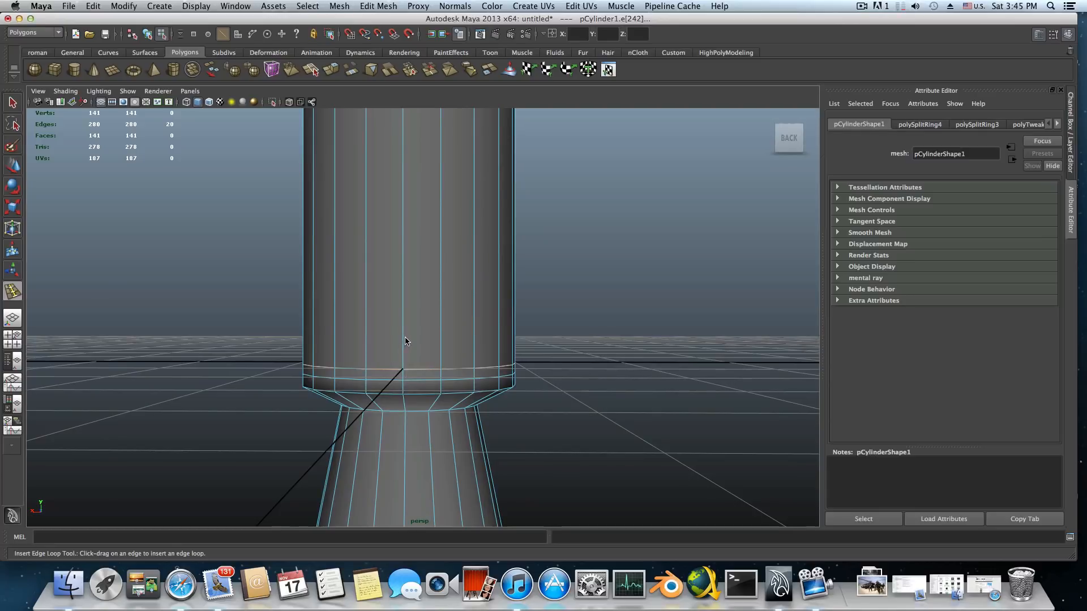
{"action": "left_click_drag", "start_coordinate": [402, 336], "coordinate": [403, 326]}
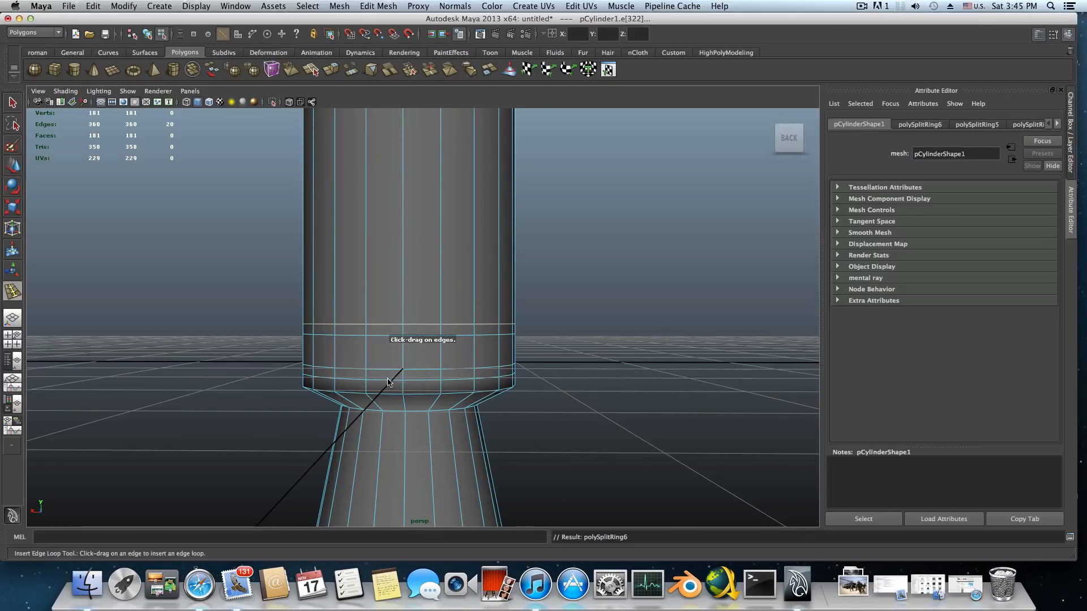
{"action": "middle_click_drag", "start_coordinate": [393, 309], "coordinate": [397, 329], "text": "alt"}
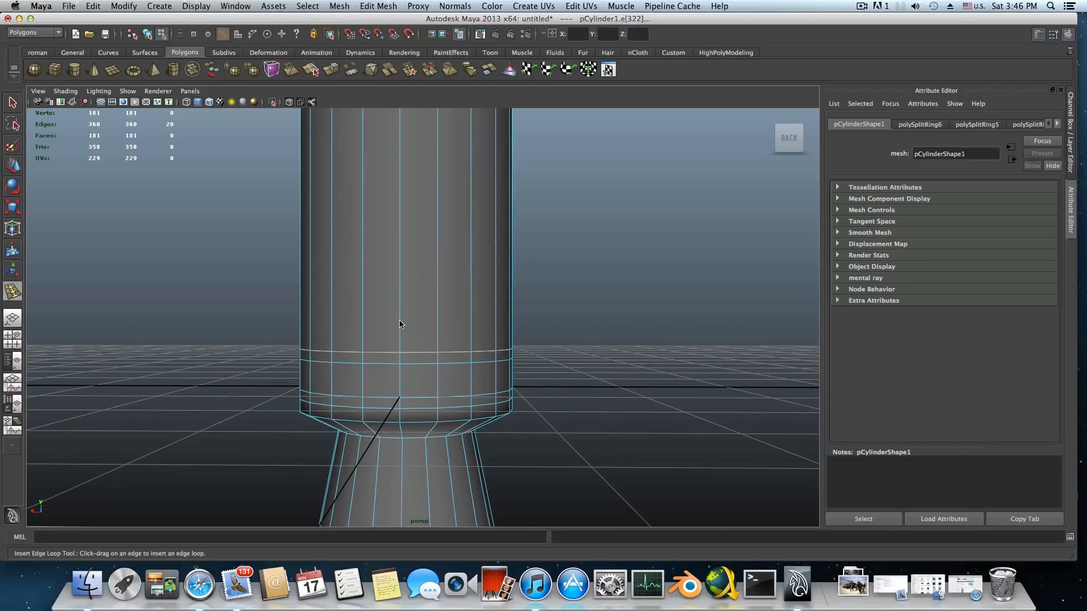
{"action": "left_click_drag", "start_coordinate": [400, 324], "coordinate": [402, 320]}
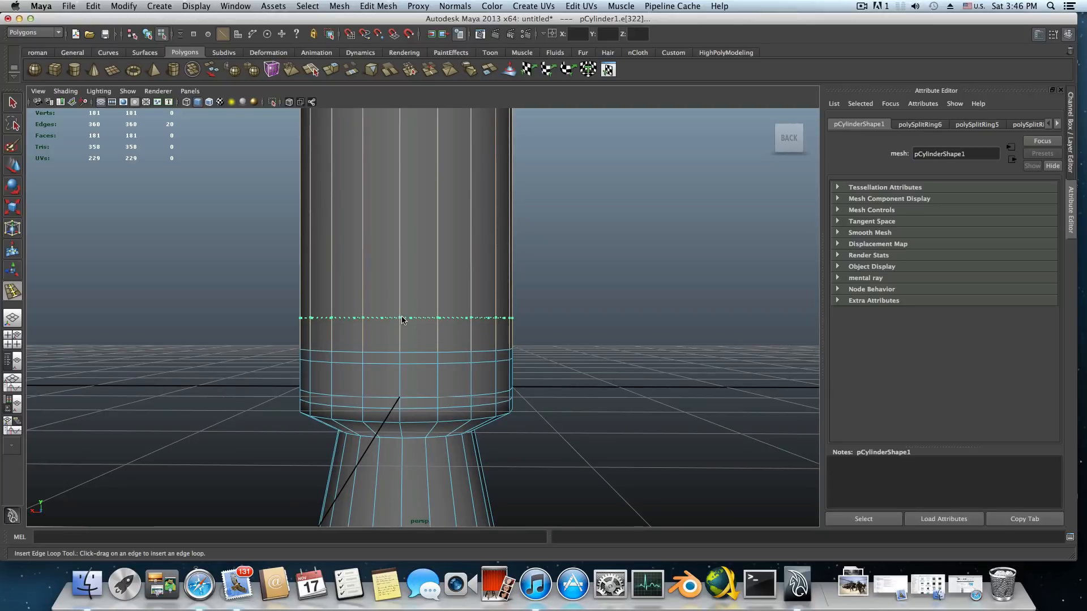
{"action": "left_click_drag", "start_coordinate": [401, 320], "coordinate": [423, 321]}
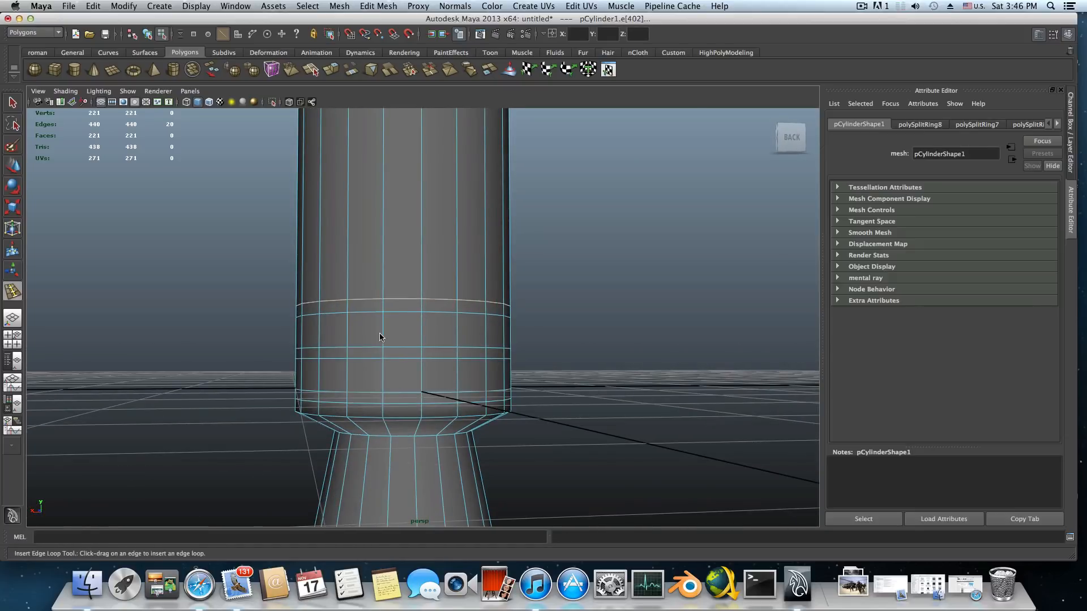
- Nudge the topmost inserted edge loop slightly along the vertical axis
{"action": "left_click", "coordinate": [12, 166]}
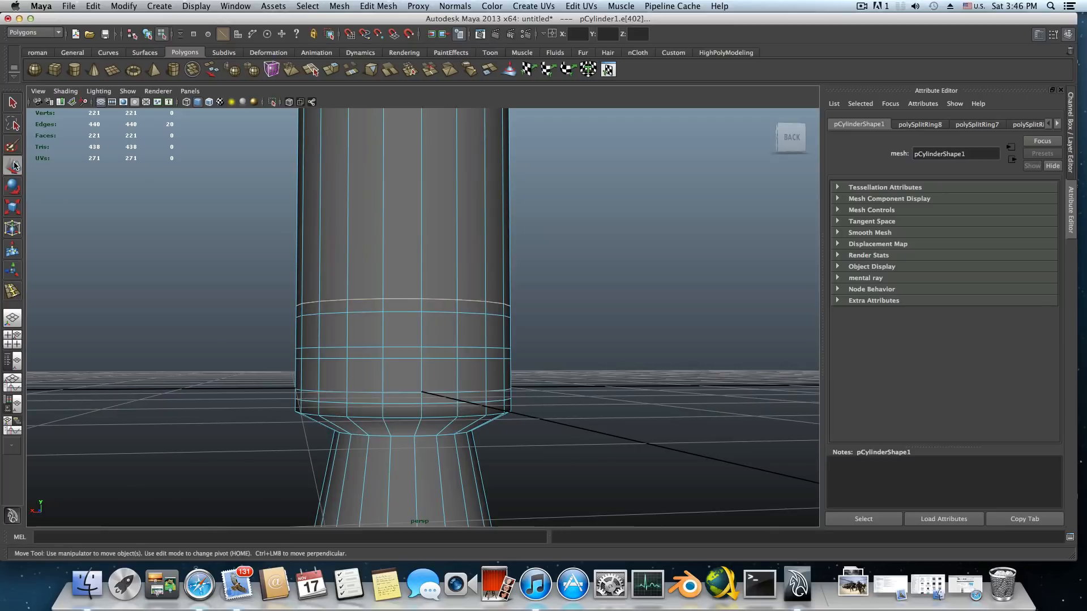
{"action": "left_click_drag", "start_coordinate": [404, 239], "coordinate": [404, 239]}
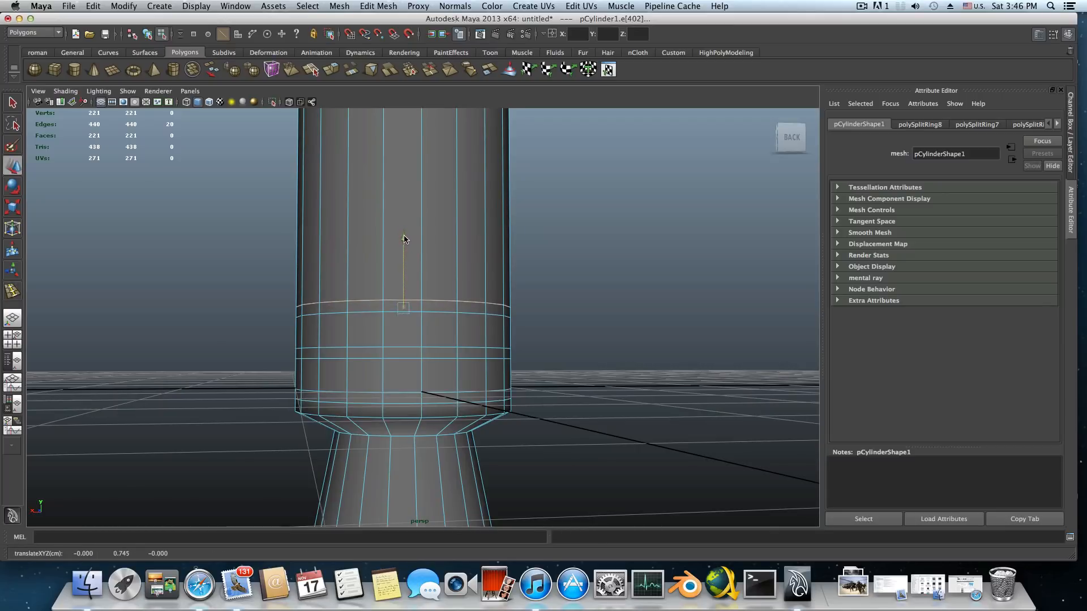
{"action": "left_click_drag", "start_coordinate": [404, 239], "coordinate": [404, 237]}
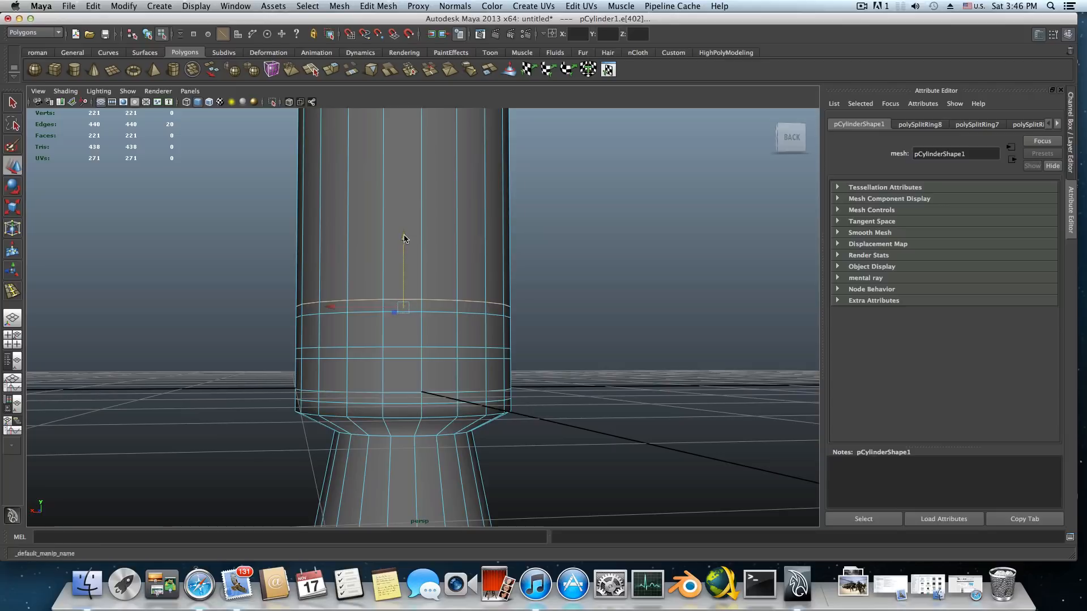
{"action": "left_click_drag", "start_coordinate": [452, 319], "coordinate": [428, 332], "text": "alt"}
{"action": "left_click_drag", "start_coordinate": [416, 406], "coordinate": [435, 383], "text": "alt"}
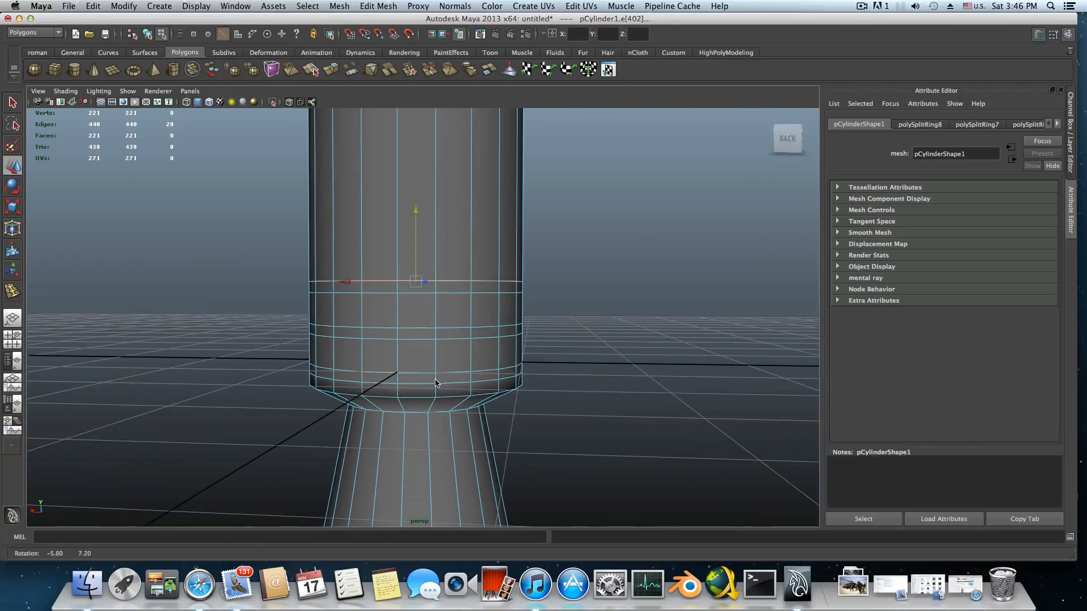
- Select both edge loops of the middle pair and shift them slightly along the vertical axis
{"action": "double_click", "coordinate": [424, 342]}
{"action": "double_click", "coordinate": [451, 333], "text": "shift"}
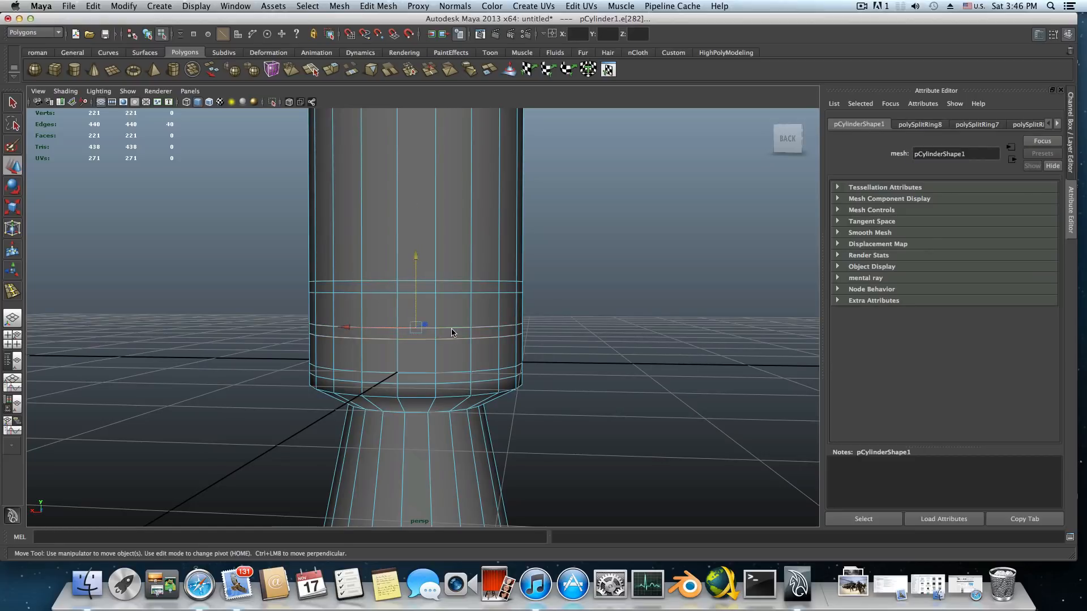
{"action": "left_click_drag", "start_coordinate": [416, 262], "coordinate": [416, 261]}
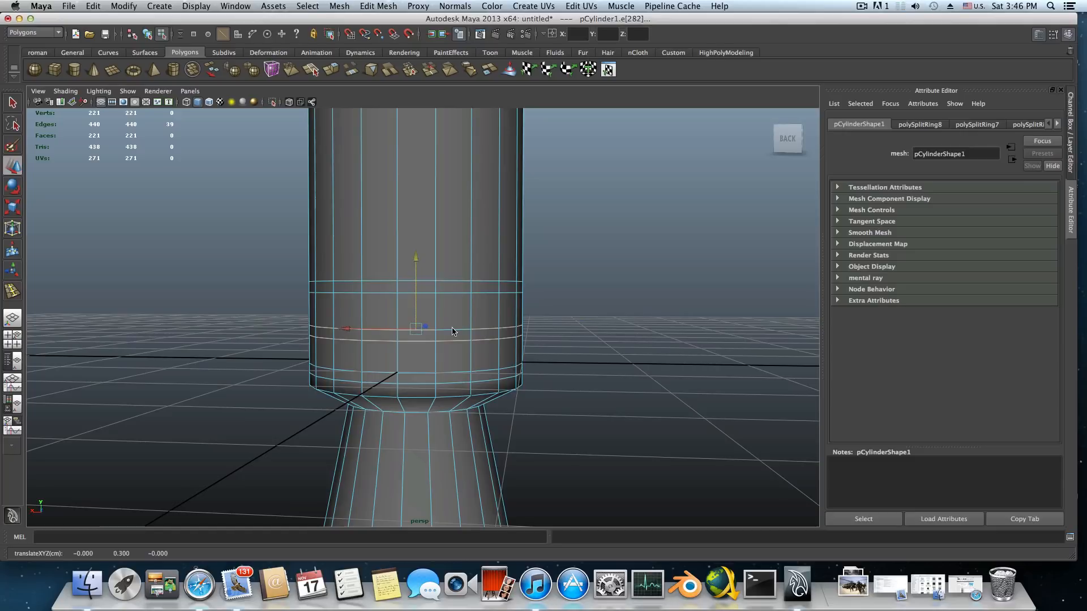
{"action": "left_click_drag", "start_coordinate": [492, 343], "coordinate": [467, 342], "text": "alt"}
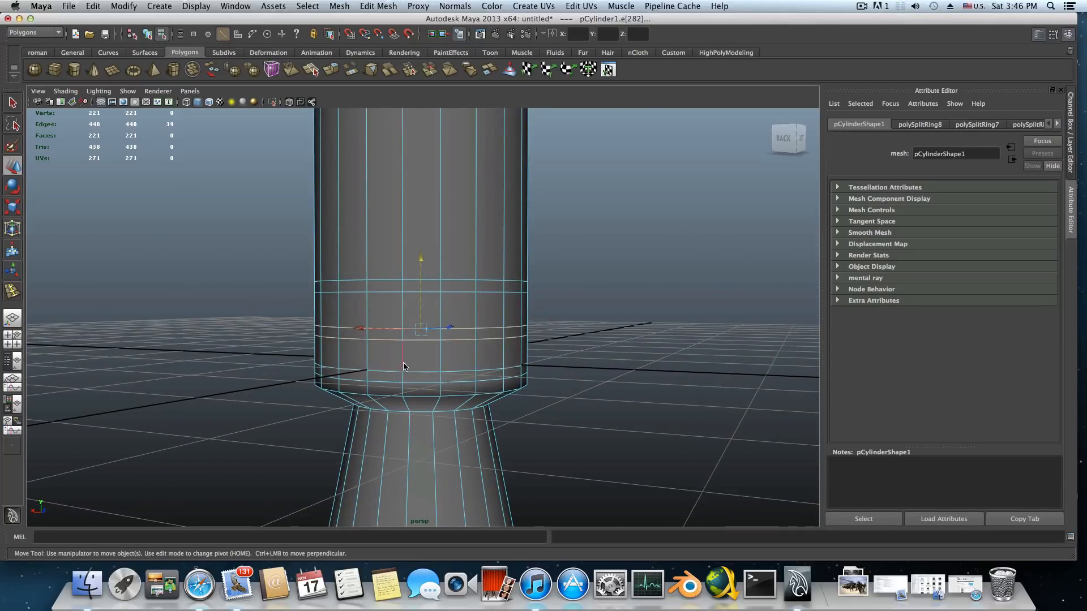
- Nudge the upper edge loop of the lowest pair slightly upward
{"action": "left_click_drag", "start_coordinate": [401, 357], "coordinate": [426, 361], "text": "alt"}
{"action": "double_click", "coordinate": [425, 365]}
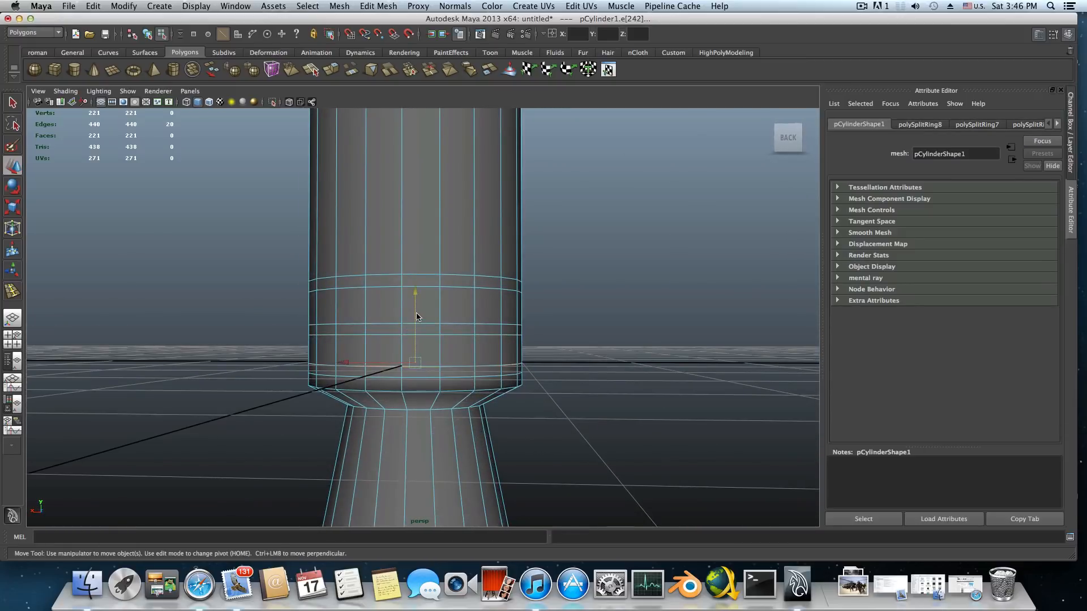
{"action": "left_click_drag", "start_coordinate": [414, 294], "coordinate": [414, 293]}
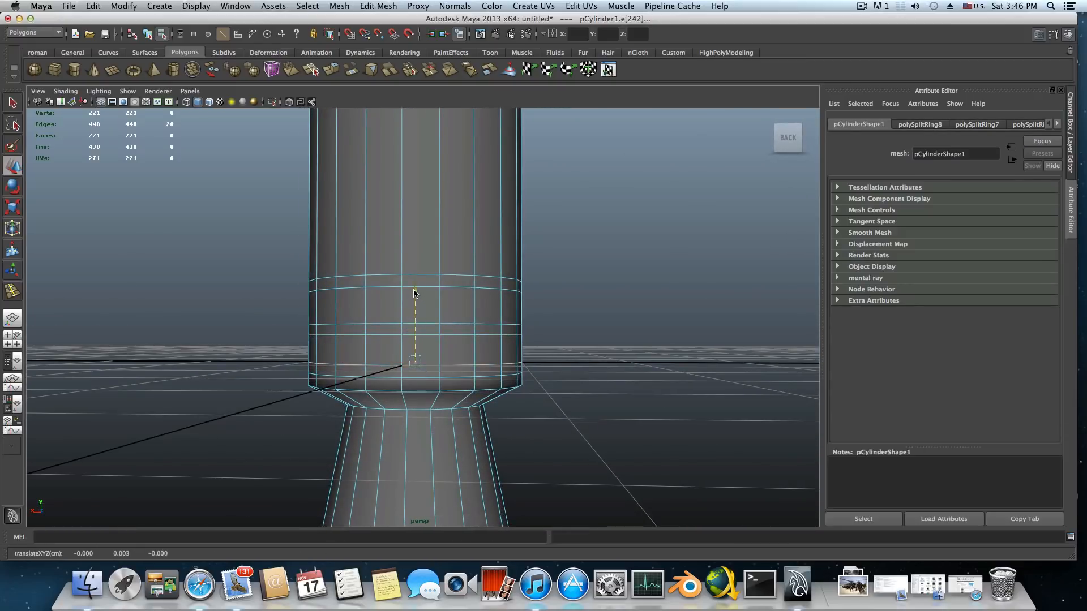
- Move the vertices of the top cap down to a height of about 2.36 cm to shorten the upper body
{"action": "scroll", "coordinate": [469, 325], "scroll_direction": "down", "scroll_amount": 5}
{"action": "left_click_drag", "start_coordinate": [459, 338], "coordinate": [448, 313], "text": "alt"}
{"action": "right_click_drag", "start_coordinate": [446, 239], "coordinate": [403, 232]}
{"action": "left_click_drag", "start_coordinate": [493, 214], "coordinate": [567, 231]}
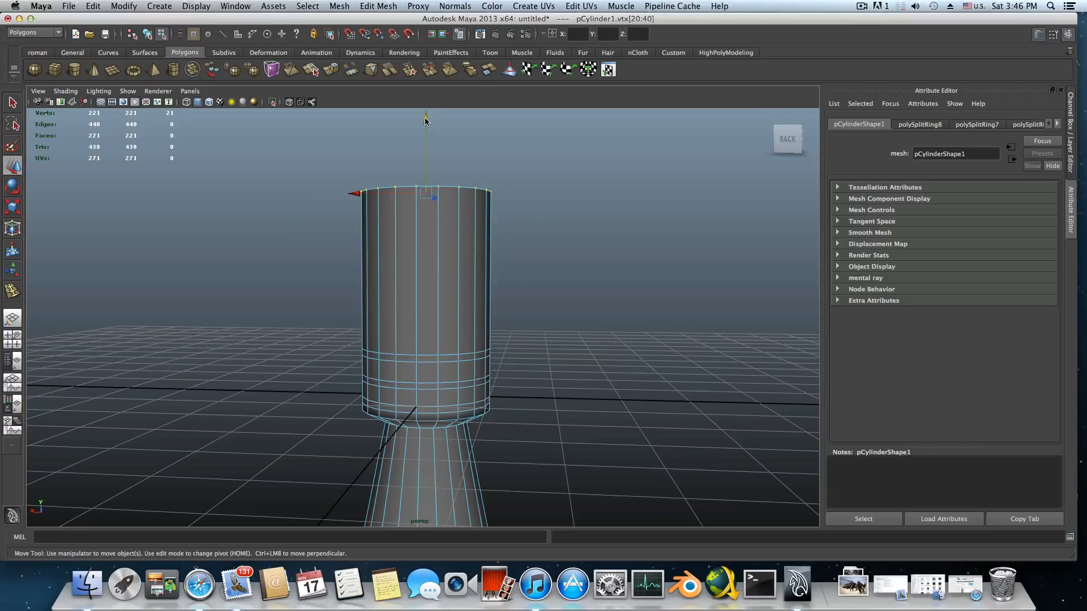
{"action": "left_click_drag", "start_coordinate": [427, 119], "coordinate": [434, 169]}
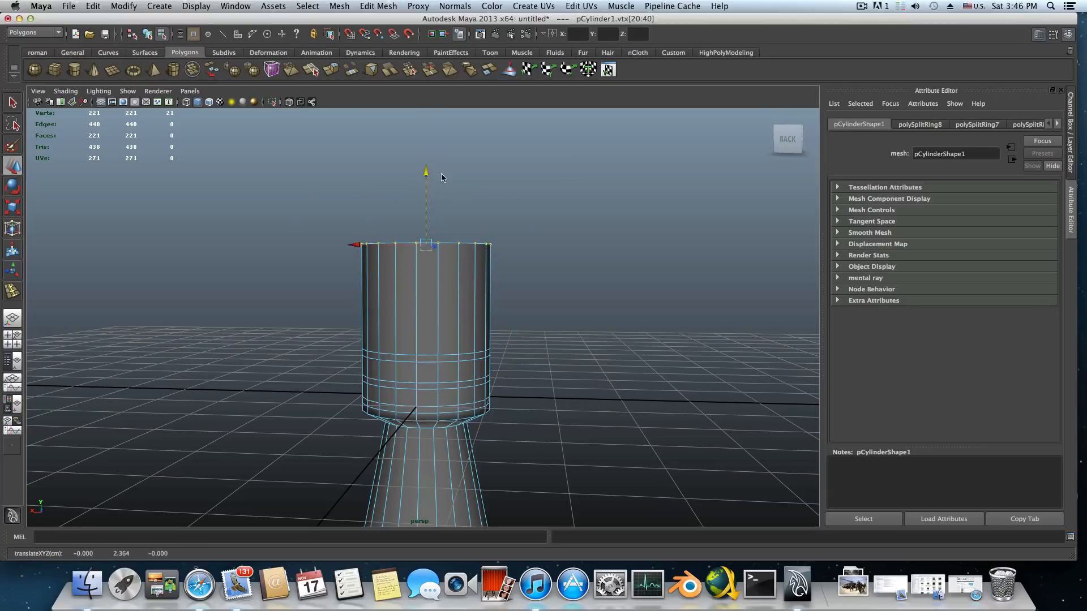
- Select all 20 triangular faces of the cylinder's top cap
{"action": "right_click_drag", "start_coordinate": [528, 249], "coordinate": [481, 266], "text": "alt"}
{"action": "left_click_drag", "start_coordinate": [447, 317], "coordinate": [429, 296], "text": "alt"}
{"action": "middle_click_drag", "start_coordinate": [429, 296], "coordinate": [434, 383], "text": "alt"}
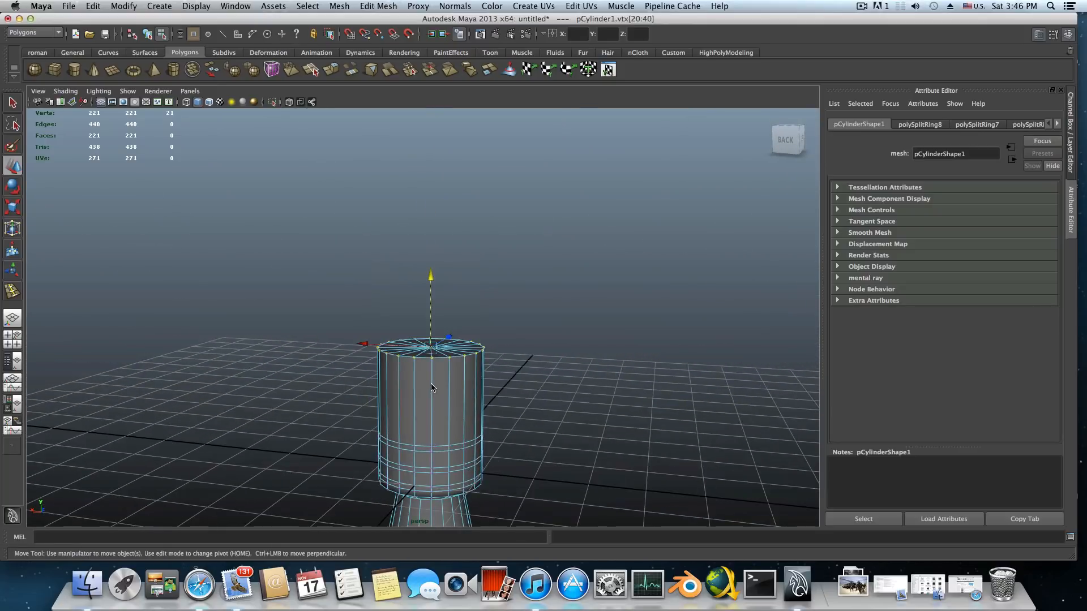
{"action": "right_click_drag", "start_coordinate": [470, 393], "coordinate": [577, 410], "text": "alt"}
{"action": "mouse_move", "coordinate": [474, 401]}
{"action": "left_mouse_down", "text": "alt"}
{"action": "mouse_move", "coordinate": [480, 453]}
{"action": "mouse_move", "coordinate": [484, 406]}
{"action": "left_mouse_up", "text": "alt"}
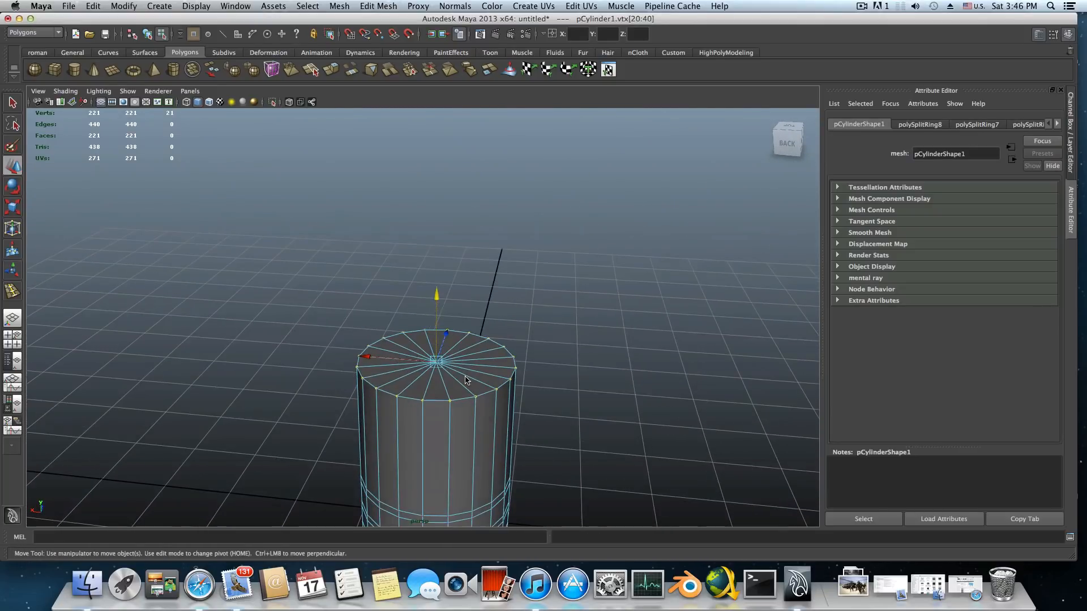
{"action": "right_click_drag", "start_coordinate": [467, 379], "coordinate": [462, 404]}
{"action": "left_click", "coordinate": [460, 391]}
{"action": "left_click", "coordinate": [475, 387], "text": "shift"}
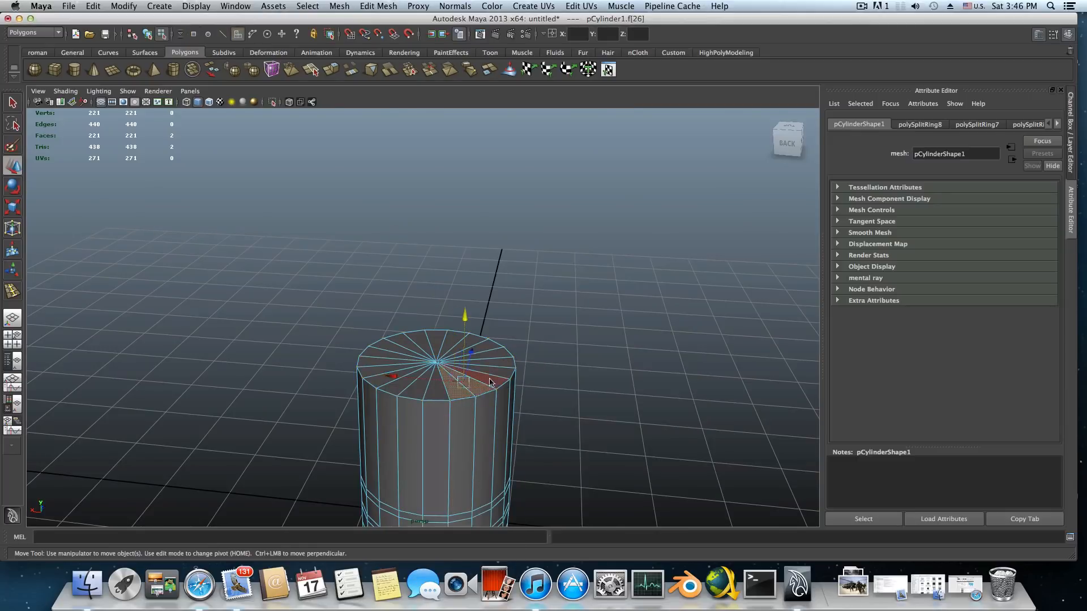
{"action": "left_click", "coordinate": [483, 378], "text": "shift"}
{"action": "left_click", "coordinate": [488, 371], "text": "shift"}
{"action": "left_click", "coordinate": [488, 362], "text": "shift"}
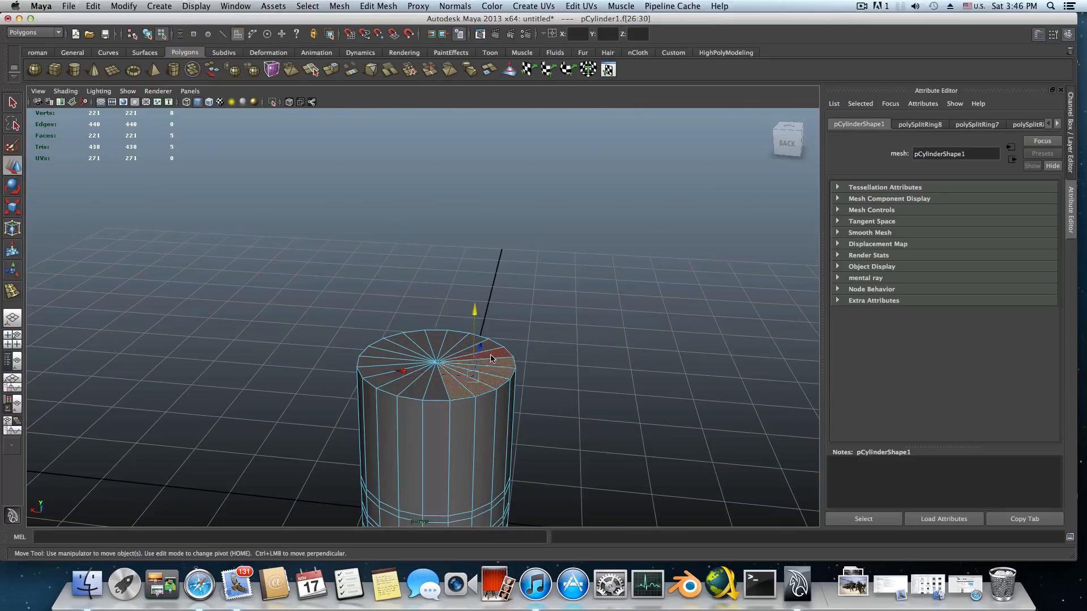
{"action": "left_click", "coordinate": [490, 358], "text": "shift"}
{"action": "left_click", "coordinate": [479, 349], "text": "shift"}
{"action": "left_click", "coordinate": [465, 343], "text": "shift"}
{"action": "left_click", "coordinate": [451, 340], "text": "shift"}
{"action": "left_click", "coordinate": [437, 339], "text": "shift"}
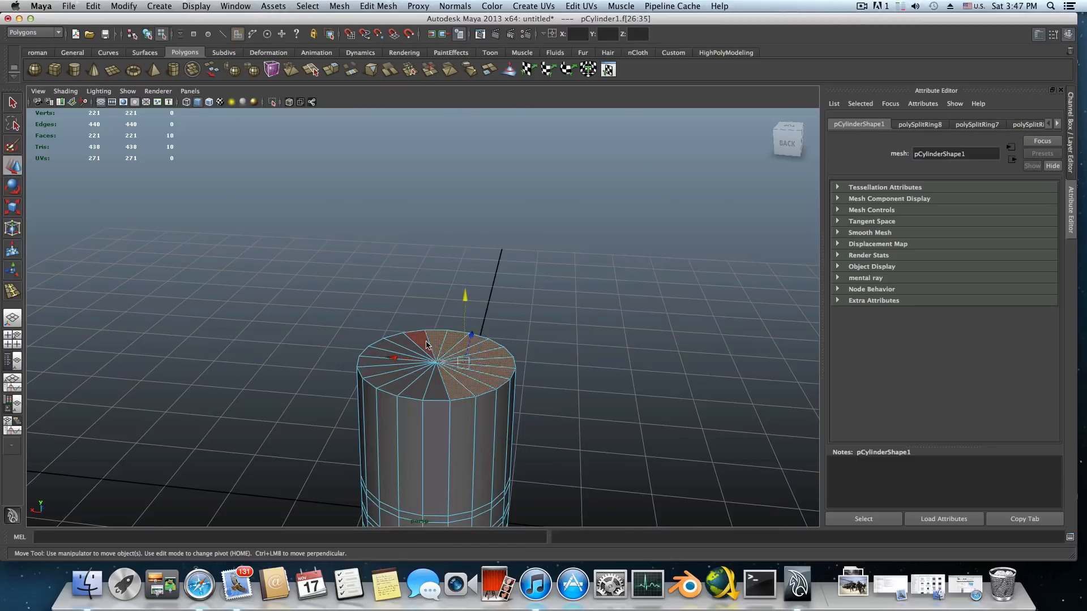
{"action": "left_click", "coordinate": [371, 359], "text": "shift"}
{"action": "left_click", "coordinate": [378, 373], "text": "shift"}
{"action": "left_click", "coordinate": [388, 386], "text": "shift"}
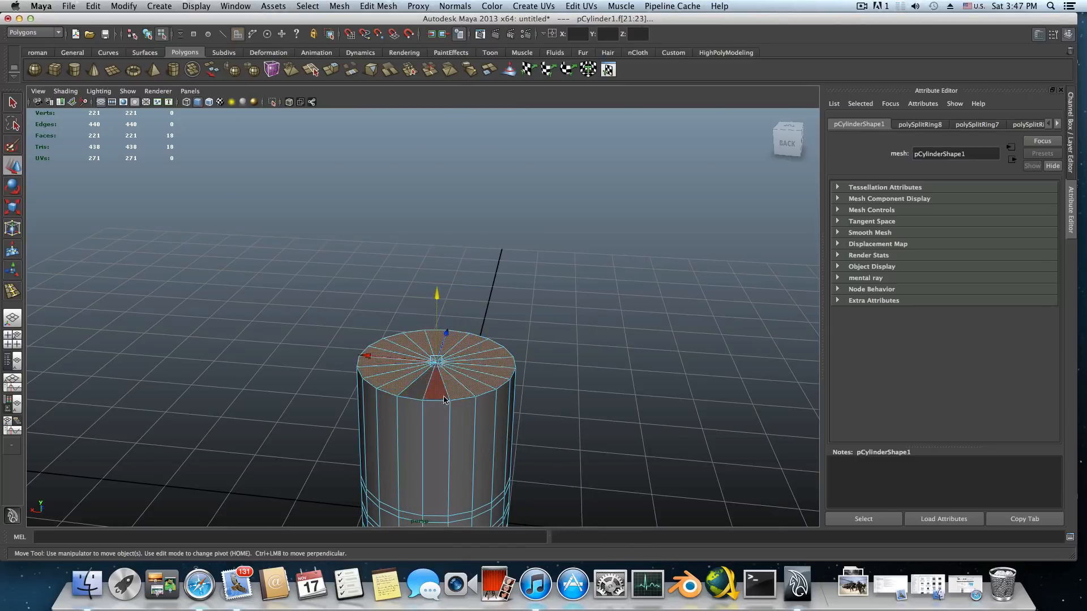
{"action": "left_click", "coordinate": [417, 393], "text": "shift"}
{"action": "scroll", "coordinate": [417, 394], "scroll_direction": "down", "scroll_amount": 5}
{"action": "left_click_drag", "start_coordinate": [419, 396], "coordinate": [430, 317], "text": "alt"}
{"action": "middle_click_drag", "start_coordinate": [439, 391], "coordinate": [444, 329], "text": "alt"}
{"action": "left_click_drag", "start_coordinate": [445, 332], "coordinate": [447, 271], "text": "alt"}
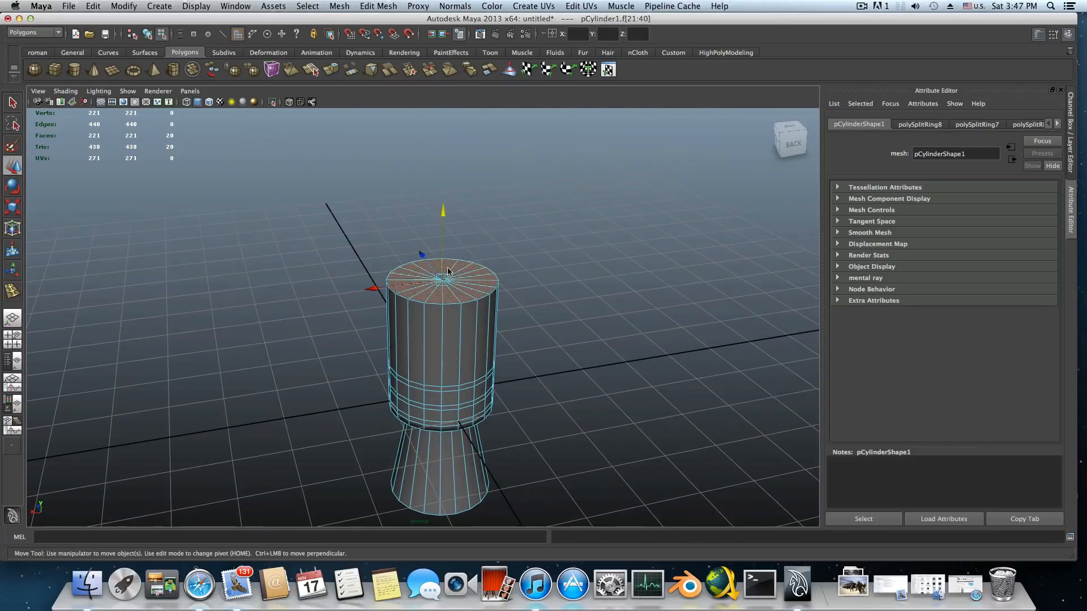
- Examine the tapered tip, narrowed neck, ringed body and top cap from below, the side and above
{"action": "left_click_drag", "start_coordinate": [394, 311], "coordinate": [439, 183], "text": "alt"}
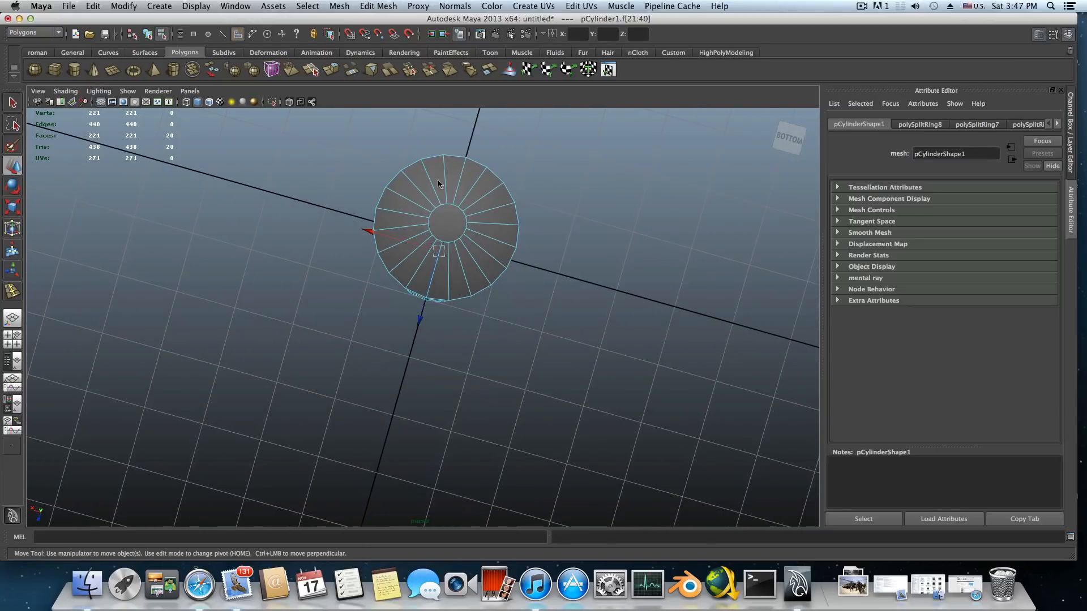
{"action": "left_click_drag", "start_coordinate": [444, 234], "coordinate": [427, 343], "text": "alt"}
{"action": "middle_click_drag", "start_coordinate": [428, 343], "coordinate": [427, 308], "text": "alt"}
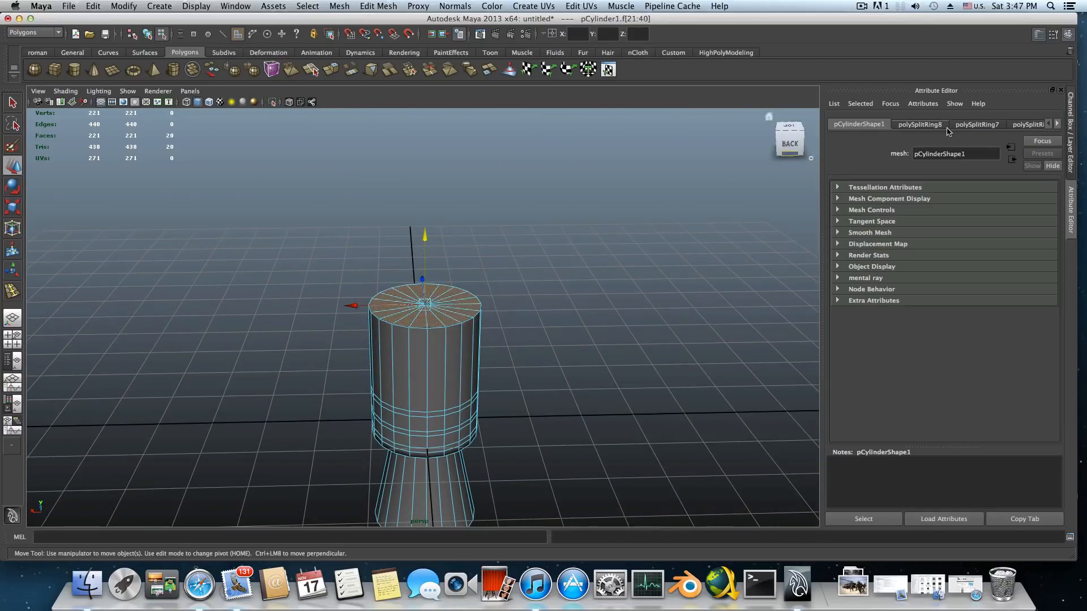
{"action": "left_click", "coordinate": [977, 125]}
{"action": "left_click", "coordinate": [921, 124]}
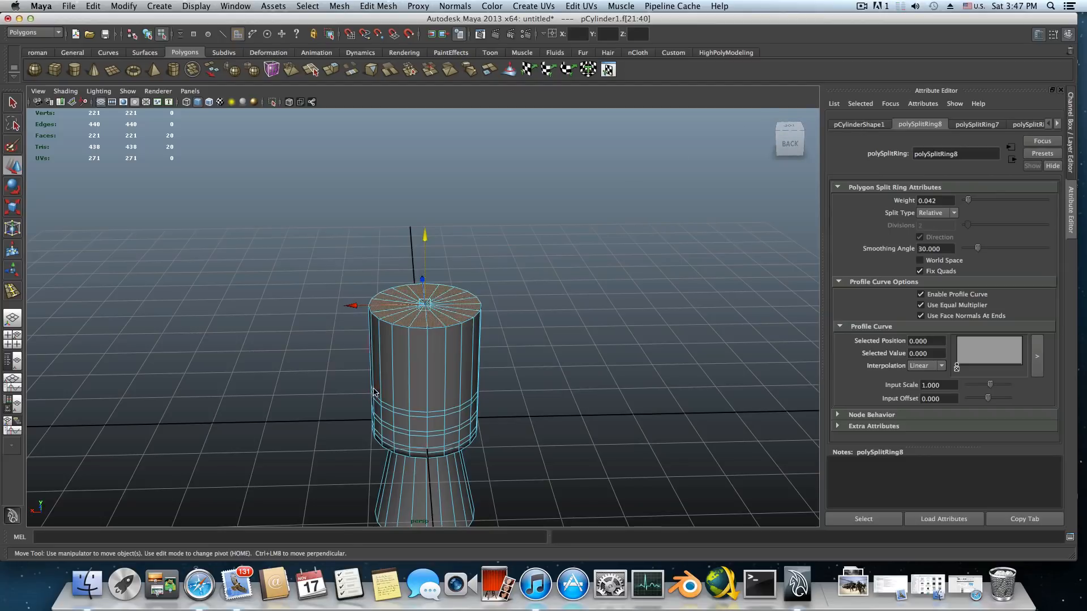
{"action": "left_click_drag", "start_coordinate": [373, 391], "coordinate": [352, 379], "text": "alt"}
{"action": "middle_click_drag", "start_coordinate": [347, 373], "coordinate": [428, 305], "text": "alt"}
{"action": "right_click_drag", "start_coordinate": [428, 305], "coordinate": [531, 326], "text": "alt"}
{"action": "left_click_drag", "start_coordinate": [531, 326], "coordinate": [494, 305], "text": "alt"}
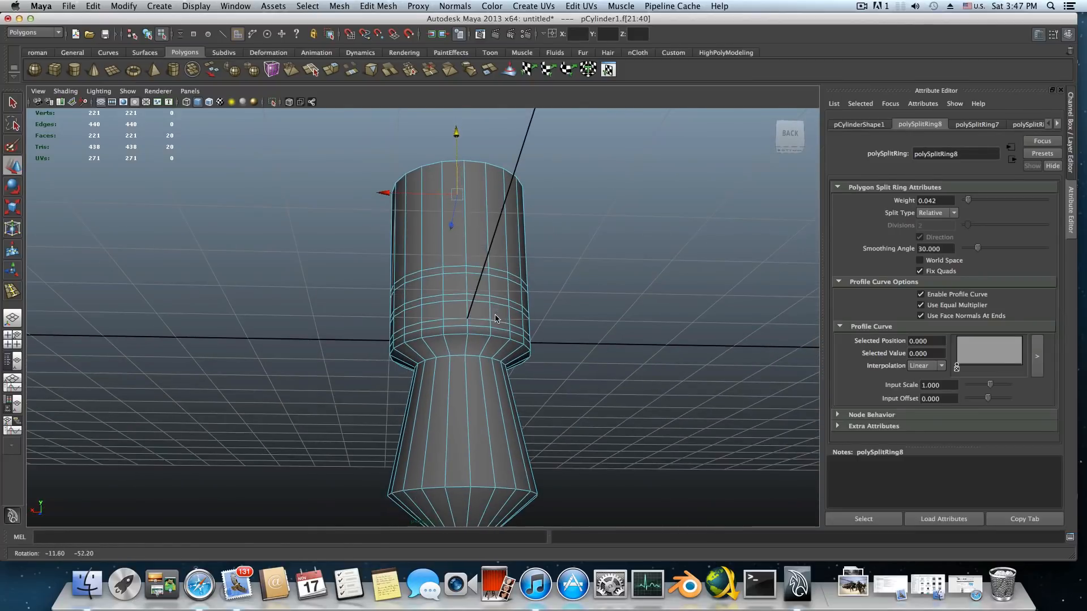
{"action": "middle_click_drag", "start_coordinate": [480, 410], "coordinate": [472, 366], "text": "alt"}
{"action": "left_click_drag", "start_coordinate": [472, 366], "coordinate": [444, 394], "text": "alt"}
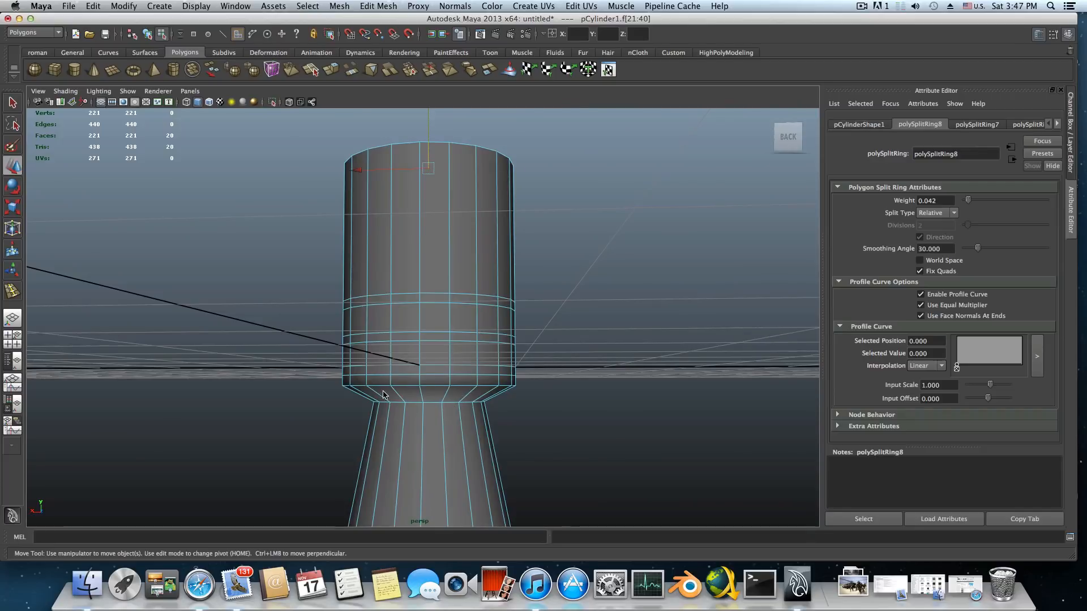
{"action": "left_click_drag", "start_coordinate": [388, 394], "coordinate": [419, 331], "text": "alt"}
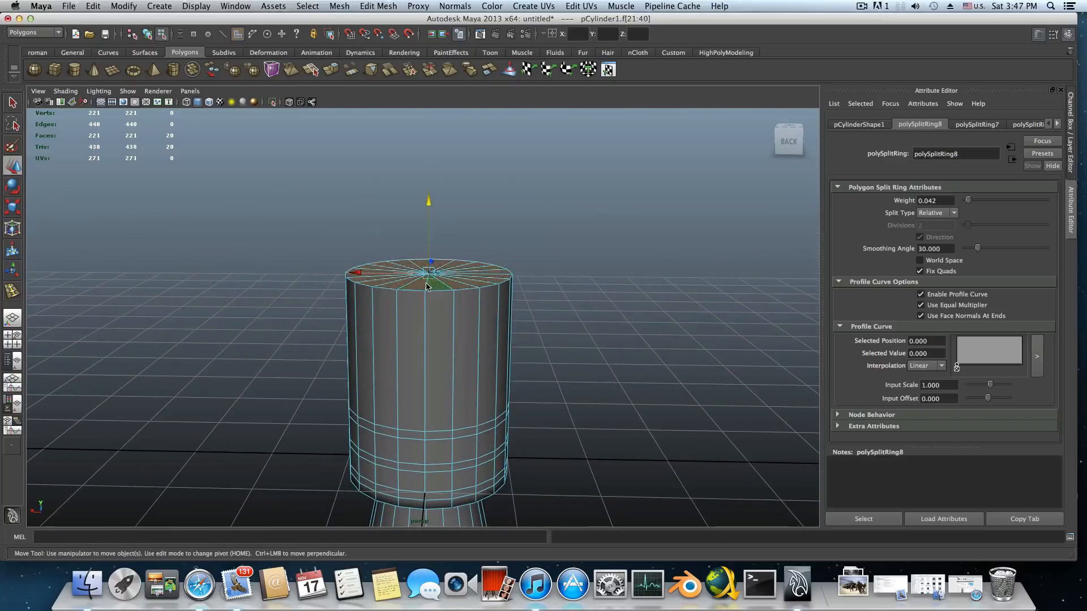
{"action": "mouse_move", "coordinate": [437, 294]}
{"action": "left_mouse_down", "text": "alt"}
{"action": "mouse_move", "coordinate": [417, 324]}
{"action": "mouse_move", "coordinate": [438, 284]}
{"action": "left_mouse_up", "text": "alt"}
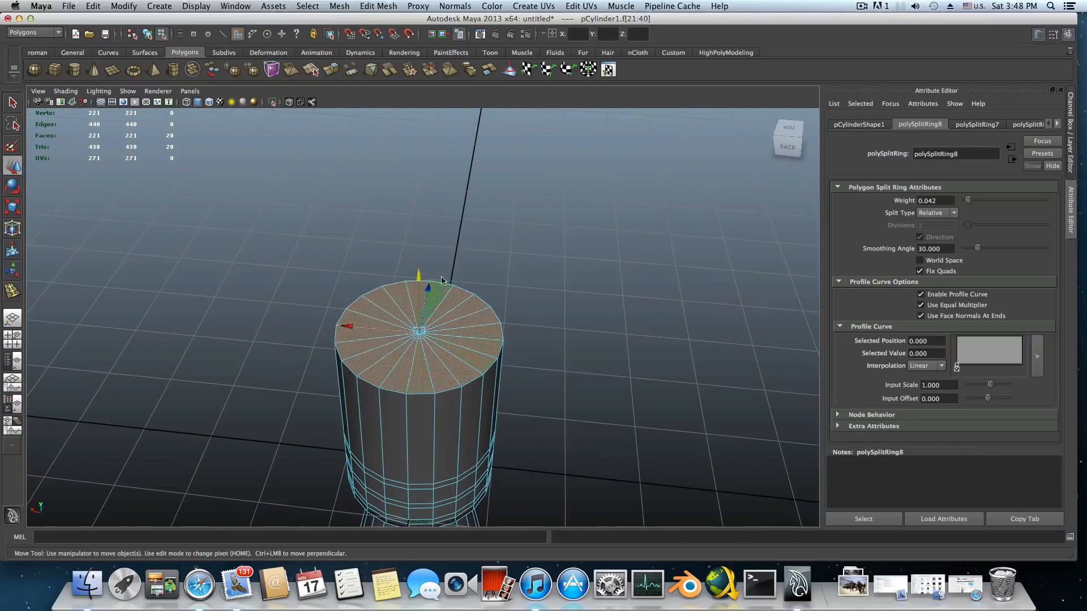
{"action": "left_click_drag", "start_coordinate": [461, 352], "coordinate": [470, 323], "text": "alt"}
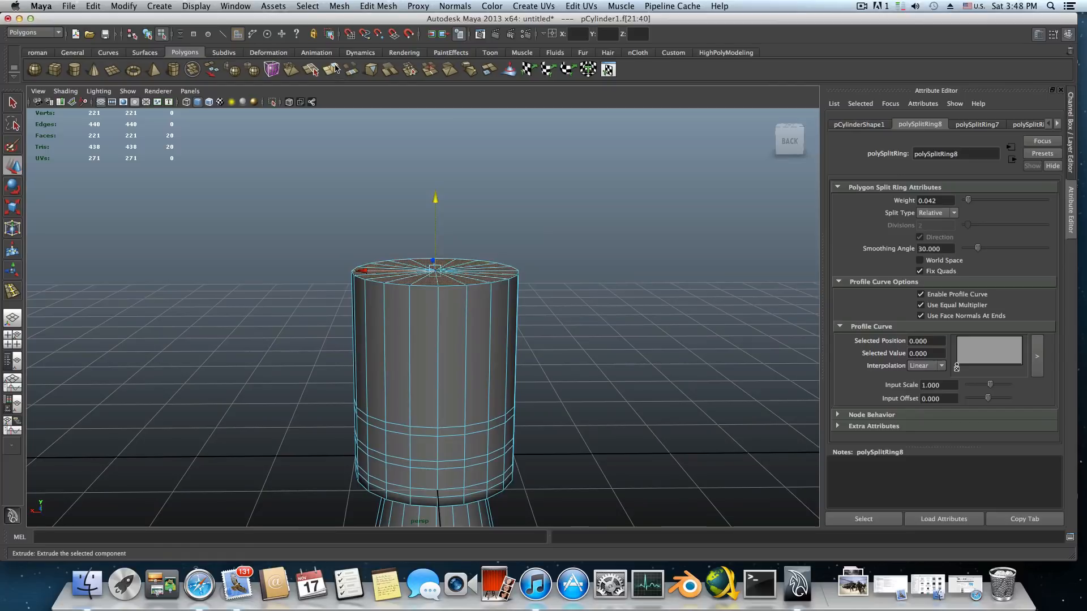
{"action": "left_click", "coordinate": [378, 6]}
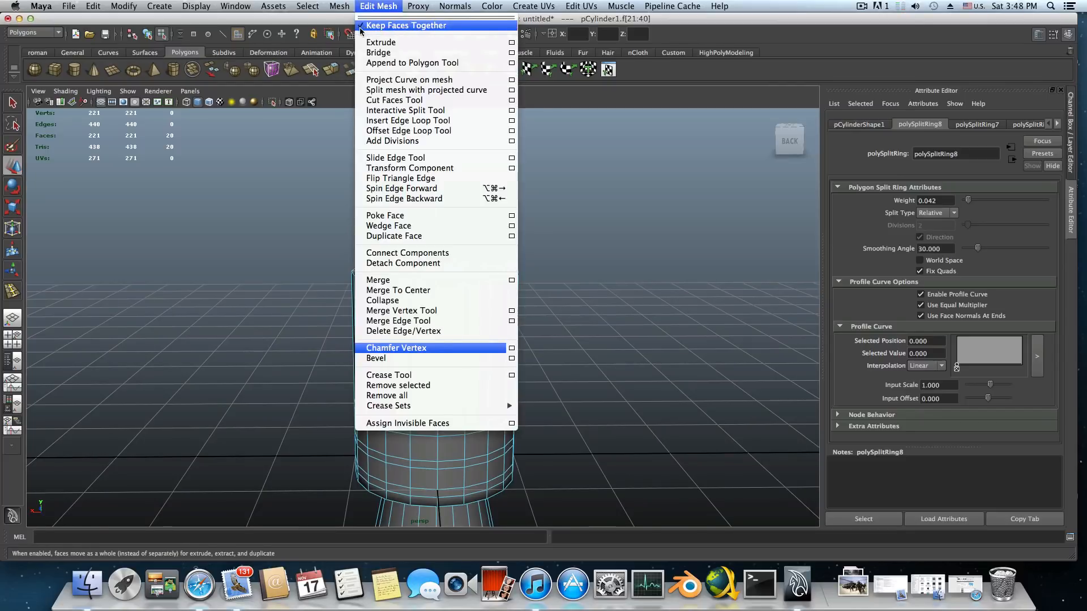
{"action": "left_click", "coordinate": [388, 7]}
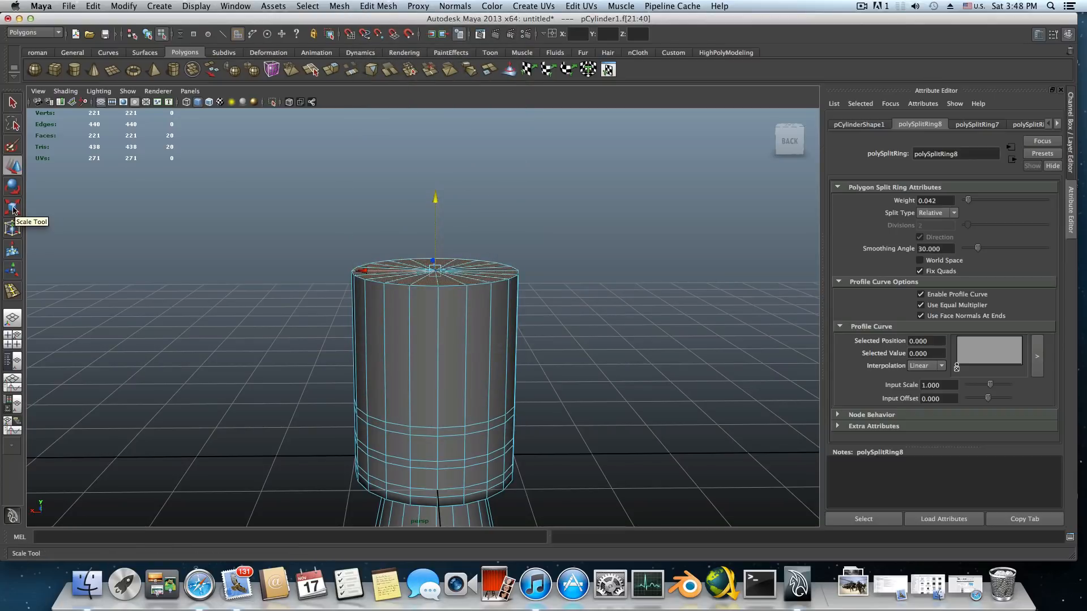
{"action": "left_click", "coordinate": [333, 69]}
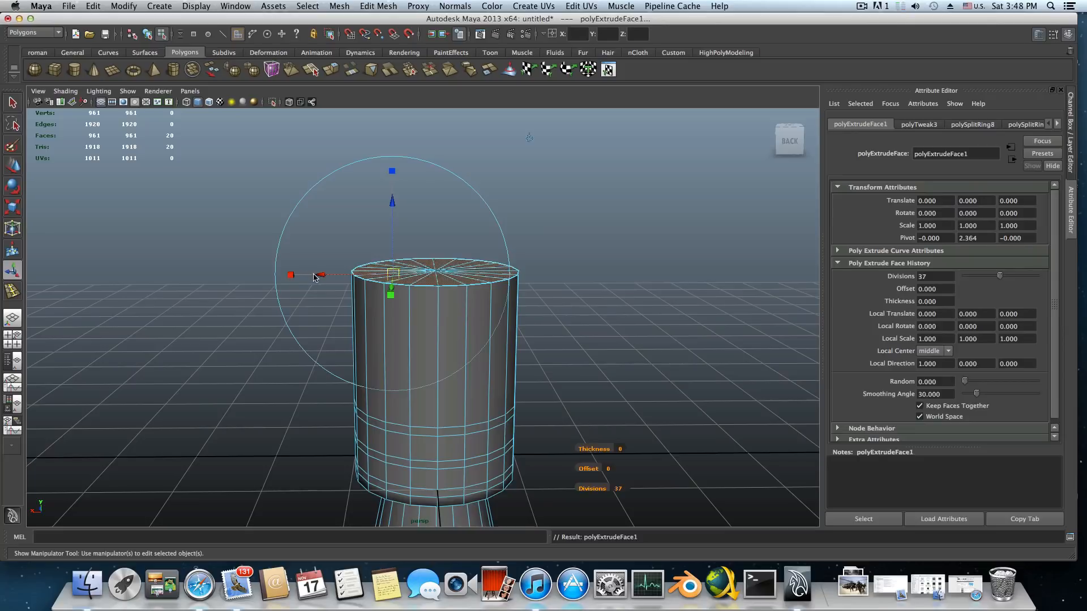
{"action": "left_click_drag", "start_coordinate": [321, 276], "coordinate": [480, 279], "text": "alt"}
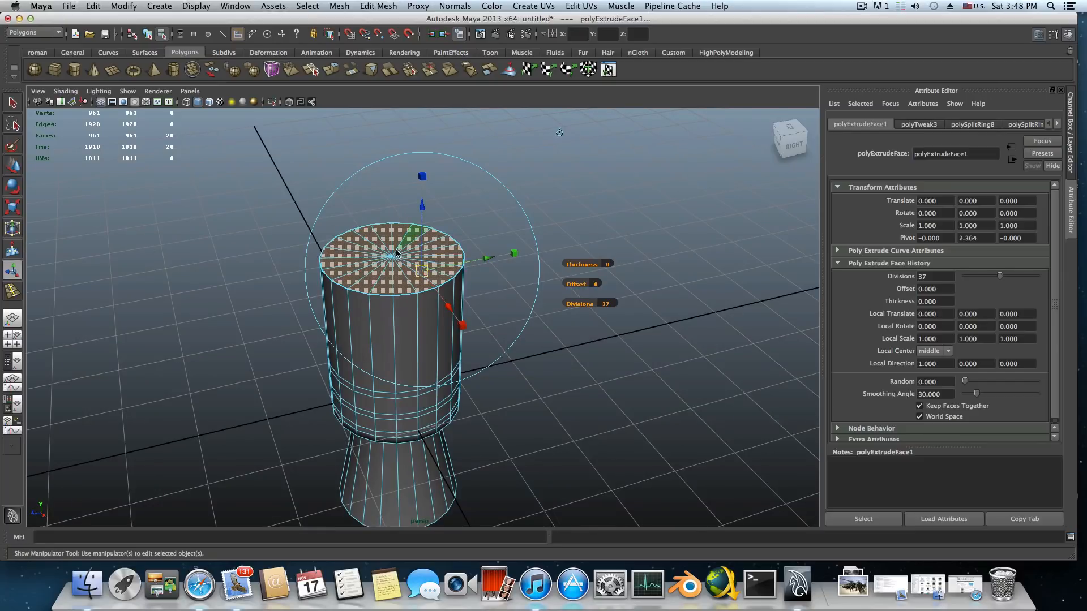
{"action": "key", "text": "z"}
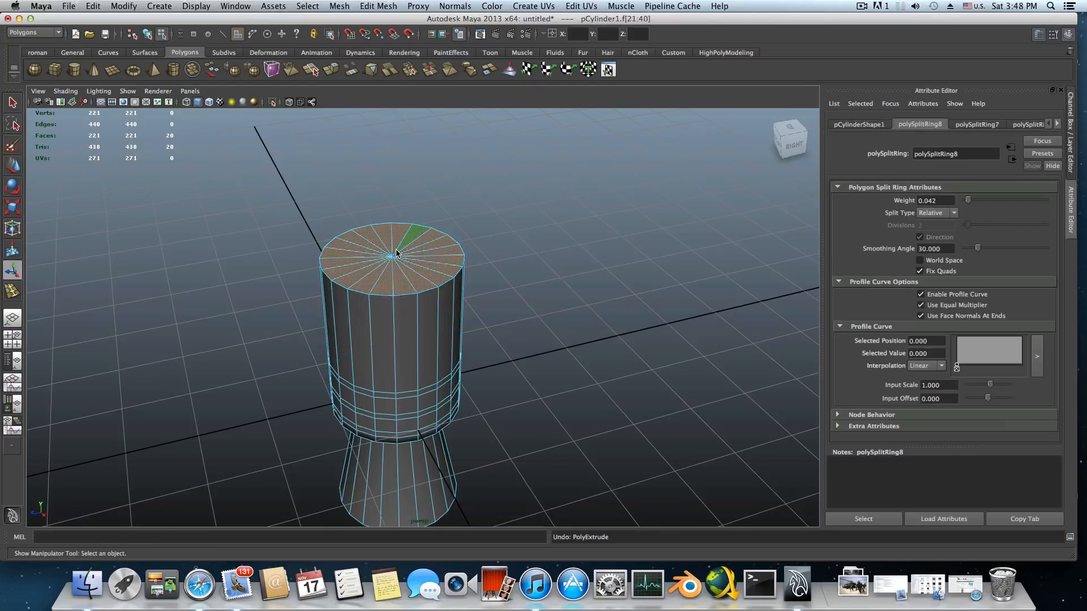
- Reset the face extrusion options to their defaults, with a single division
{"action": "left_click", "coordinate": [377, 7]}
{"action": "left_click", "coordinate": [513, 45]}
{"action": "left_click", "coordinate": [440, 89]}
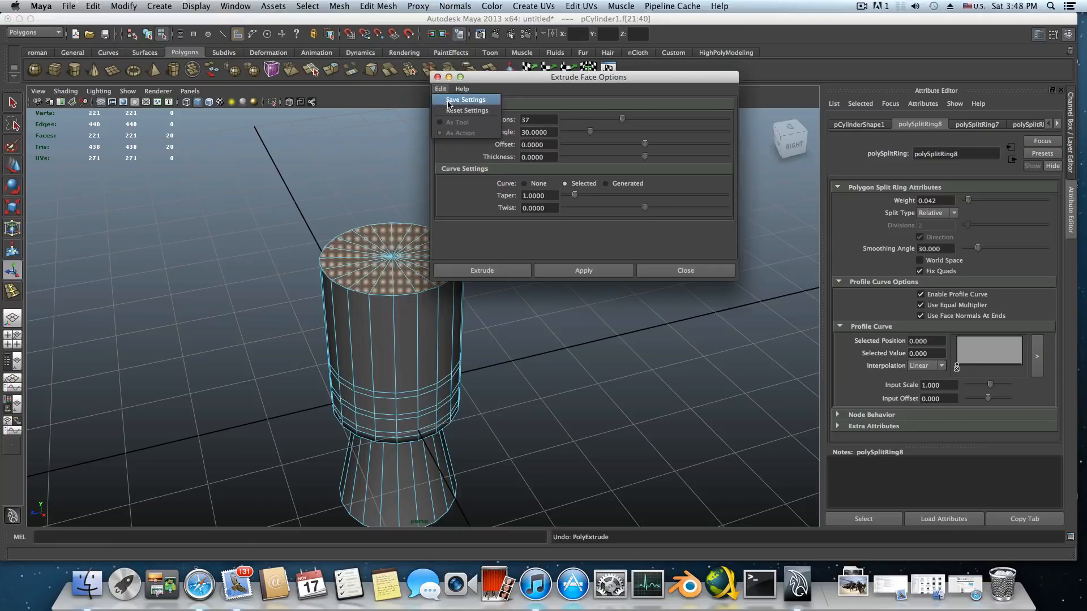
{"action": "left_click", "coordinate": [451, 110]}
- Extrude the selected top cap faces and scale them uniformly slightly outward to form an overhanging lip
{"action": "left_click", "coordinate": [485, 270]}
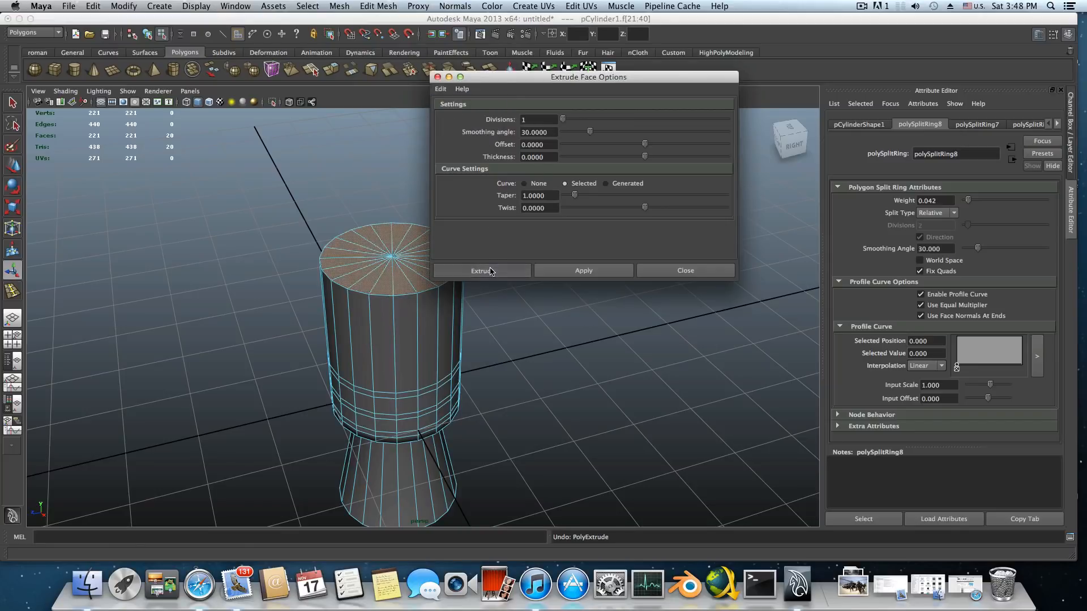
{"action": "left_click_drag", "start_coordinate": [465, 260], "coordinate": [441, 244], "text": "alt"}
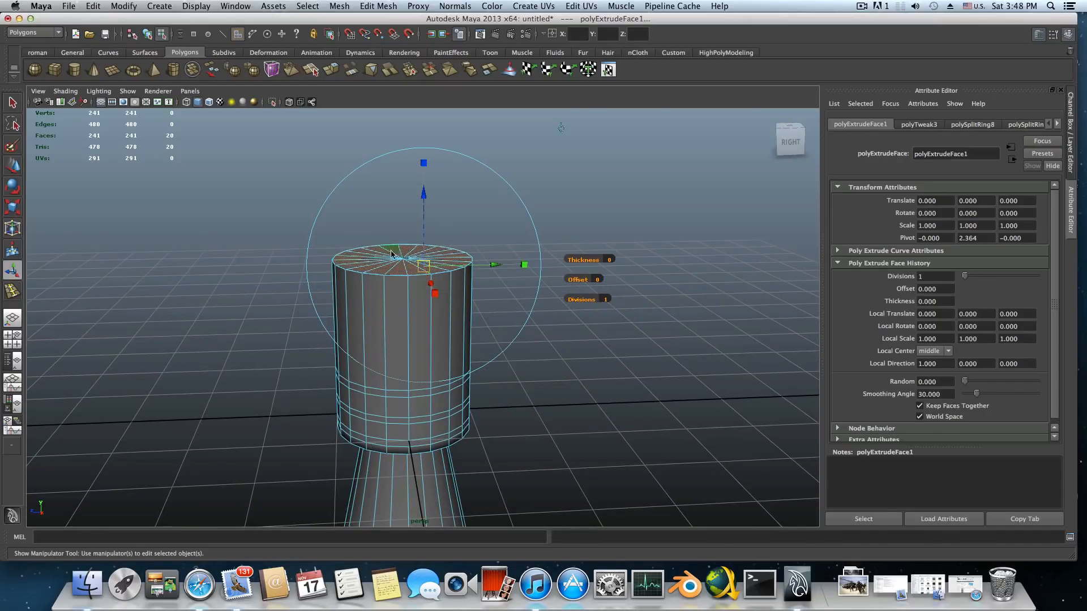
{"action": "left_click", "coordinate": [12, 209]}
{"action": "left_click_drag", "start_coordinate": [405, 263], "coordinate": [434, 249]}
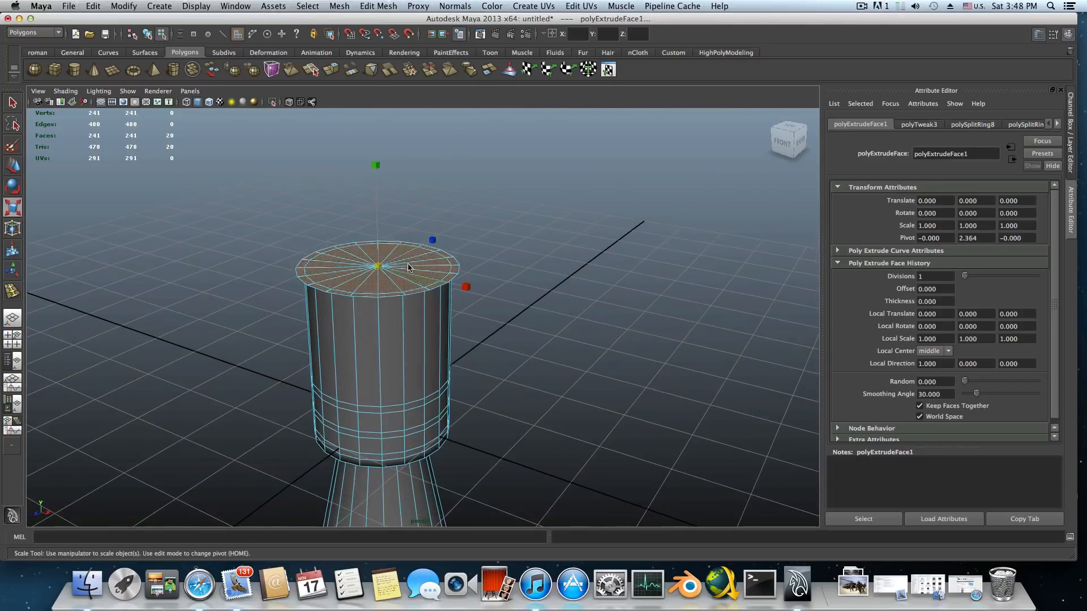
- Extrude the widened cap faces upward by about 3.16 to form a thicker upper section
{"action": "left_click", "coordinate": [332, 70]}
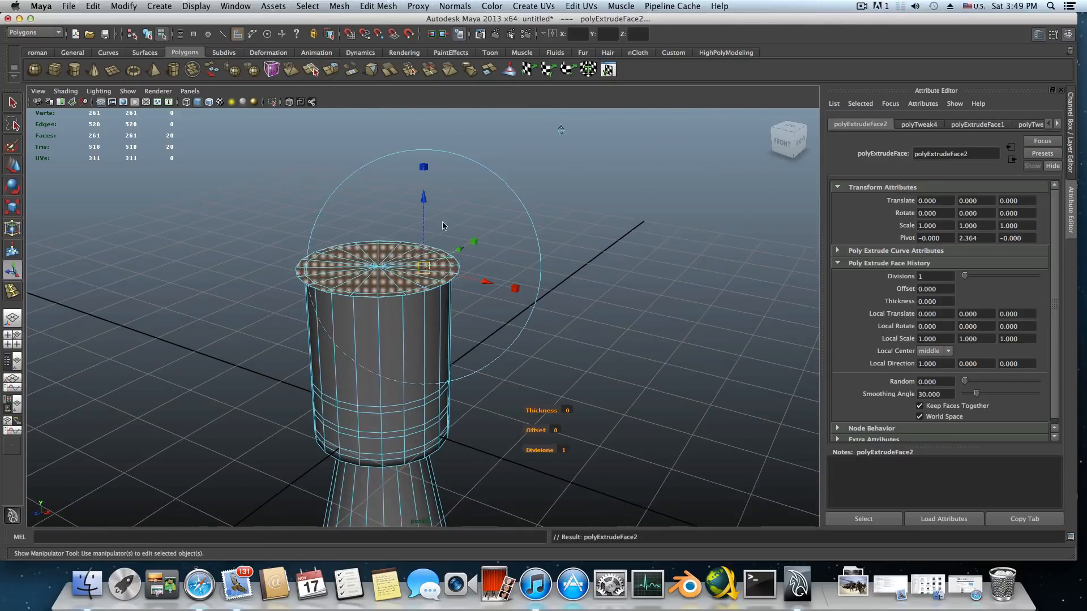
{"action": "left_click_drag", "start_coordinate": [425, 202], "coordinate": [428, 42]}
{"action": "middle_click_drag", "start_coordinate": [503, 208], "coordinate": [504, 341], "text": "alt"}
{"action": "left_click_drag", "start_coordinate": [504, 342], "coordinate": [426, 130], "text": "alt"}
{"action": "left_click_drag", "start_coordinate": [442, 248], "coordinate": [414, 212], "text": "alt"}
{"action": "left_click_drag", "start_coordinate": [400, 267], "coordinate": [466, 271], "text": "alt"}
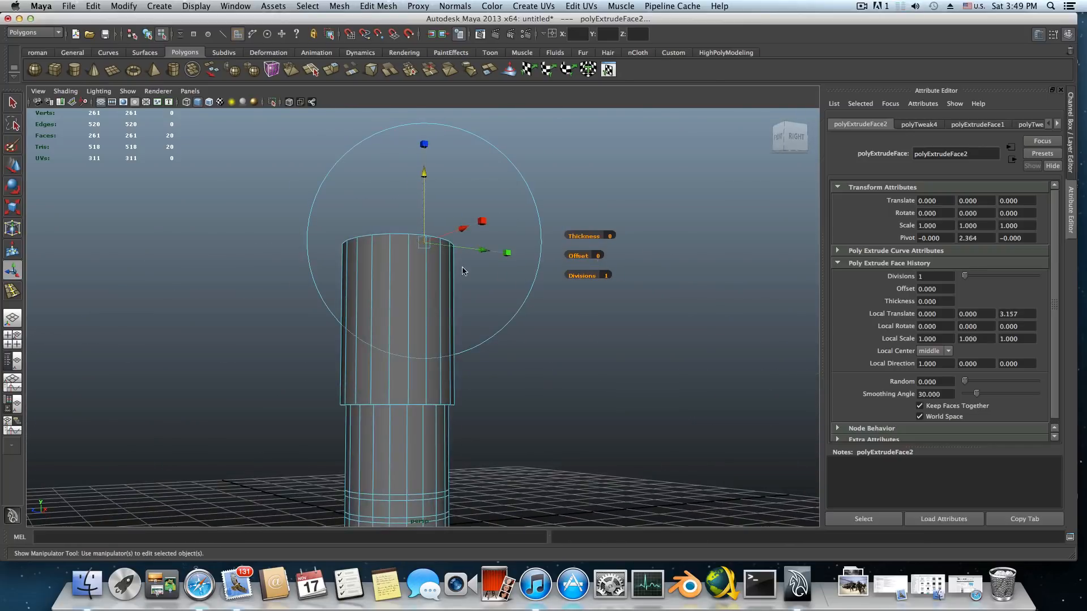
{"action": "right_click_drag", "start_coordinate": [466, 271], "coordinate": [327, 265], "text": "alt"}
{"action": "left_click_drag", "start_coordinate": [325, 265], "coordinate": [334, 409], "text": "alt"}
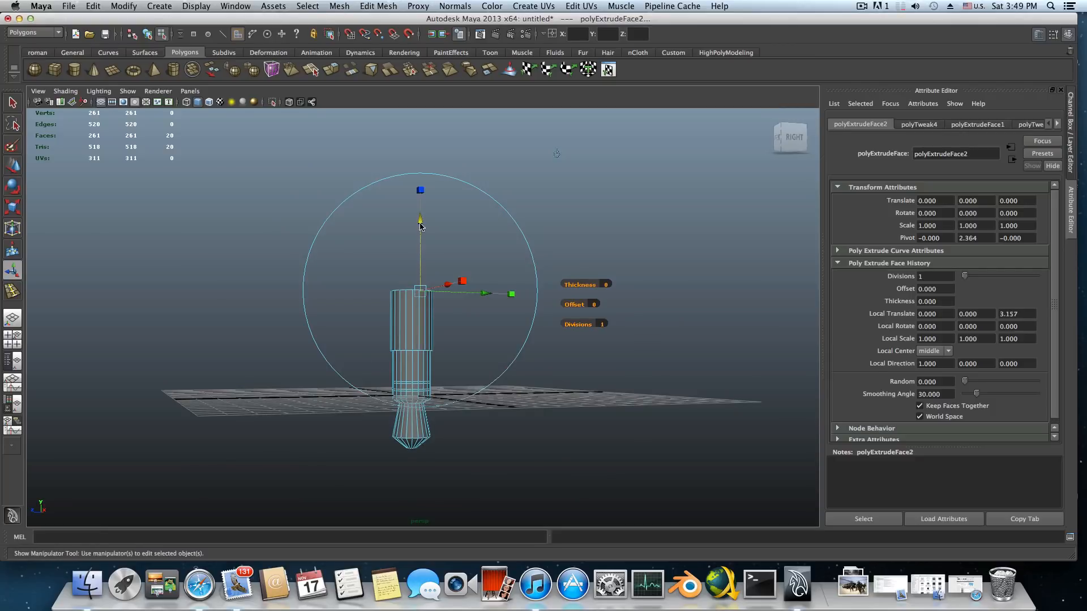
- Adjust the height of the upper section's extrusion to about 3.22
{"action": "left_click_drag", "start_coordinate": [421, 226], "coordinate": [418, 289]}
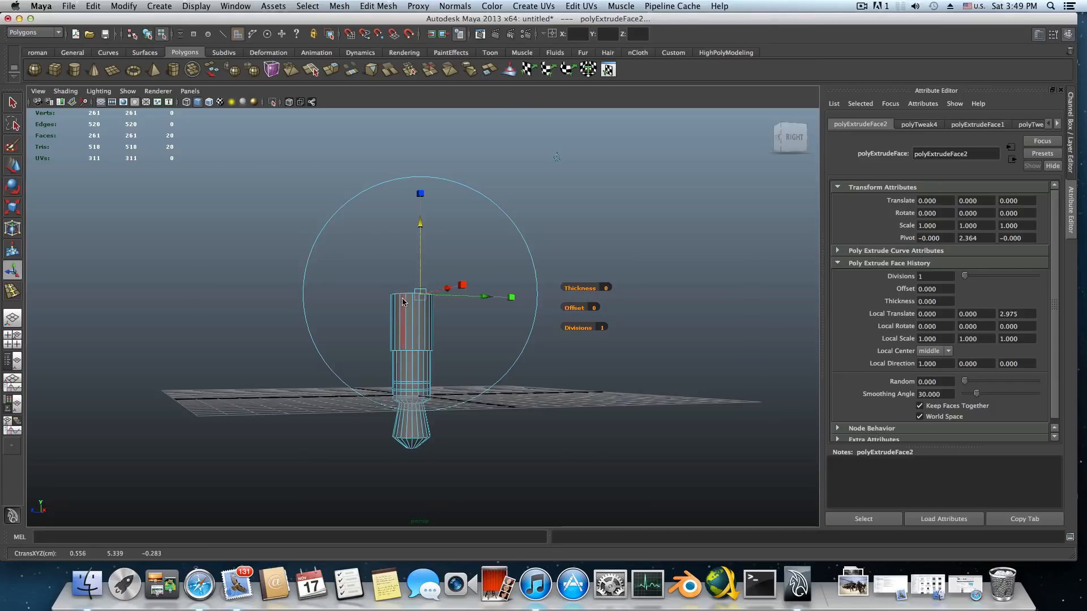
{"action": "left_click_drag", "start_coordinate": [419, 232], "coordinate": [419, 226]}
{"action": "right_click_drag", "start_coordinate": [362, 277], "coordinate": [585, 315], "text": "alt"}
{"action": "left_click_drag", "start_coordinate": [447, 307], "coordinate": [444, 329], "text": "alt"}
{"action": "middle_click_drag", "start_coordinate": [444, 327], "coordinate": [424, 342], "text": "alt"}
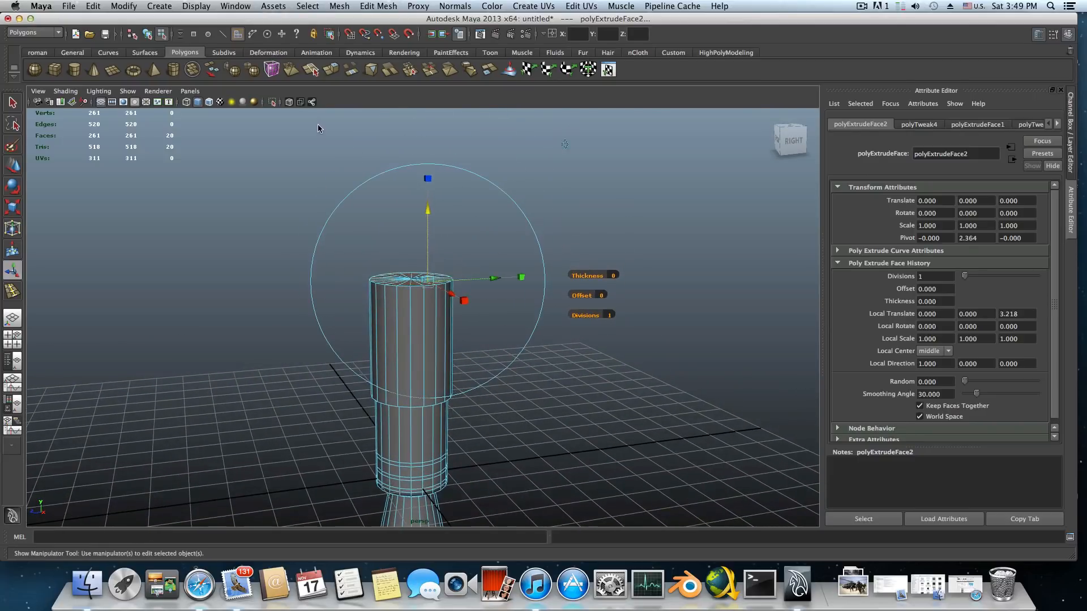
- Extrude the top cap faces again and scale them uniformly inward to leave a narrow rim around the edge
{"action": "left_click", "coordinate": [332, 70]}
{"action": "middle_click_drag", "start_coordinate": [396, 210], "coordinate": [396, 254], "text": "alt"}
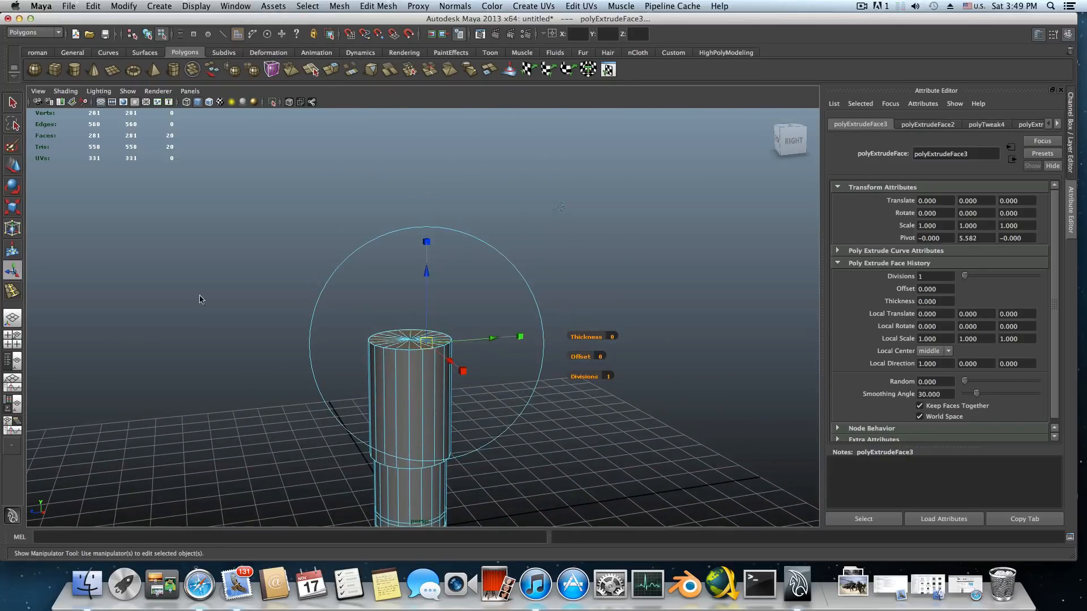
{"action": "left_click", "coordinate": [12, 208]}
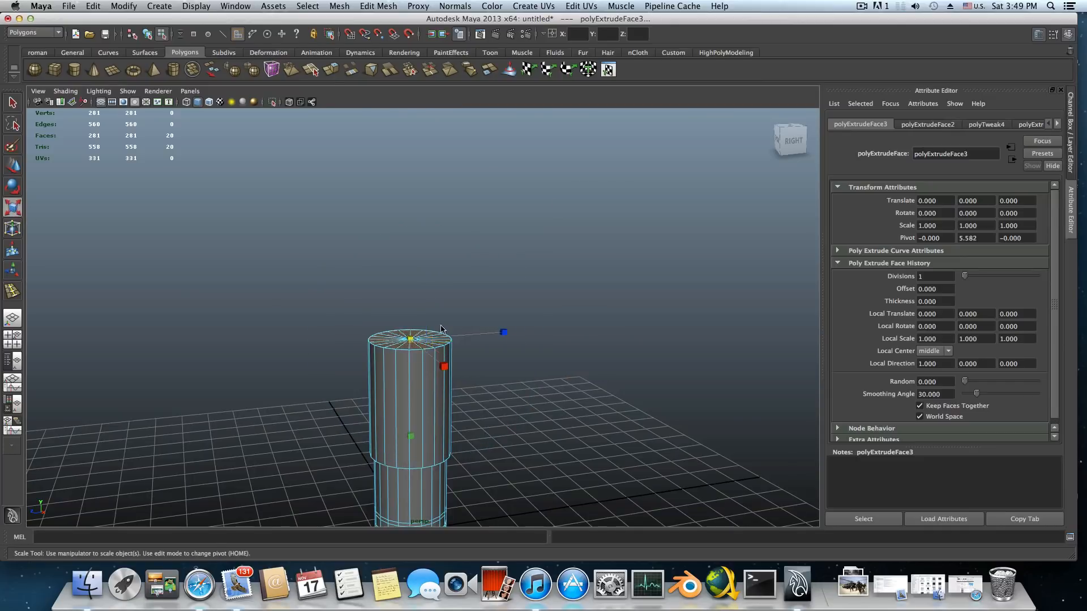
{"action": "left_click_drag", "start_coordinate": [409, 342], "coordinate": [520, 393]}
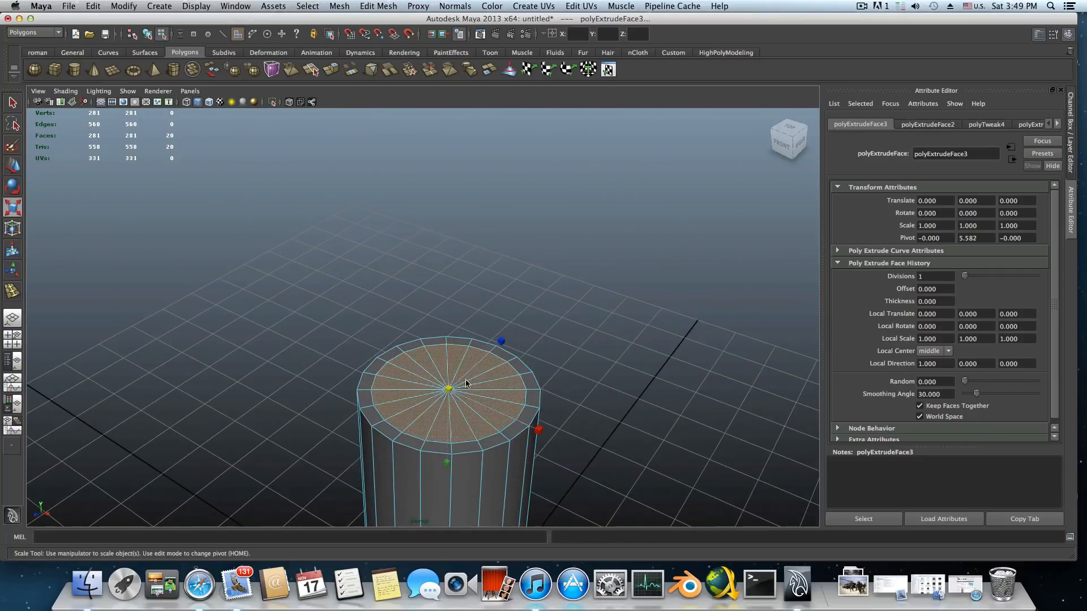
- Examine the inset rim and the whole body from below and above, in the four-view layout and the enlarged top view
{"action": "left_click", "coordinate": [531, 417]}
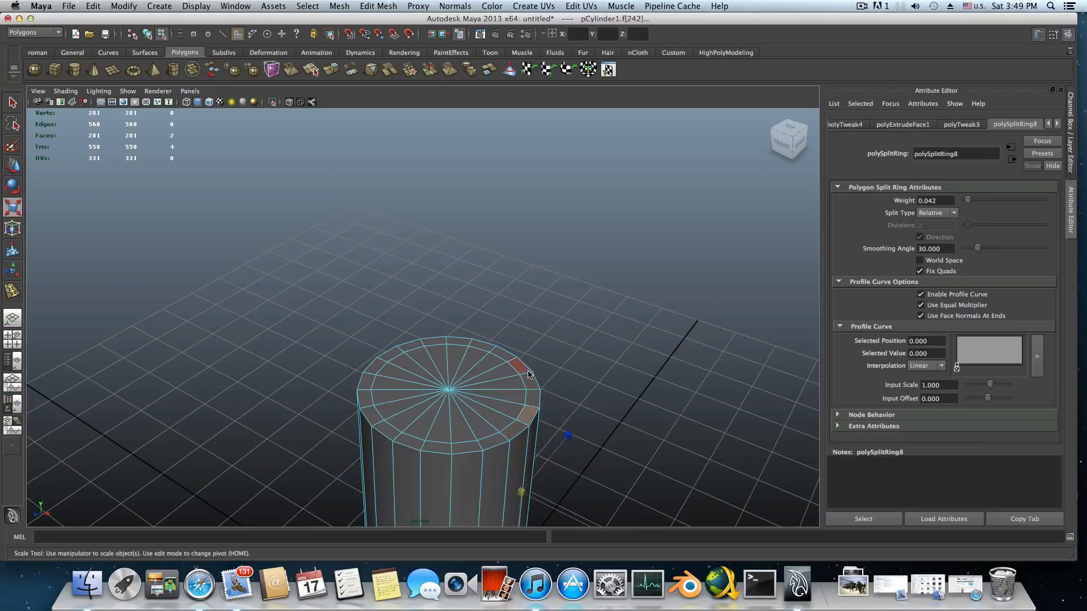
{"action": "left_click_drag", "start_coordinate": [426, 434], "coordinate": [442, 301], "text": "alt"}
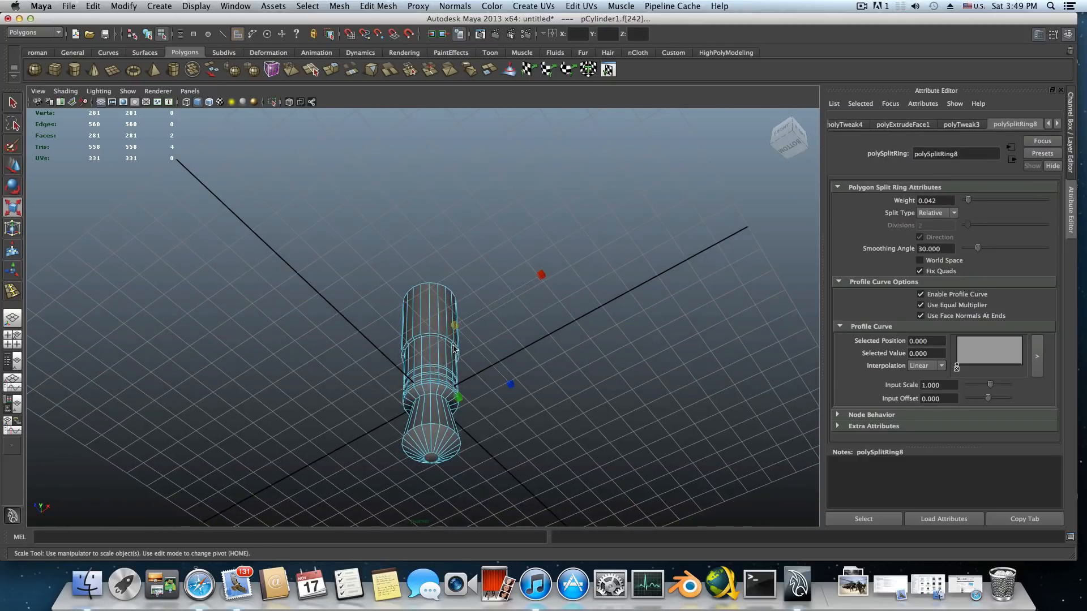
{"action": "left_click_drag", "start_coordinate": [433, 348], "coordinate": [436, 445], "text": "alt"}
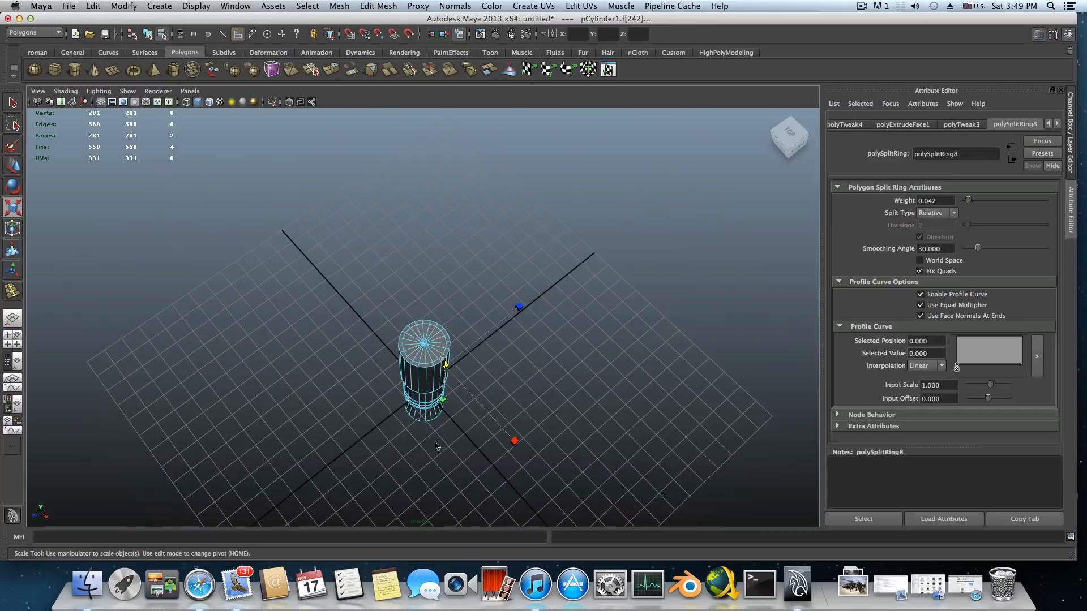
{"action": "left_click", "coordinate": [8, 343]}
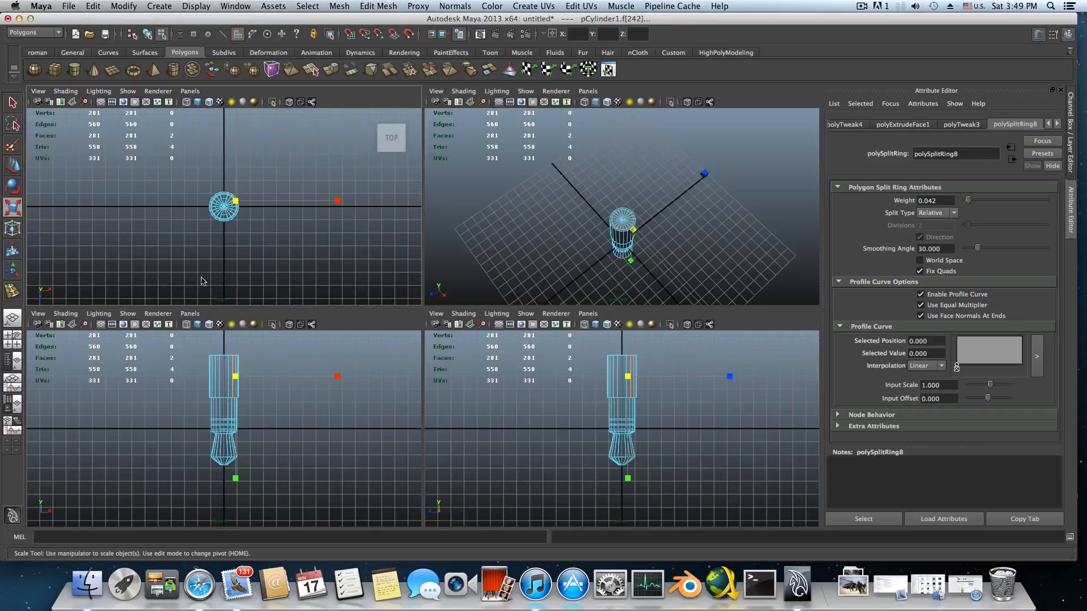
{"action": "key", "text": "space"}
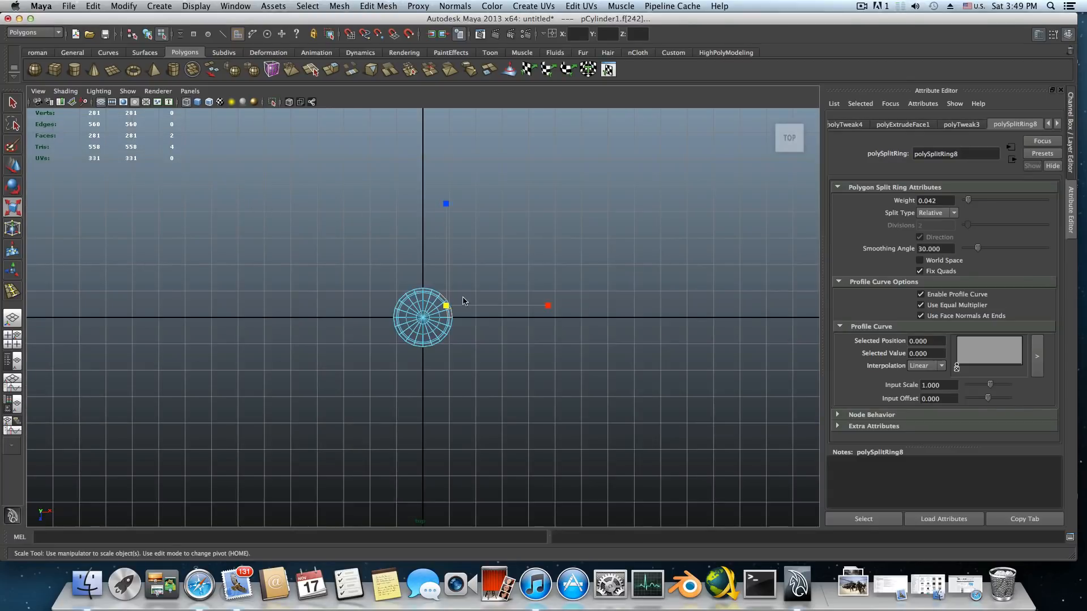
{"action": "scroll", "coordinate": [452, 305], "scroll_direction": "up", "scroll_amount": 5}
{"action": "scroll", "coordinate": [450, 309], "scroll_direction": "up", "scroll_amount": 4}
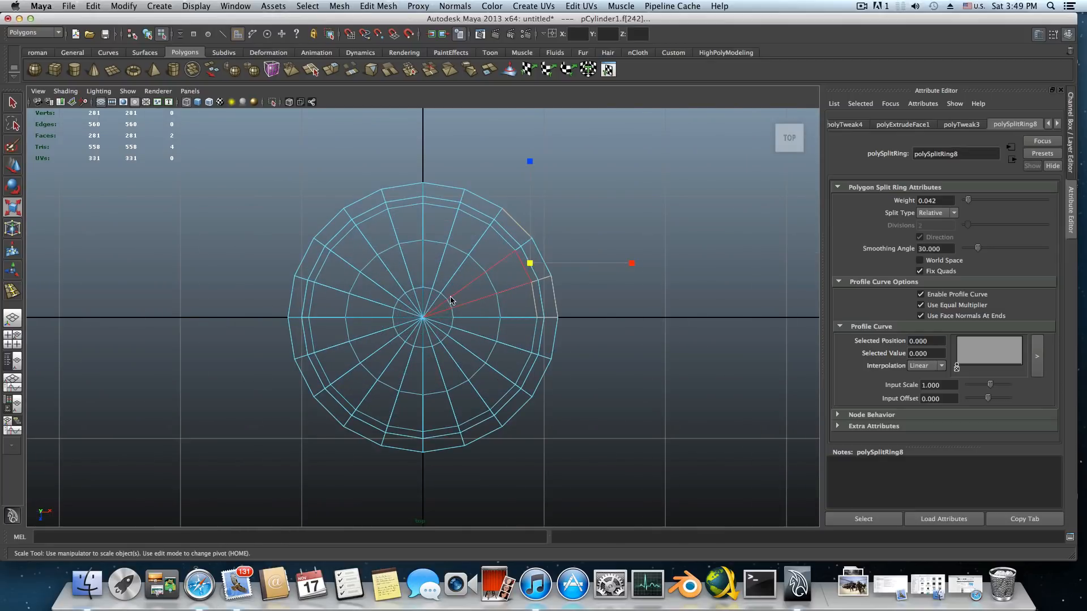
{"action": "key", "text": "space"}
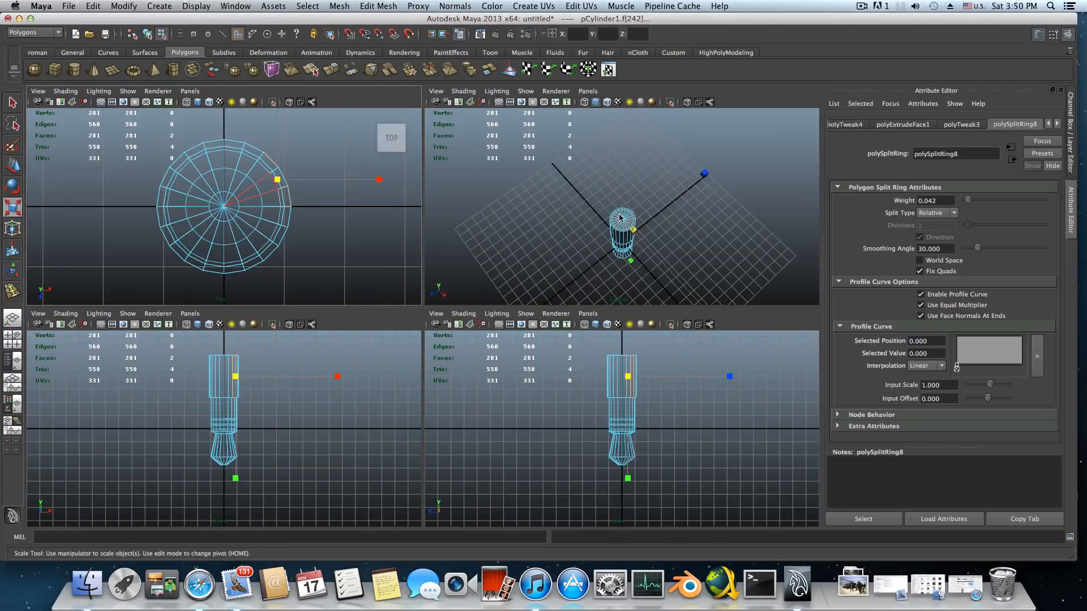
{"action": "key", "text": "space"}
{"action": "scroll", "coordinate": [453, 339], "scroll_direction": "up", "scroll_amount": 3}
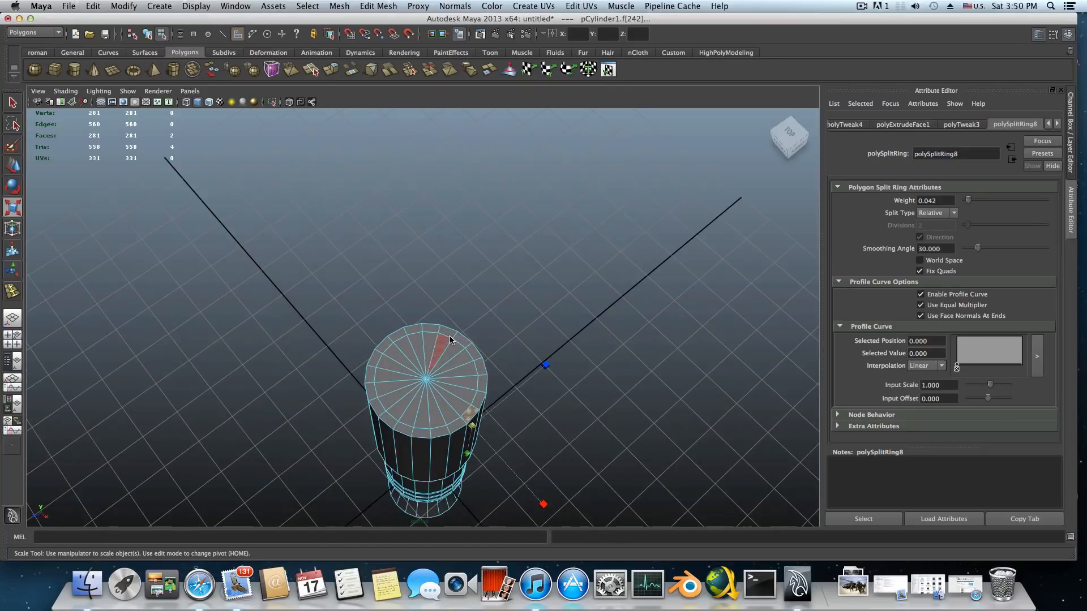
- Select all the triangular faces of the inset top cap, leaving out the narrow rim around them
{"action": "left_click", "coordinate": [452, 368]}
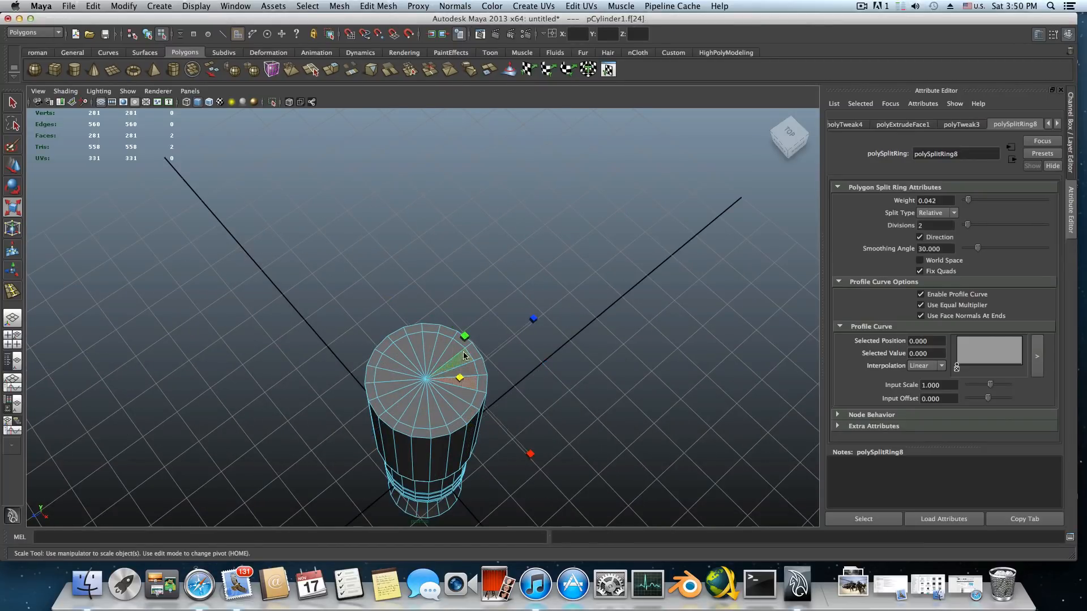
{"action": "left_click", "coordinate": [463, 375], "text": "shift"}
{"action": "left_click", "coordinate": [410, 361]}
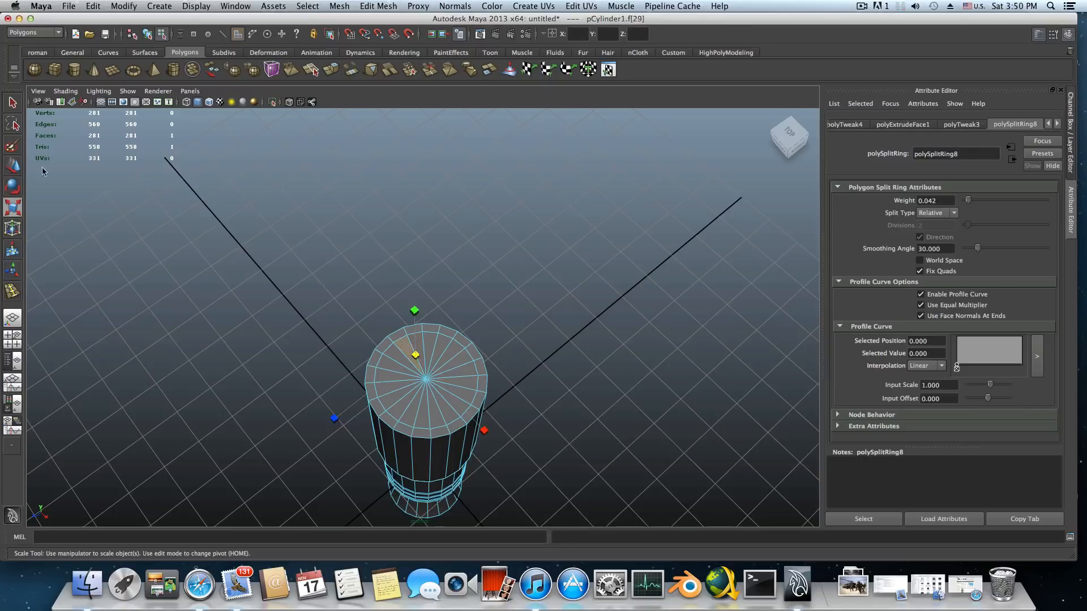
{"action": "key", "text": "q"}
{"action": "left_click", "coordinate": [420, 350], "text": "shift"}
{"action": "left_click", "coordinate": [433, 348], "text": "shift"}
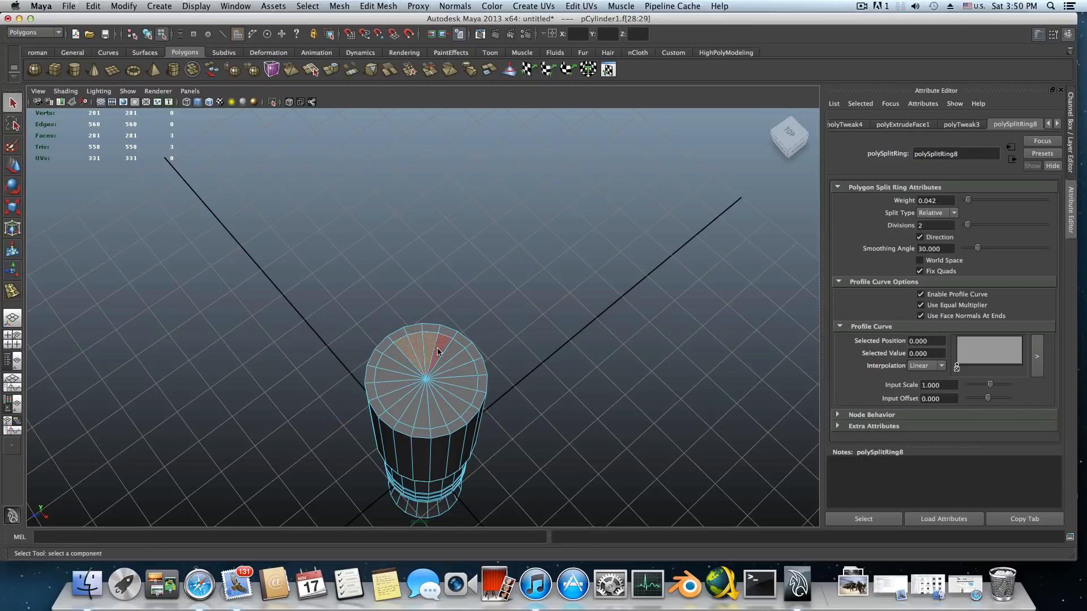
{"action": "left_click", "coordinate": [441, 350], "text": "shift"}
{"action": "left_click", "coordinate": [448, 357], "text": "shift"}
{"action": "left_click", "coordinate": [462, 365], "text": "shift"}
{"action": "left_click", "coordinate": [467, 374], "text": "shift"}
{"action": "left_click", "coordinate": [465, 386], "text": "shift"}
{"action": "left_click", "coordinate": [459, 396], "text": "shift"}
{"action": "left_click", "coordinate": [447, 405], "text": "shift"}
{"action": "left_click", "coordinate": [442, 406], "text": "shift"}
{"action": "left_click", "coordinate": [433, 411], "text": "shift"}
{"action": "left_click", "coordinate": [423, 412], "text": "shift"}
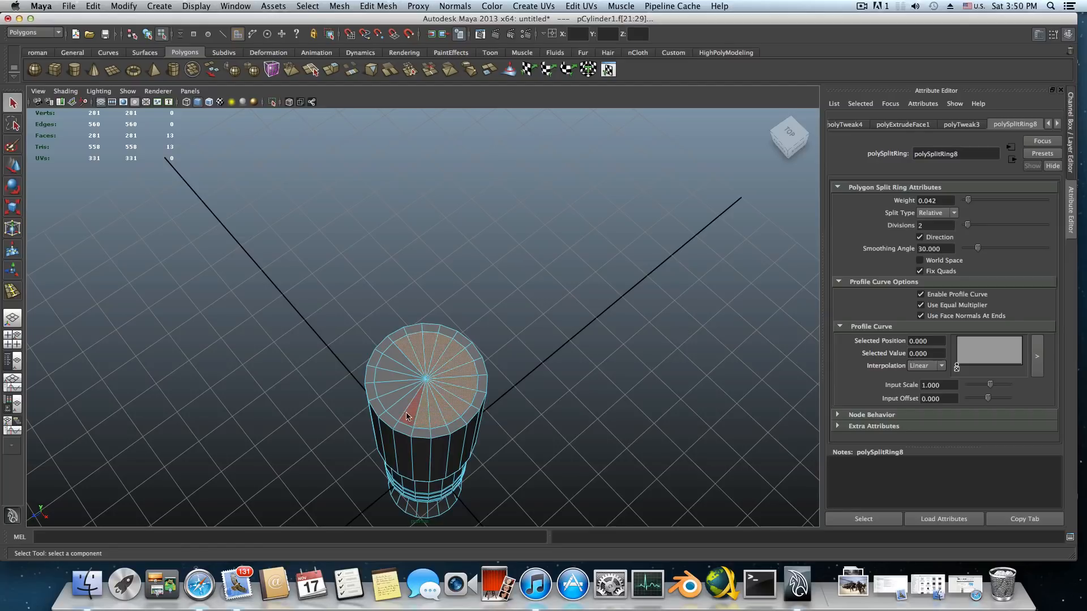
{"action": "left_click", "coordinate": [413, 409], "text": "shift"}
{"action": "left_click", "coordinate": [401, 404], "text": "shift"}
{"action": "left_click", "coordinate": [392, 397], "text": "shift"}
{"action": "left_click", "coordinate": [391, 365], "text": "shift"}
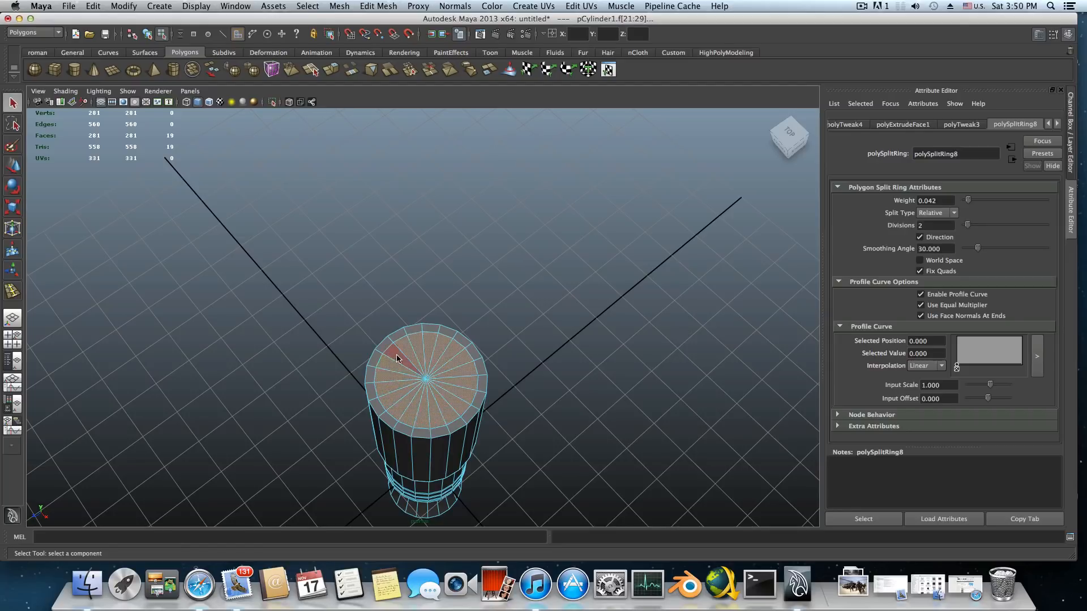
{"action": "left_click", "coordinate": [398, 357], "text": "shift"}
- Remove the stray ledge face from the selection so that only the inset top cap faces stay selected
{"action": "left_click_drag", "start_coordinate": [425, 406], "coordinate": [420, 294], "text": "alt"}
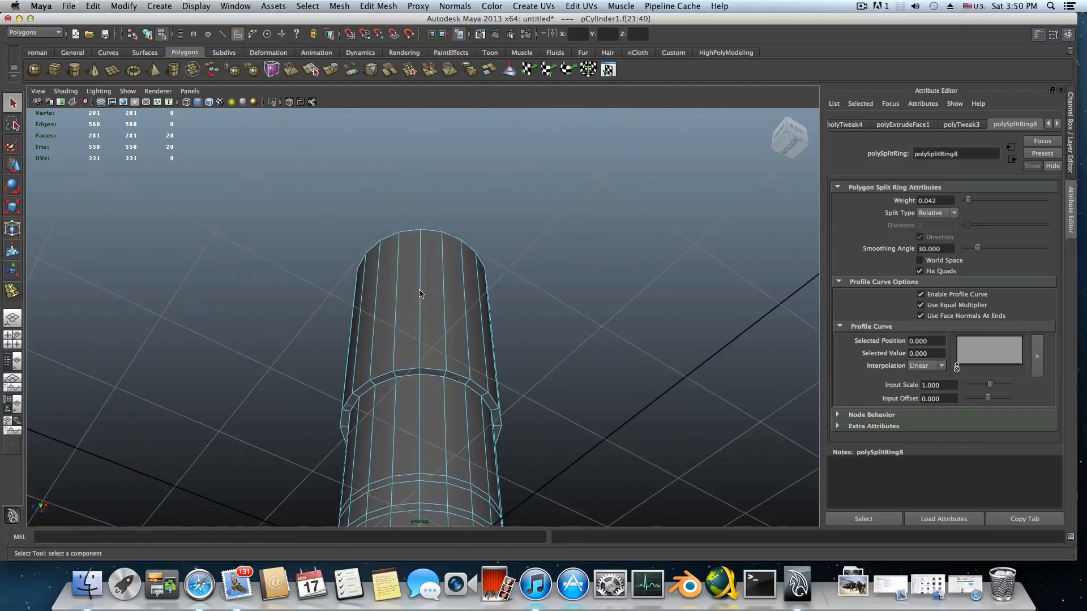
{"action": "left_click", "coordinate": [431, 373], "text": "shift"}
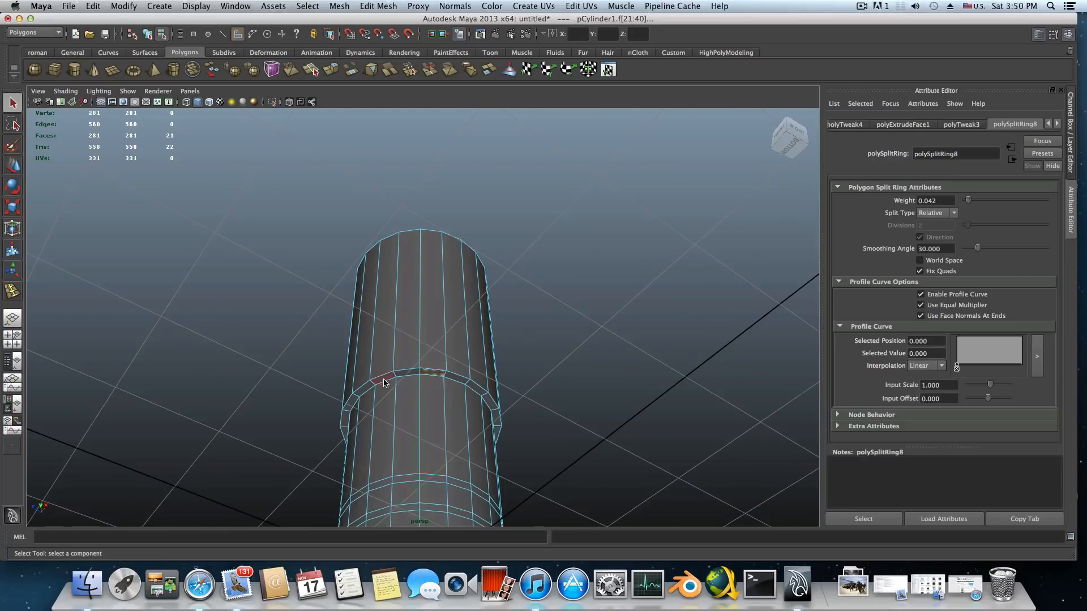
{"action": "left_click_drag", "start_coordinate": [430, 359], "coordinate": [445, 302], "text": "alt"}
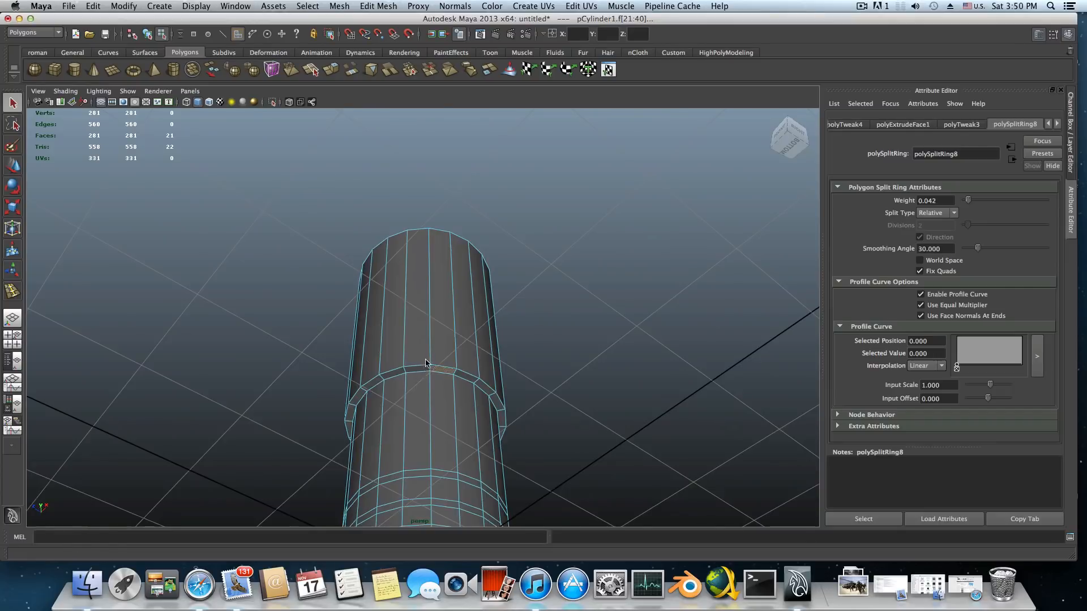
{"action": "left_click_drag", "start_coordinate": [430, 371], "coordinate": [404, 465], "text": "alt"}
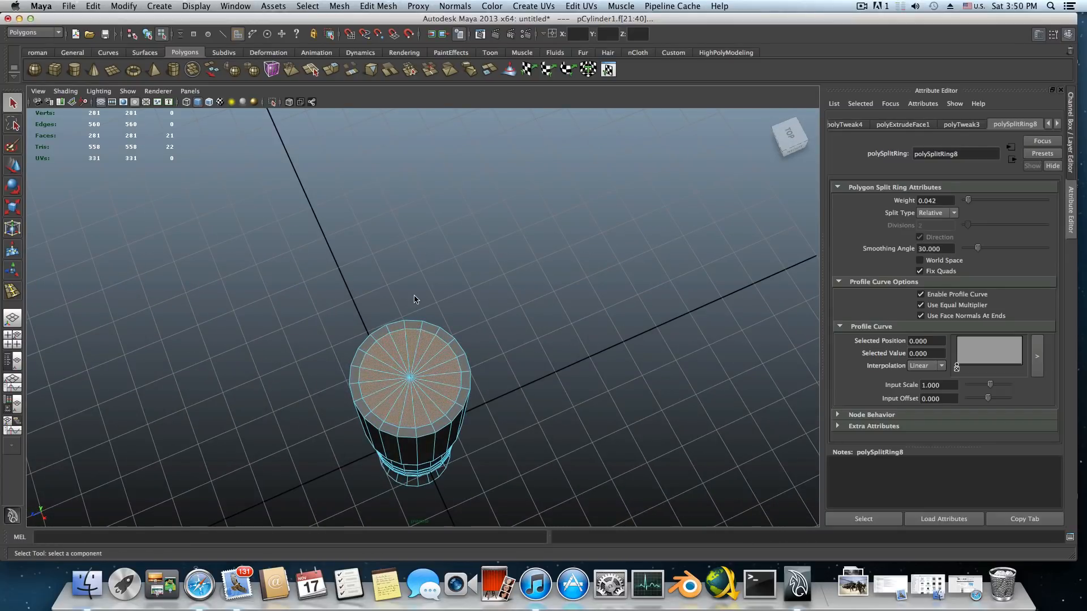
{"action": "key", "text": "space"}
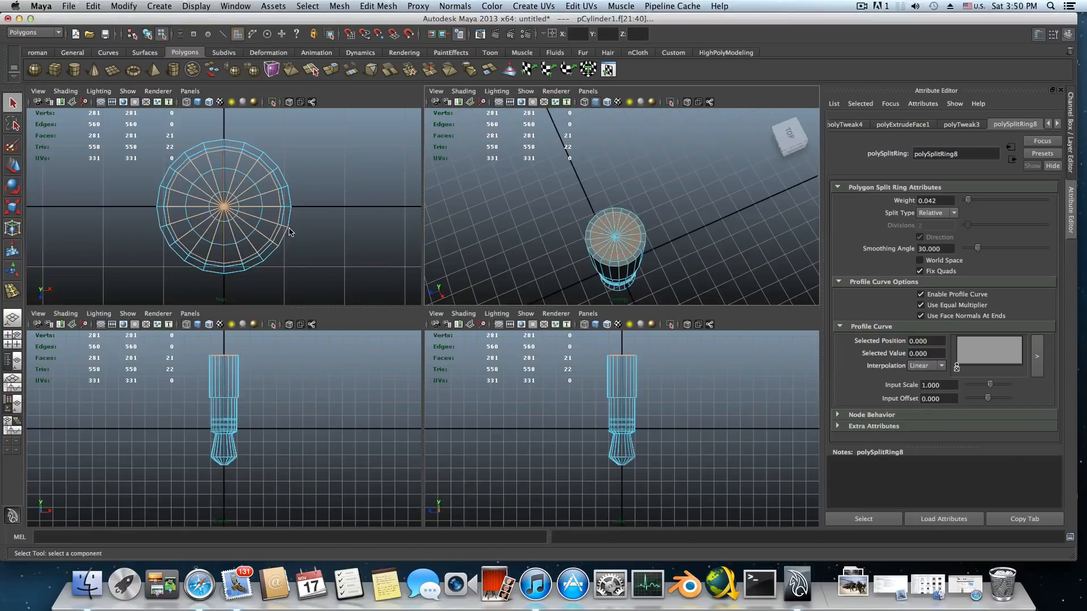
{"action": "key", "text": "space"}
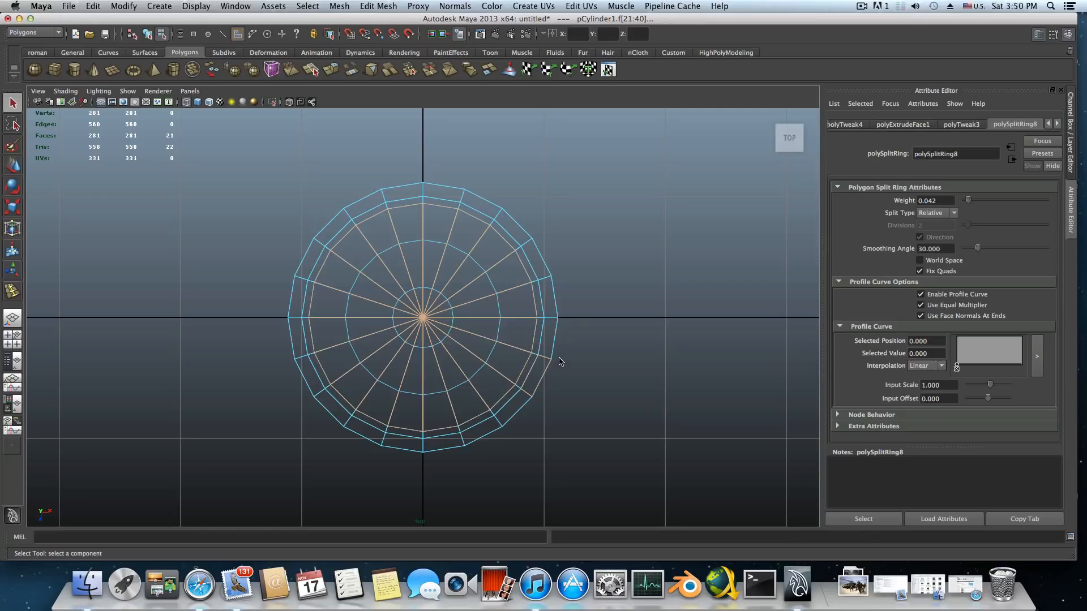
{"action": "left_click", "coordinate": [538, 392], "text": "ctrl"}
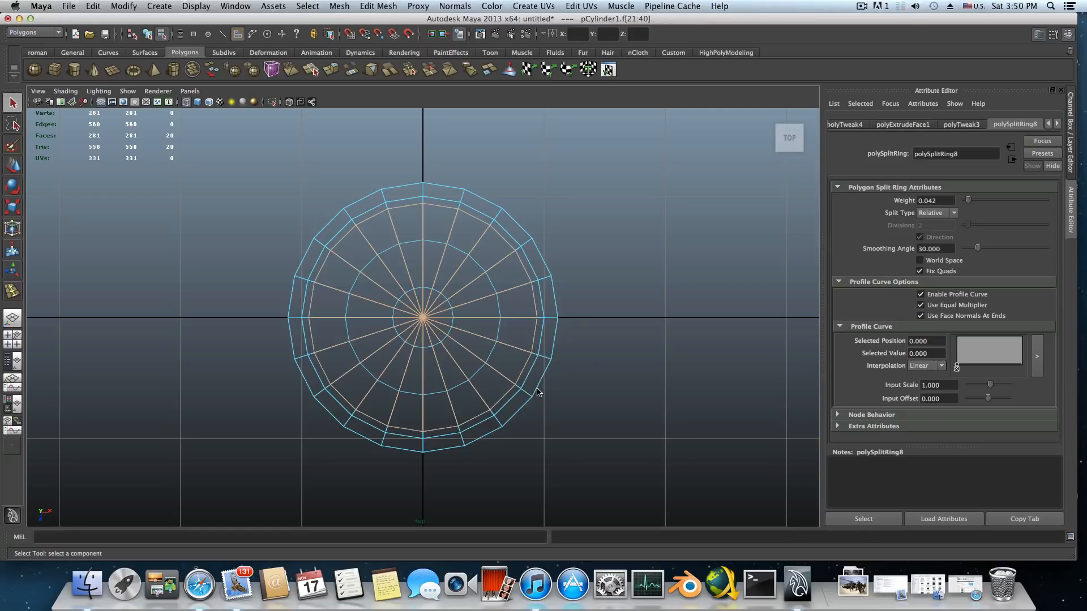
- Scale the top cap faces slightly outward in the top view until their edge lines up with the narrower lower body's outline
{"action": "key", "text": "r"}
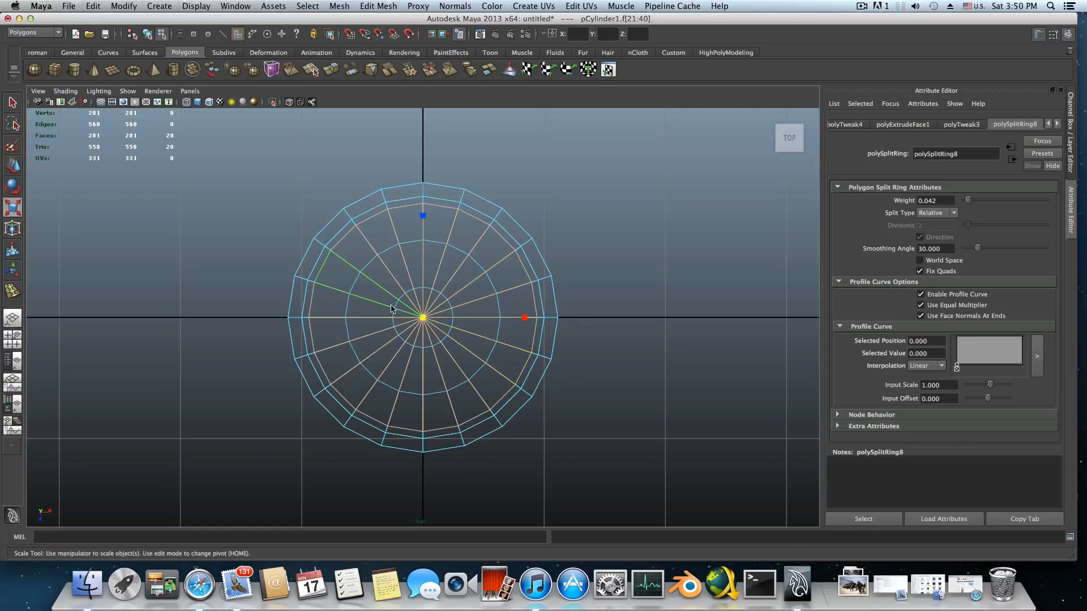
{"action": "left_click", "coordinate": [423, 318]}
{"action": "left_click_drag", "start_coordinate": [423, 318], "coordinate": [432, 323]}
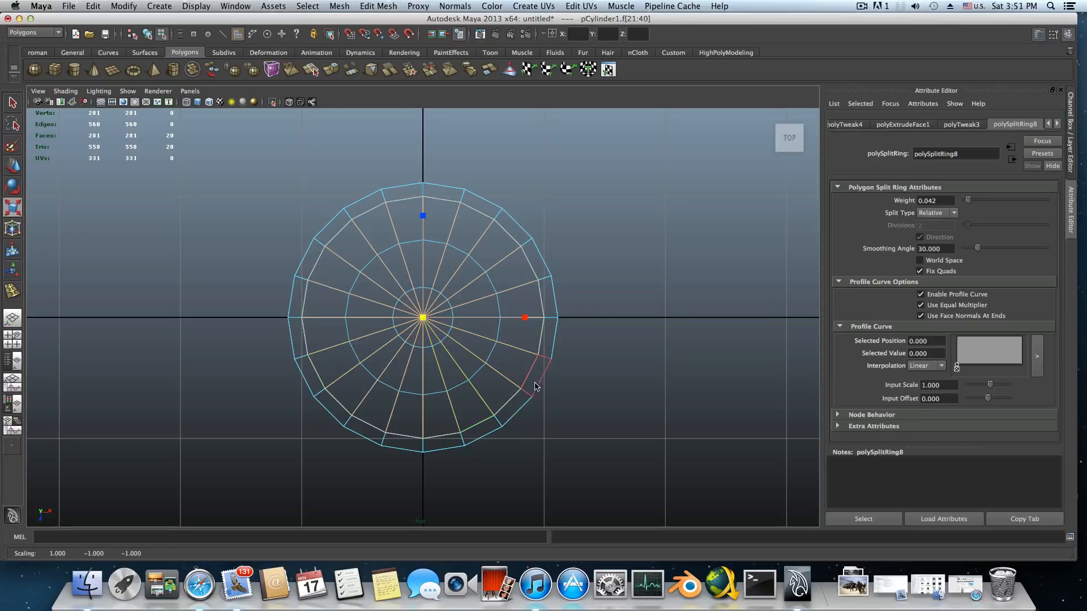
{"action": "scroll", "coordinate": [506, 406], "scroll_direction": "up", "scroll_amount": 2}
{"action": "scroll", "coordinate": [506, 407], "scroll_direction": "up", "scroll_amount": 1}
{"action": "scroll", "coordinate": [505, 363], "scroll_direction": "up", "scroll_amount": 2}
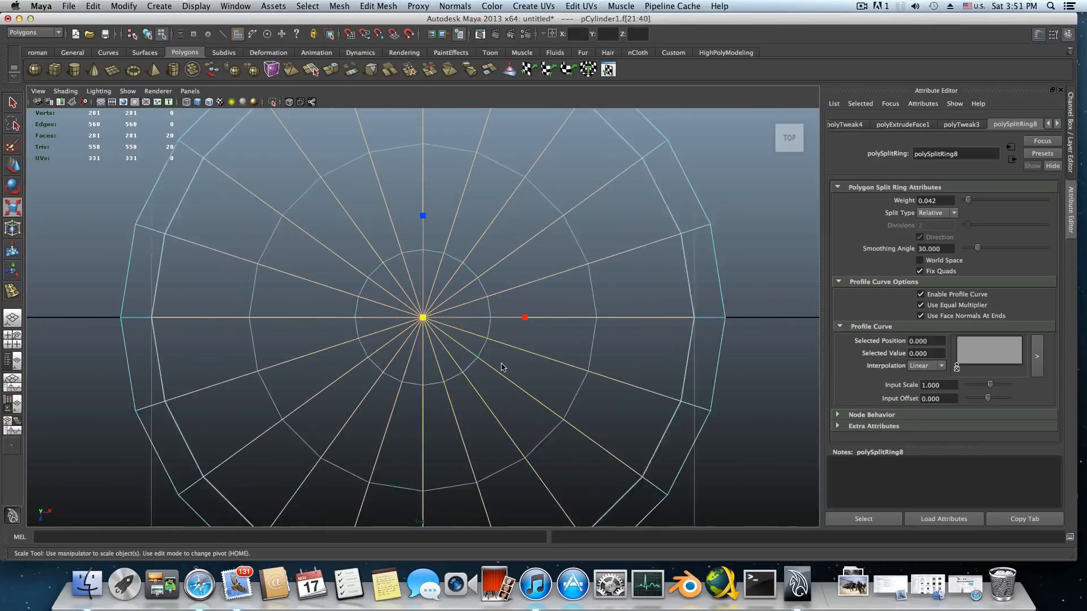
{"action": "left_click_drag", "start_coordinate": [424, 318], "coordinate": [425, 318]}
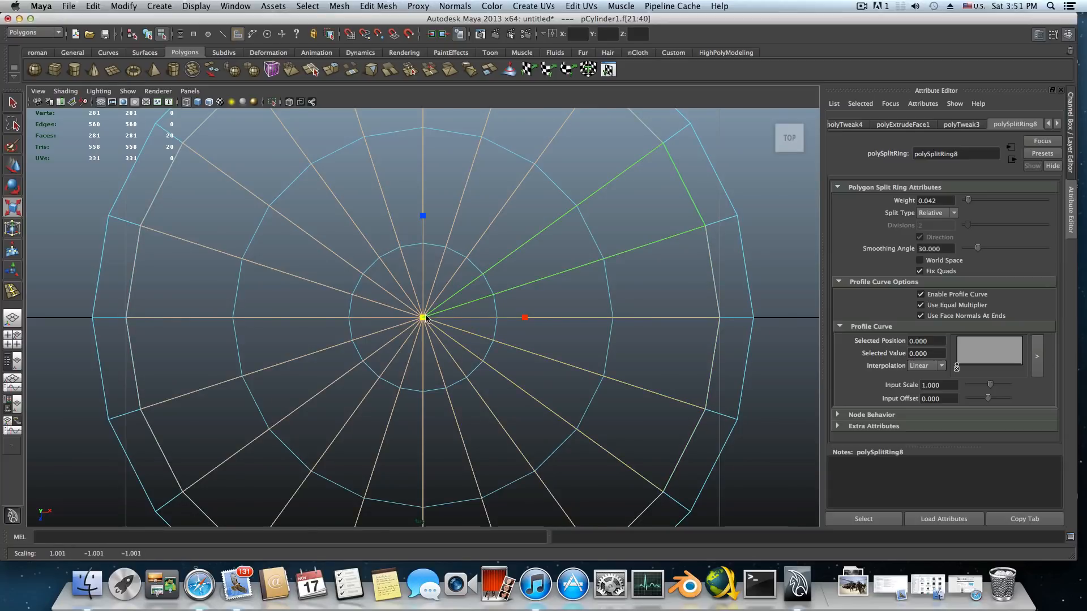
{"action": "scroll", "coordinate": [481, 410], "scroll_direction": "down", "scroll_amount": 5}
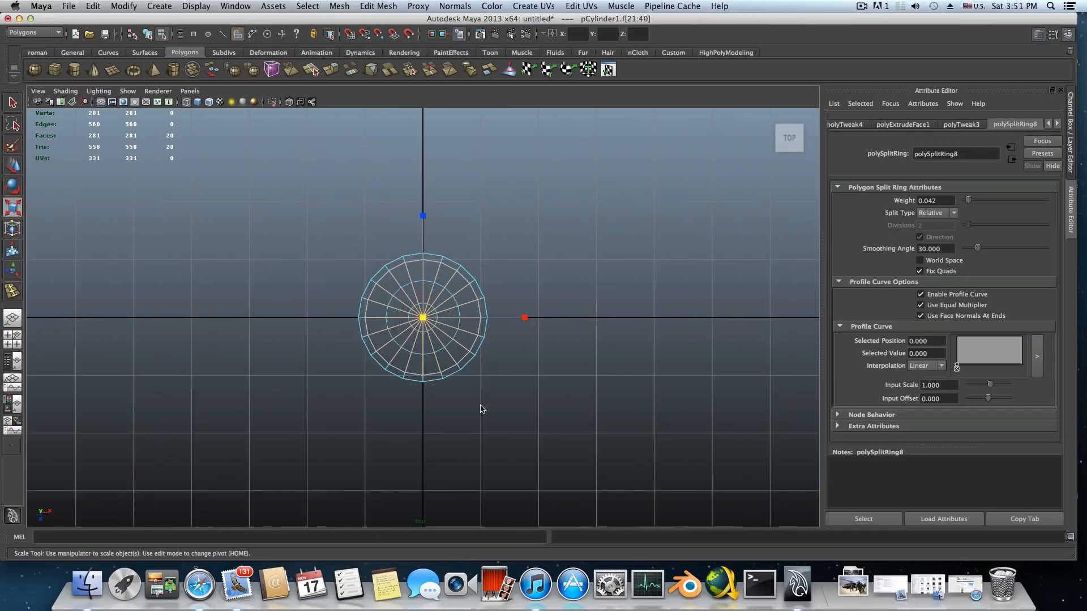
- Extrude the top cap faces upward by about 1.83 to add a narrower section above the wide one
{"action": "key", "text": "space"}
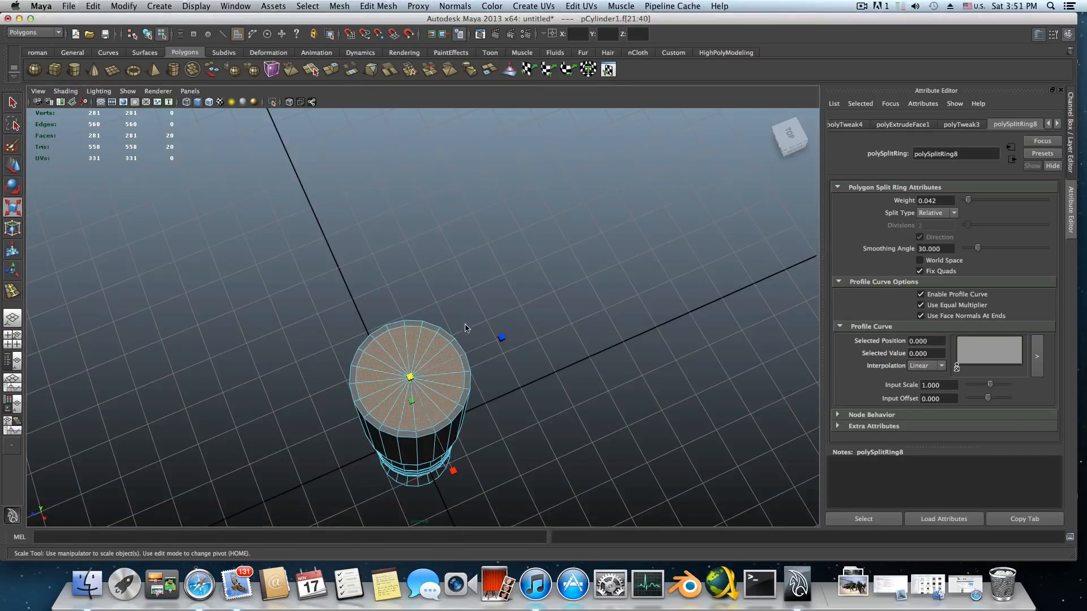
{"action": "left_click_drag", "start_coordinate": [469, 329], "coordinate": [555, 293], "text": "alt"}
{"action": "right_click_drag", "start_coordinate": [555, 294], "coordinate": [485, 332], "text": "alt"}
{"action": "middle_click_drag", "start_coordinate": [485, 332], "coordinate": [486, 252], "text": "alt"}
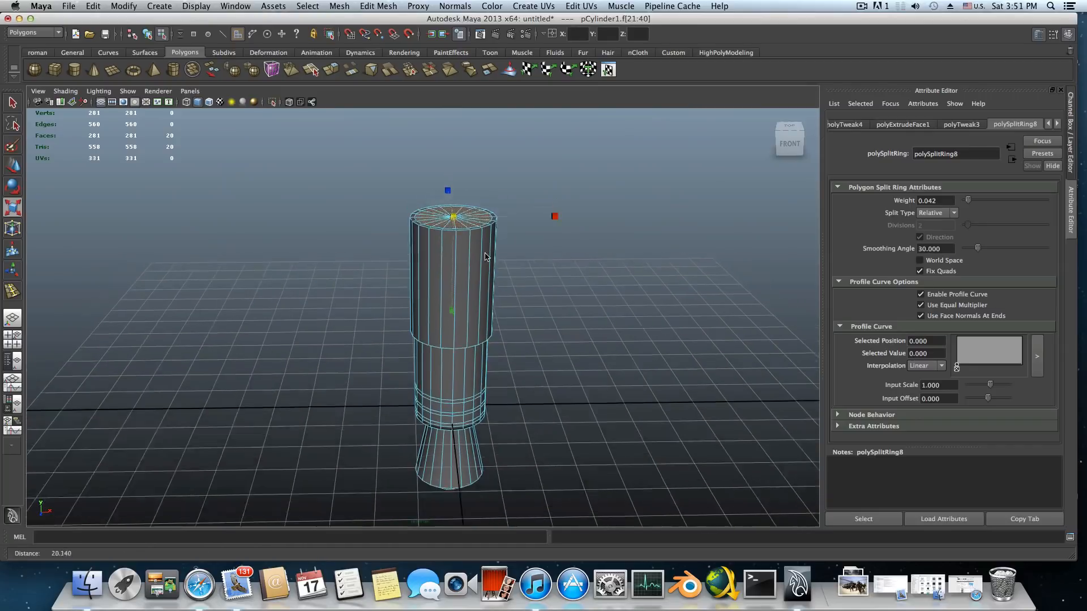
{"action": "right_click_drag", "start_coordinate": [485, 253], "coordinate": [391, 153], "text": "alt"}
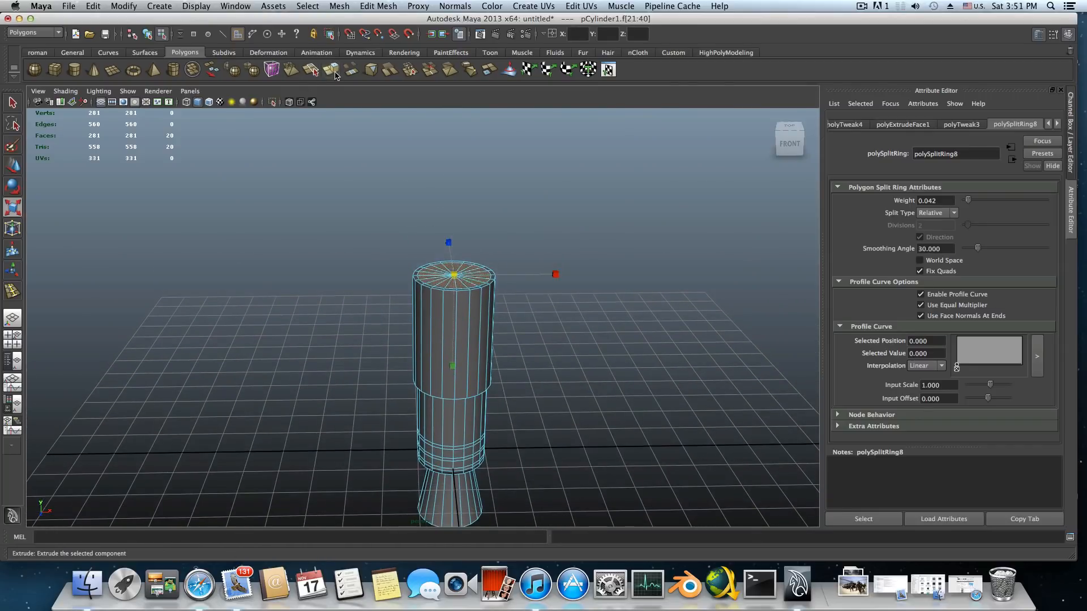
{"action": "left_click", "coordinate": [316, 74]}
{"action": "left_click_drag", "start_coordinate": [476, 172], "coordinate": [477, 139]}
{"action": "left_click_drag", "start_coordinate": [474, 260], "coordinate": [429, 288], "text": "alt"}
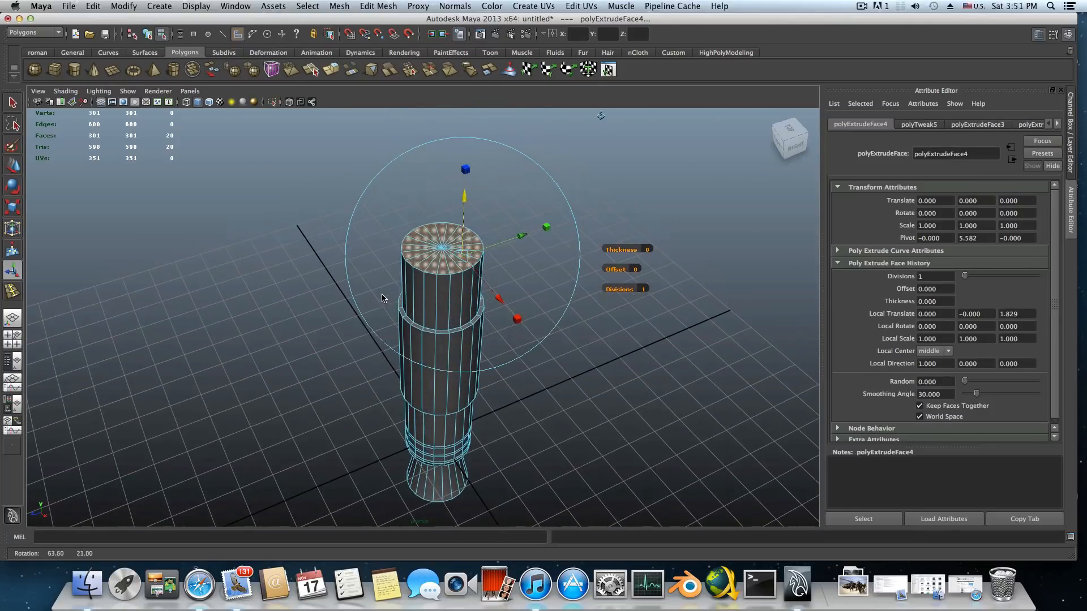
- Extrude the faces on top of the new narrower section and scale them uniformly inward to below about 0.88, forming a thin rim
{"action": "left_click", "coordinate": [332, 71]}
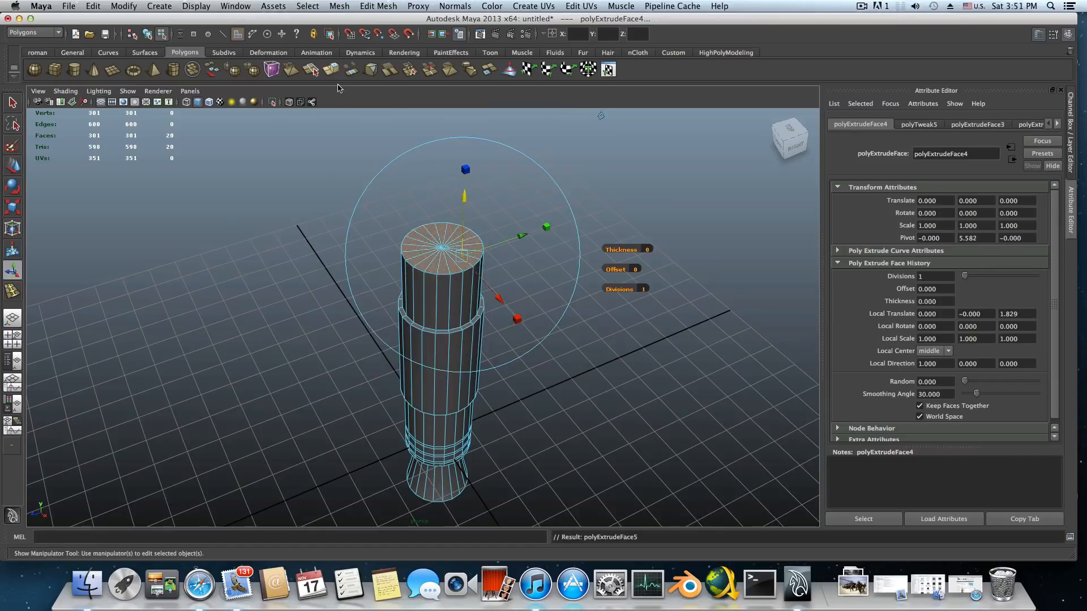
{"action": "left_click", "coordinate": [12, 208]}
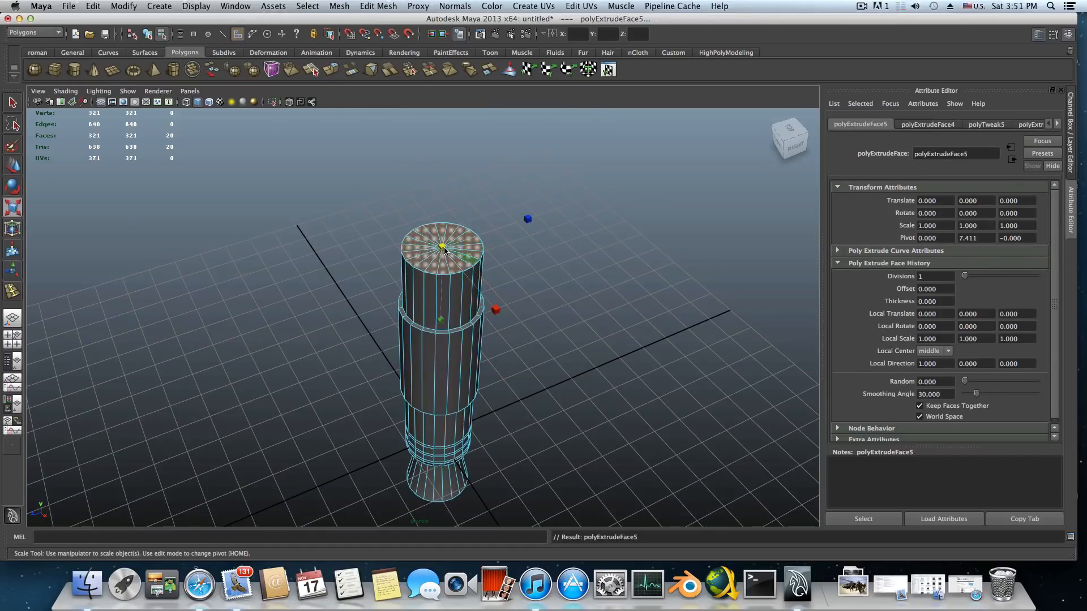
{"action": "left_click_drag", "start_coordinate": [442, 249], "coordinate": [435, 250]}
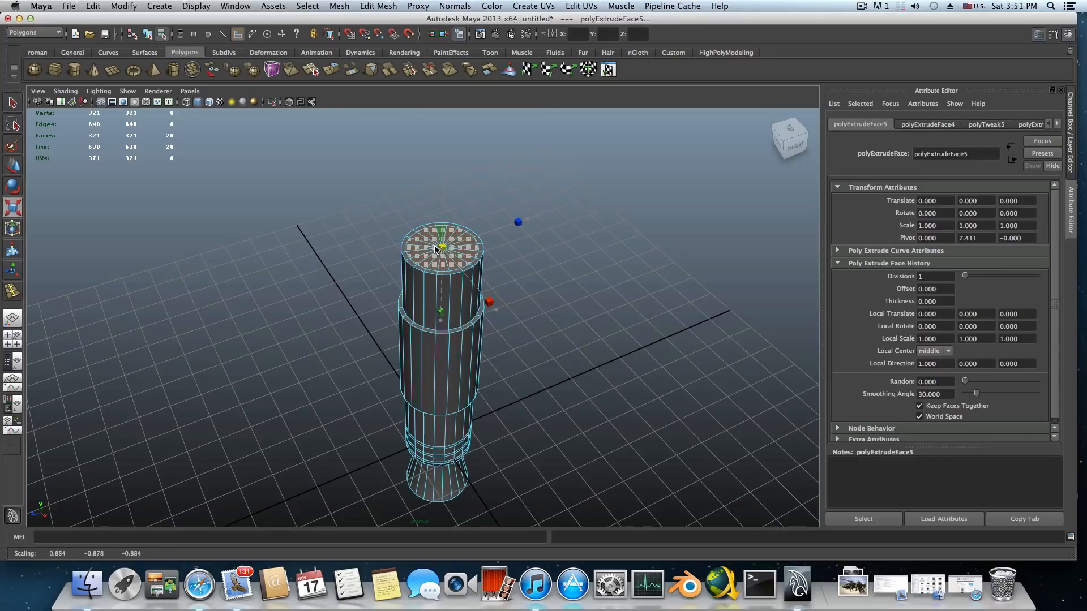
{"action": "left_click_drag", "start_coordinate": [434, 245], "coordinate": [461, 302], "text": "alt"}
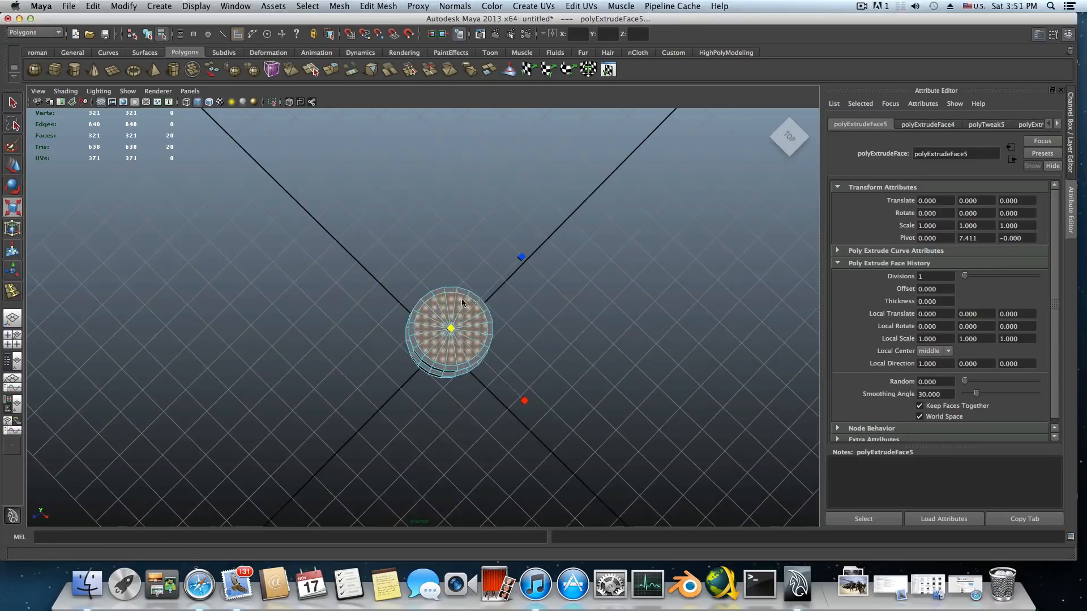
{"action": "right_click_drag", "start_coordinate": [461, 303], "coordinate": [625, 337], "text": "alt"}
{"action": "left_click_drag", "start_coordinate": [624, 337], "coordinate": [617, 297], "text": "alt"}
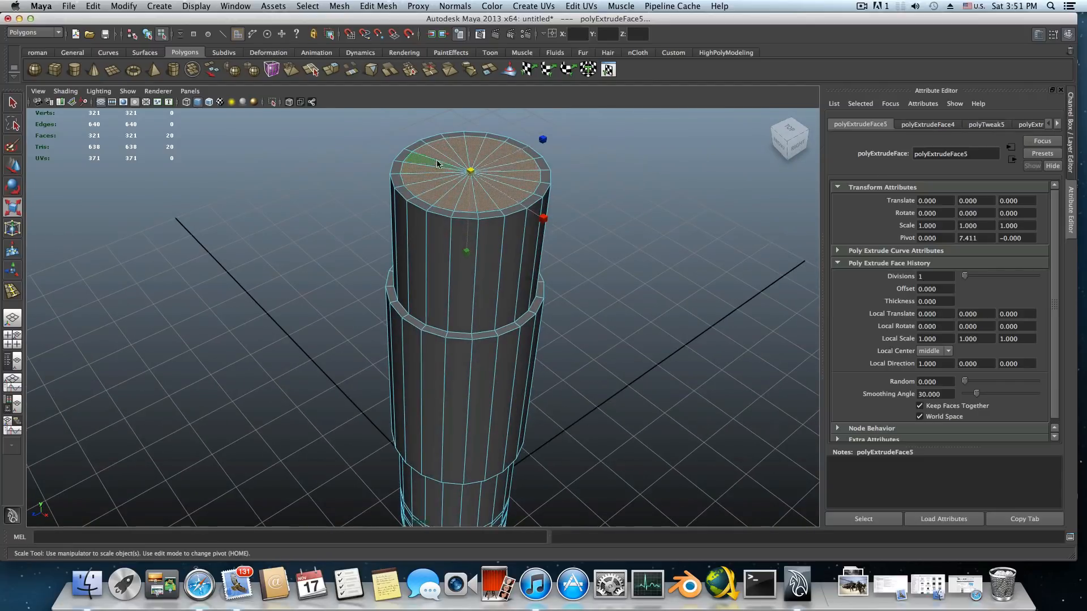
{"action": "left_click_drag", "start_coordinate": [470, 175], "coordinate": [468, 175]}
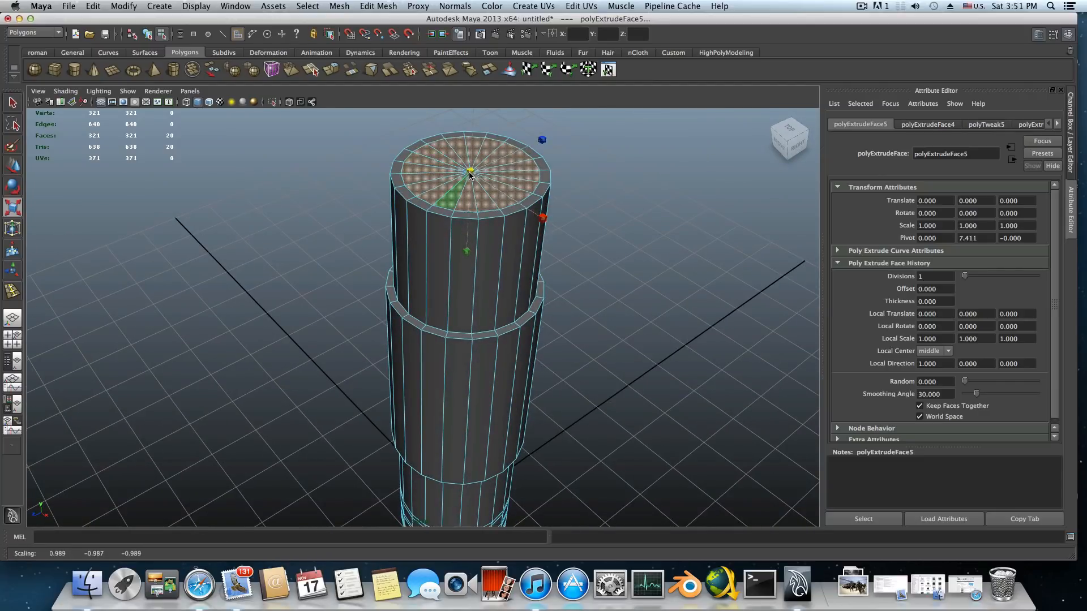
{"action": "left_click_drag", "start_coordinate": [482, 264], "coordinate": [480, 259], "text": "alt"}
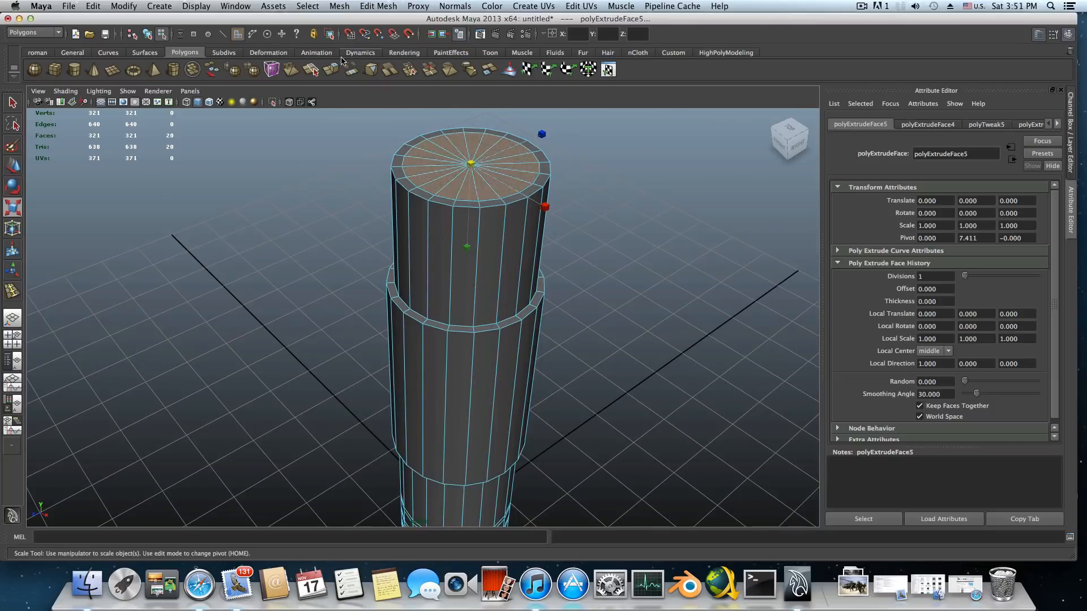
- Extrude the faces inside the thin rim downward by about 0.98 to hollow out the top of the cylinder
{"action": "left_click", "coordinate": [347, 76]}
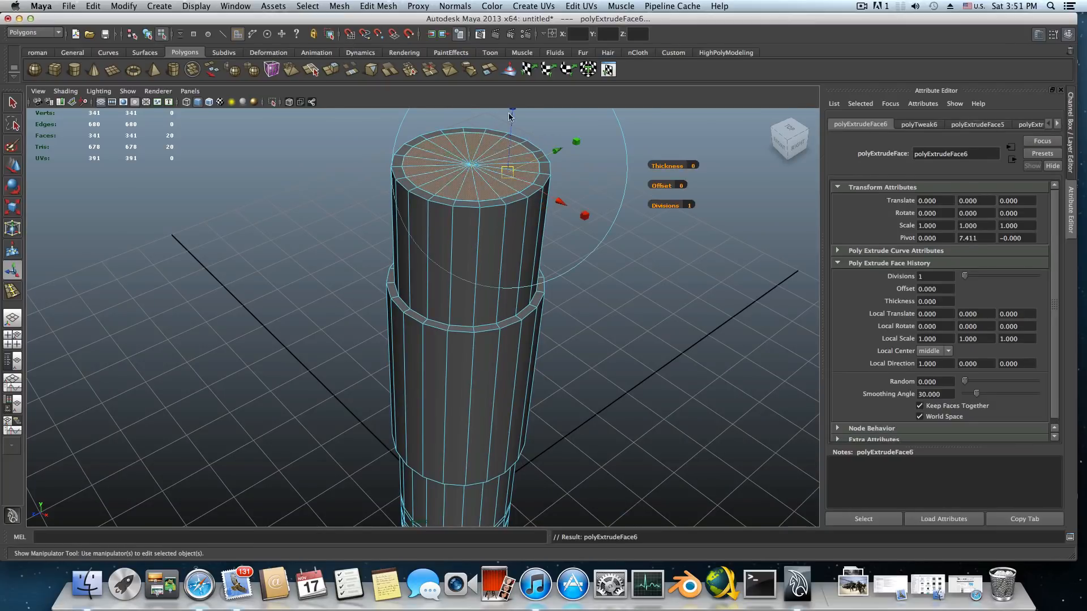
{"action": "left_click_drag", "start_coordinate": [515, 110], "coordinate": [502, 236]}
{"action": "left_click_drag", "start_coordinate": [502, 235], "coordinate": [473, 104], "text": "alt"}
{"action": "mouse_move", "coordinate": [462, 151]}
{"action": "left_mouse_down", "text": "alt"}
{"action": "mouse_move", "coordinate": [466, 220]}
{"action": "mouse_move", "coordinate": [467, 162]}
{"action": "left_mouse_up", "text": "alt"}
{"action": "right_click_drag", "start_coordinate": [468, 161], "coordinate": [401, 185], "text": "alt"}
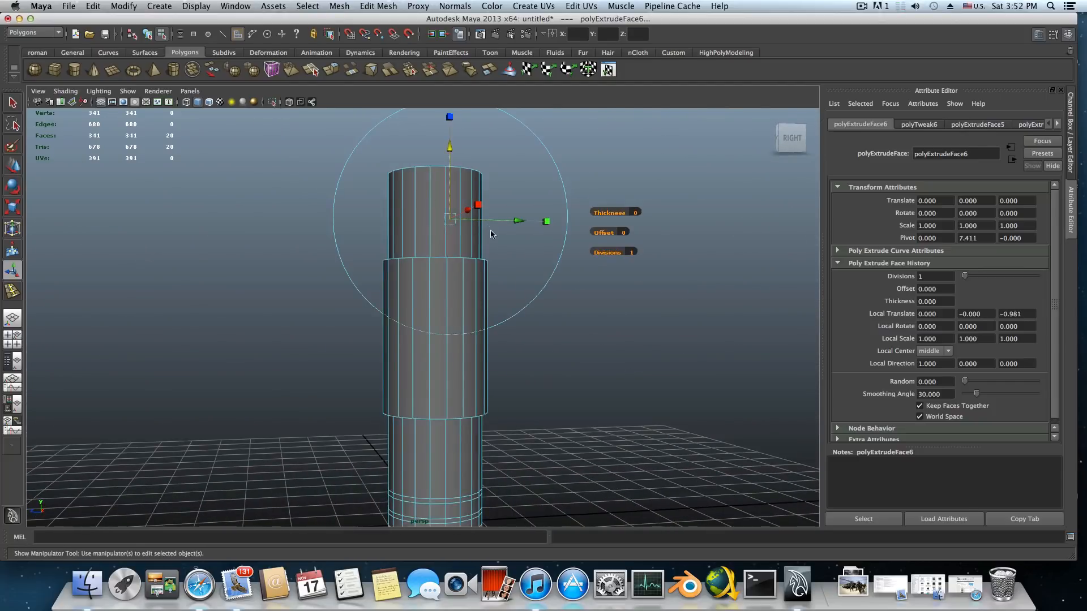
- Return to object mode and examine the whole model from the tapered tip and ringed body up to the hollow top
{"action": "key", "text": "F8"}
{"action": "scroll", "coordinate": [527, 279], "scroll_direction": "down", "scroll_amount": 10}
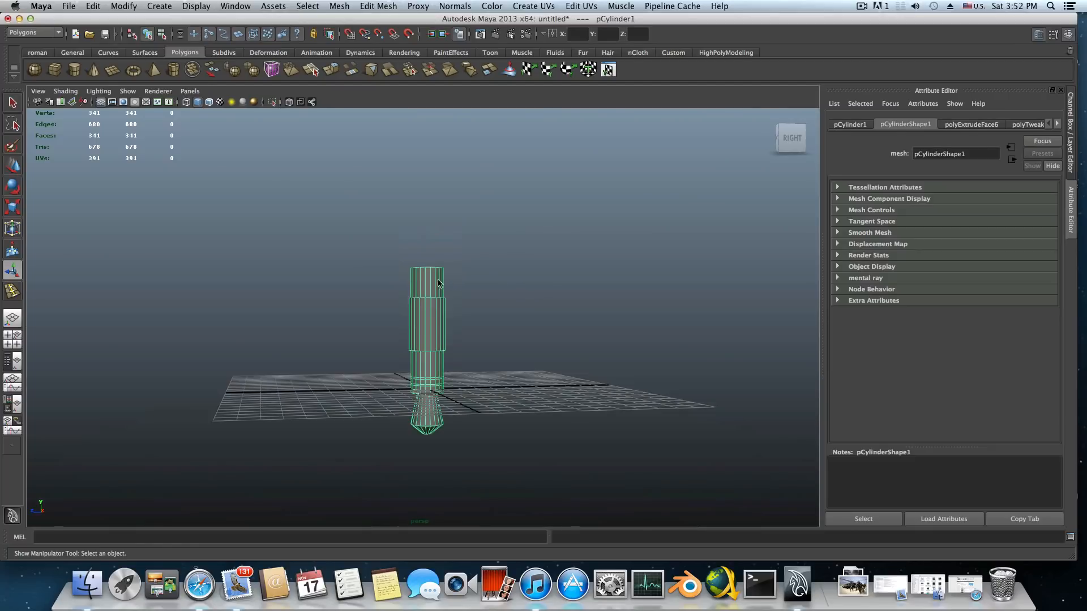
{"action": "left_click_drag", "start_coordinate": [440, 306], "coordinate": [428, 267], "text": "alt"}
{"action": "right_click_drag", "start_coordinate": [341, 306], "coordinate": [507, 334], "text": "alt"}
{"action": "middle_click_drag", "start_coordinate": [493, 348], "coordinate": [556, 198], "text": "alt"}
{"action": "right_click_drag", "start_coordinate": [498, 246], "coordinate": [726, 287], "text": "alt"}
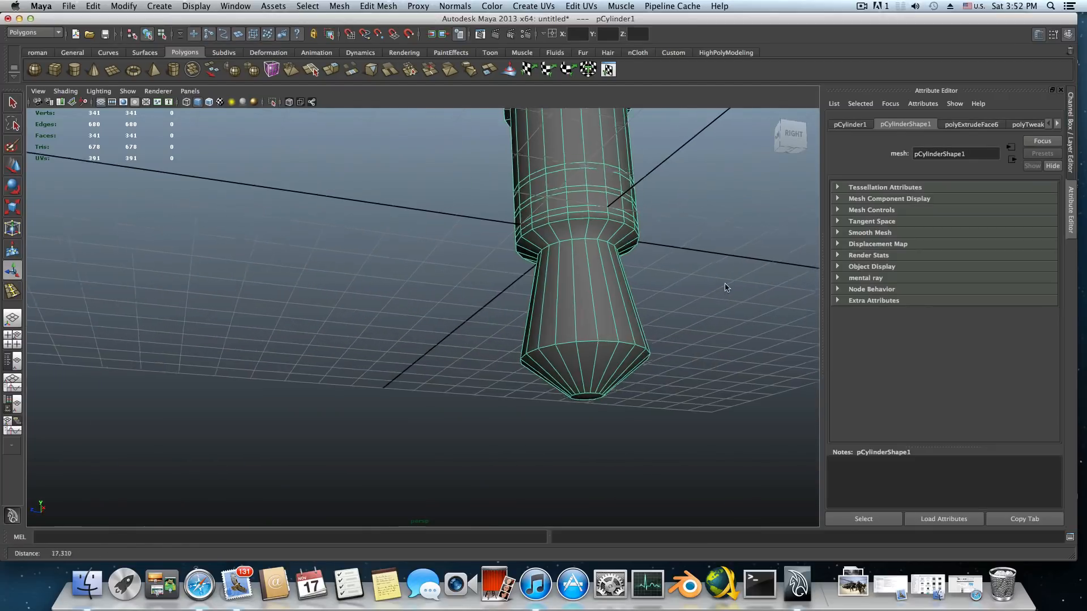
{"action": "left_click_drag", "start_coordinate": [572, 257], "coordinate": [625, 282], "text": "alt"}
{"action": "middle_click_drag", "start_coordinate": [625, 282], "coordinate": [507, 349], "text": "alt"}
{"action": "left_click_drag", "start_coordinate": [507, 349], "coordinate": [462, 338], "text": "alt"}
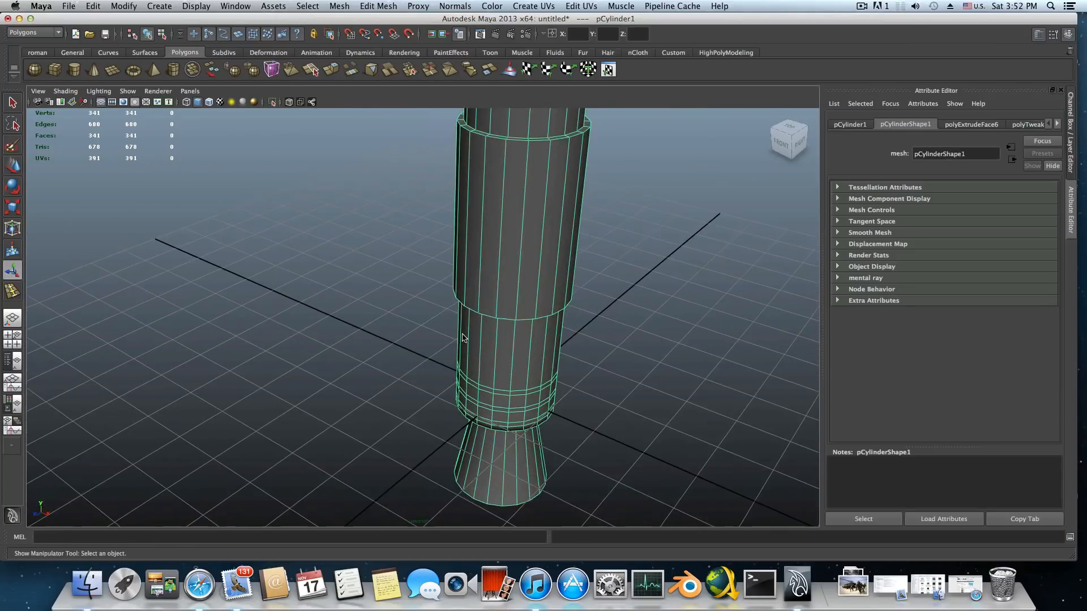
{"action": "middle_click_drag", "start_coordinate": [524, 233], "coordinate": [434, 288], "text": "alt"}
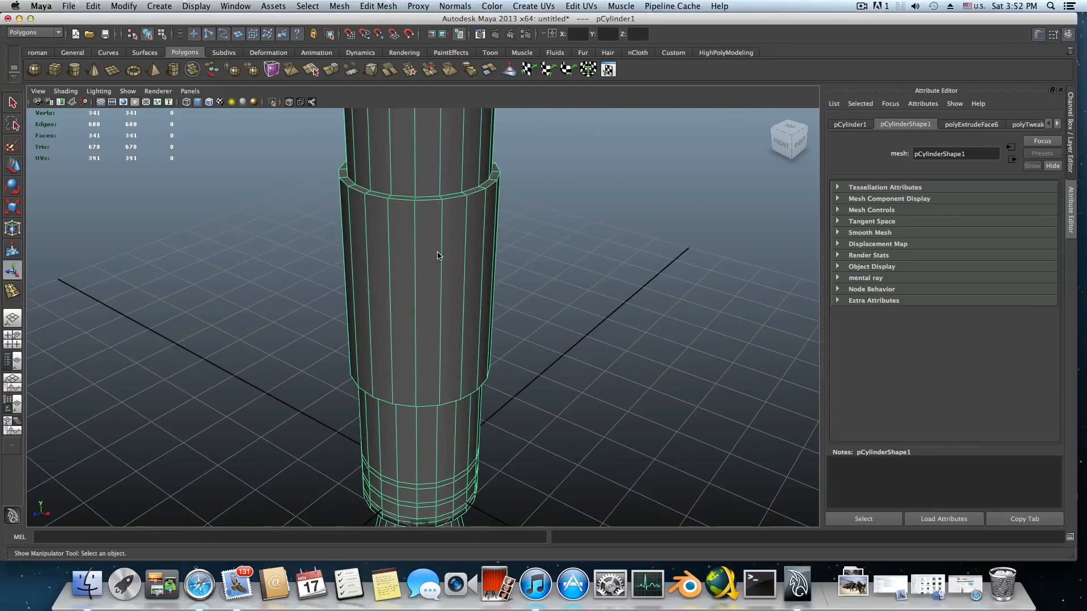
{"action": "right_click_drag", "start_coordinate": [393, 248], "coordinate": [517, 249], "text": "alt"}
{"action": "middle_click_drag", "start_coordinate": [516, 250], "coordinate": [472, 343], "text": "alt"}
{"action": "right_click_drag", "start_coordinate": [516, 305], "coordinate": [406, 300], "text": "alt"}
{"action": "middle_click_drag", "start_coordinate": [412, 293], "coordinate": [430, 321], "text": "alt"}
{"action": "scroll", "coordinate": [439, 346], "scroll_direction": "down", "scroll_amount": 5}
{"action": "left_click_drag", "start_coordinate": [423, 316], "coordinate": [371, 379], "text": "alt"}
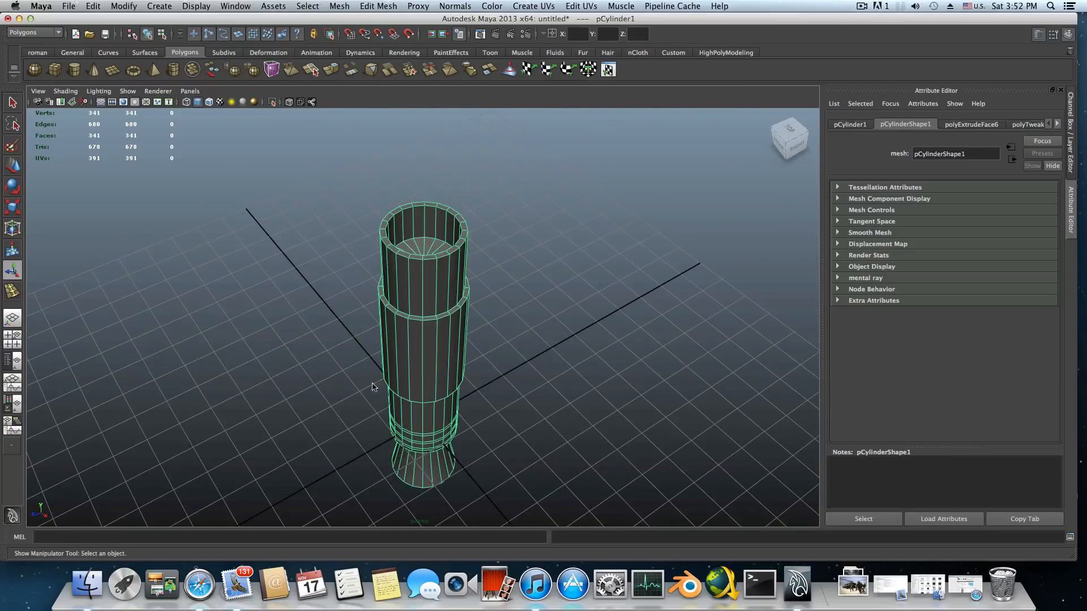
- Preview the cylinder with smoothing, return to the unsmoothed display and examine its stepped profile down to the tapered tip
{"action": "key", "text": "3"}
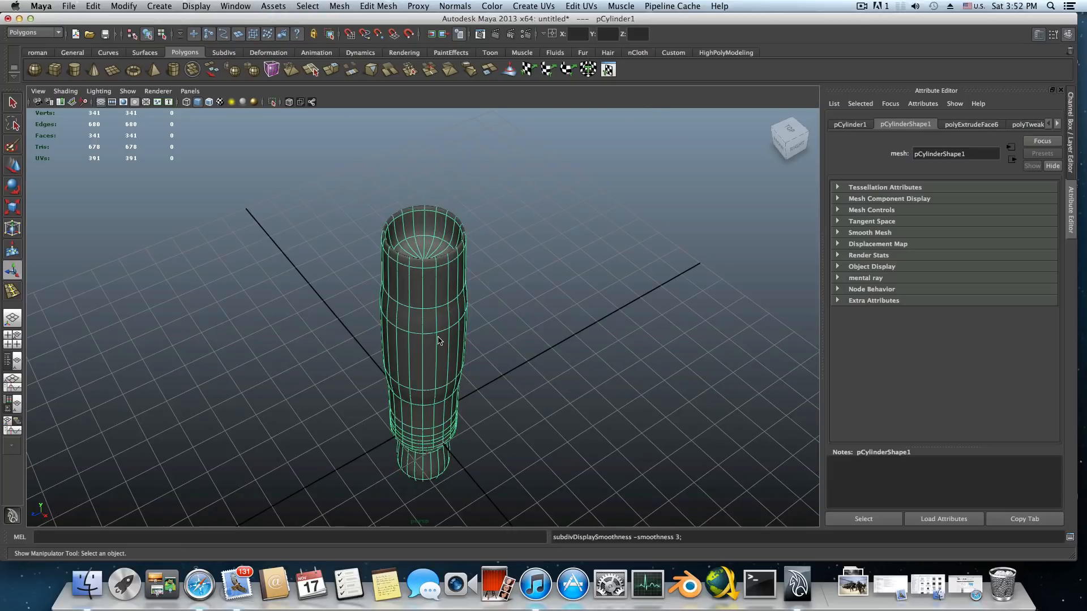
{"action": "left_click_drag", "start_coordinate": [439, 338], "coordinate": [490, 252], "text": "alt"}
{"action": "scroll", "coordinate": [427, 321], "scroll_direction": "down", "scroll_amount": 3}
{"action": "left_click_drag", "start_coordinate": [426, 320], "coordinate": [421, 388], "text": "alt"}
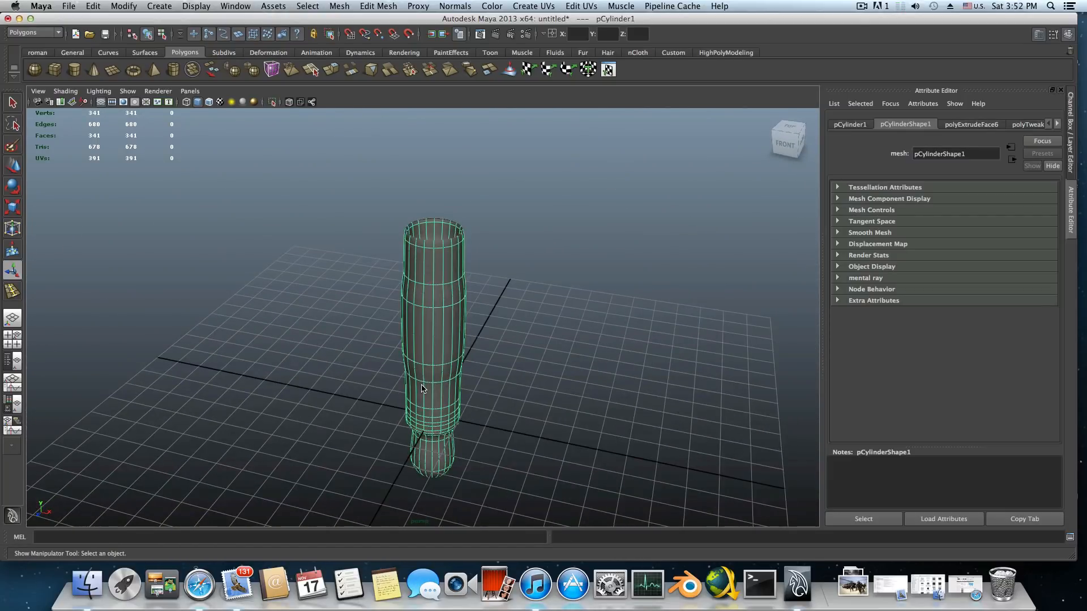
{"action": "key", "text": "1"}
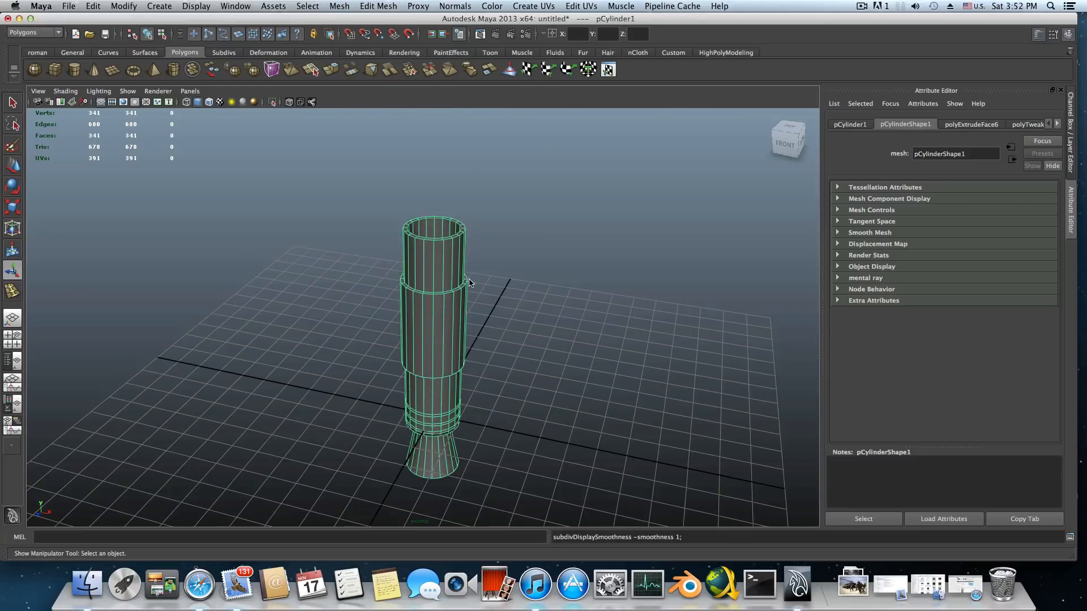
{"action": "right_click_drag", "start_coordinate": [386, 276], "coordinate": [616, 295], "text": "alt"}
{"action": "left_click_drag", "start_coordinate": [540, 340], "coordinate": [548, 310], "text": "alt"}
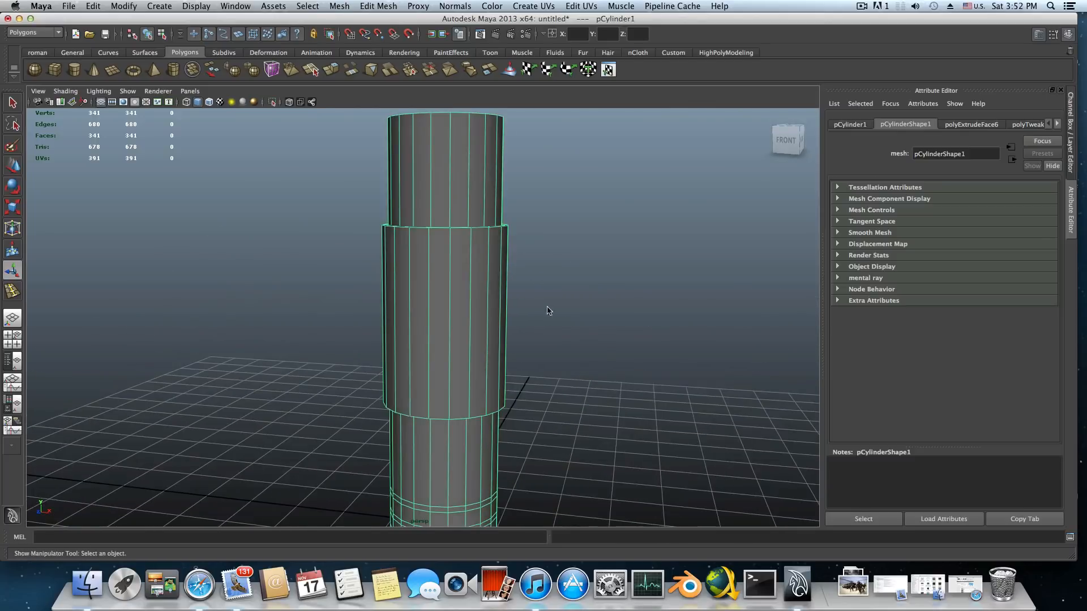
{"action": "right_click_drag", "start_coordinate": [548, 310], "coordinate": [350, 330], "text": "alt"}
{"action": "middle_click_drag", "start_coordinate": [349, 329], "coordinate": [405, 307], "text": "alt"}
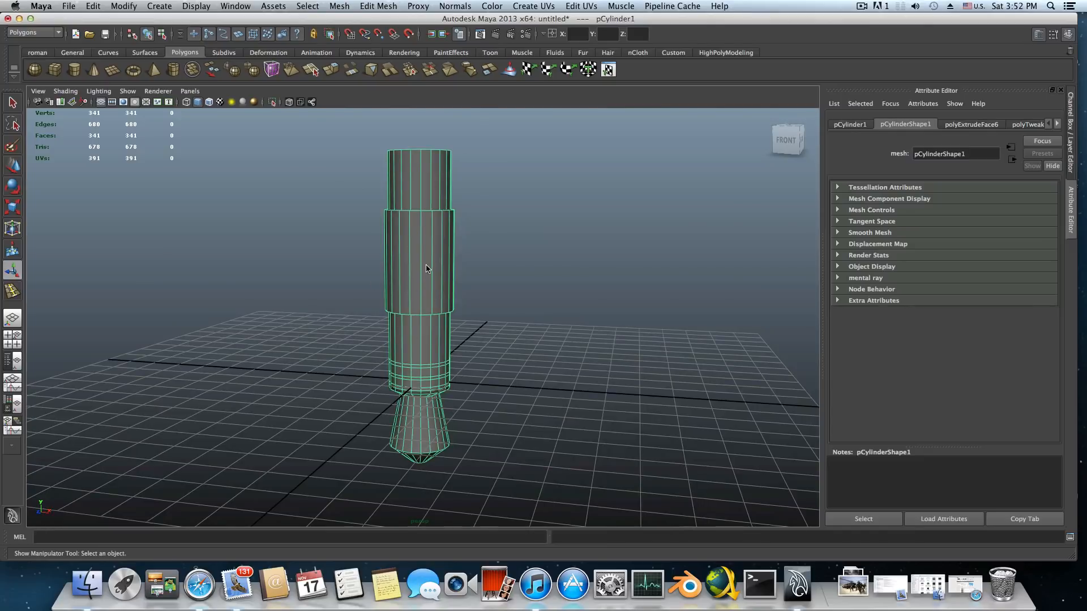
{"action": "scroll", "coordinate": [428, 271], "scroll_direction": "up", "scroll_amount": 4}
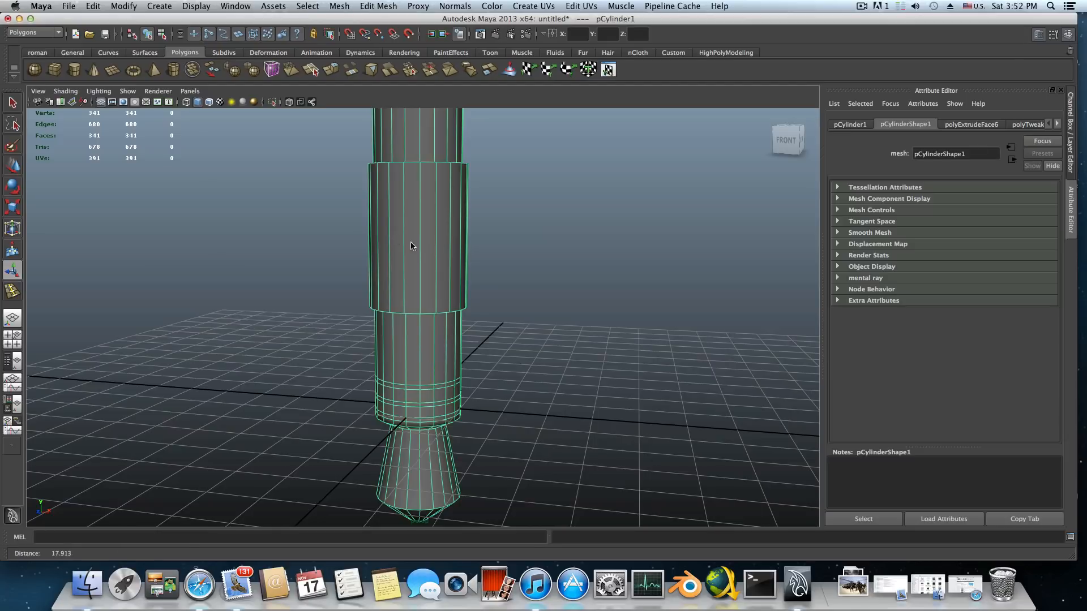
- Chamfer the centre vertex of the recessed floor inside the hollow top
{"action": "left_click_drag", "start_coordinate": [436, 317], "coordinate": [480, 277], "text": "alt"}
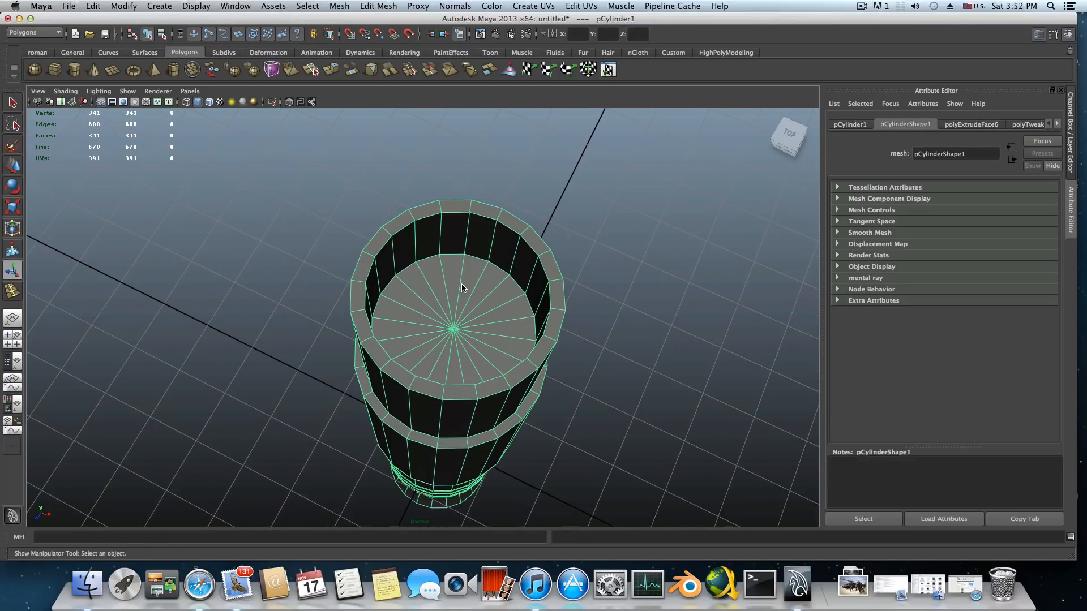
{"action": "left_click_drag", "start_coordinate": [479, 294], "coordinate": [434, 290], "text": "alt"}
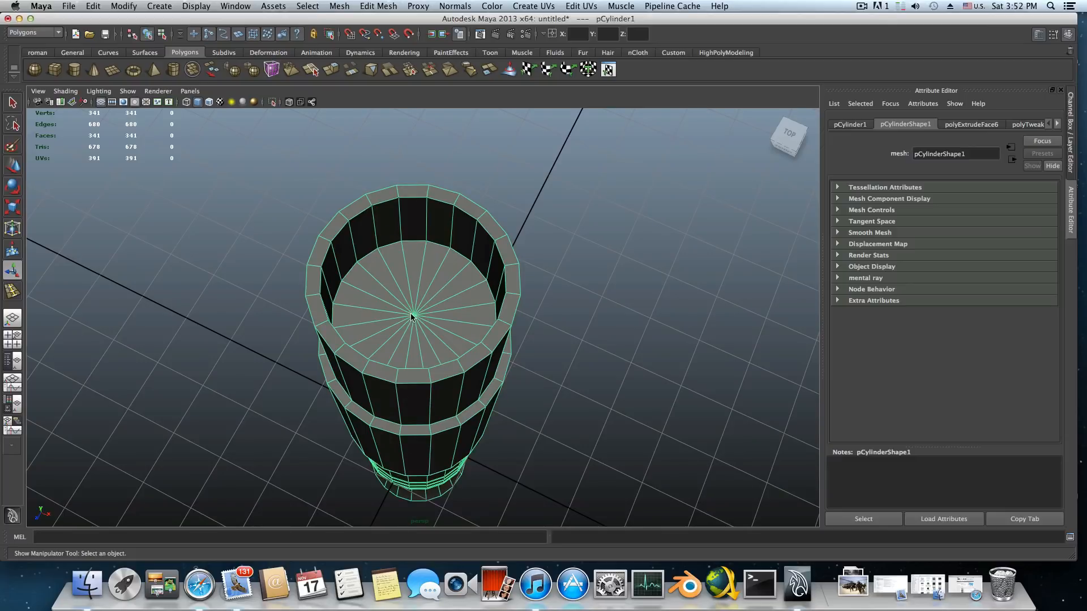
{"action": "right_click", "coordinate": [415, 290]}
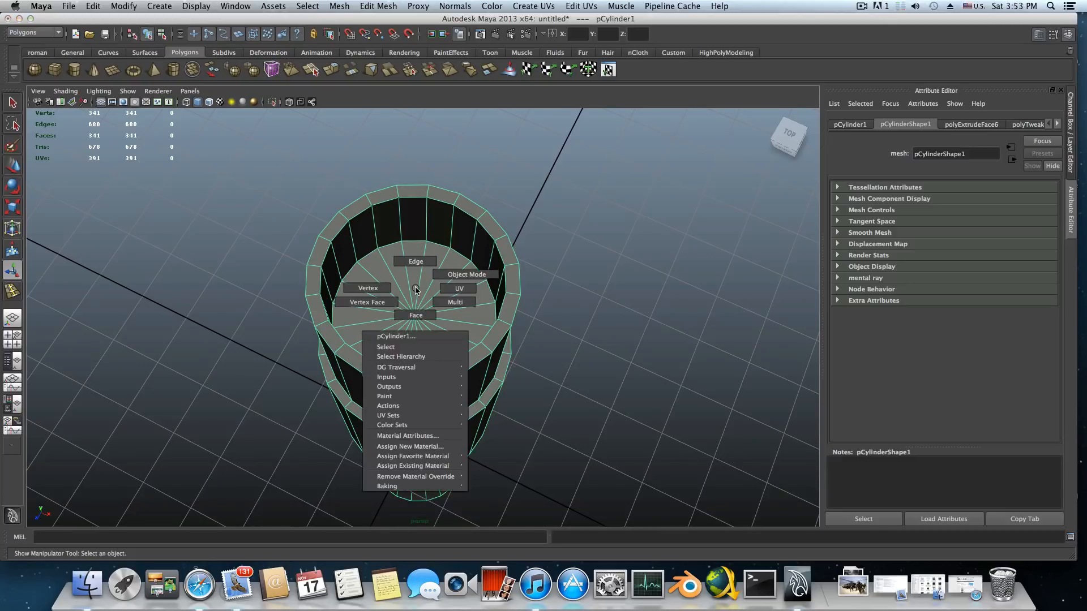
{"action": "left_click", "coordinate": [397, 296]}
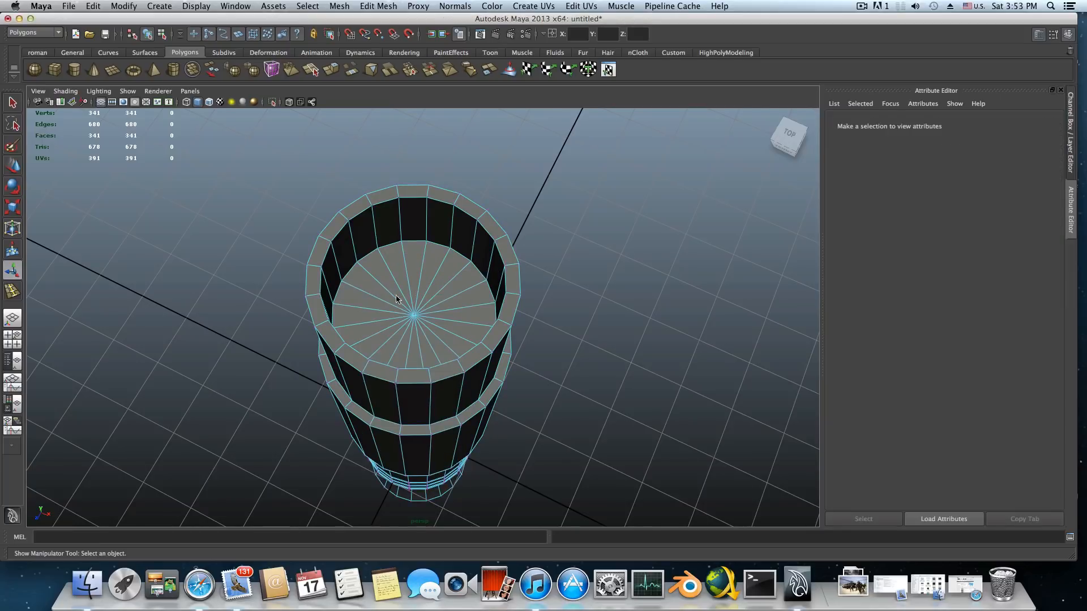
{"action": "left_click", "coordinate": [414, 316]}
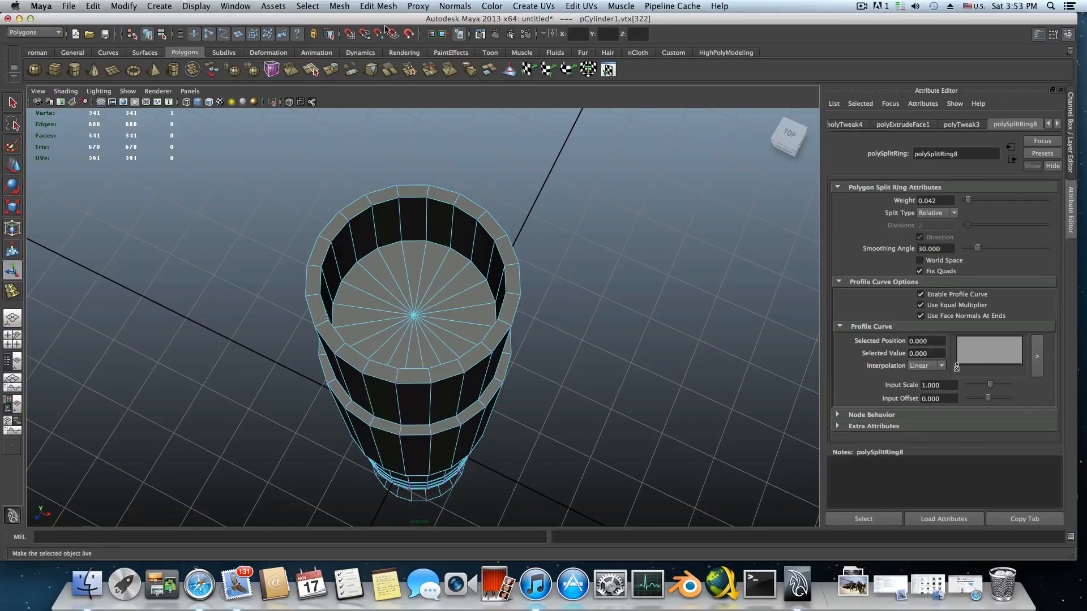
{"action": "left_click", "coordinate": [379, 5]}
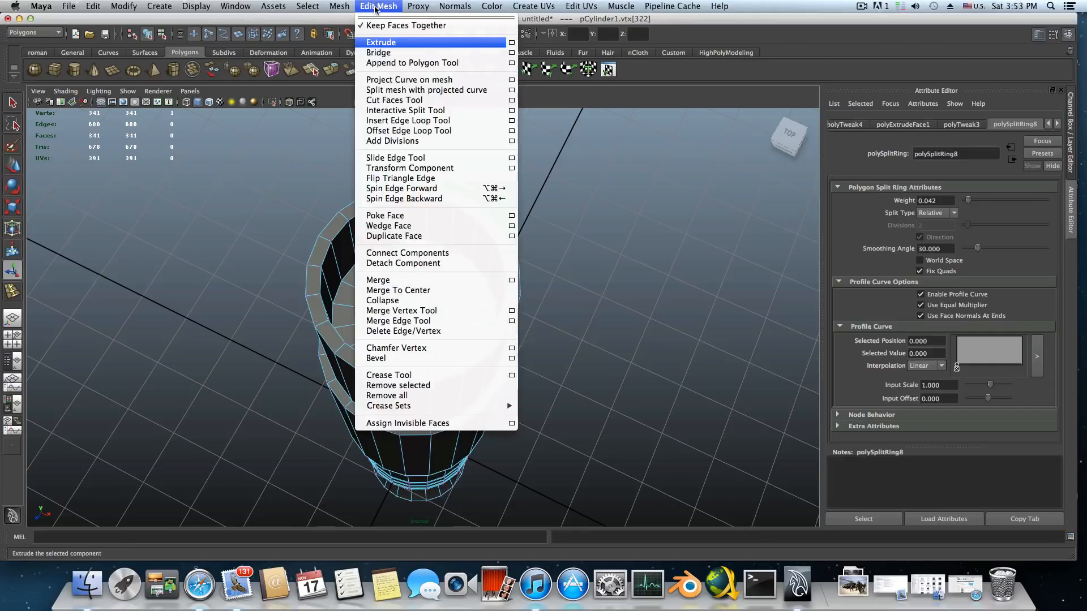
{"action": "left_click", "coordinate": [396, 348]}
{"action": "left_click", "coordinate": [580, 275]}
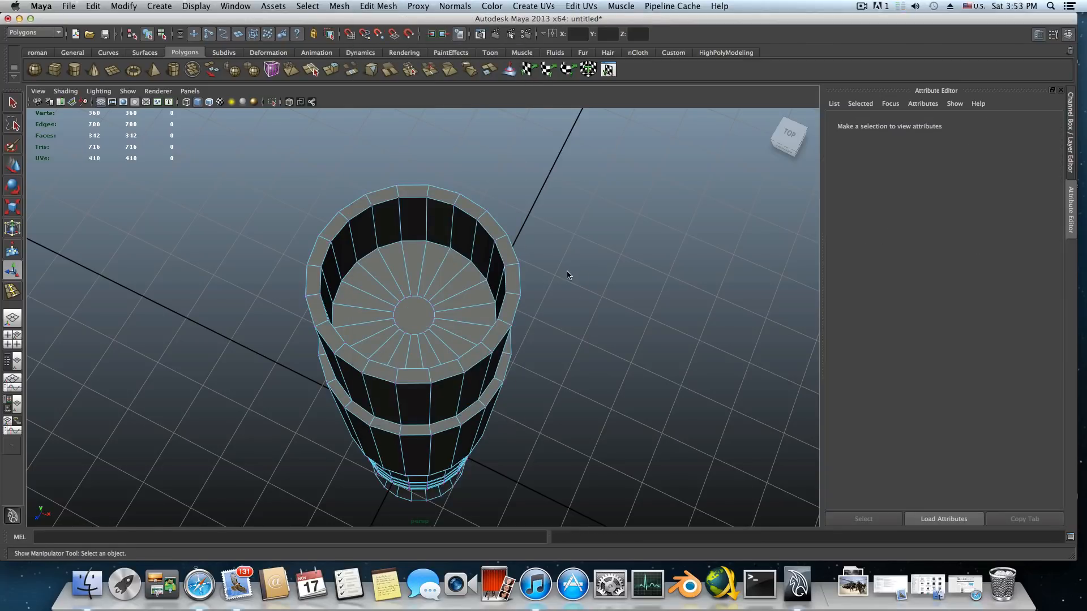
- Insert edge loops close to the inner corner of the hollow top, on the floor's outer border and at the inner wall's base
{"action": "key", "text": "F11"}
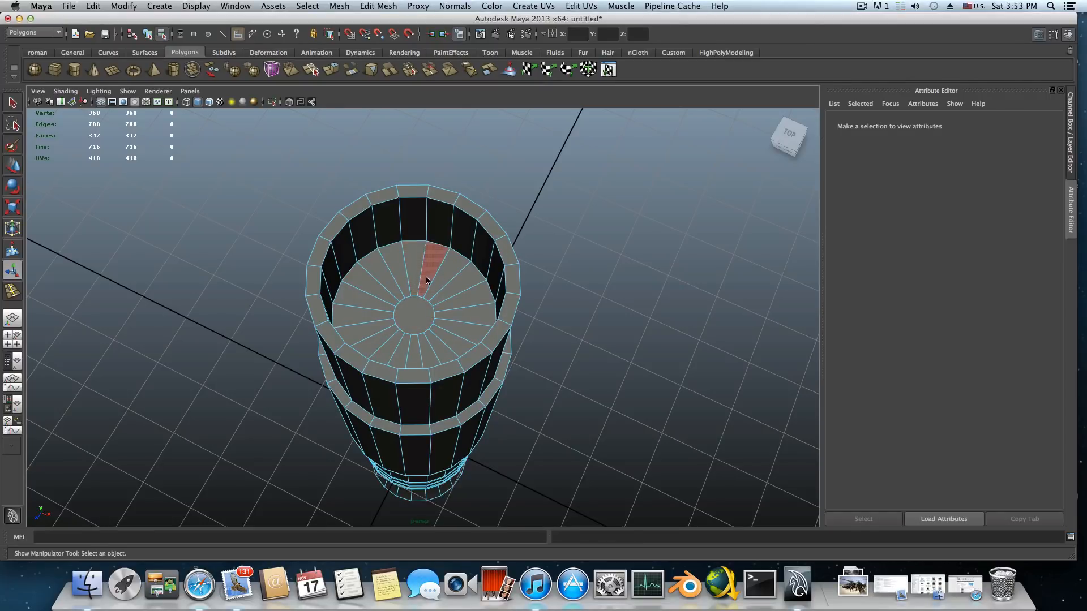
{"action": "key", "text": "F8"}
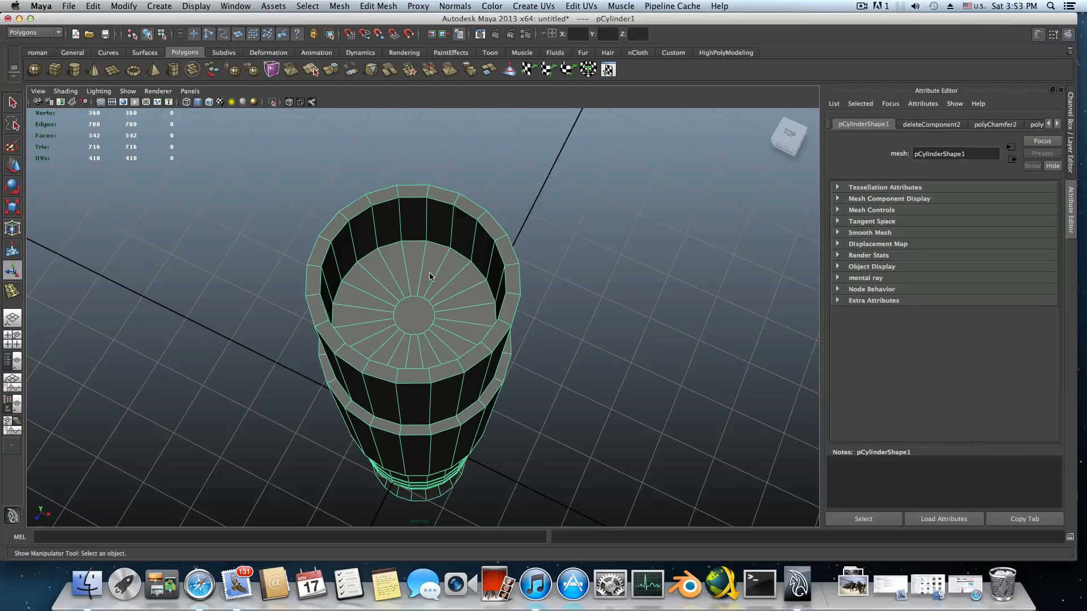
{"action": "right_click_drag", "start_coordinate": [432, 263], "coordinate": [391, 278], "text": "shift"}
{"action": "scroll", "coordinate": [400, 272], "scroll_direction": "up", "scroll_amount": 3}
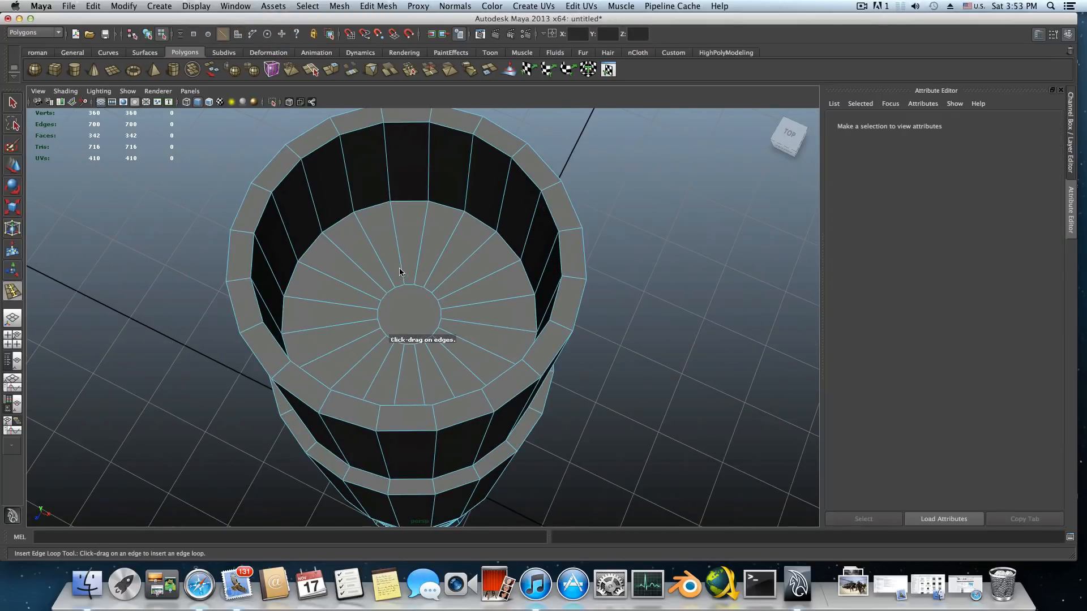
{"action": "left_click_drag", "start_coordinate": [427, 217], "coordinate": [435, 205]}
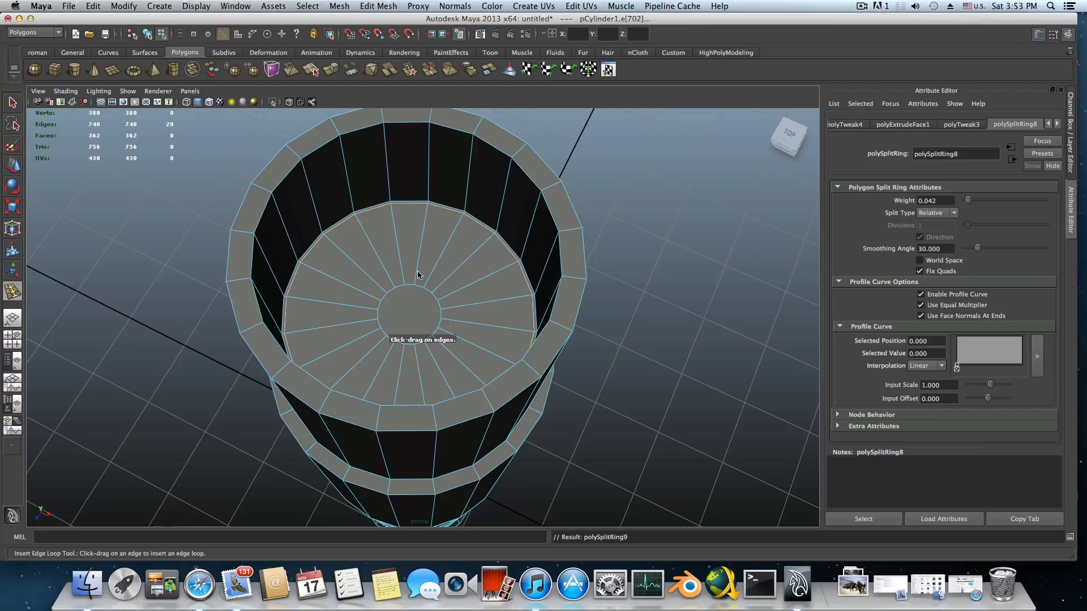
{"action": "left_click_drag", "start_coordinate": [465, 209], "coordinate": [466, 209]}
{"action": "mouse_move", "coordinate": [461, 256]}
{"action": "left_mouse_down", "text": "alt"}
{"action": "mouse_move", "coordinate": [480, 199]}
{"action": "mouse_move", "coordinate": [468, 185]}
{"action": "mouse_move", "coordinate": [451, 238]}
{"action": "left_mouse_up", "text": "alt"}
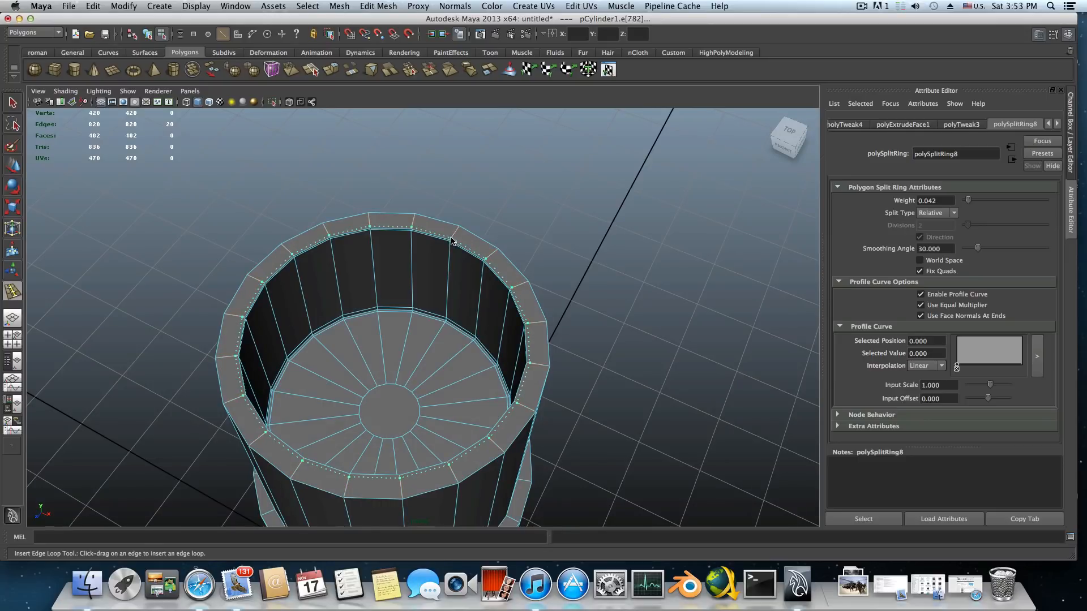
- Insert edge loops along the inner and outer borders of the top rim and just below it on the outer wall
{"action": "left_click_drag", "start_coordinate": [451, 240], "coordinate": [376, 229]}
{"action": "right_click_drag", "start_coordinate": [377, 230], "coordinate": [335, 247], "text": "alt"}
{"action": "middle_click_drag", "start_coordinate": [335, 247], "coordinate": [475, 396], "text": "alt"}
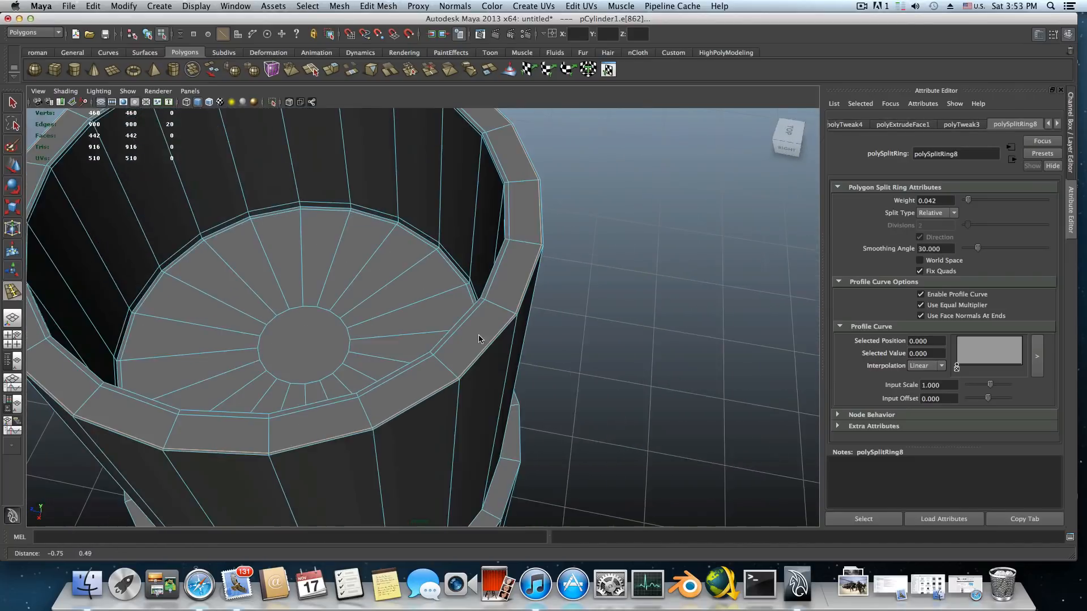
{"action": "left_click_drag", "start_coordinate": [476, 396], "coordinate": [429, 318], "text": "alt"}
{"action": "middle_click_drag", "start_coordinate": [429, 317], "coordinate": [447, 441], "text": "alt"}
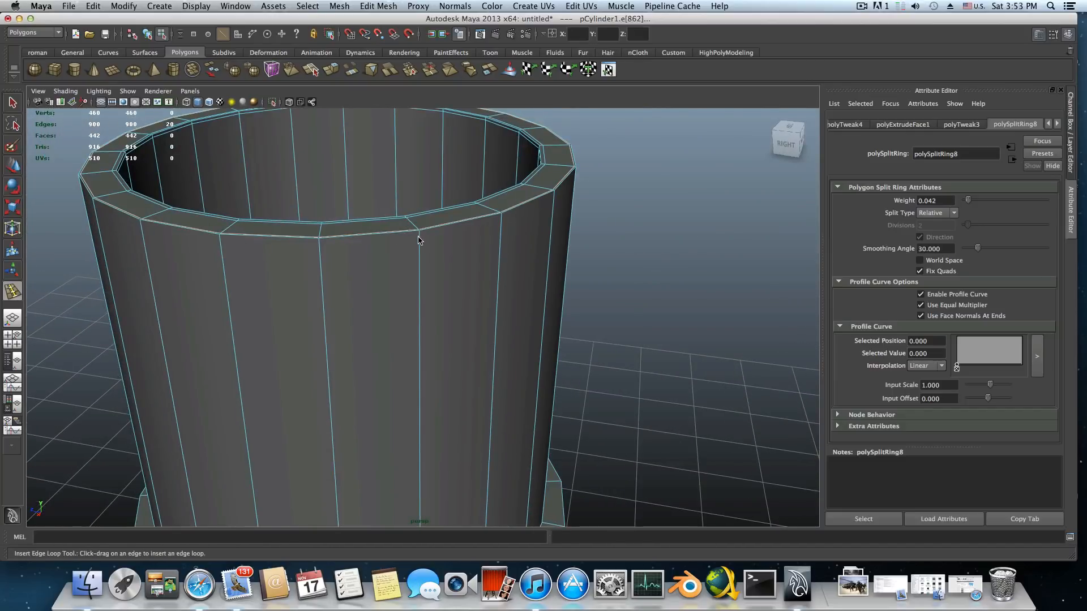
{"action": "left_click_drag", "start_coordinate": [419, 241], "coordinate": [419, 233]}
- Insert edge loops close to both edges of the shoulder where the narrower upper section meets the wide section
{"action": "middle_click_drag", "start_coordinate": [422, 396], "coordinate": [413, 294], "text": "alt"}
{"action": "middle_click_drag", "start_coordinate": [409, 356], "coordinate": [449, 262], "text": "alt"}
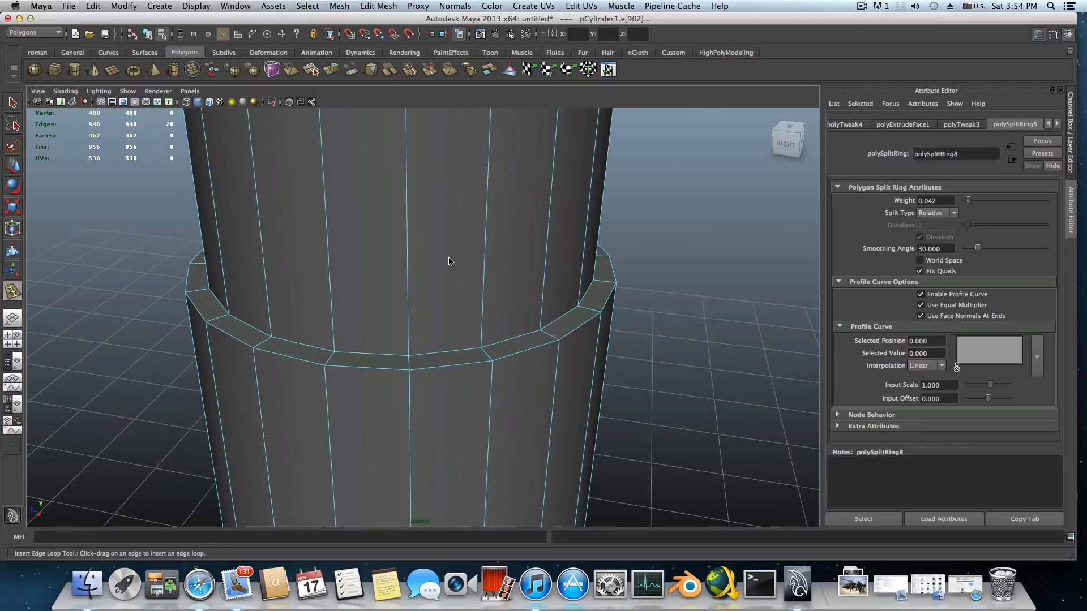
{"action": "left_click_drag", "start_coordinate": [406, 347], "coordinate": [365, 205]}
{"action": "right_click_drag", "start_coordinate": [441, 371], "coordinate": [555, 381], "text": "alt"}
{"action": "left_click_drag", "start_coordinate": [435, 383], "coordinate": [427, 308]}
- Insert edge loops close to the inner and outer edges of the ledge beneath the wide section
{"action": "middle_click_drag", "start_coordinate": [427, 308], "coordinate": [386, 443], "text": "alt"}
{"action": "right_click_drag", "start_coordinate": [387, 441], "coordinate": [453, 447], "text": "alt"}
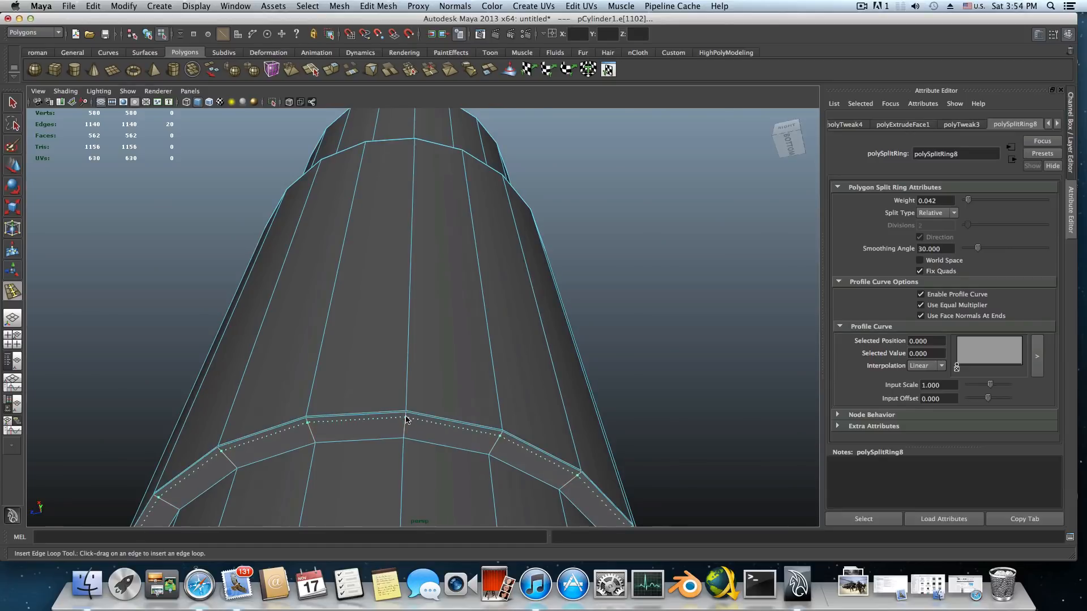
{"action": "left_click_drag", "start_coordinate": [406, 419], "coordinate": [406, 417]}
{"action": "left_click_drag", "start_coordinate": [406, 416], "coordinate": [403, 440]}
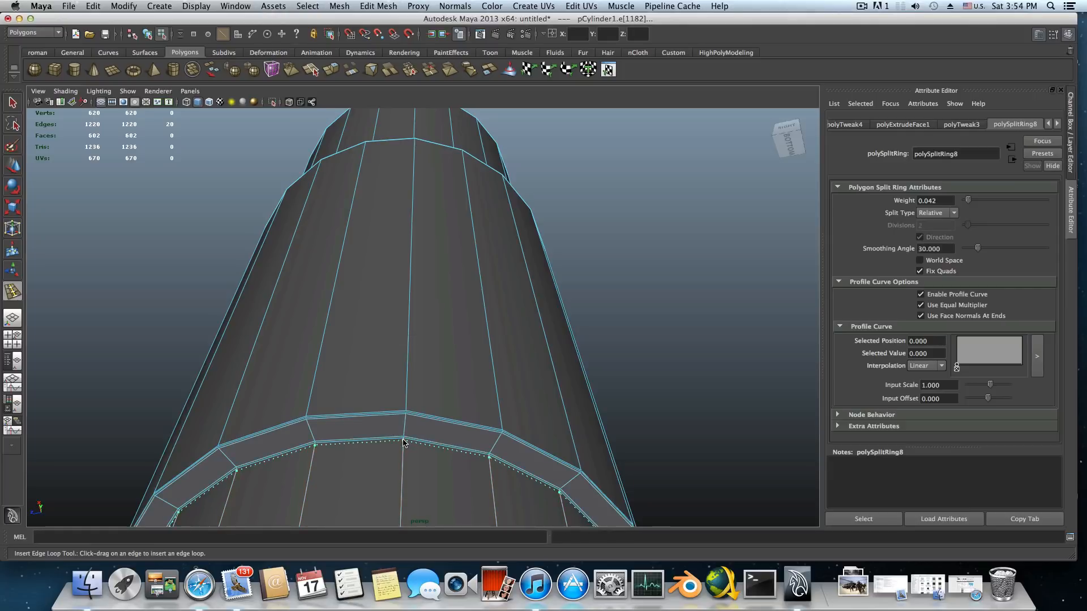
{"action": "left_click_drag", "start_coordinate": [403, 440], "coordinate": [403, 439]}
- Insert edge loops just above and just below the uppermost ring band of the ringed body
{"action": "right_click_drag", "start_coordinate": [473, 429], "coordinate": [362, 443], "text": "alt"}
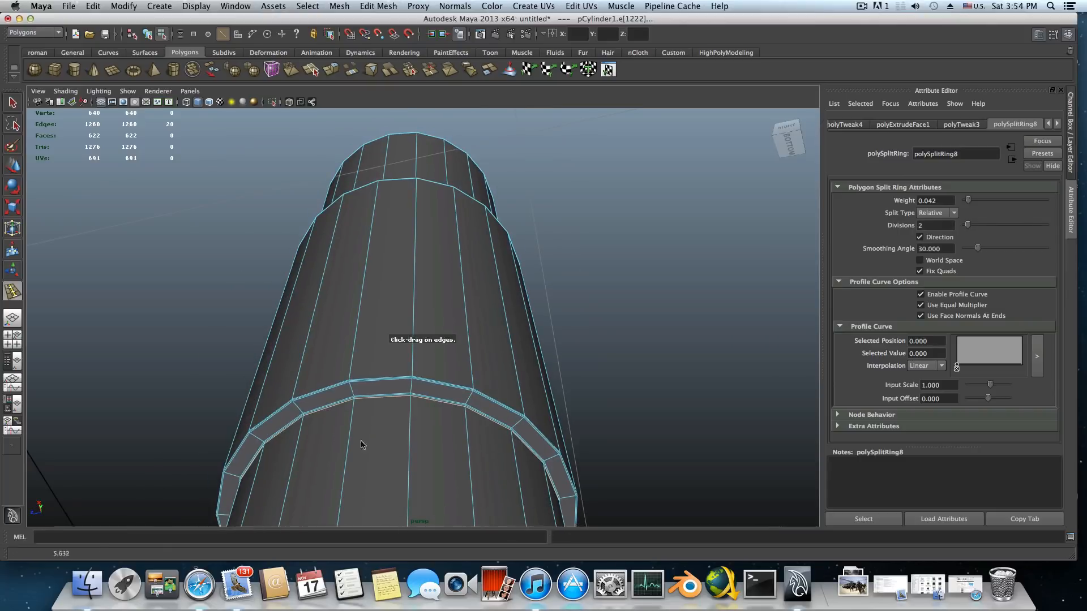
{"action": "left_click_drag", "start_coordinate": [361, 443], "coordinate": [376, 487], "text": "alt"}
{"action": "middle_click_drag", "start_coordinate": [375, 487], "coordinate": [387, 293], "text": "alt"}
{"action": "middle_click_drag", "start_coordinate": [425, 412], "coordinate": [412, 298], "text": "alt"}
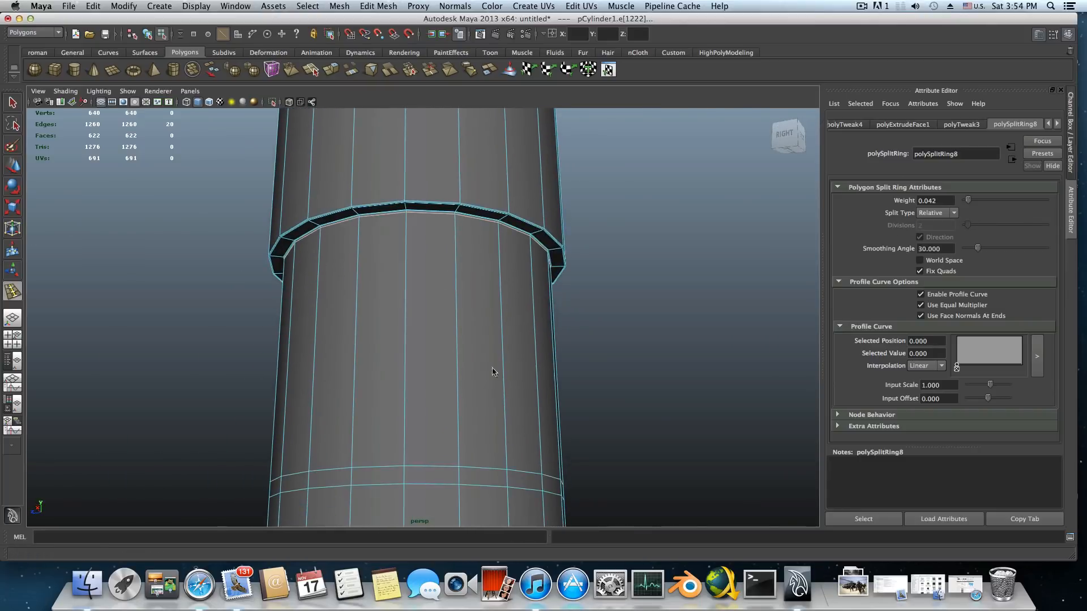
{"action": "right_click_drag", "start_coordinate": [495, 370], "coordinate": [376, 398], "text": "alt"}
{"action": "middle_click_drag", "start_coordinate": [373, 423], "coordinate": [371, 420], "text": "alt"}
{"action": "left_click_drag", "start_coordinate": [388, 423], "coordinate": [388, 445], "text": "alt"}
{"action": "middle_click_drag", "start_coordinate": [389, 443], "coordinate": [391, 352], "text": "alt"}
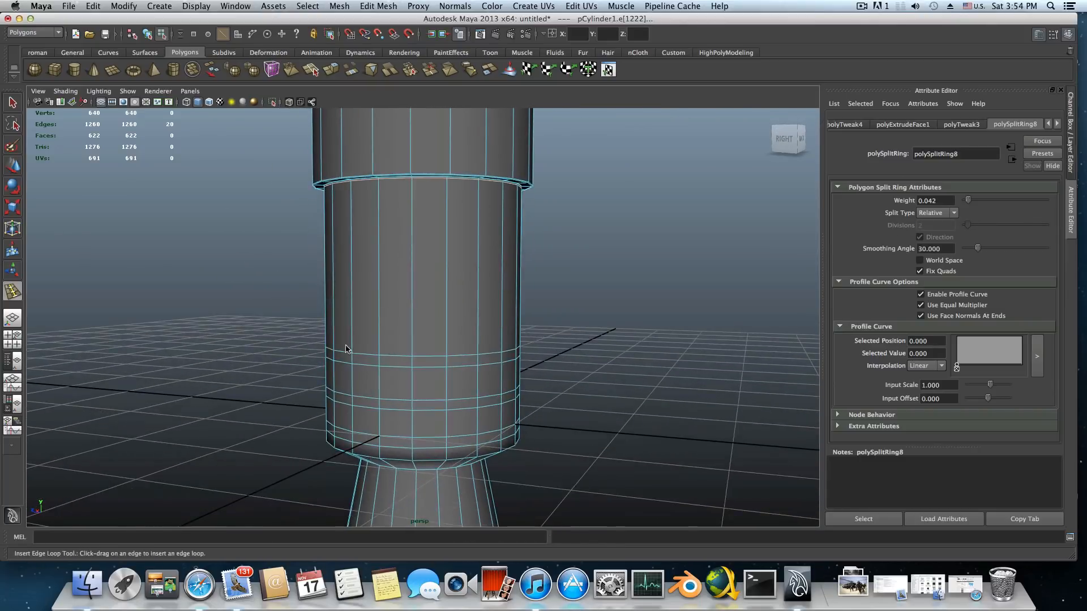
{"action": "right_click_drag", "start_coordinate": [347, 351], "coordinate": [481, 371], "text": "alt"}
{"action": "left_click_drag", "start_coordinate": [439, 396], "coordinate": [442, 366], "text": "alt"}
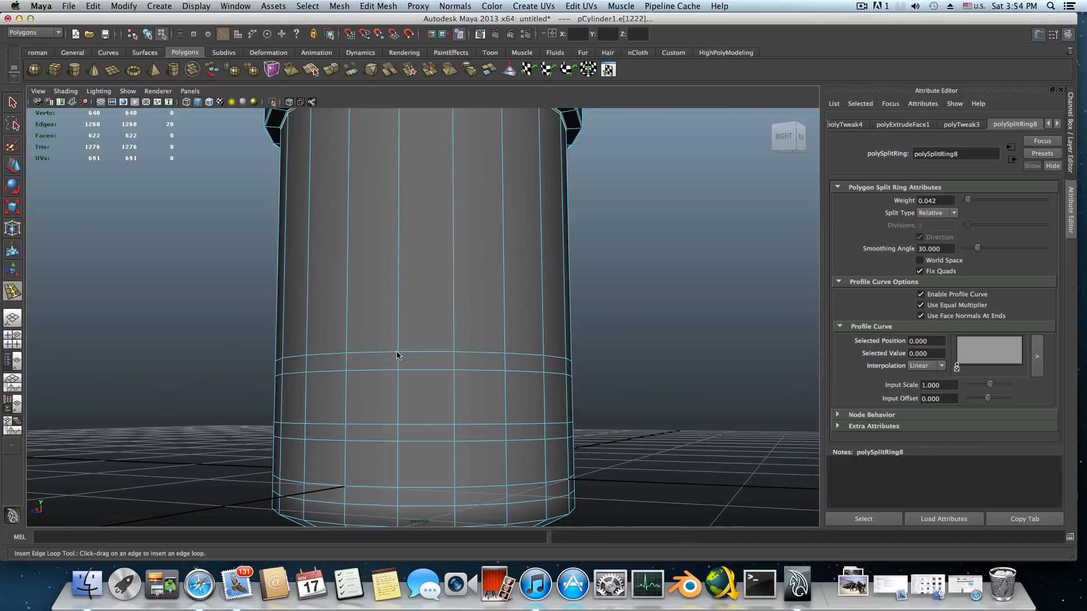
{"action": "right_click_drag", "start_coordinate": [378, 363], "coordinate": [403, 367], "text": "alt"}
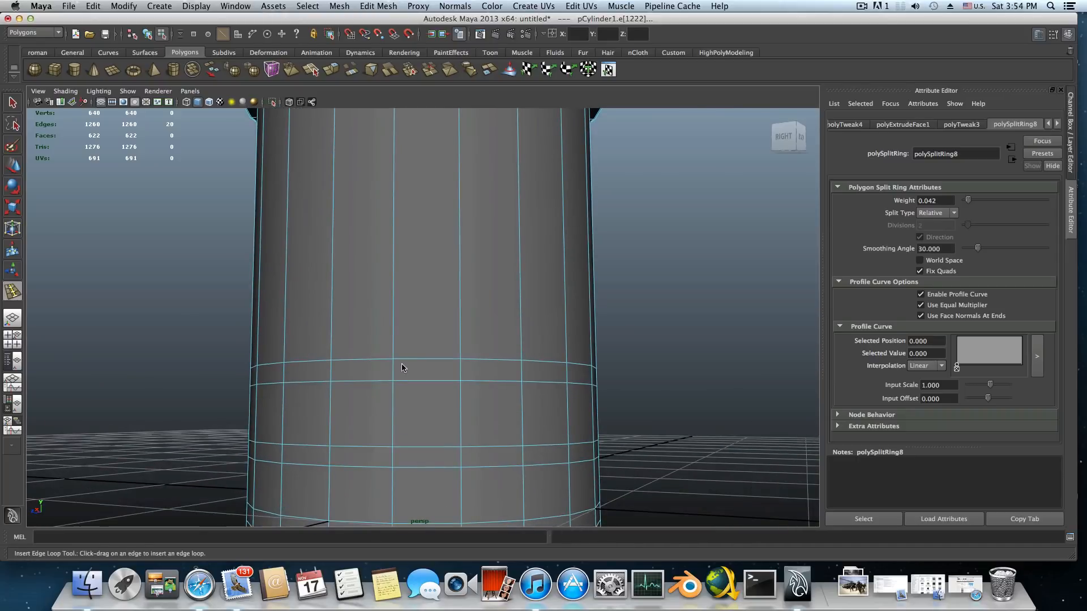
{"action": "left_click_drag", "start_coordinate": [403, 367], "coordinate": [393, 373], "text": "alt"}
{"action": "right_click_drag", "start_coordinate": [388, 374], "coordinate": [392, 352], "text": "alt"}
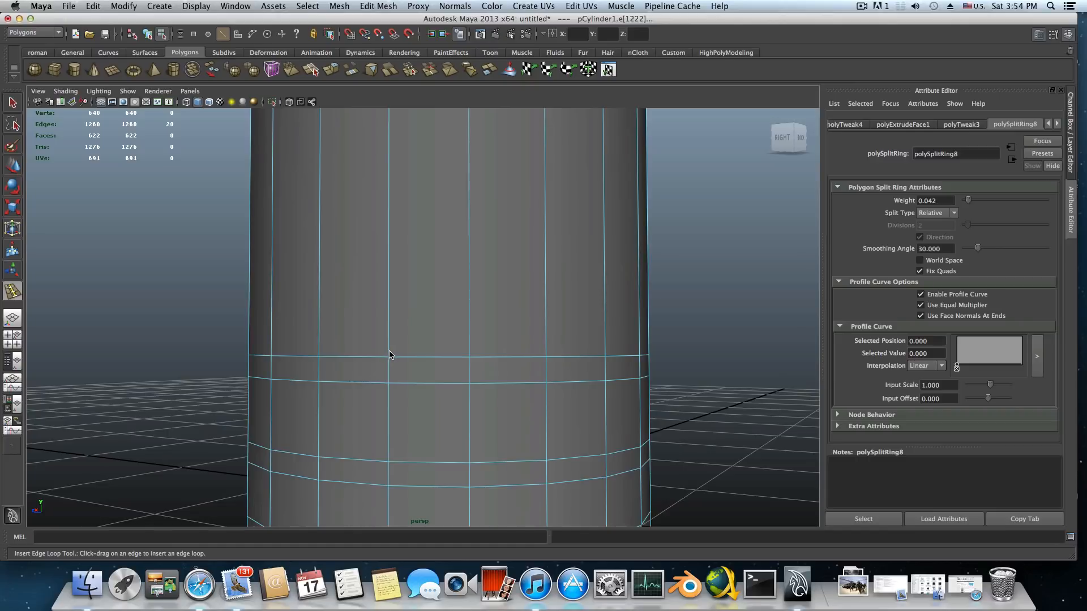
{"action": "left_click", "coordinate": [389, 355]}
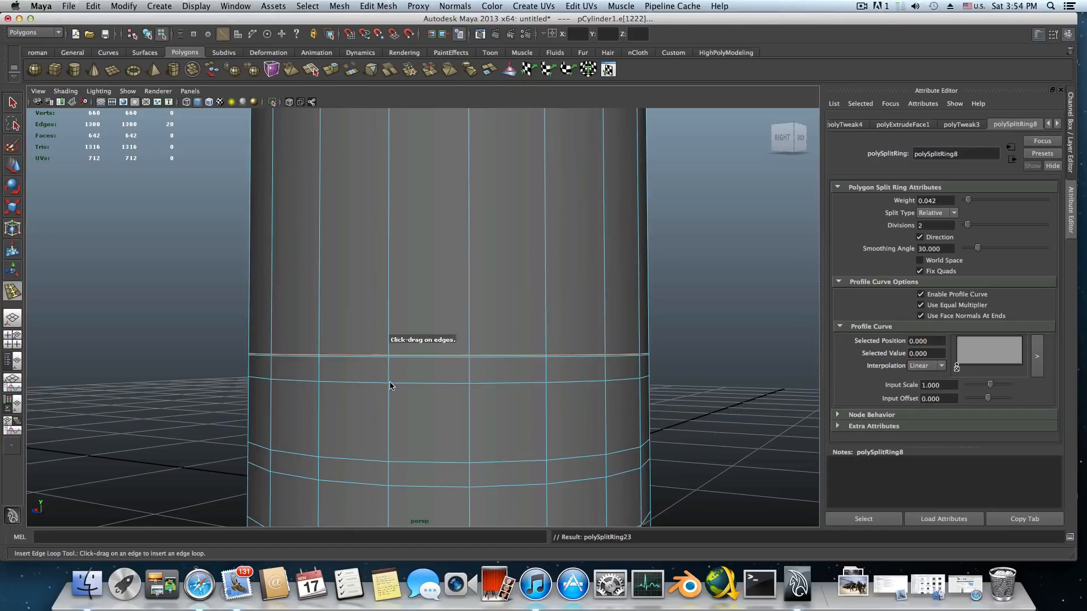
{"action": "left_click_drag", "start_coordinate": [388, 390], "coordinate": [389, 386]}
- Insert edge loops just above and just below the middle and lowest ring bands of the body
{"action": "middle_click_drag", "start_coordinate": [420, 405], "coordinate": [412, 364], "text": "alt"}
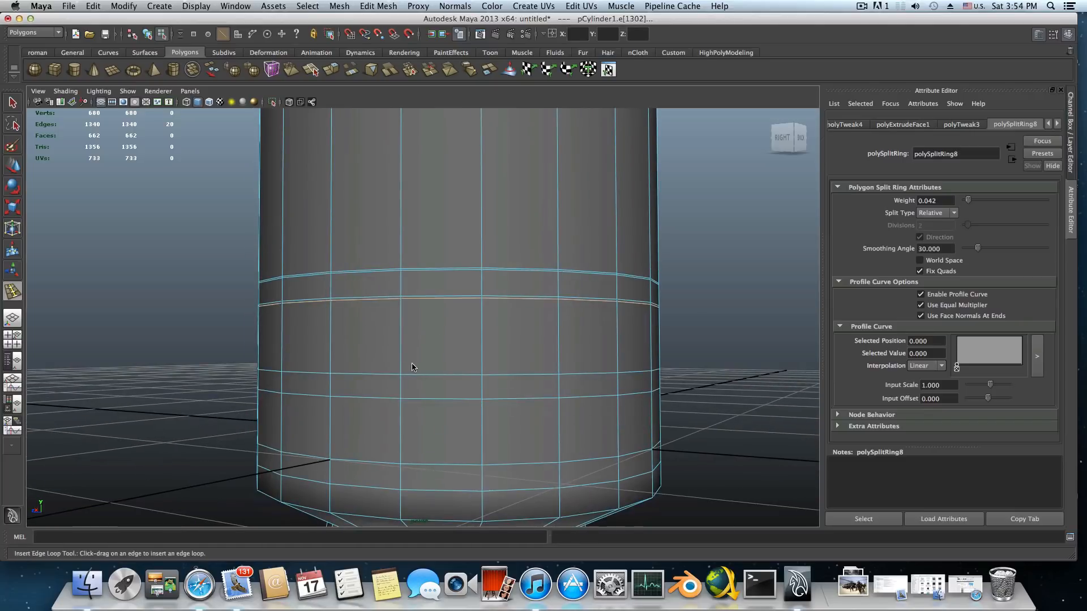
{"action": "left_click_drag", "start_coordinate": [403, 372], "coordinate": [400, 399]}
{"action": "middle_click_drag", "start_coordinate": [407, 414], "coordinate": [423, 345], "text": "alt"}
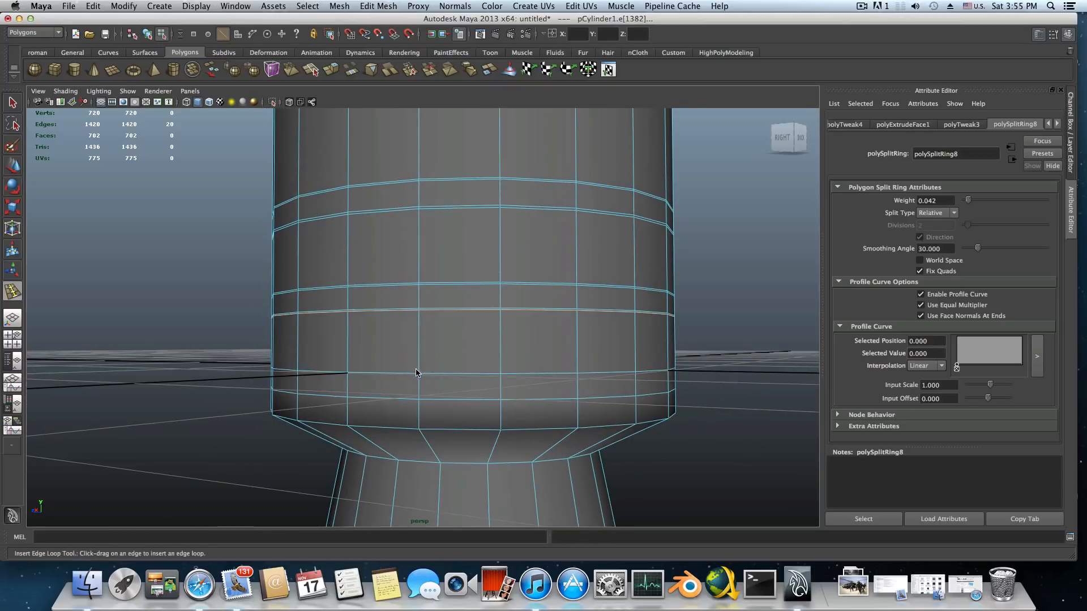
{"action": "left_click_drag", "start_coordinate": [418, 371], "coordinate": [419, 402]}
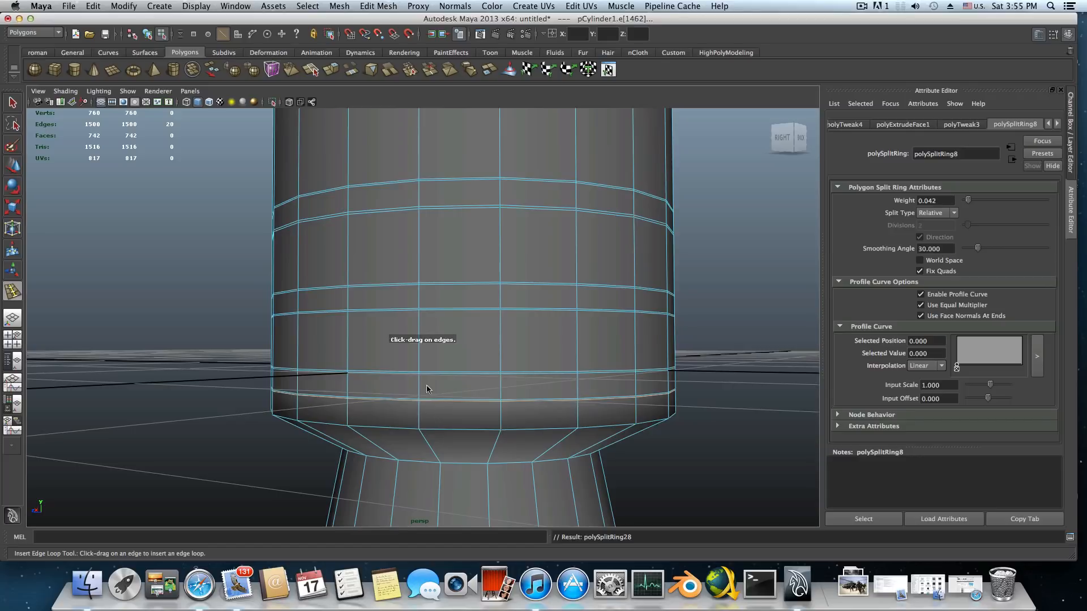
- Insert edge loops on both sides of the ringed body's lower edge, where it slopes in to the neck
{"action": "scroll", "coordinate": [492, 370], "scroll_direction": "down", "scroll_amount": 3}
{"action": "middle_click_drag", "start_coordinate": [493, 371], "coordinate": [495, 328], "text": "alt"}
{"action": "scroll", "coordinate": [495, 334], "scroll_direction": "up", "scroll_amount": 3}
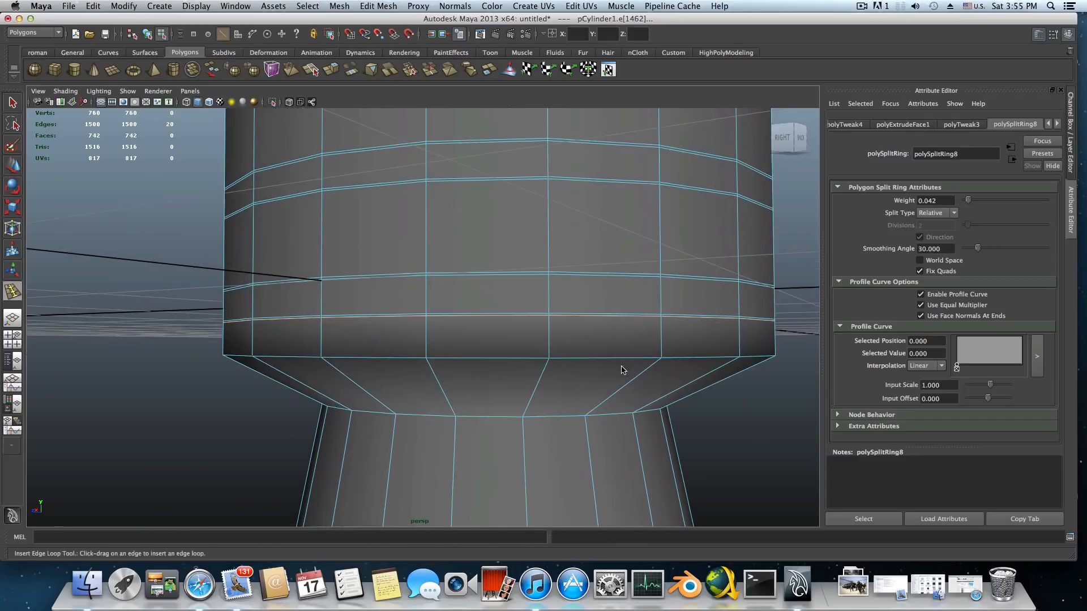
{"action": "left_click_drag", "start_coordinate": [552, 355], "coordinate": [495, 315]}
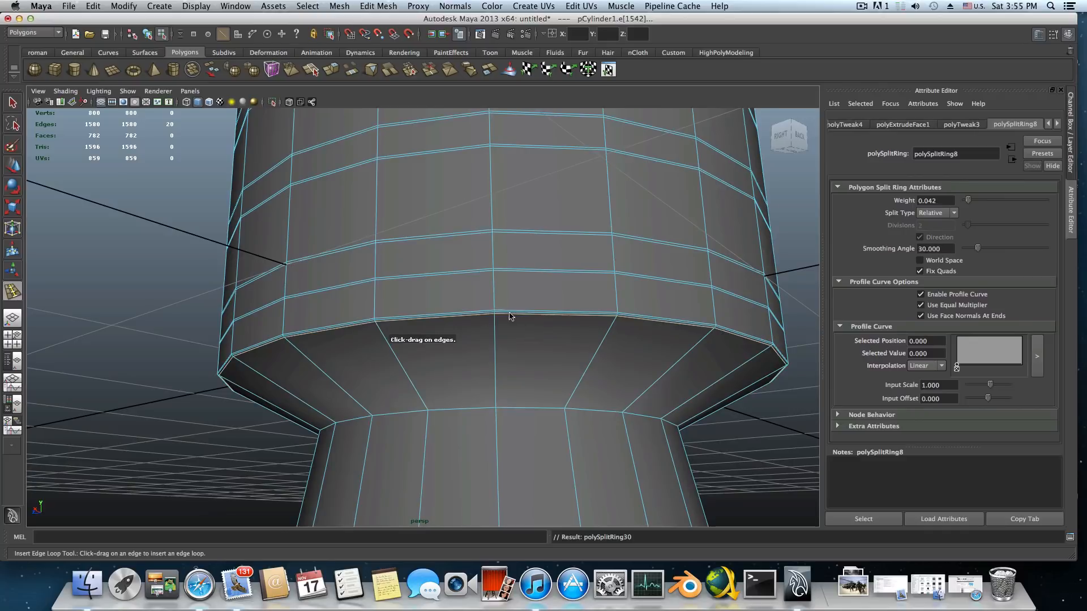
- Insert edge loops on both sides of the edge where the body's sloped underside meets the neck
{"action": "left_click_drag", "start_coordinate": [495, 408], "coordinate": [497, 411]}
{"action": "right_click_drag", "start_coordinate": [554, 414], "coordinate": [473, 417], "text": "alt"}
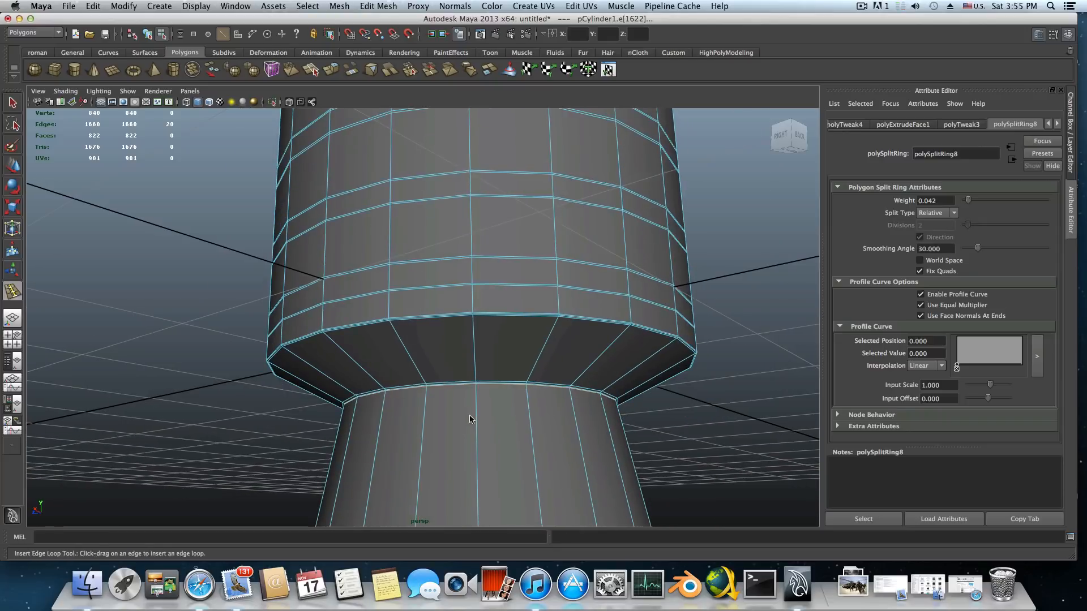
- Insert edge loops on both sides of the tapered tip's widest edge and one just above the rim of its end cap
{"action": "middle_click_drag", "start_coordinate": [473, 417], "coordinate": [488, 218], "text": "alt"}
{"action": "middle_click_drag", "start_coordinate": [504, 424], "coordinate": [491, 342], "text": "alt"}
{"action": "right_click_drag", "start_coordinate": [469, 393], "coordinate": [492, 403], "text": "alt"}
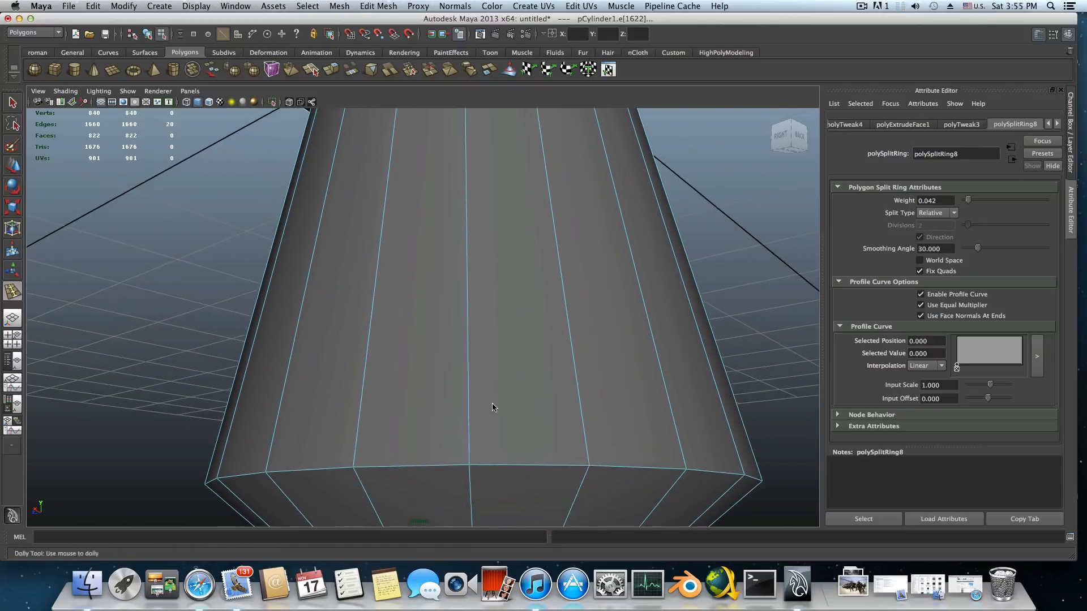
{"action": "middle_click_drag", "start_coordinate": [491, 403], "coordinate": [495, 334], "text": "alt"}
{"action": "right_click_drag", "start_coordinate": [481, 342], "coordinate": [518, 345], "text": "alt"}
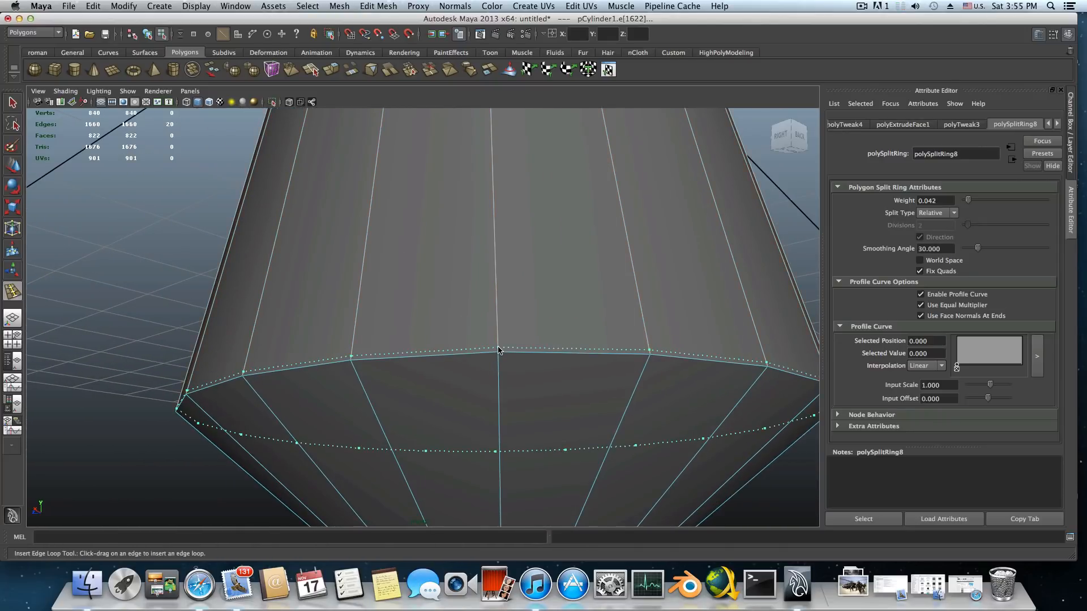
{"action": "left_click_drag", "start_coordinate": [498, 347], "coordinate": [525, 291]}
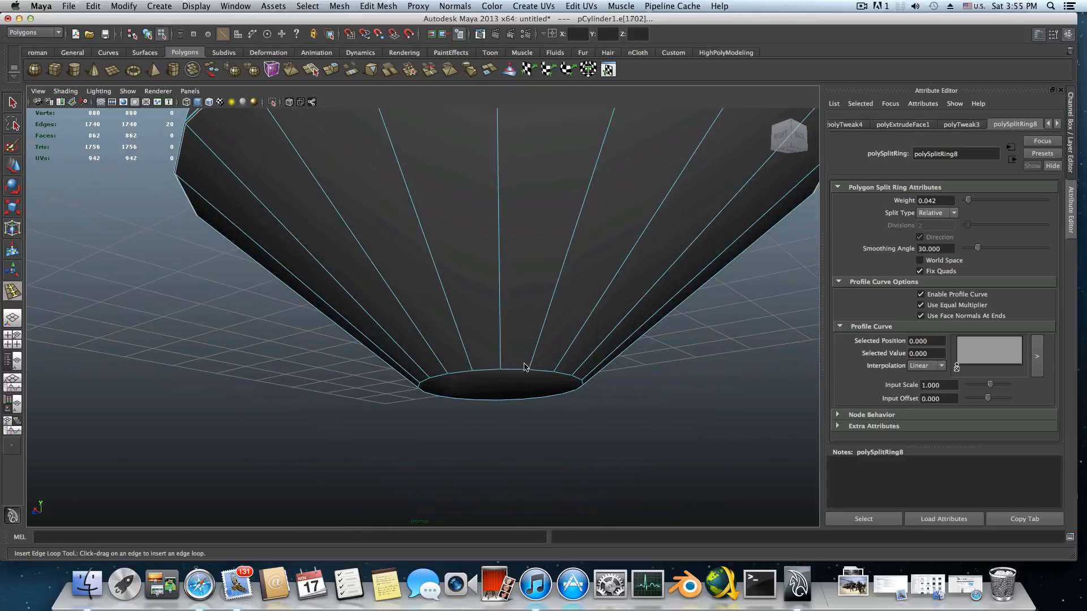
{"action": "left_click_drag", "start_coordinate": [514, 374], "coordinate": [455, 416], "text": "alt"}
- Return to object mode, turn on smooth mesh preview for the whole cylinder, and deselect it
{"action": "scroll", "coordinate": [548, 377], "scroll_direction": "down", "scroll_amount": 8}
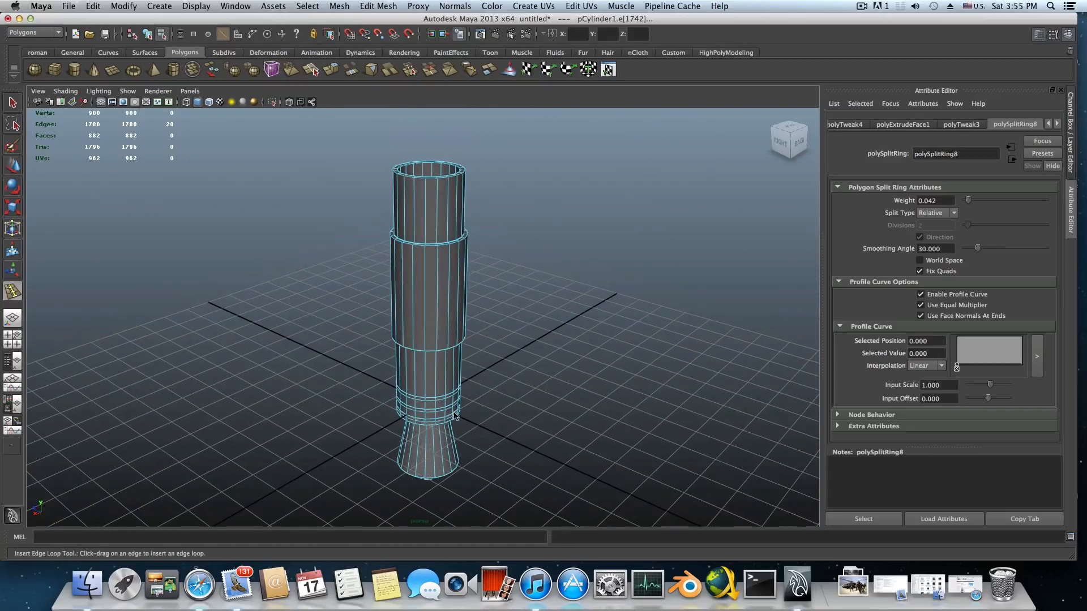
{"action": "right_click_drag", "start_coordinate": [454, 416], "coordinate": [451, 374], "text": "alt"}
{"action": "key", "text": "F8"}
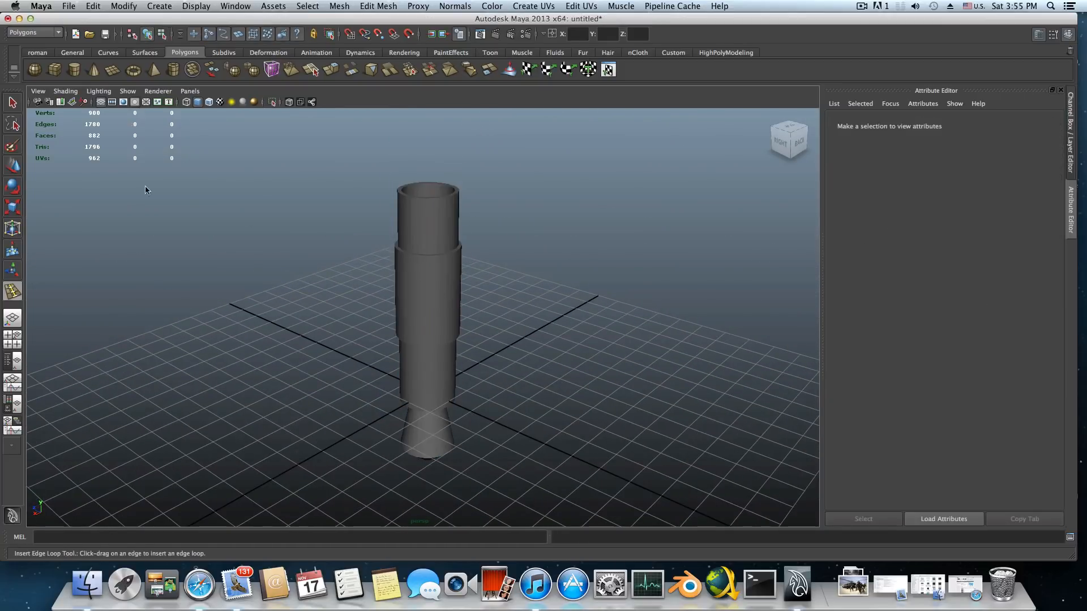
{"action": "left_click", "coordinate": [13, 103]}
{"action": "left_click", "coordinate": [431, 277]}
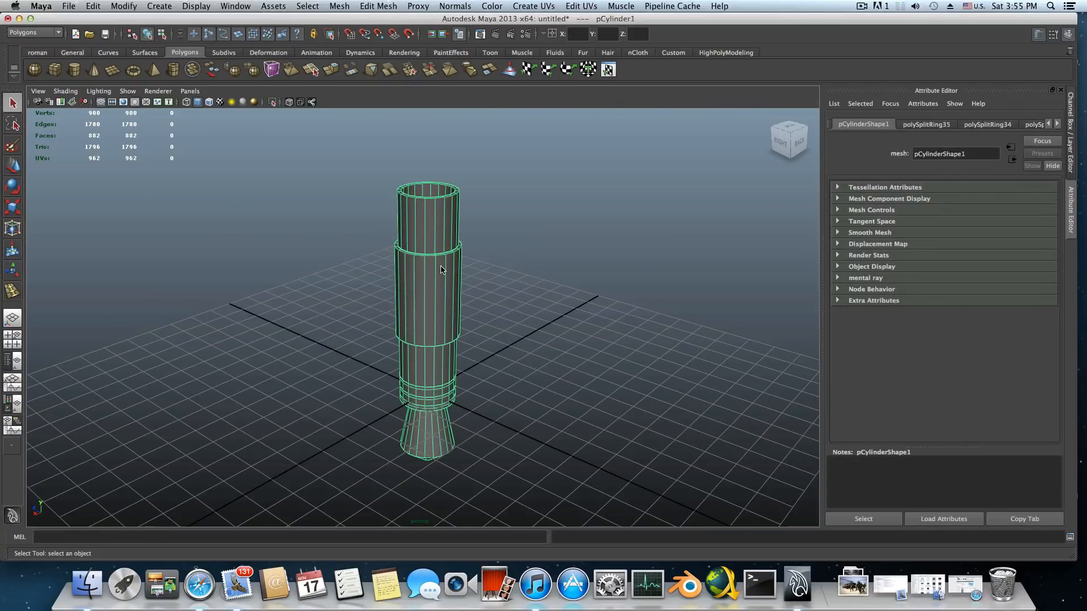
{"action": "key", "text": "3"}
{"action": "left_click", "coordinate": [485, 315]}
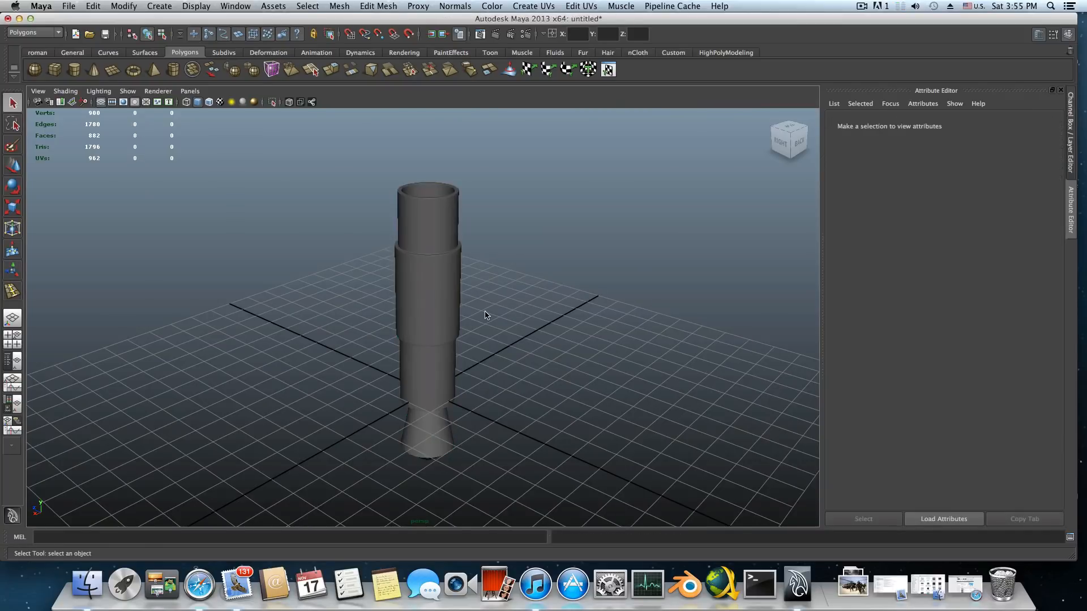
- Examine the smoothed model from the tapered tip and neck up to the hollow top for edge sharpness
{"action": "left_click_drag", "start_coordinate": [487, 320], "coordinate": [514, 285], "text": "alt"}
{"action": "right_click_drag", "start_coordinate": [514, 285], "coordinate": [643, 381], "text": "alt"}
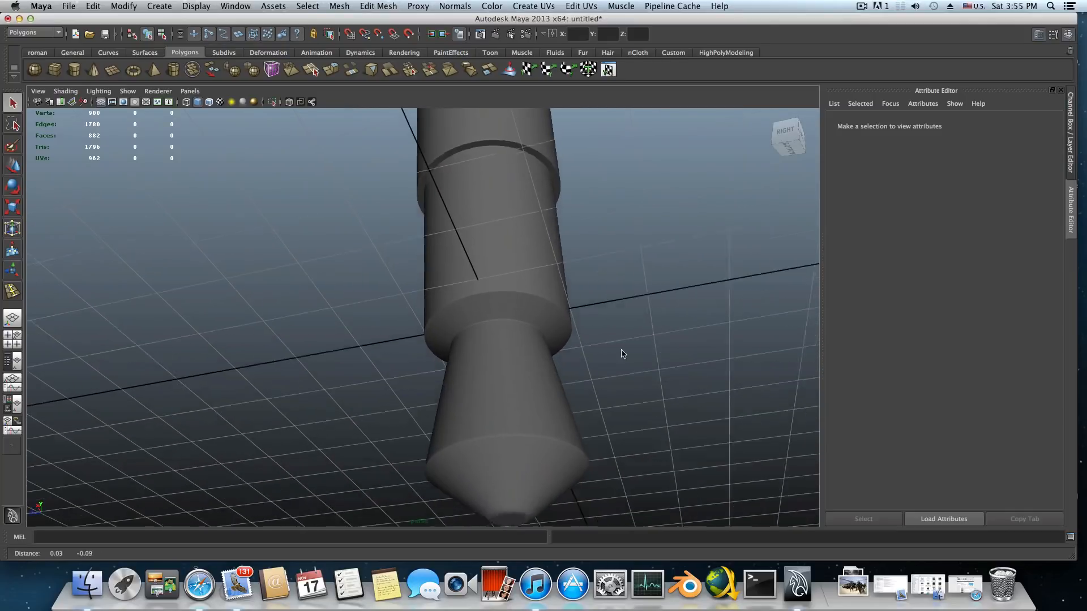
{"action": "middle_click_drag", "start_coordinate": [623, 355], "coordinate": [510, 322], "text": "alt"}
{"action": "left_click_drag", "start_coordinate": [510, 322], "coordinate": [454, 349], "text": "alt"}
{"action": "middle_click_drag", "start_coordinate": [454, 348], "coordinate": [555, 282], "text": "alt"}
{"action": "left_click_drag", "start_coordinate": [555, 281], "coordinate": [543, 358], "text": "alt"}
{"action": "right_click_drag", "start_coordinate": [542, 358], "coordinate": [487, 288], "text": "alt"}
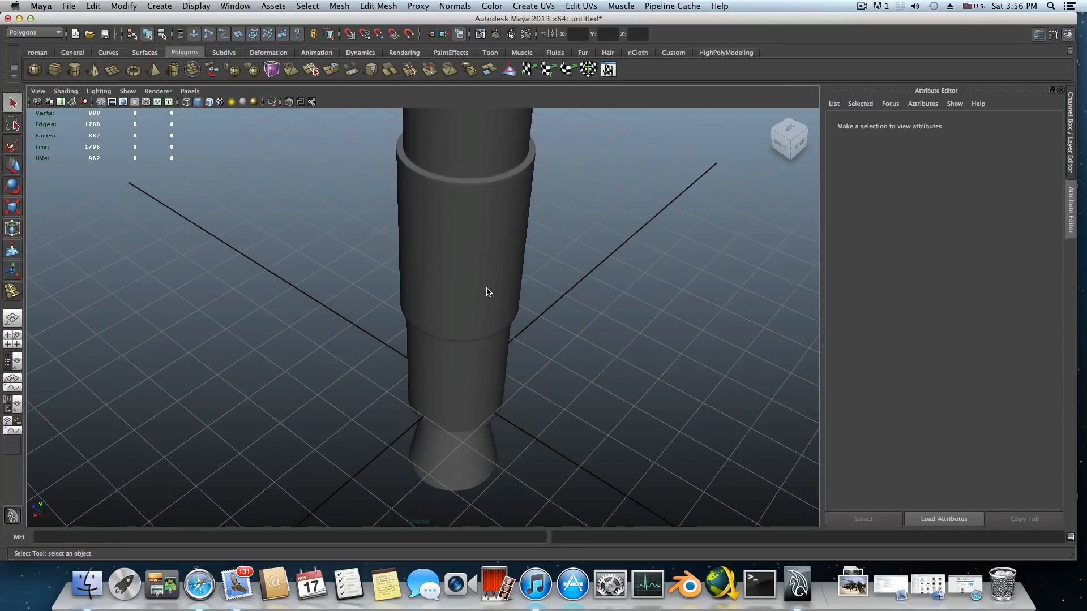
{"action": "middle_click_drag", "start_coordinate": [480, 356], "coordinate": [474, 461], "text": "alt"}
{"action": "right_click_drag", "start_coordinate": [453, 315], "coordinate": [498, 312], "text": "alt"}
{"action": "middle_click_drag", "start_coordinate": [498, 313], "coordinate": [473, 433], "text": "alt"}
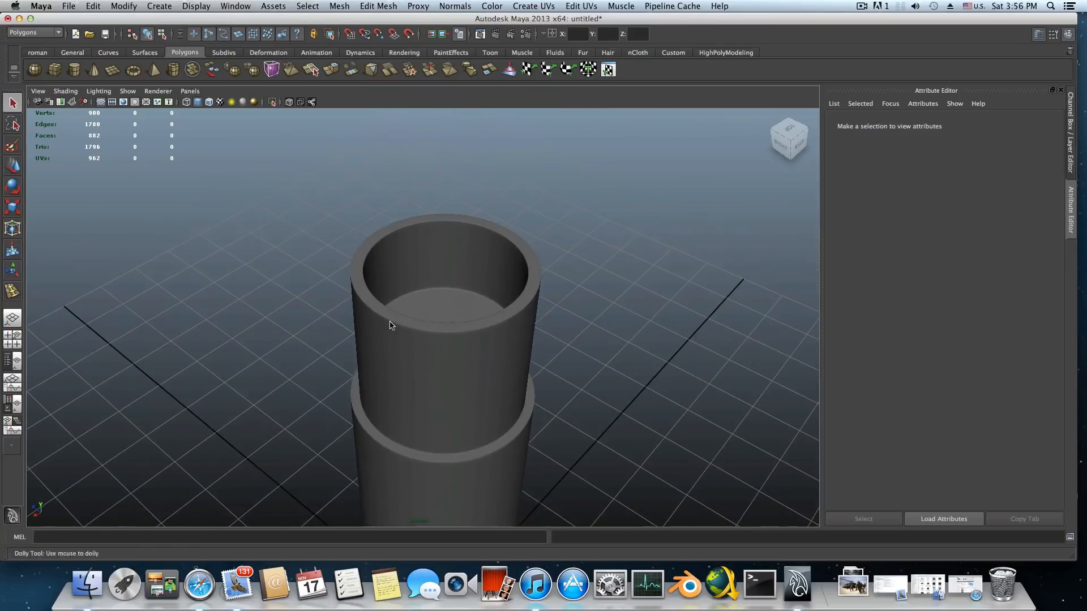
{"action": "right_click_drag", "start_coordinate": [390, 322], "coordinate": [568, 371], "text": "alt"}
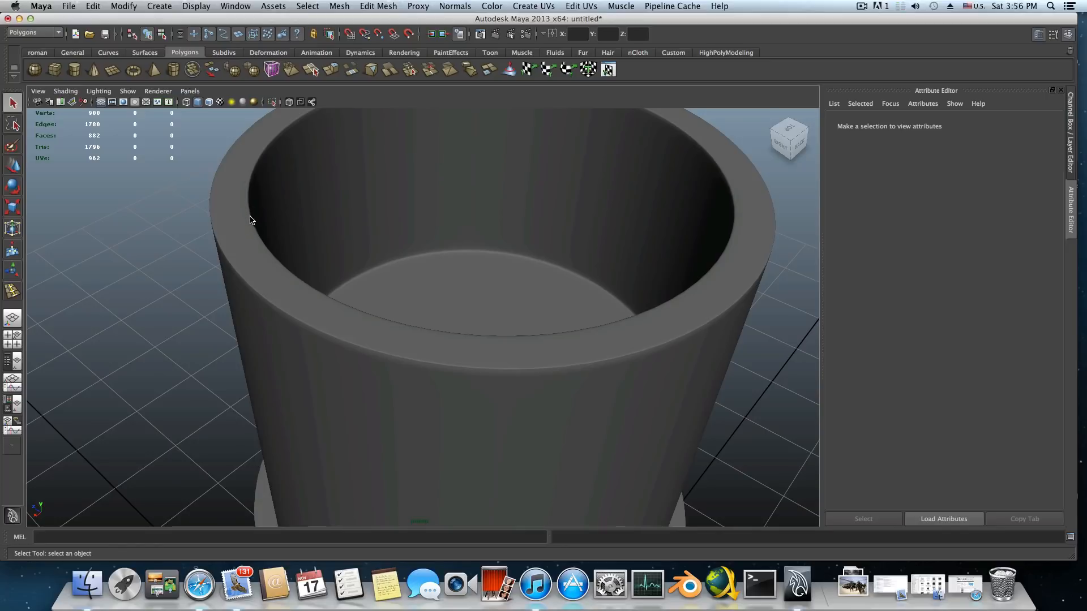
{"action": "left_click_drag", "start_coordinate": [326, 463], "coordinate": [406, 321], "text": "alt"}
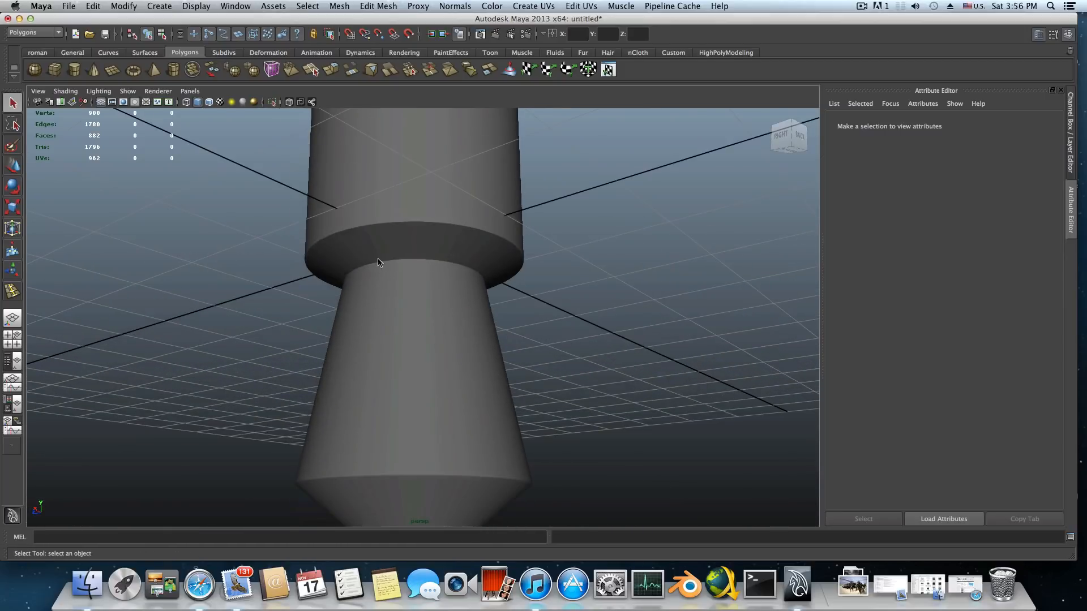
{"action": "left_click_drag", "start_coordinate": [398, 262], "coordinate": [399, 375], "text": "alt"}
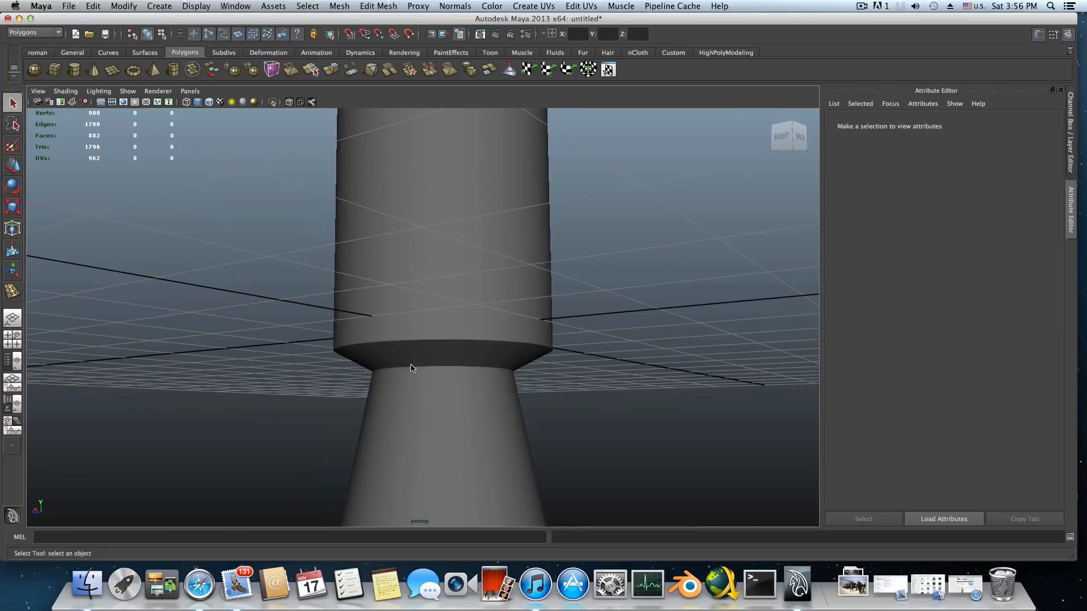
{"action": "mouse_move", "coordinate": [493, 376]}
{"action": "left_mouse_down", "text": "alt"}
{"action": "mouse_move", "coordinate": [494, 362]}
{"action": "mouse_move", "coordinate": [517, 400]}
{"action": "mouse_move", "coordinate": [486, 402]}
{"action": "mouse_move", "coordinate": [485, 388]}
{"action": "left_mouse_up", "text": "alt"}
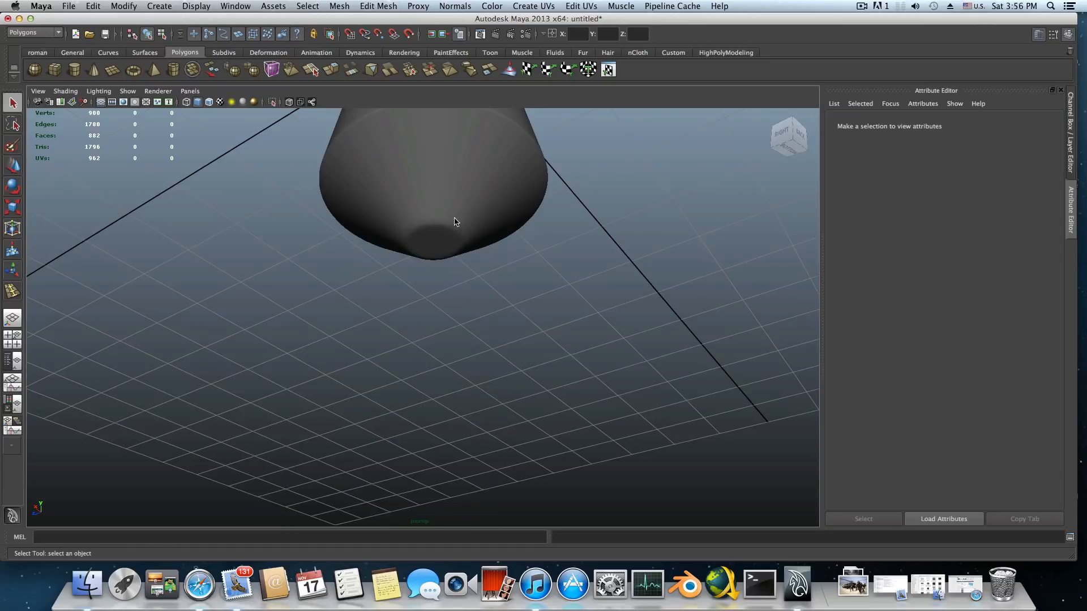
{"action": "left_click_drag", "start_coordinate": [456, 222], "coordinate": [423, 338], "text": "alt"}
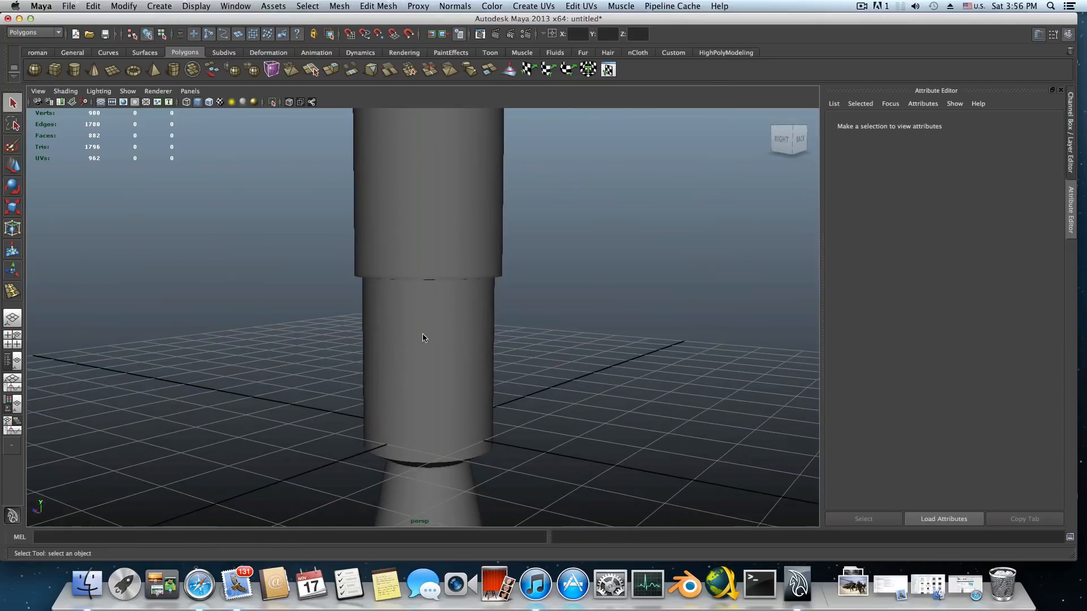
- Select the smoothed cylinder and examine its wireframe around the ring bands, neck and tapered tip
{"action": "left_click", "coordinate": [425, 363]}
{"action": "right_click_drag", "start_coordinate": [432, 430], "coordinate": [433, 303], "text": "alt"}
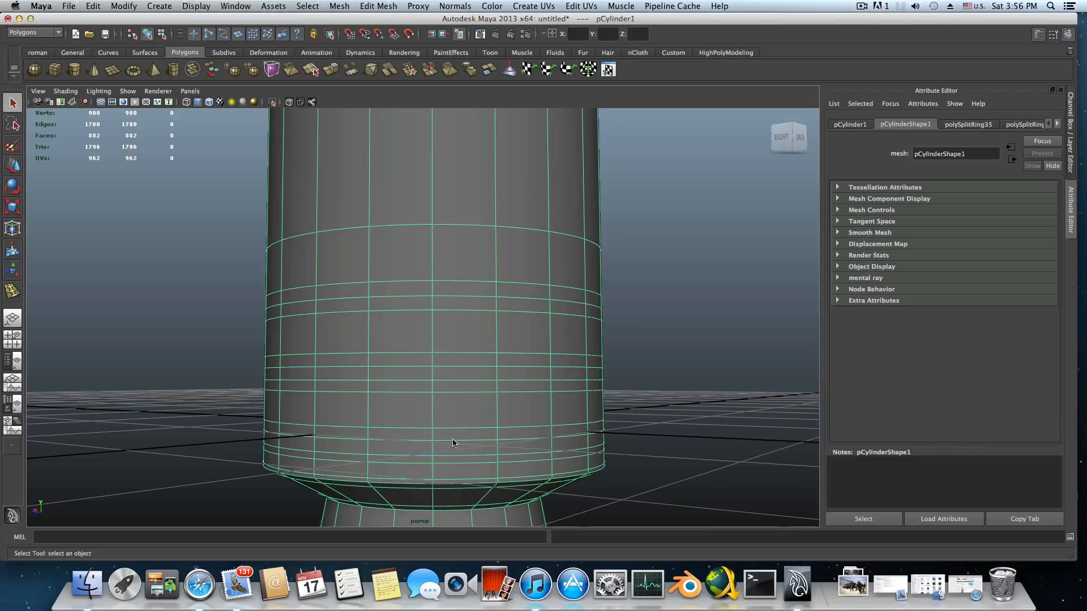
{"action": "scroll", "coordinate": [468, 417], "scroll_direction": "down", "scroll_amount": 4}
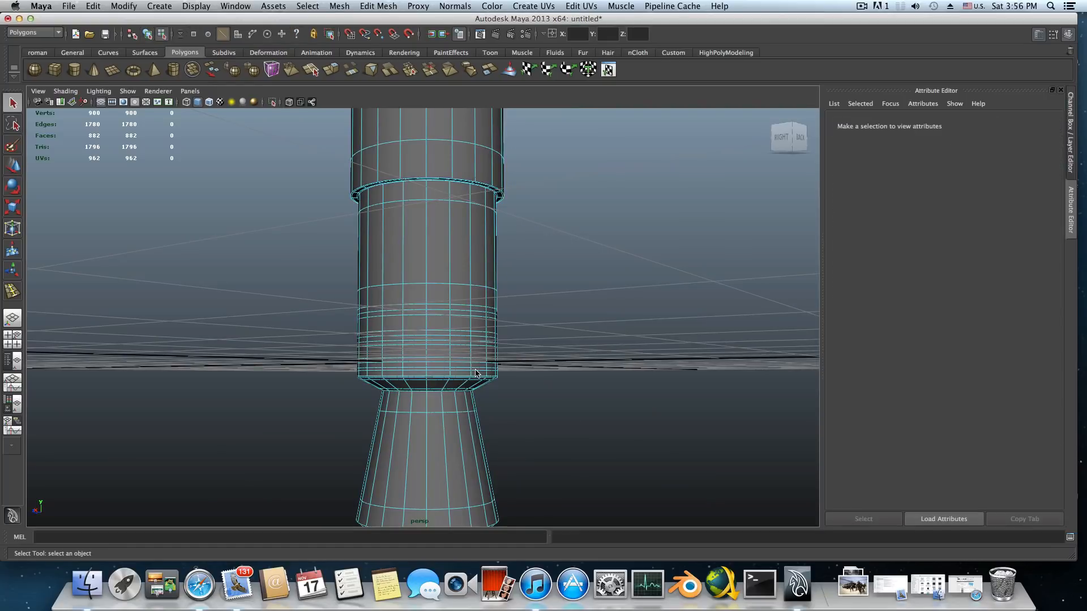
{"action": "scroll", "coordinate": [470, 373], "scroll_direction": "down", "scroll_amount": 4}
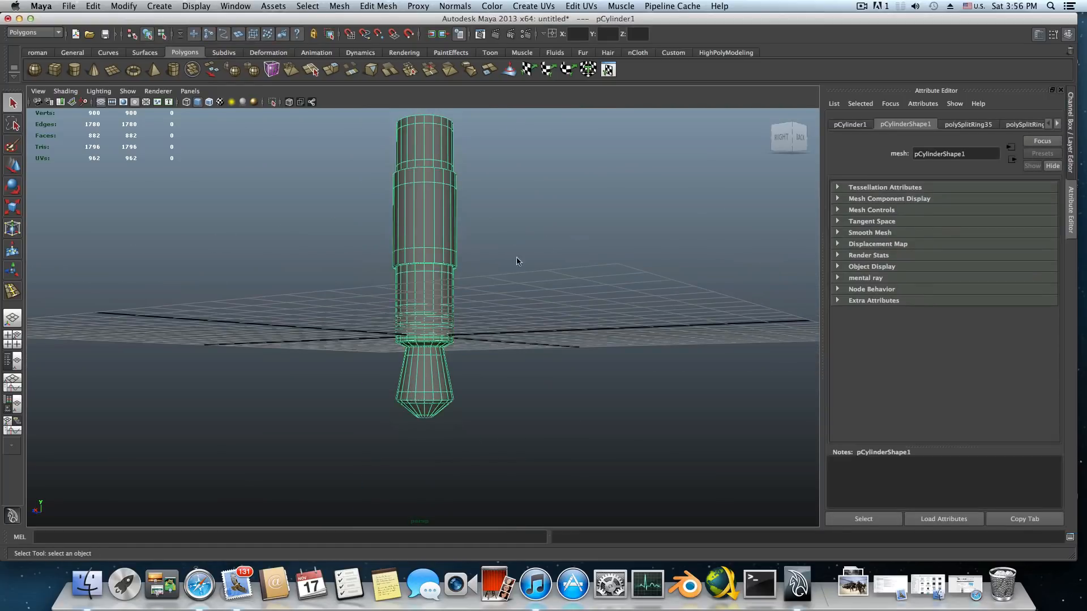
{"action": "scroll", "coordinate": [441, 317], "scroll_direction": "up", "scroll_amount": 8}
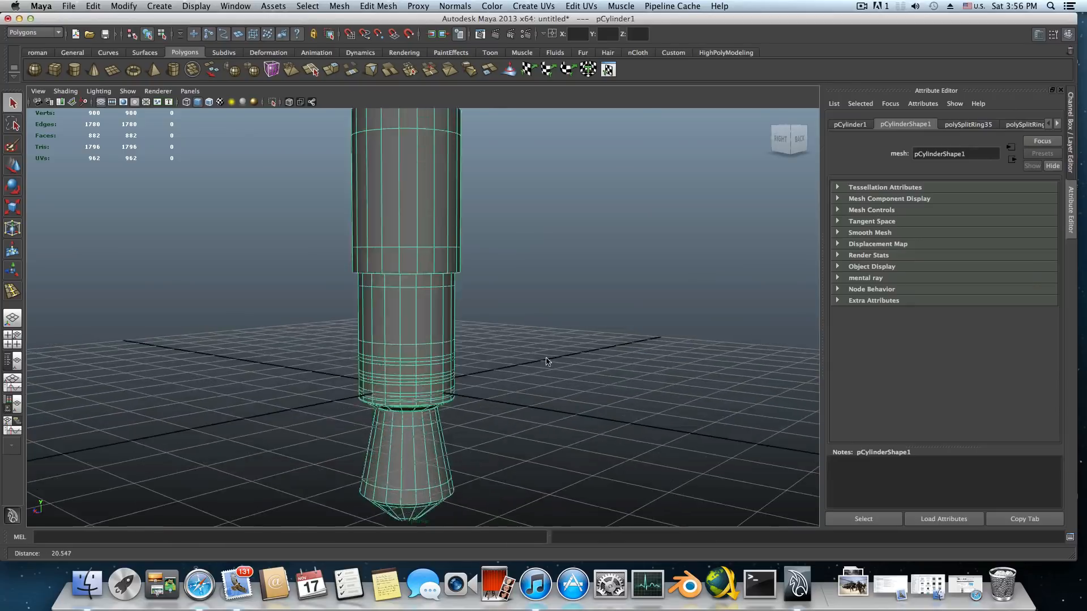
{"action": "middle_click_drag", "start_coordinate": [536, 332], "coordinate": [493, 311], "text": "alt"}
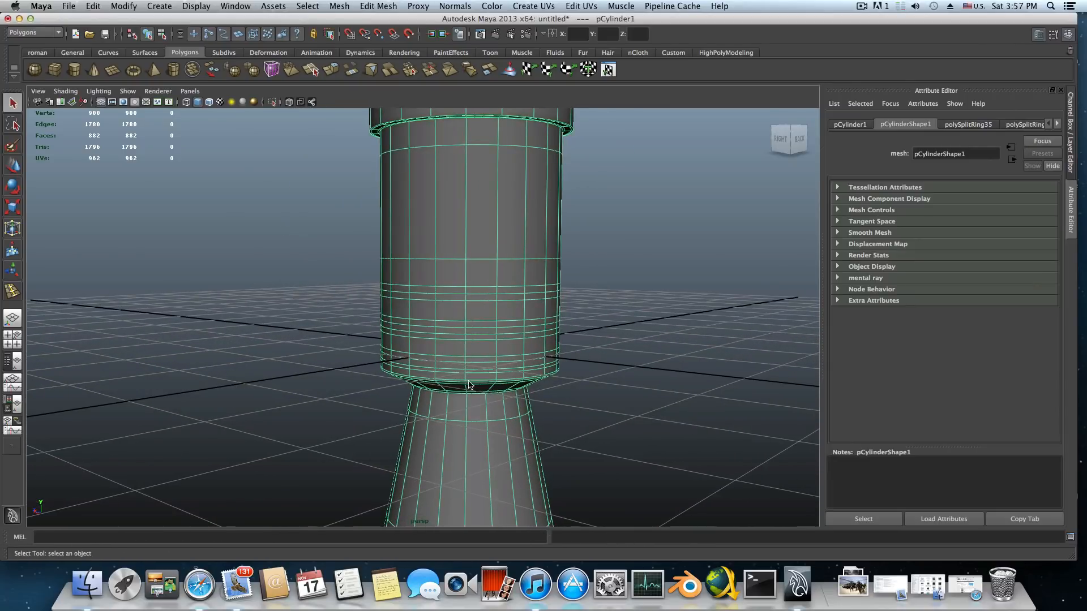
{"action": "left_click_drag", "start_coordinate": [471, 386], "coordinate": [480, 311], "text": "alt"}
{"action": "right_click_drag", "start_coordinate": [480, 311], "coordinate": [553, 323], "text": "alt"}
{"action": "middle_click_drag", "start_coordinate": [553, 323], "coordinate": [534, 349], "text": "alt"}
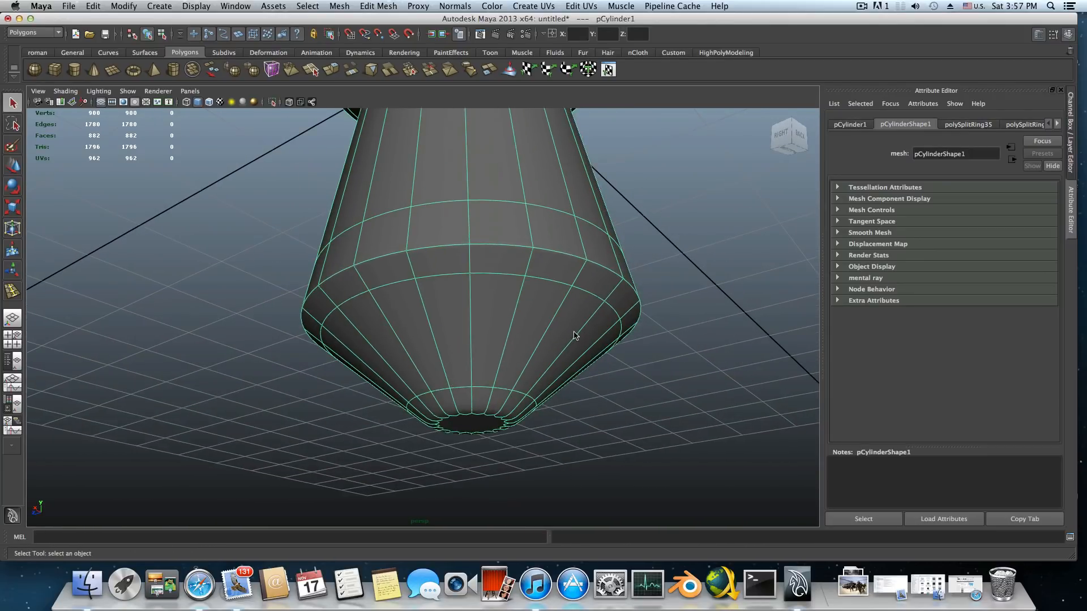
- Turn off smooth mesh preview and apply Poke Face to the end cap face of the tapered tip
{"action": "key", "text": "1"}
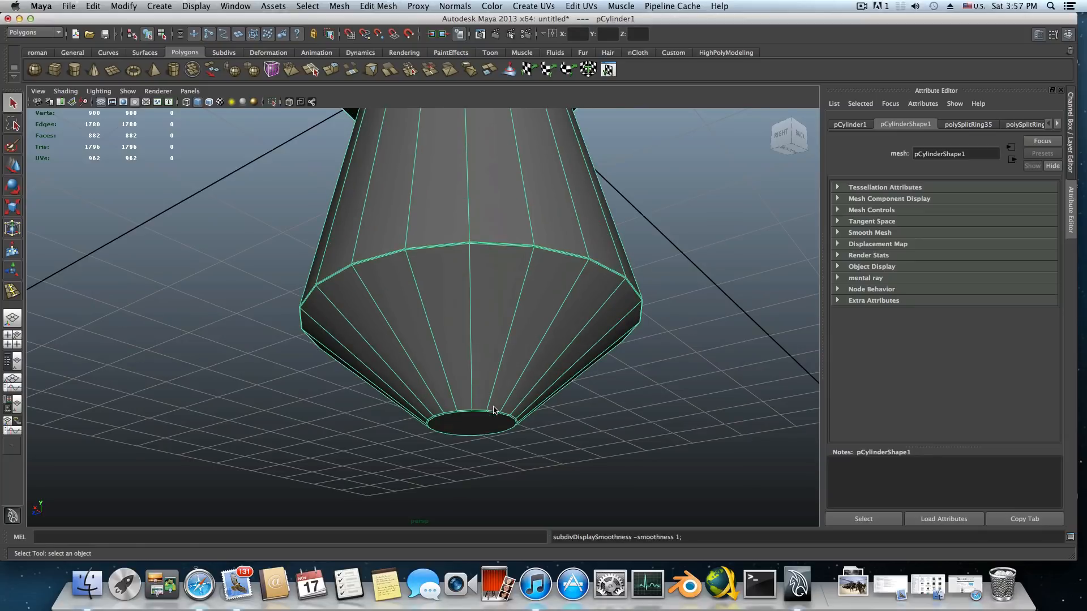
{"action": "left_click_drag", "start_coordinate": [488, 422], "coordinate": [442, 367], "text": "alt"}
{"action": "right_click_drag", "start_coordinate": [443, 364], "coordinate": [481, 361], "text": "alt"}
{"action": "middle_click_drag", "start_coordinate": [481, 362], "coordinate": [469, 386], "text": "alt"}
{"action": "right_click_drag", "start_coordinate": [467, 341], "coordinate": [470, 360]}
{"action": "left_click", "coordinate": [469, 360]}
{"action": "scroll", "coordinate": [485, 358], "scroll_direction": "down", "scroll_amount": 3}
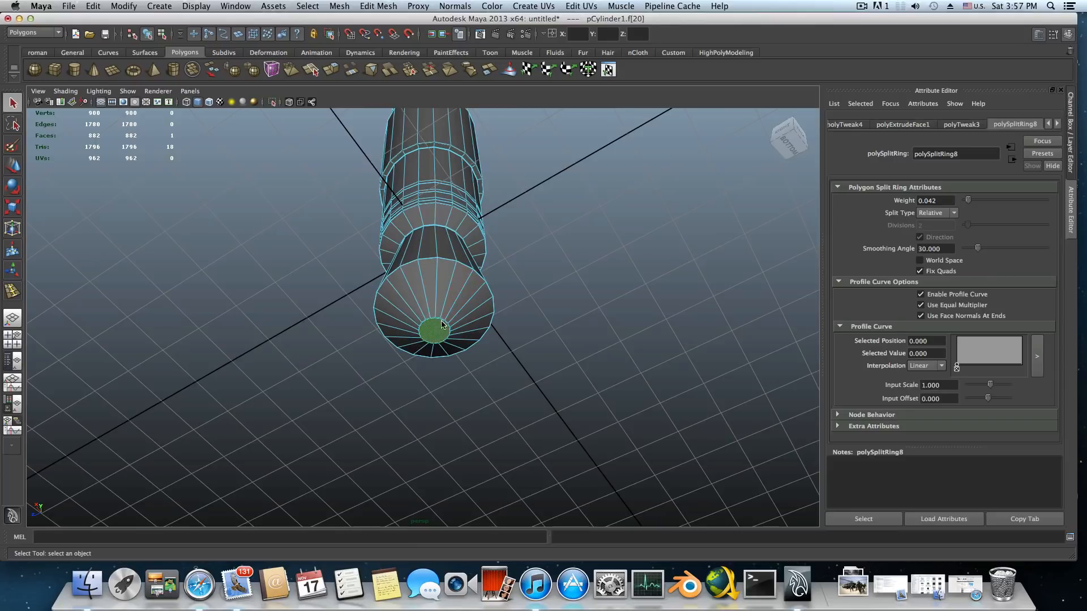
{"action": "scroll", "coordinate": [428, 326], "scroll_direction": "up", "scroll_amount": 5}
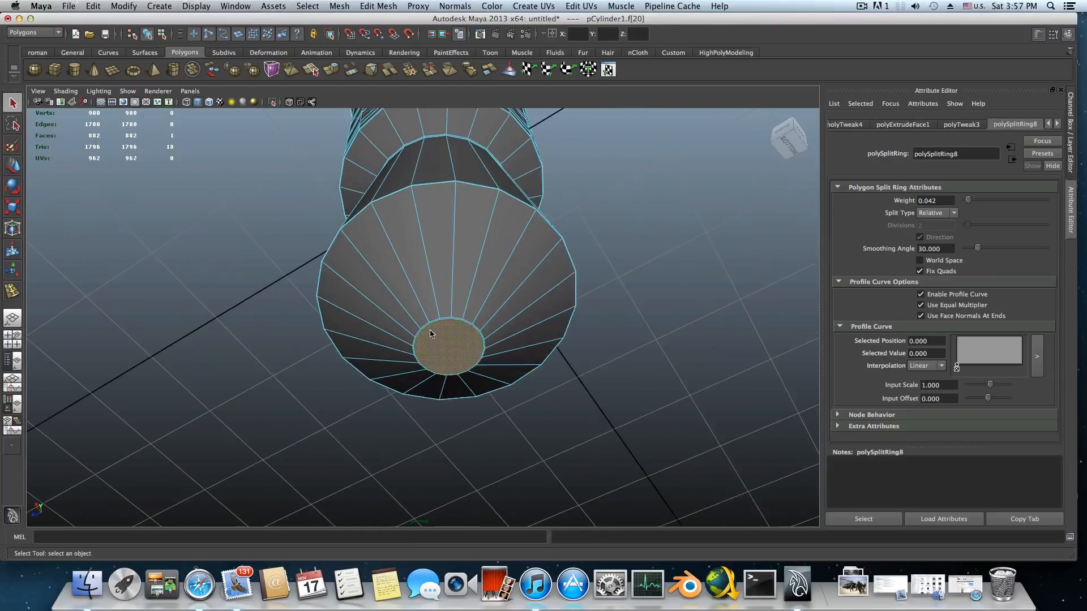
{"action": "left_click", "coordinate": [374, 6]}
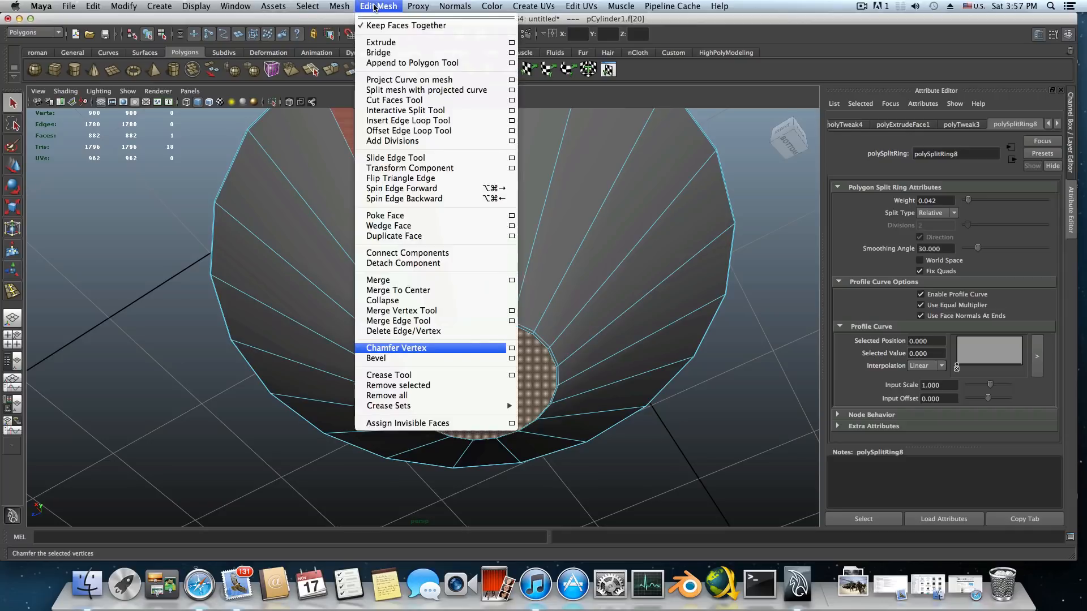
{"action": "left_click", "coordinate": [399, 215]}
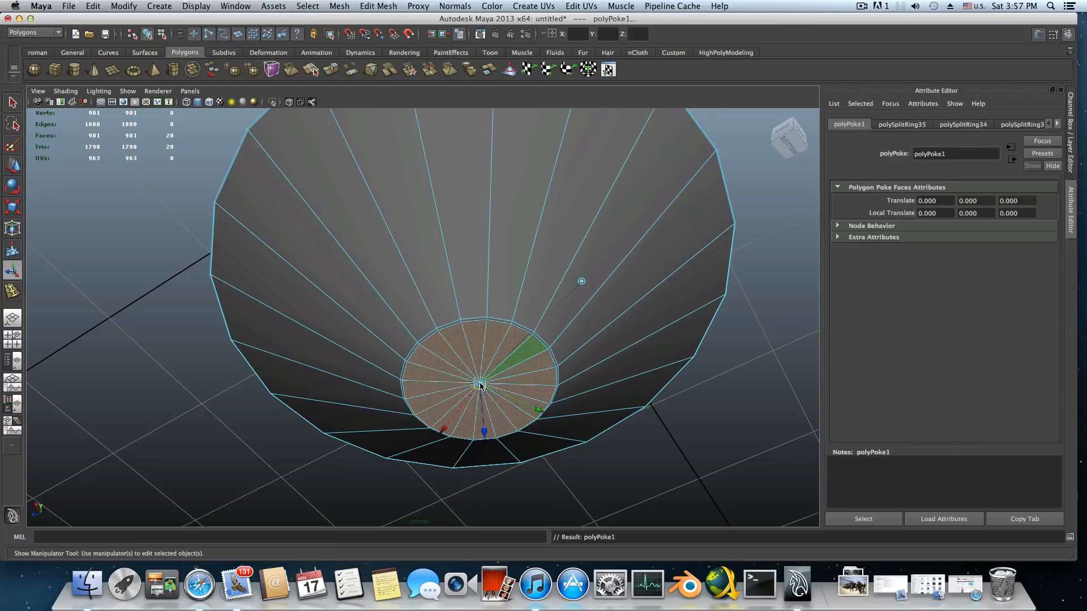
- Chamfer the centre vertex of the tip's end cap
{"action": "right_click_drag", "start_coordinate": [480, 384], "coordinate": [480, 399]}
{"action": "right_click_drag", "start_coordinate": [451, 327], "coordinate": [406, 325]}
{"action": "left_click", "coordinate": [480, 384]}
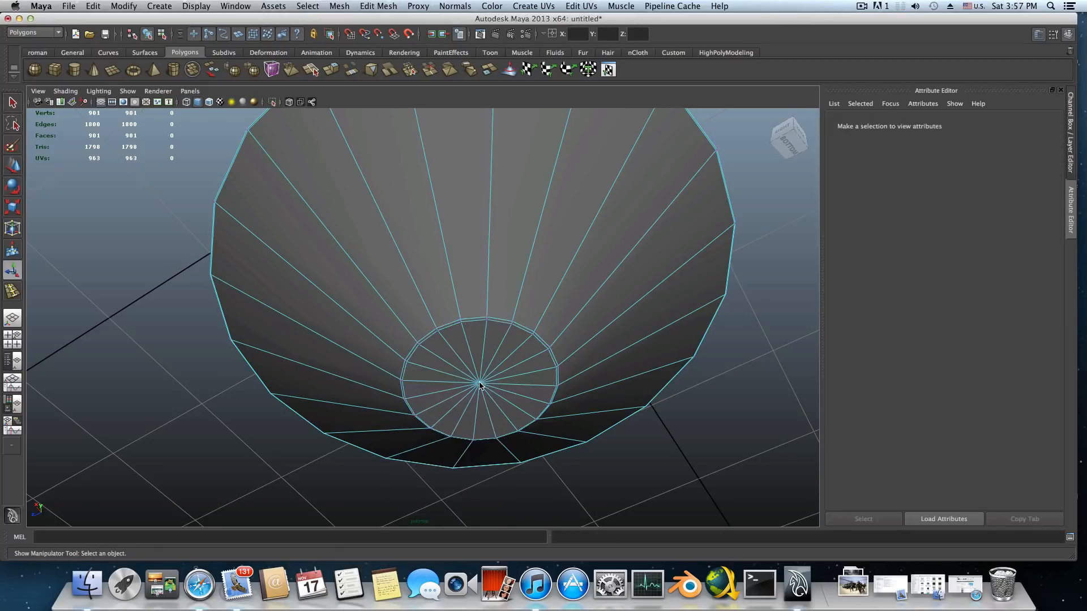
{"action": "left_click", "coordinate": [341, 8]}
{"action": "mouse_move", "coordinate": [378, 7]}
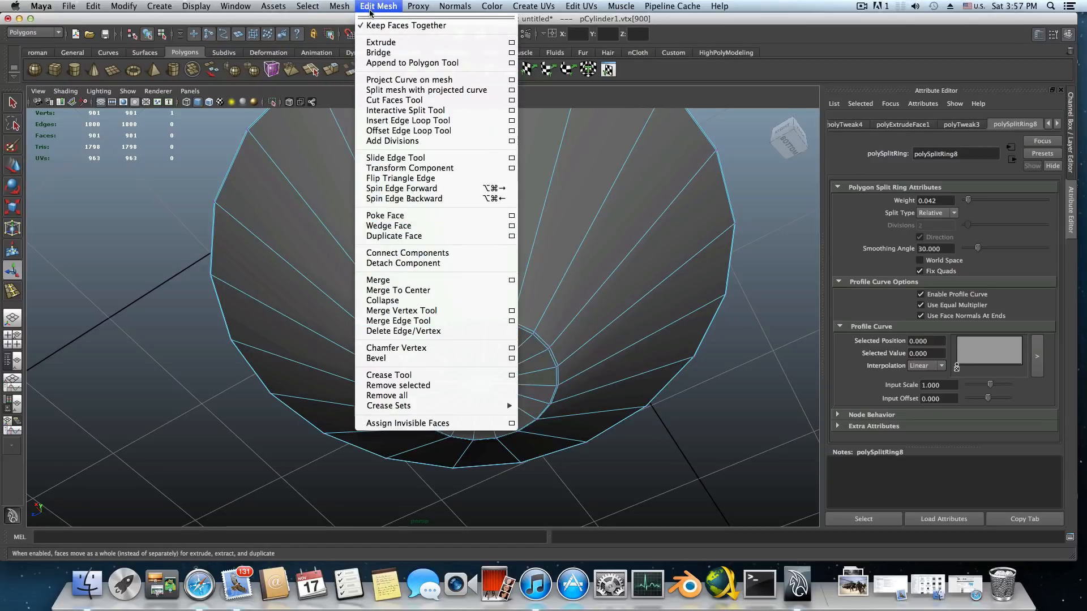
{"action": "left_click", "coordinate": [397, 348]}
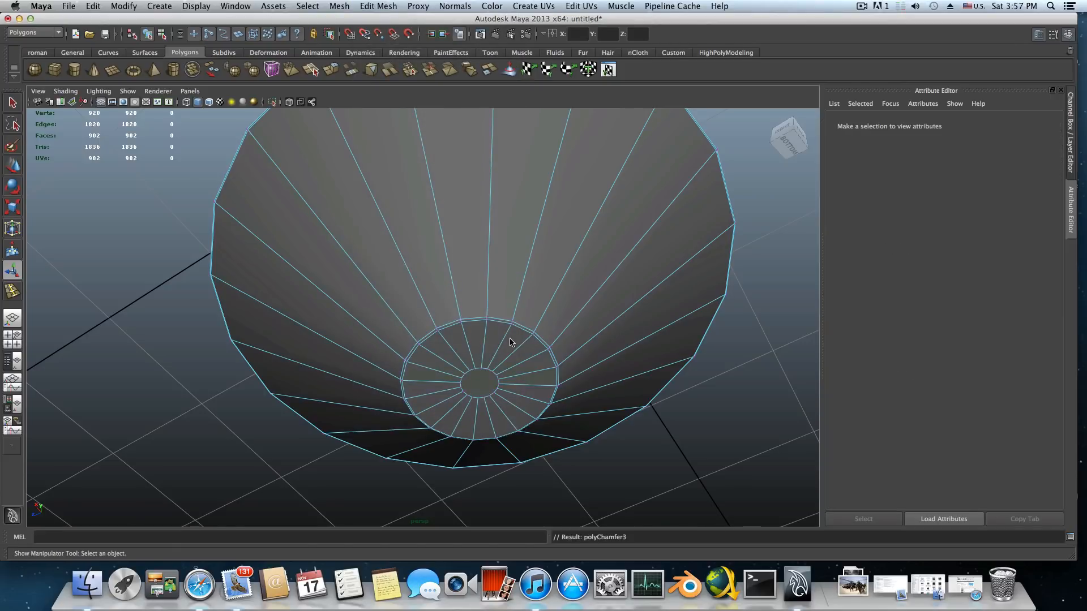
- Insert an edge loop on the end cap just inside its outer rim
{"action": "right_click_drag", "start_coordinate": [510, 339], "coordinate": [560, 347], "text": "alt"}
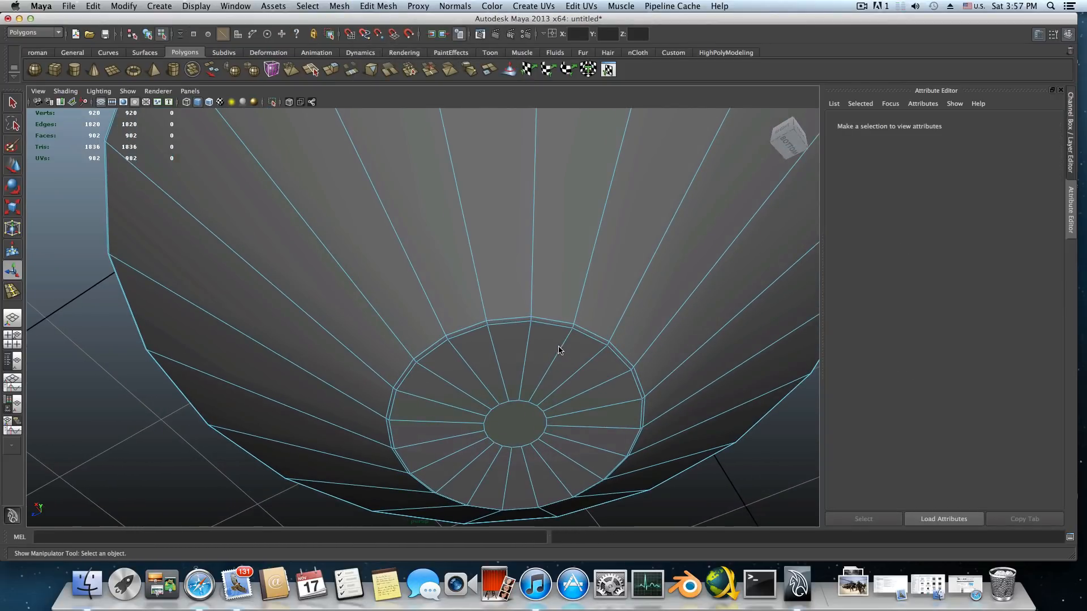
{"action": "left_click", "coordinate": [560, 349]}
{"action": "right_click_drag", "start_coordinate": [559, 349], "coordinate": [532, 361], "text": "shift"}
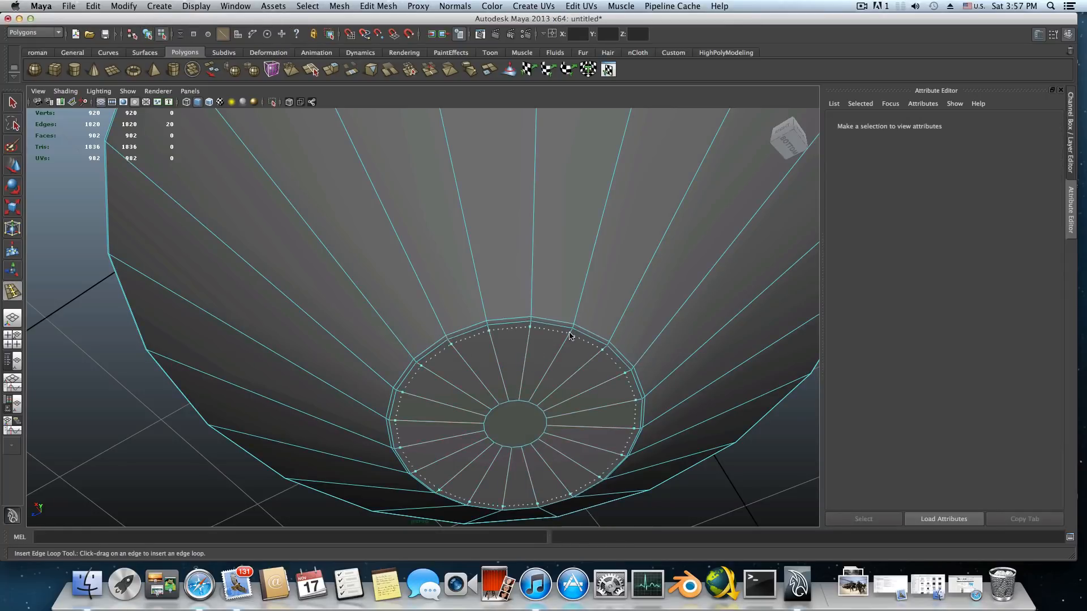
{"action": "left_click_drag", "start_coordinate": [570, 334], "coordinate": [572, 333]}
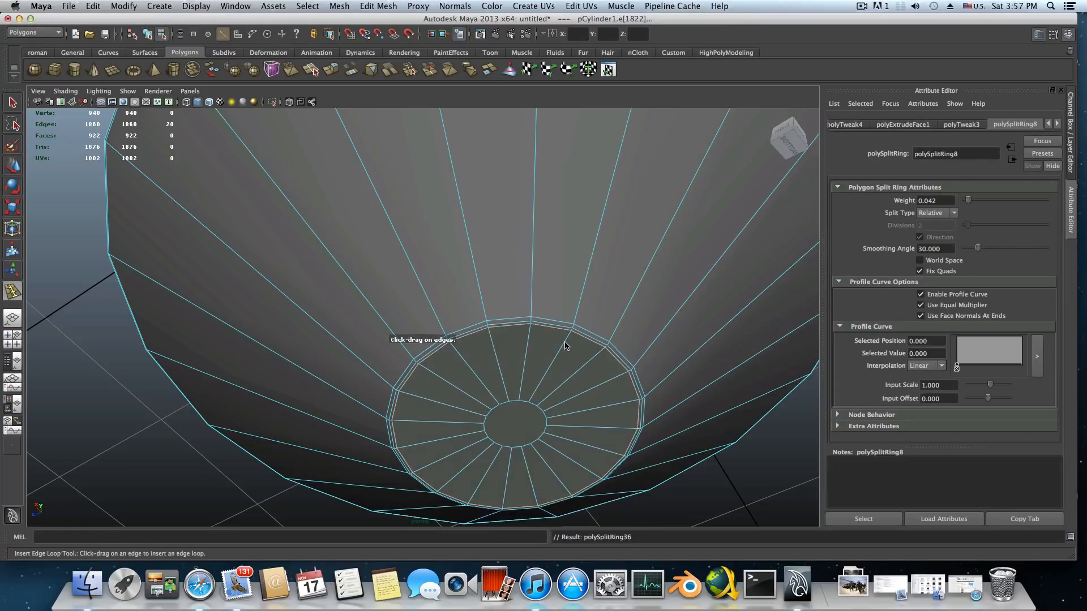
{"action": "left_click", "coordinate": [564, 344]}
- Leave the Insert Edge Loop Tool and return to object mode with the whole cylinder selected
{"action": "left_click", "coordinate": [5, 97]}
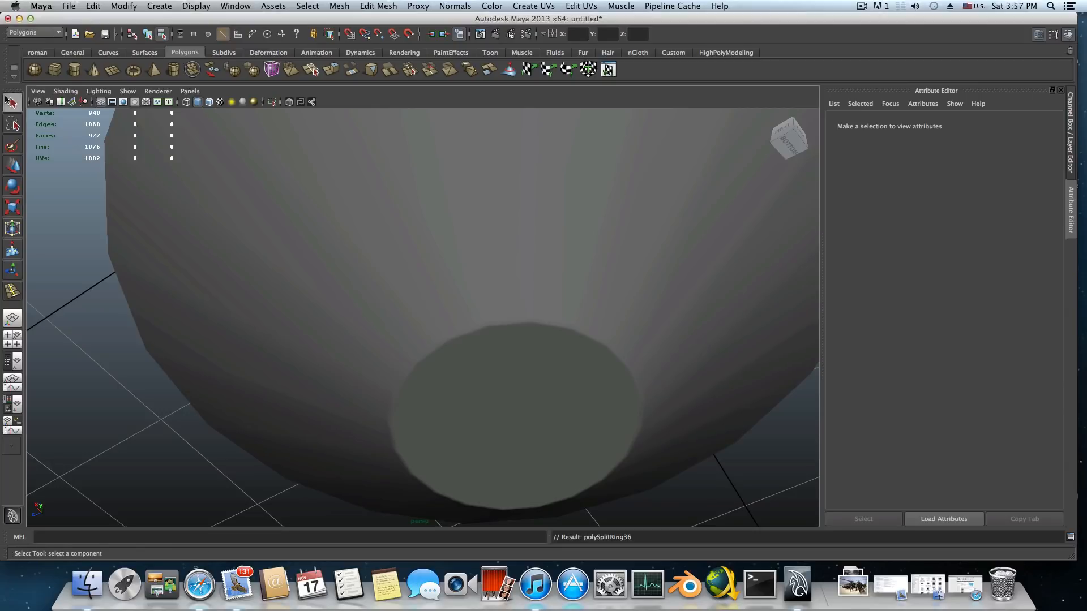
{"action": "left_click", "coordinate": [390, 210]}
{"action": "left_click_drag", "start_coordinate": [525, 213], "coordinate": [441, 285], "text": "alt"}
{"action": "key", "text": "F8"}
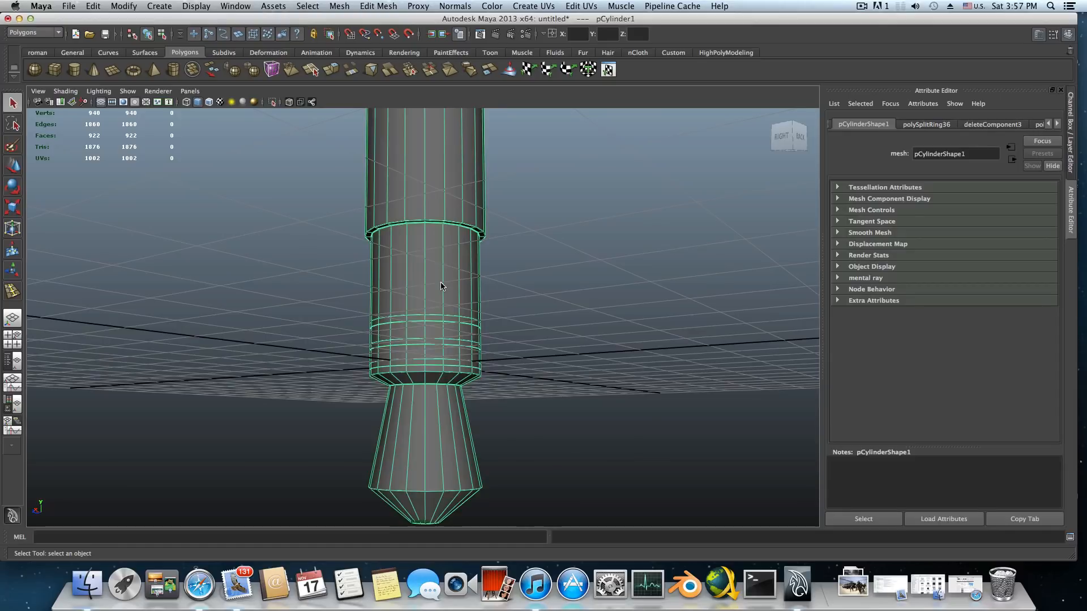
- Examine the whole cylinder from several angles, including the end cap of the tip, the stepped body and the hollow top
{"action": "scroll", "coordinate": [441, 286], "scroll_direction": "down", "scroll_amount": 2}
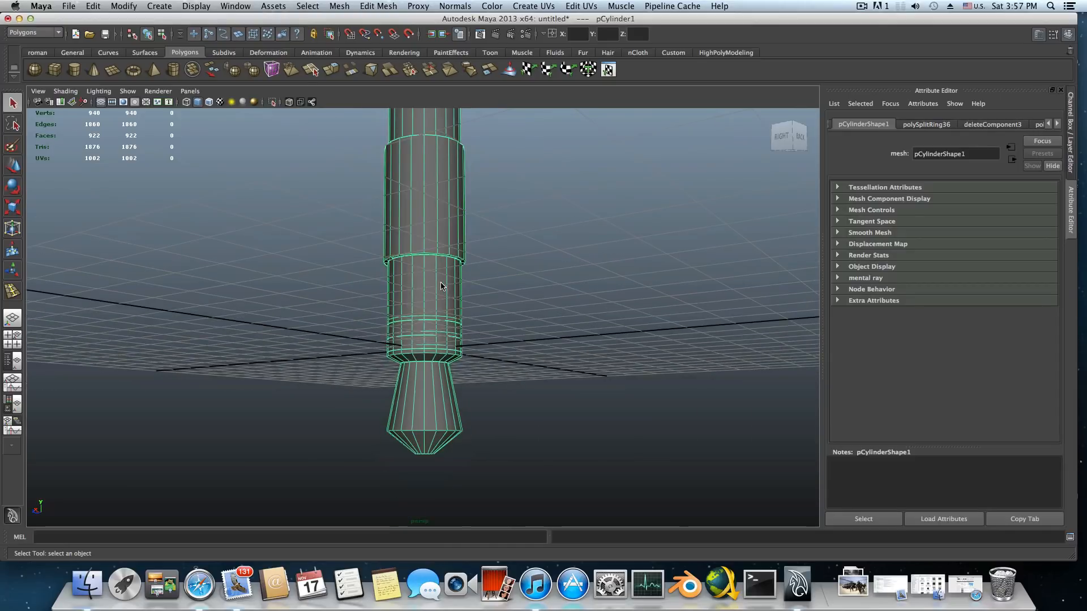
{"action": "left_click", "coordinate": [493, 340]}
{"action": "left_click_drag", "start_coordinate": [493, 340], "coordinate": [781, 298], "text": "alt"}
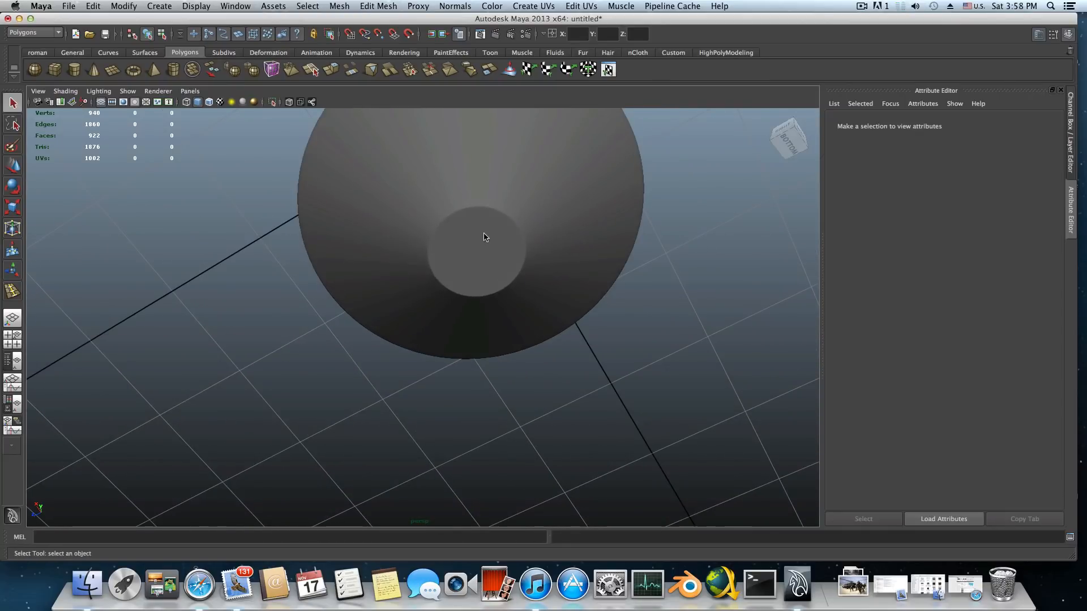
{"action": "left_click_drag", "start_coordinate": [485, 236], "coordinate": [482, 276], "text": "alt"}
{"action": "right_click_drag", "start_coordinate": [504, 263], "coordinate": [329, 220], "text": "alt"}
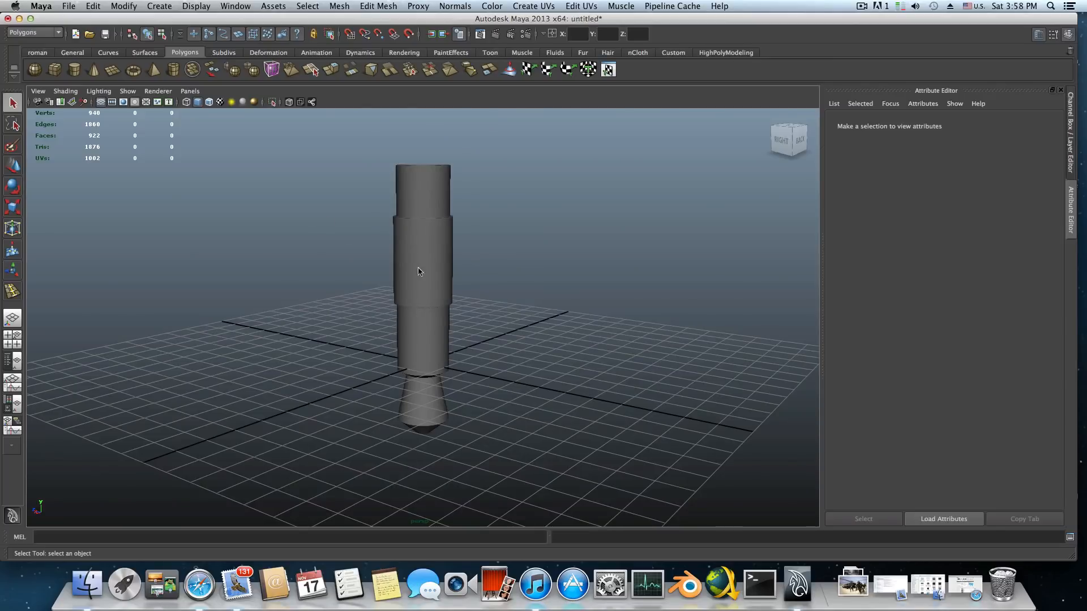
{"action": "left_click_drag", "start_coordinate": [424, 246], "coordinate": [476, 223], "text": "alt"}
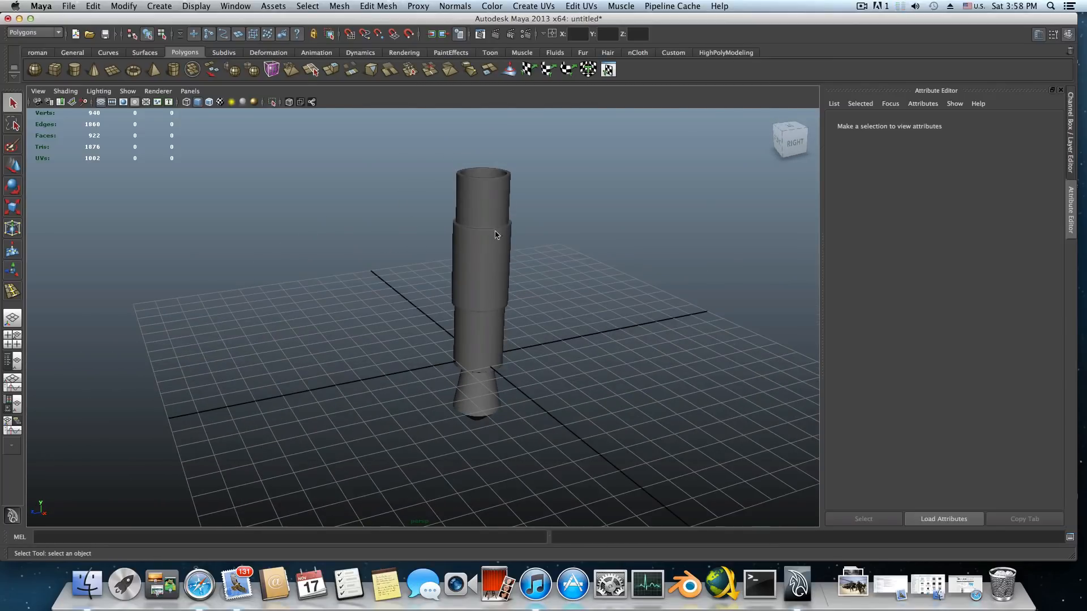
{"action": "left_click_drag", "start_coordinate": [474, 278], "coordinate": [528, 362], "text": "alt"}
{"action": "left_click_drag", "start_coordinate": [460, 338], "coordinate": [456, 331], "text": "alt"}
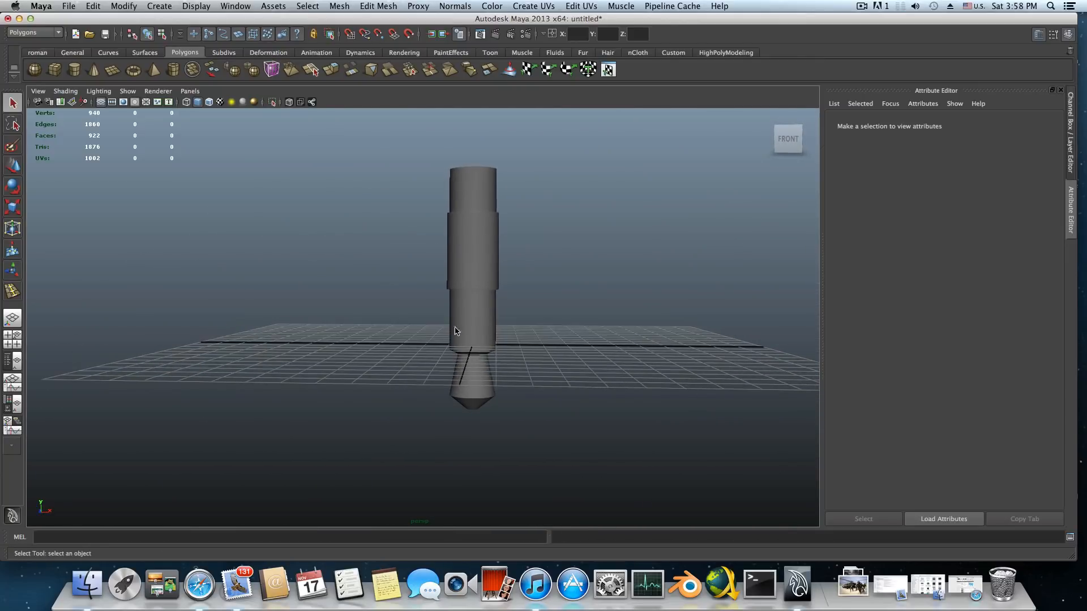
{"action": "left_click", "coordinate": [469, 327]}
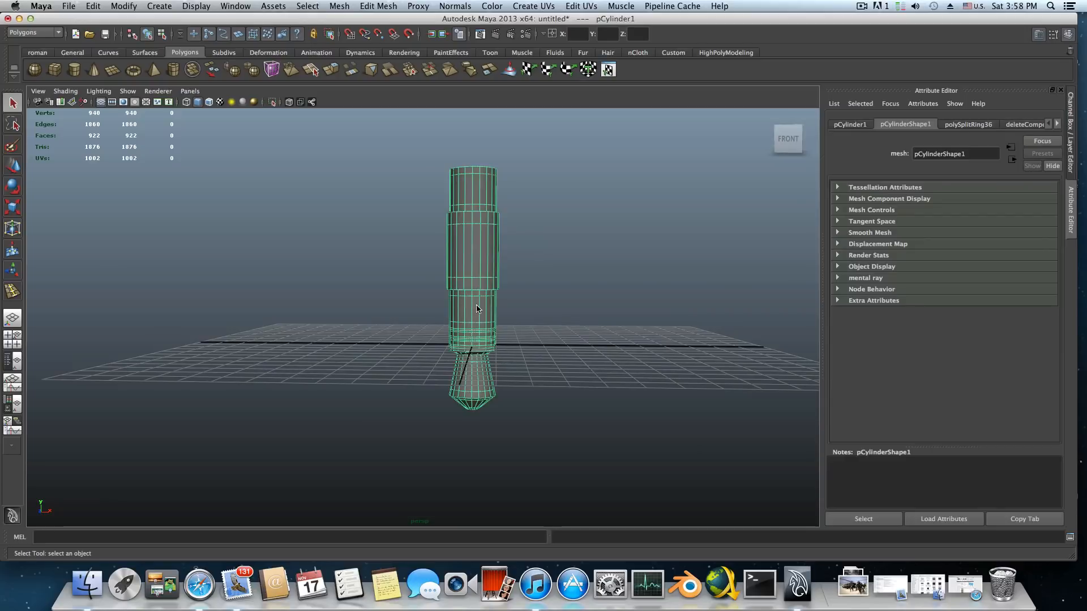
{"action": "left_click_drag", "start_coordinate": [474, 306], "coordinate": [470, 300], "text": "alt"}
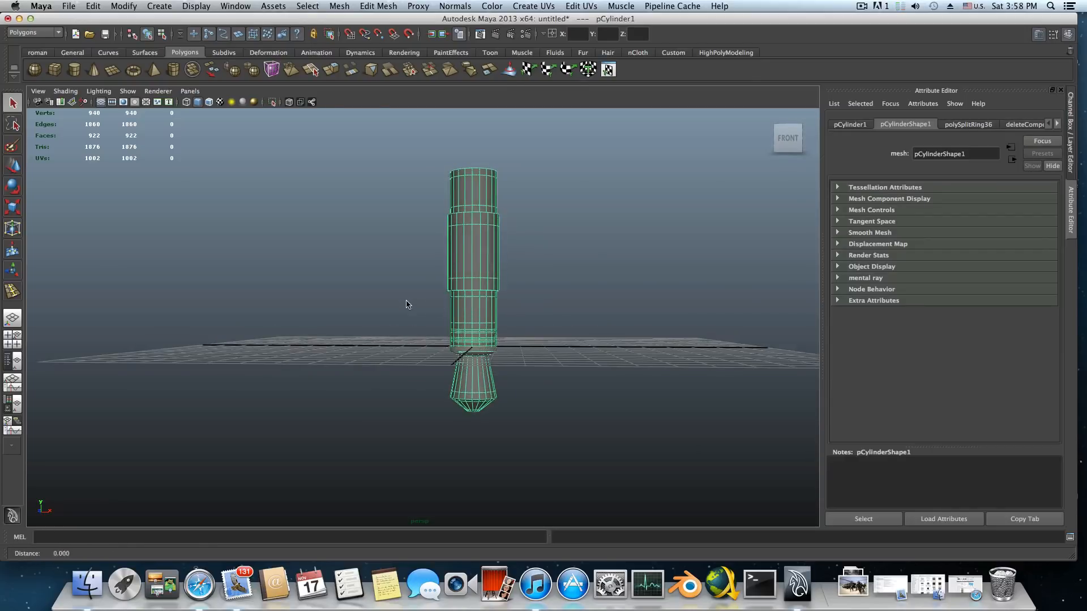
{"action": "right_click_drag", "start_coordinate": [407, 303], "coordinate": [575, 313], "text": "alt"}
{"action": "left_click_drag", "start_coordinate": [576, 313], "coordinate": [535, 336], "text": "alt"}
{"action": "right_click_drag", "start_coordinate": [534, 336], "coordinate": [469, 331], "text": "alt"}
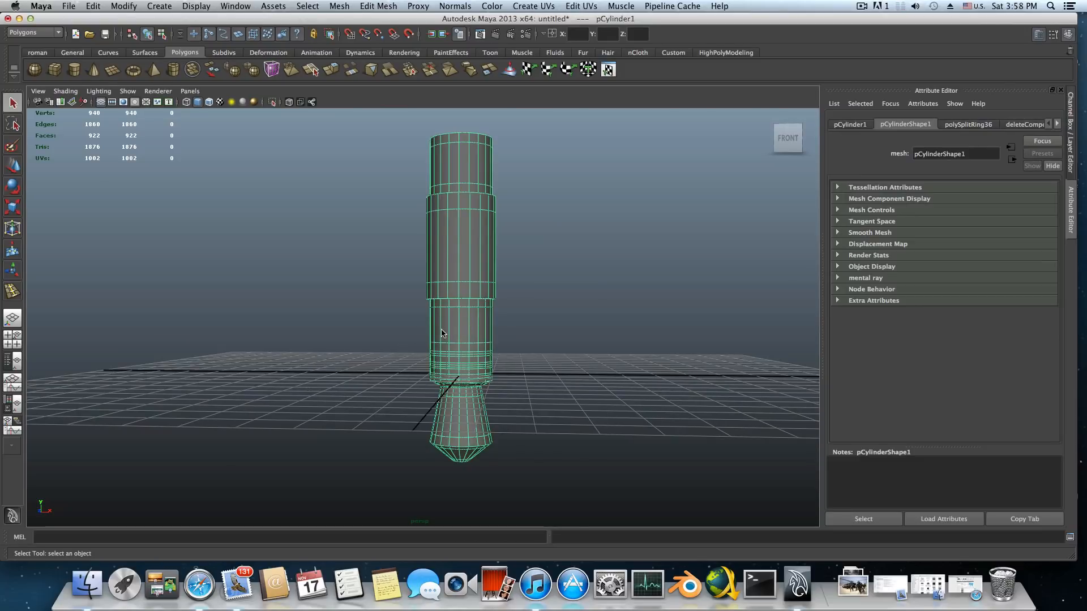
{"action": "left_click_drag", "start_coordinate": [442, 334], "coordinate": [456, 308], "text": "alt"}
- Select the vertices of the lower rings and the tapered tip, and move them down to lengthen the lower section
{"action": "right_click_drag", "start_coordinate": [464, 287], "coordinate": [391, 286]}
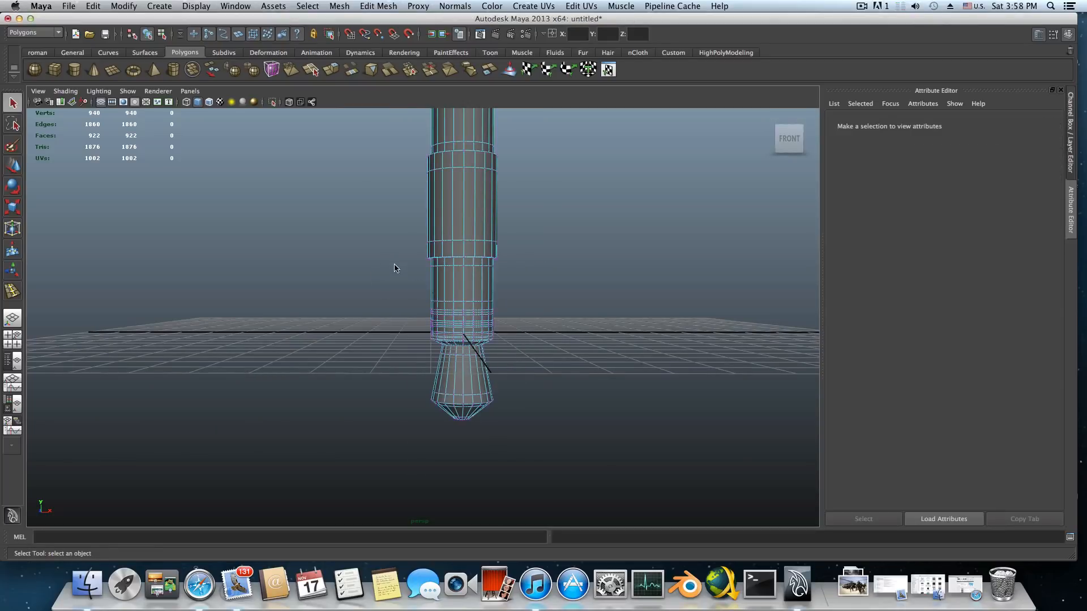
{"action": "left_click_drag", "start_coordinate": [409, 290], "coordinate": [560, 464]}
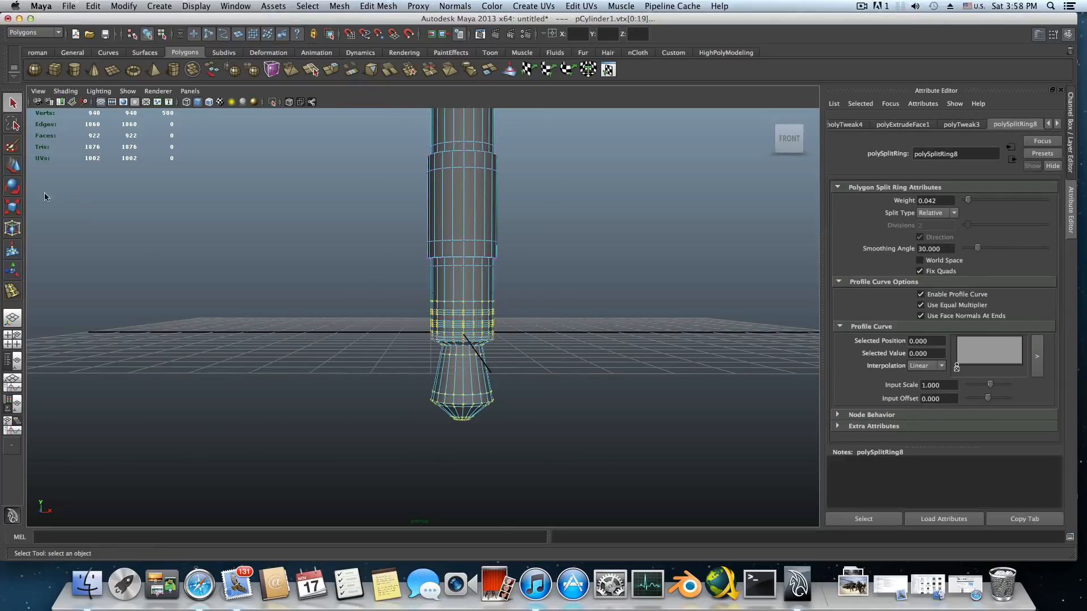
{"action": "left_click", "coordinate": [13, 165]}
{"action": "left_click_drag", "start_coordinate": [463, 288], "coordinate": [451, 340]}
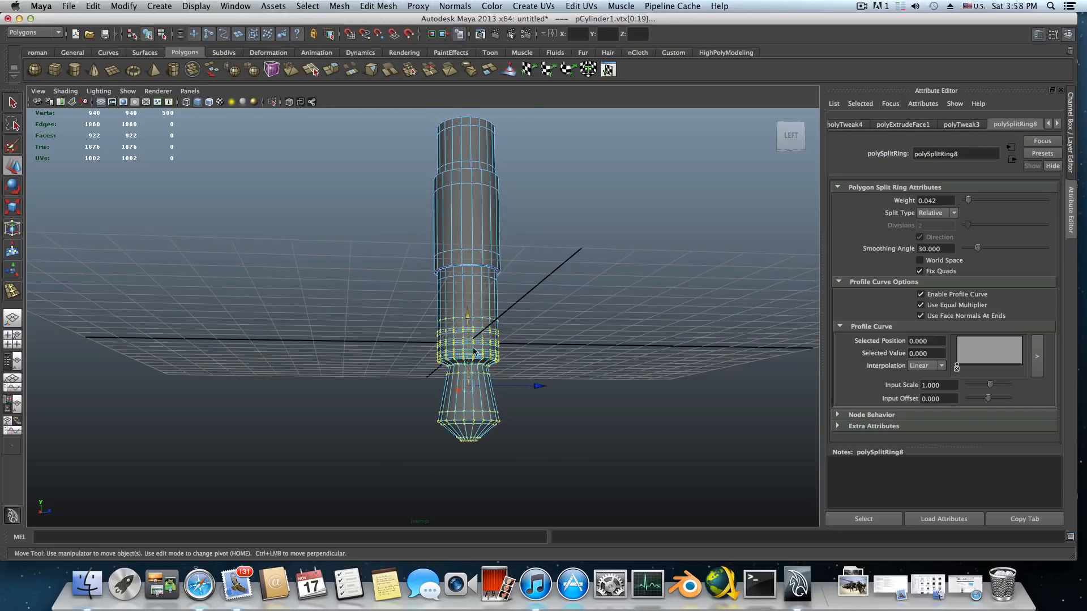
- Move the vertices around the lower edge of the wide middle section slightly down, then return to object mode without smooth preview
{"action": "left_click_drag", "start_coordinate": [474, 352], "coordinate": [434, 378], "text": "alt"}
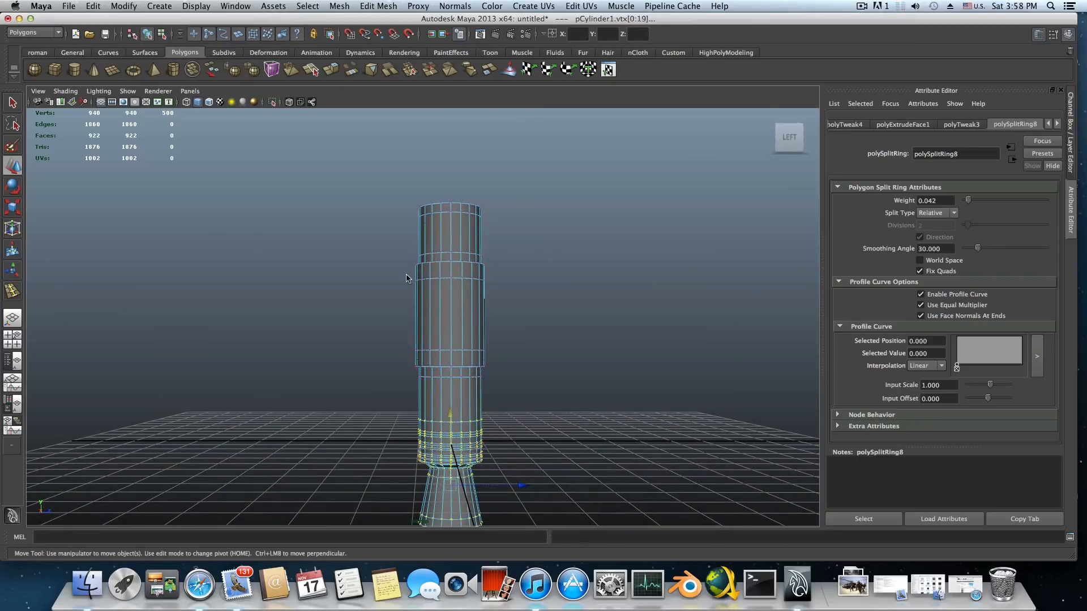
{"action": "left_click_drag", "start_coordinate": [389, 343], "coordinate": [497, 368]}
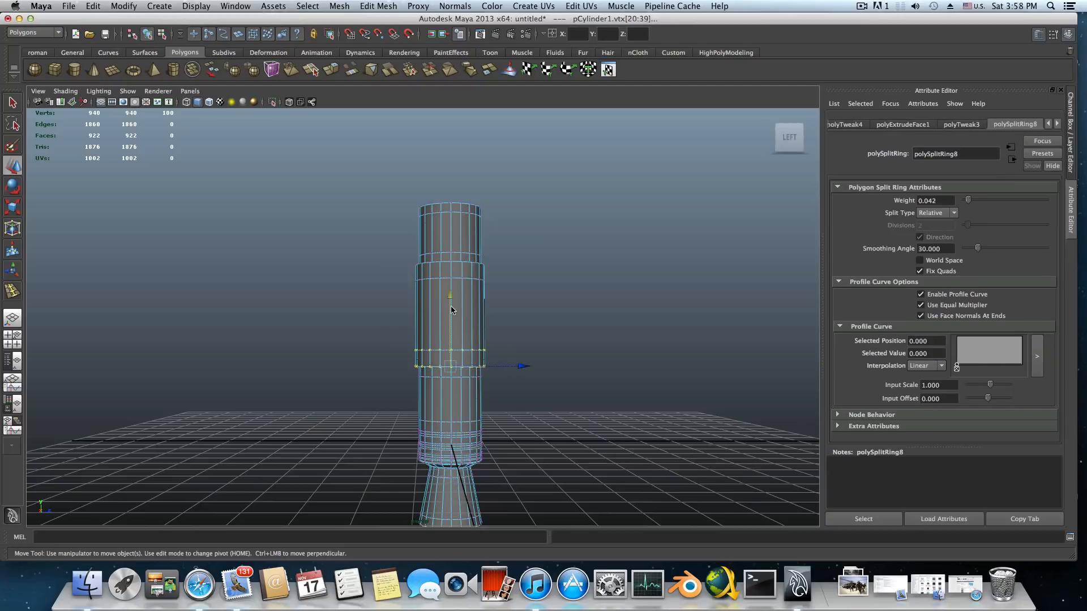
{"action": "left_click_drag", "start_coordinate": [453, 306], "coordinate": [464, 255], "text": "alt"}
{"action": "right_click_drag", "start_coordinate": [464, 255], "coordinate": [616, 409], "text": "alt"}
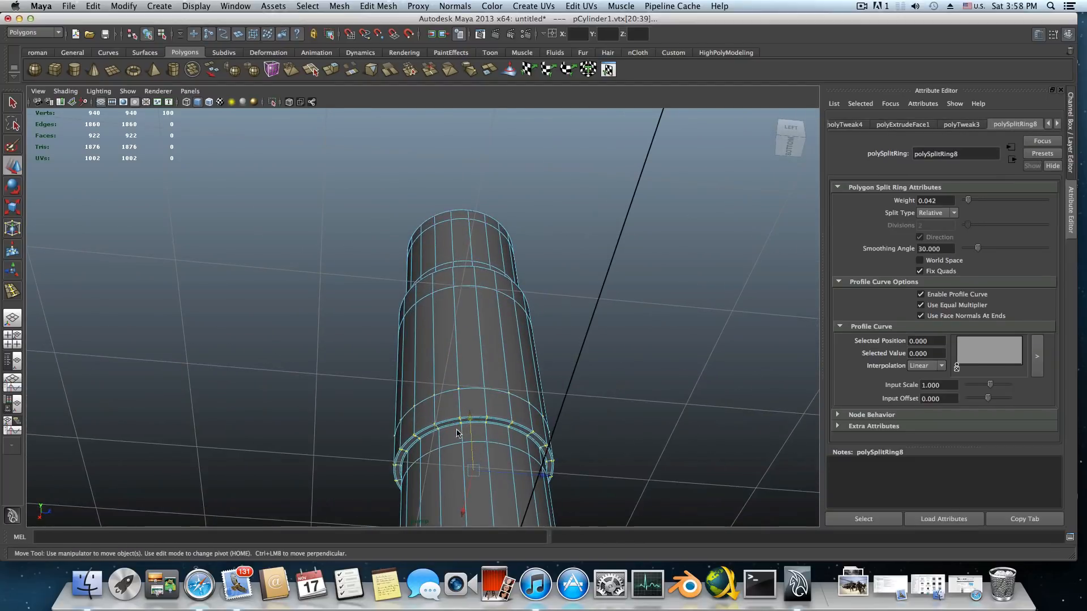
{"action": "left_click_drag", "start_coordinate": [459, 426], "coordinate": [527, 428], "text": "alt"}
{"action": "right_click_drag", "start_coordinate": [527, 428], "coordinate": [506, 334], "text": "alt"}
{"action": "left_click_drag", "start_coordinate": [478, 322], "coordinate": [479, 330]}
{"action": "right_click_drag", "start_coordinate": [559, 341], "coordinate": [554, 339], "text": "alt"}
{"action": "scroll", "coordinate": [554, 341], "scroll_direction": "down", "scroll_amount": 2}
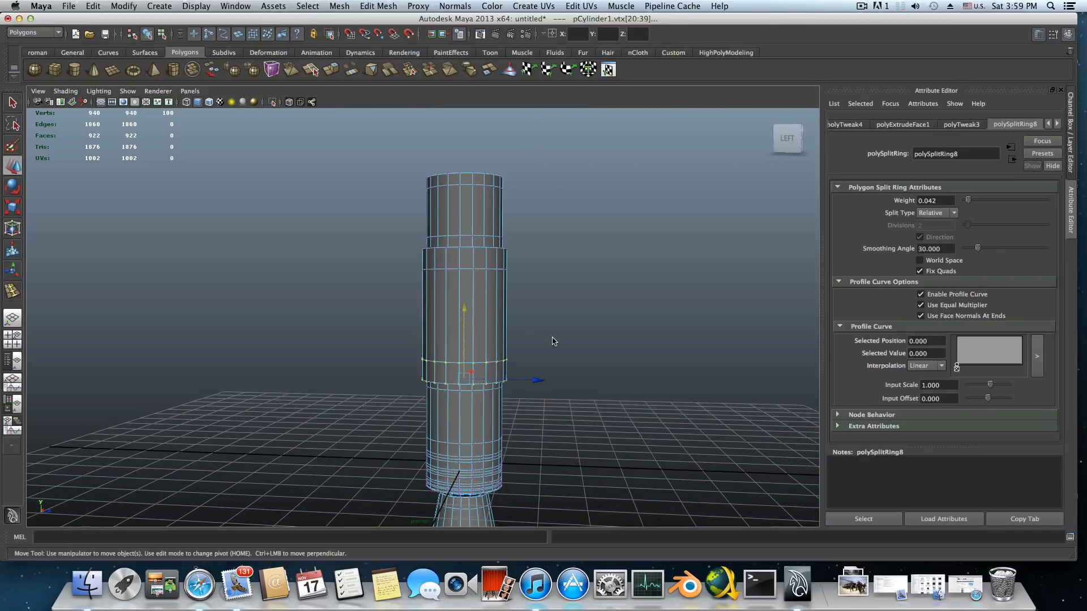
{"action": "key", "text": "F8"}
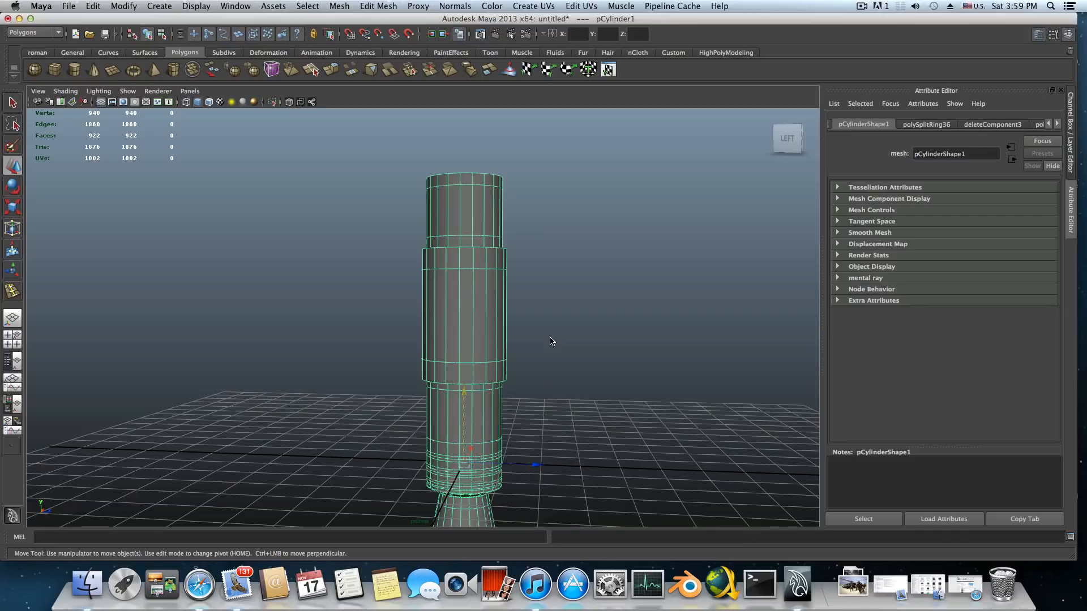
{"action": "key", "text": "1"}
- Examine the unsmoothed cylinder's adjusted proportions, from the tapered tip and rings up to the hollow top
{"action": "left_click_drag", "start_coordinate": [518, 362], "coordinate": [371, 349], "text": "alt"}
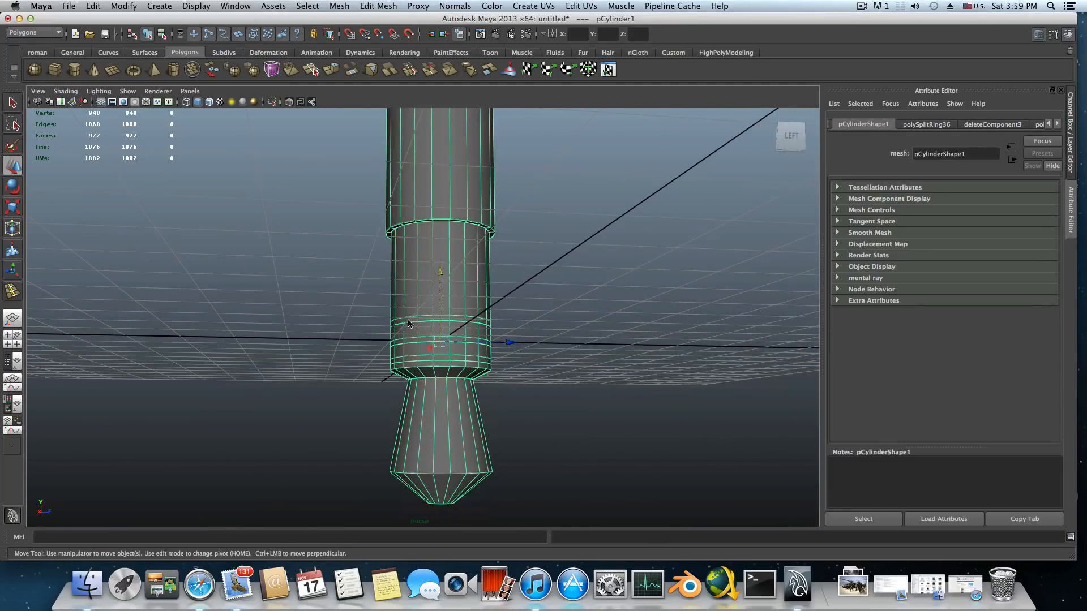
{"action": "left_click_drag", "start_coordinate": [459, 232], "coordinate": [463, 274], "text": "alt"}
{"action": "middle_click_drag", "start_coordinate": [464, 275], "coordinate": [453, 345], "text": "alt"}
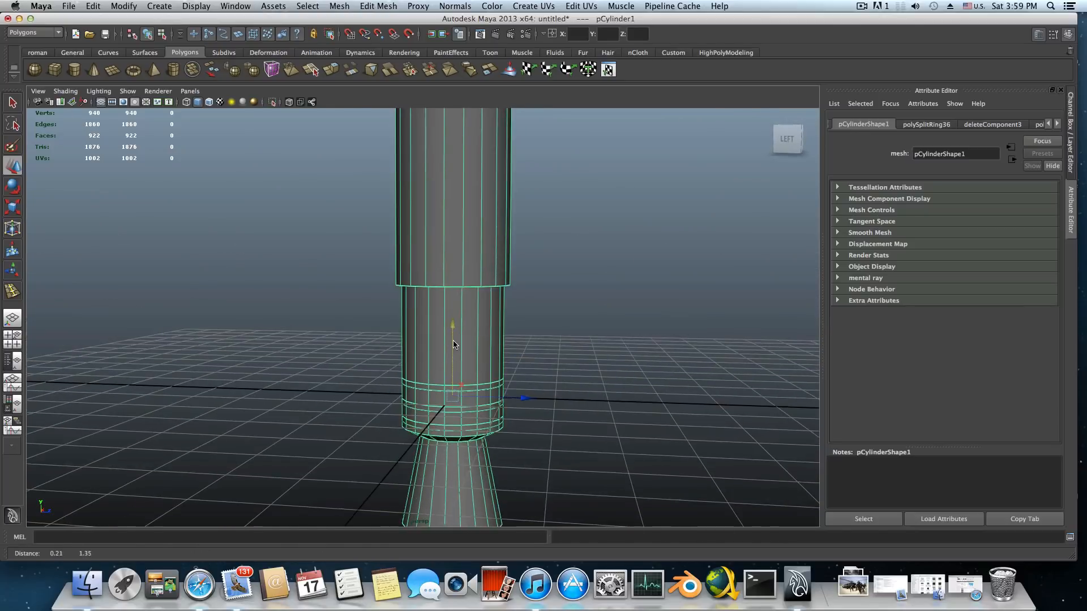
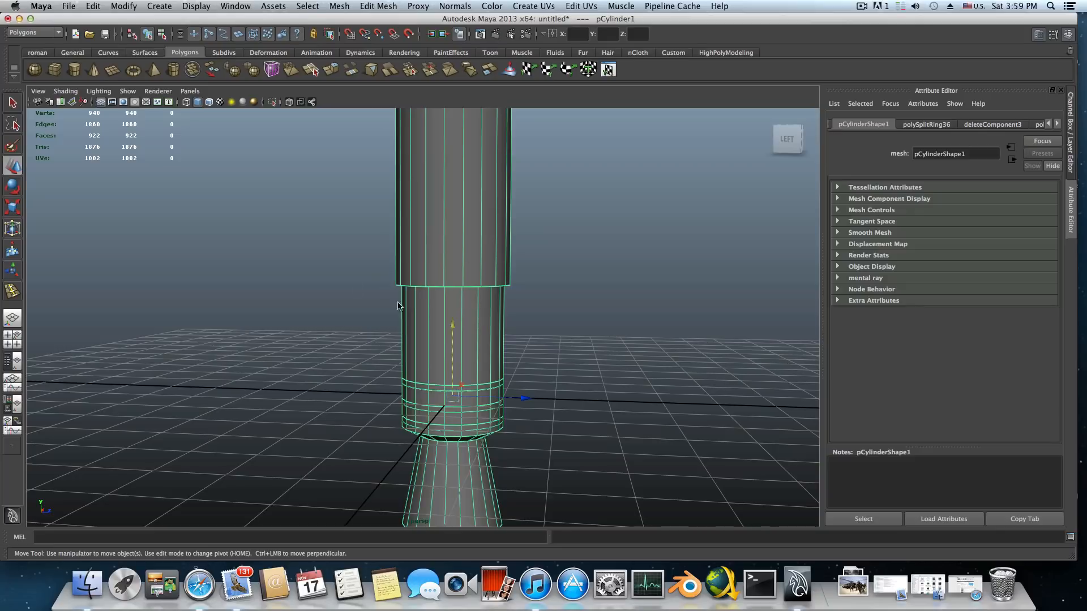
{"action": "left_click_drag", "start_coordinate": [426, 285], "coordinate": [427, 283], "text": "alt"}
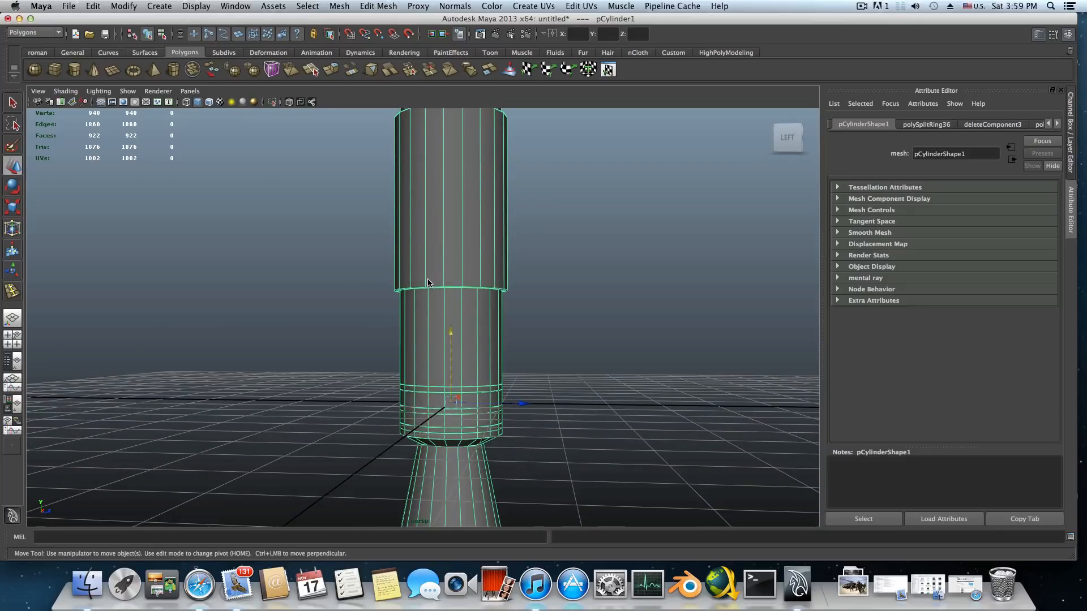
{"action": "scroll", "coordinate": [427, 283], "scroll_direction": "down", "scroll_amount": 3}
{"action": "left_click_drag", "start_coordinate": [427, 283], "coordinate": [413, 311], "text": "alt"}
{"action": "middle_click_drag", "start_coordinate": [390, 265], "coordinate": [390, 341], "text": "alt"}
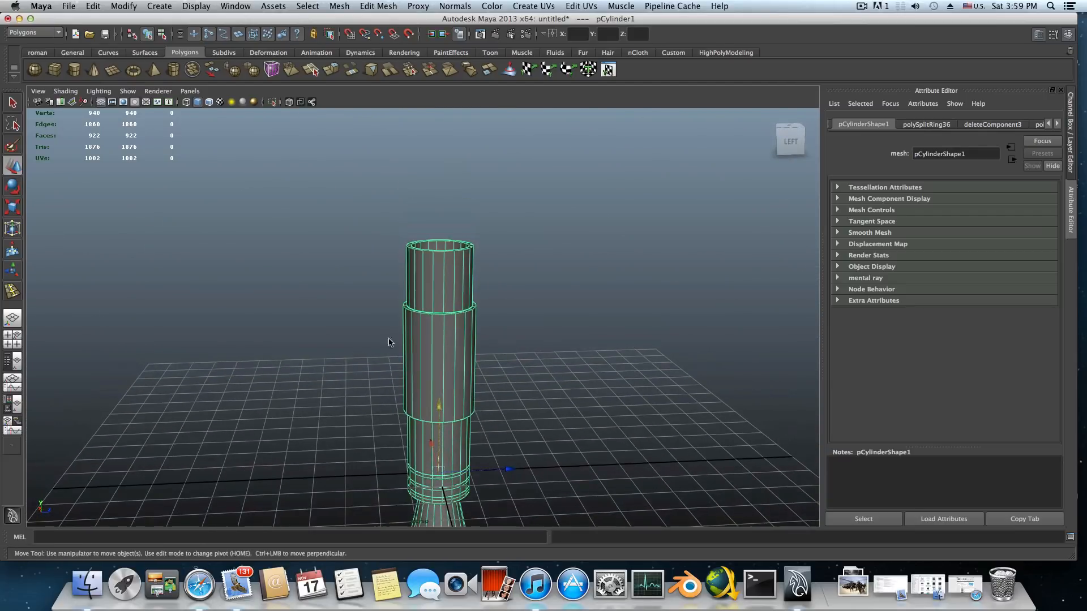
{"action": "right_click_drag", "start_coordinate": [391, 342], "coordinate": [578, 354], "text": "alt"}
{"action": "left_click_drag", "start_coordinate": [545, 303], "coordinate": [543, 361], "text": "alt"}
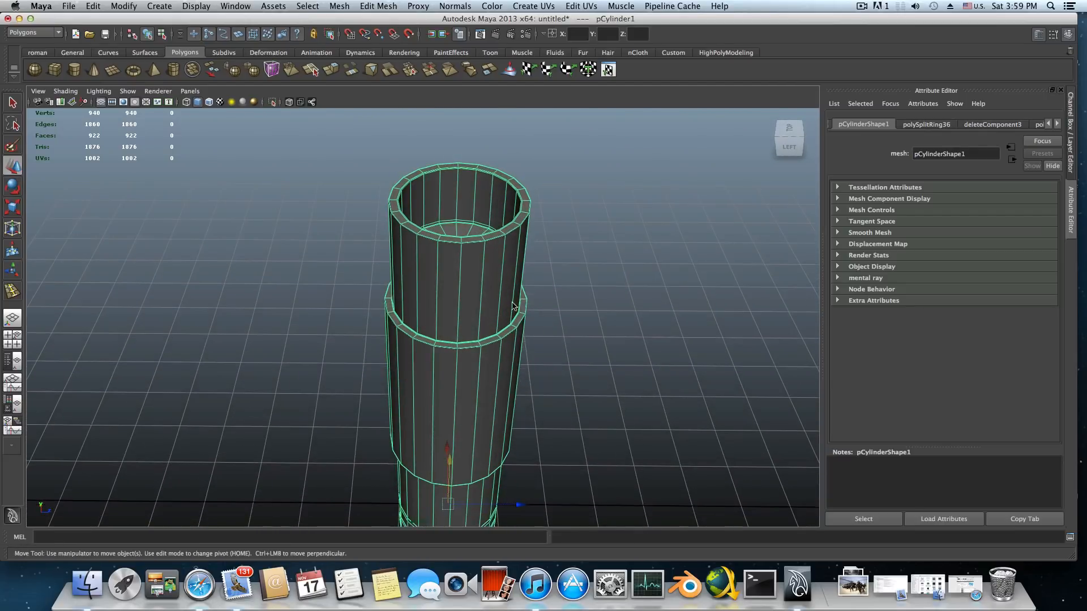
{"action": "right_click_drag", "start_coordinate": [589, 289], "coordinate": [453, 309], "text": "alt"}
{"action": "left_click_drag", "start_coordinate": [450, 340], "coordinate": [444, 296], "text": "alt"}
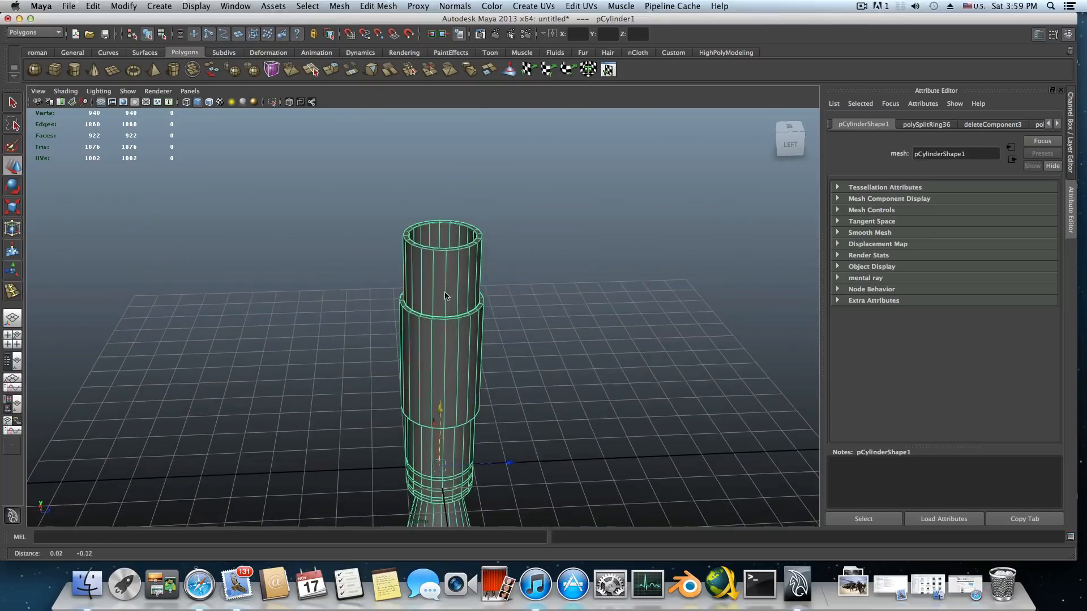
{"action": "middle_click_drag", "start_coordinate": [444, 297], "coordinate": [415, 170], "text": "alt"}
{"action": "right_click_drag", "start_coordinate": [517, 286], "coordinate": [454, 305], "text": "alt"}
{"action": "left_click_drag", "start_coordinate": [491, 328], "coordinate": [306, 344]}
{"action": "key", "text": "ctrl+z"}
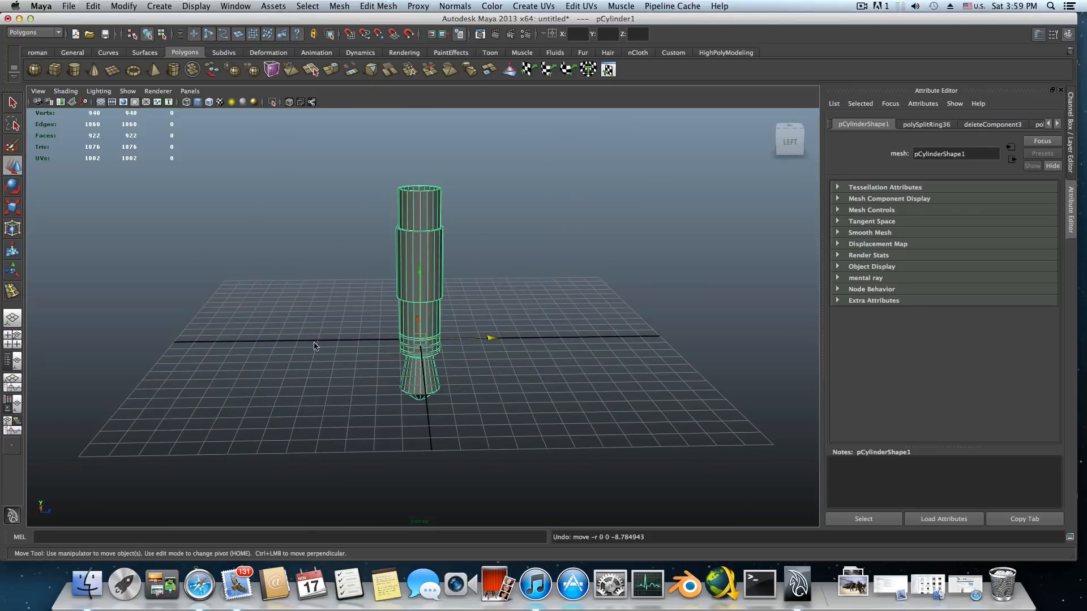
- Show the Channel Box / Layer Editor, create a display layer containing the selected cylinder, and hide that layer
{"action": "left_click", "coordinate": [856, 255]}
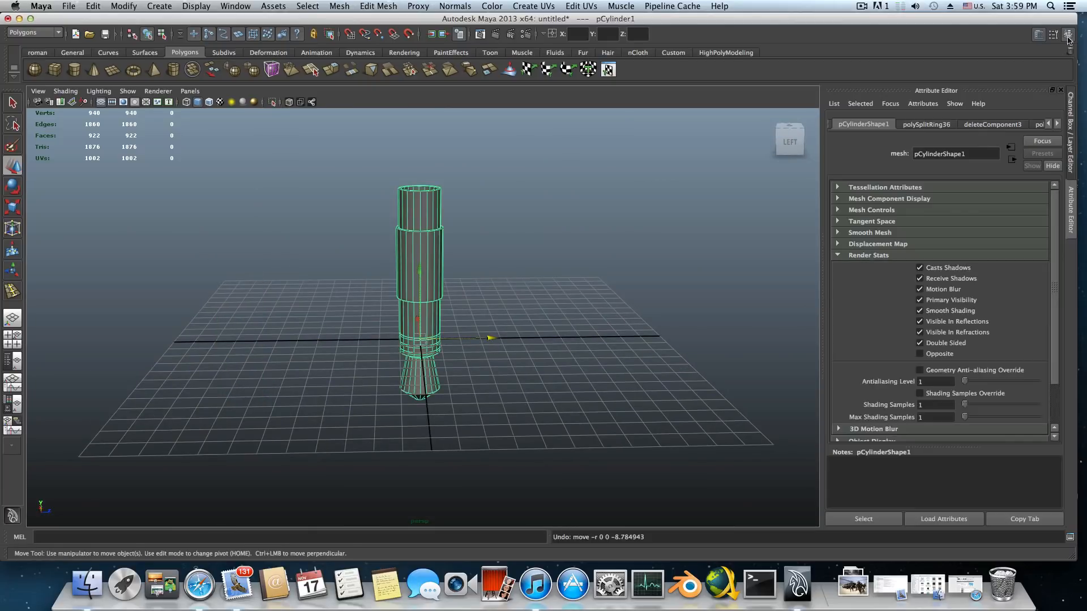
{"action": "left_click", "coordinate": [1068, 34]}
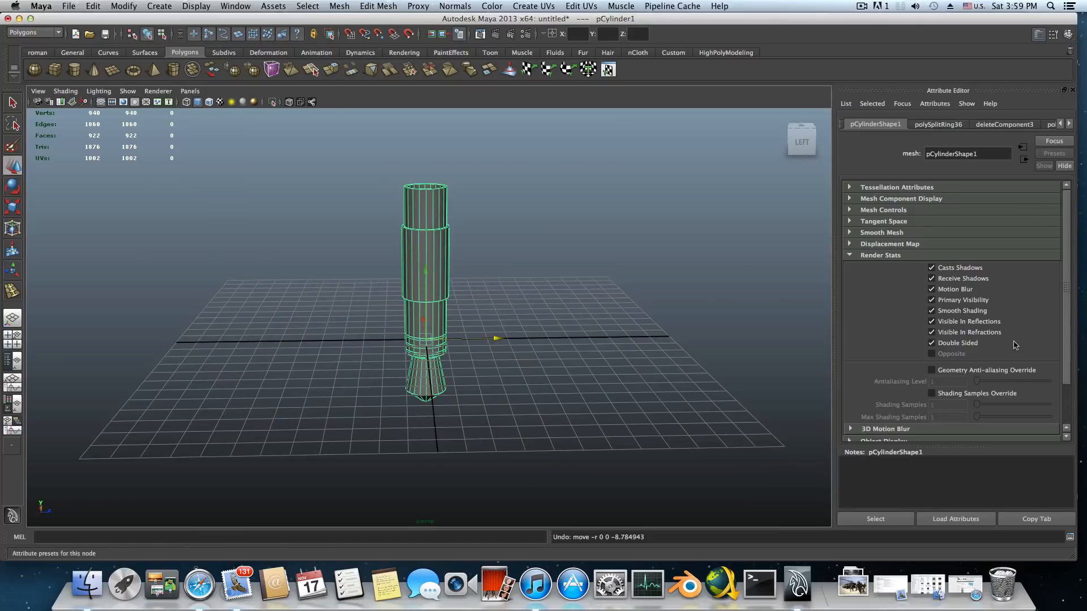
{"action": "left_click", "coordinate": [1067, 35]}
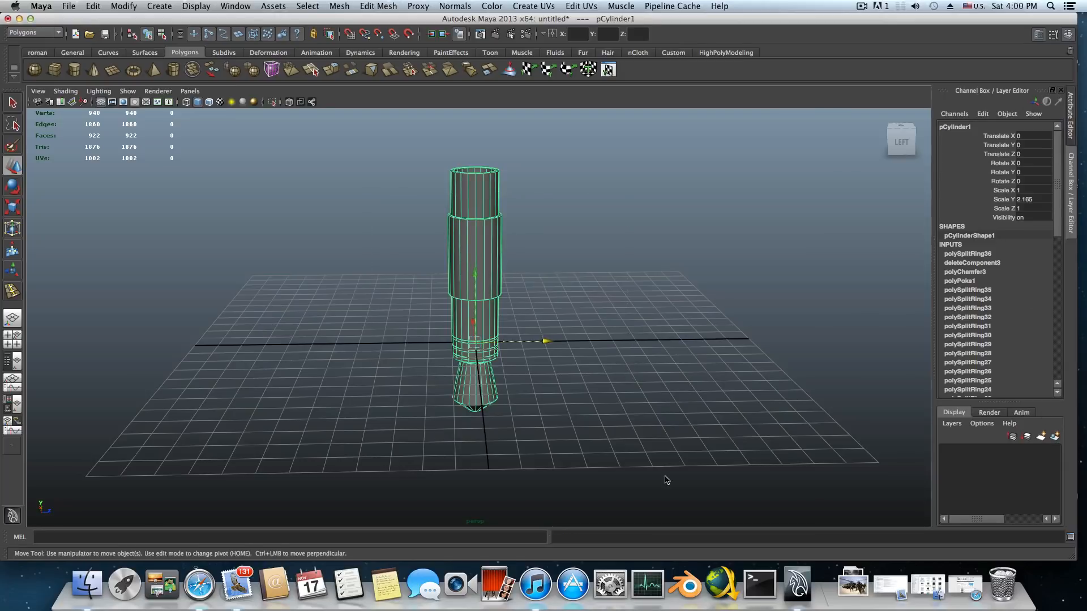
{"action": "left_click", "coordinate": [1055, 437]}
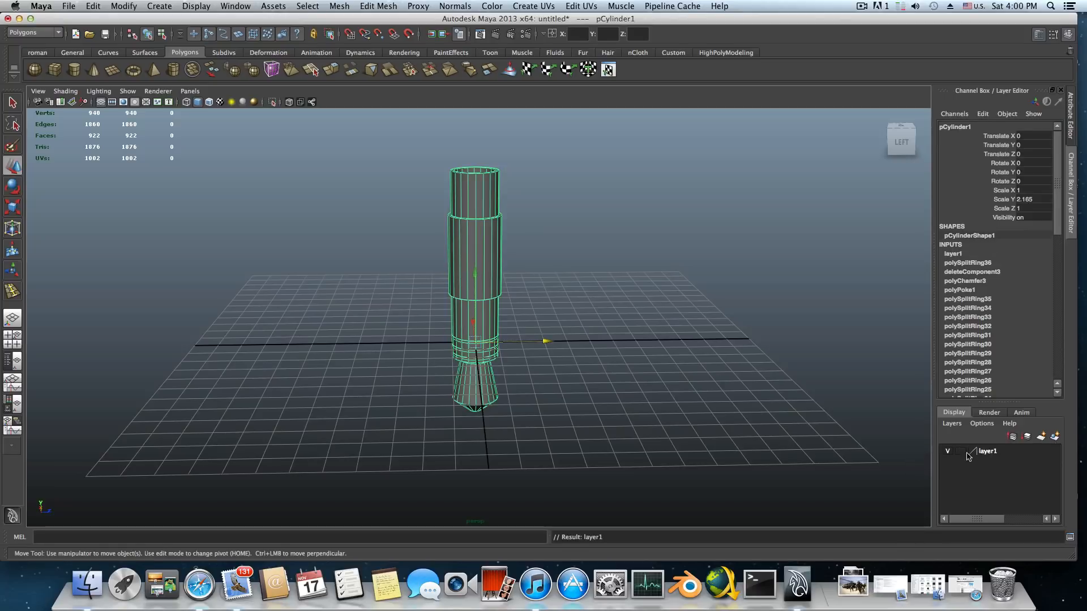
{"action": "left_click", "coordinate": [947, 452]}
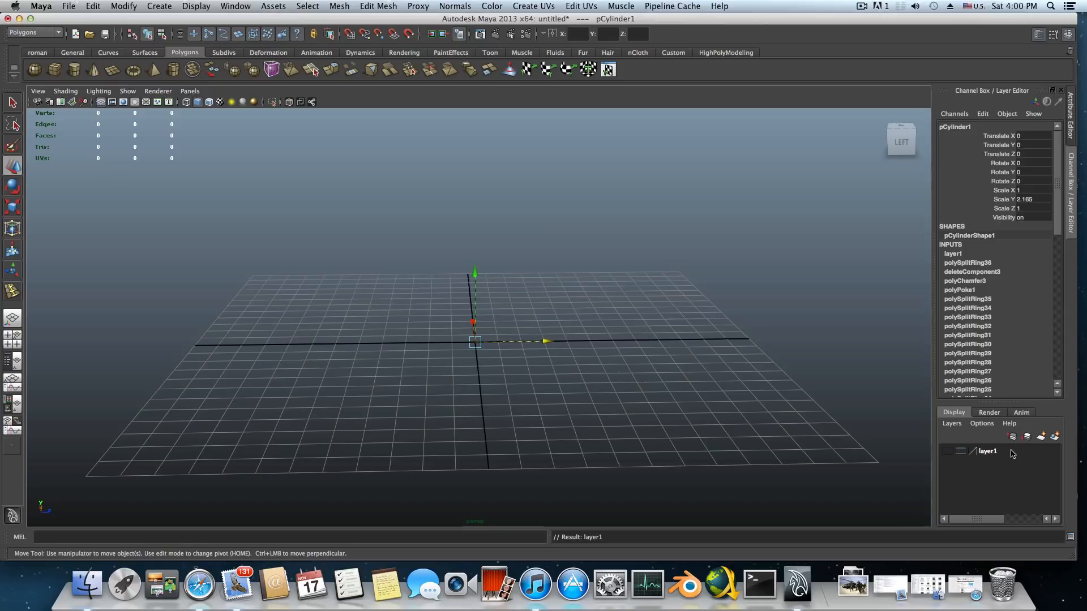
- Rename the display layer as plug and give it a bright blue colour
{"action": "double_click", "coordinate": [991, 452]}
{"action": "left_click_drag", "start_coordinate": [439, 220], "coordinate": [376, 219]}
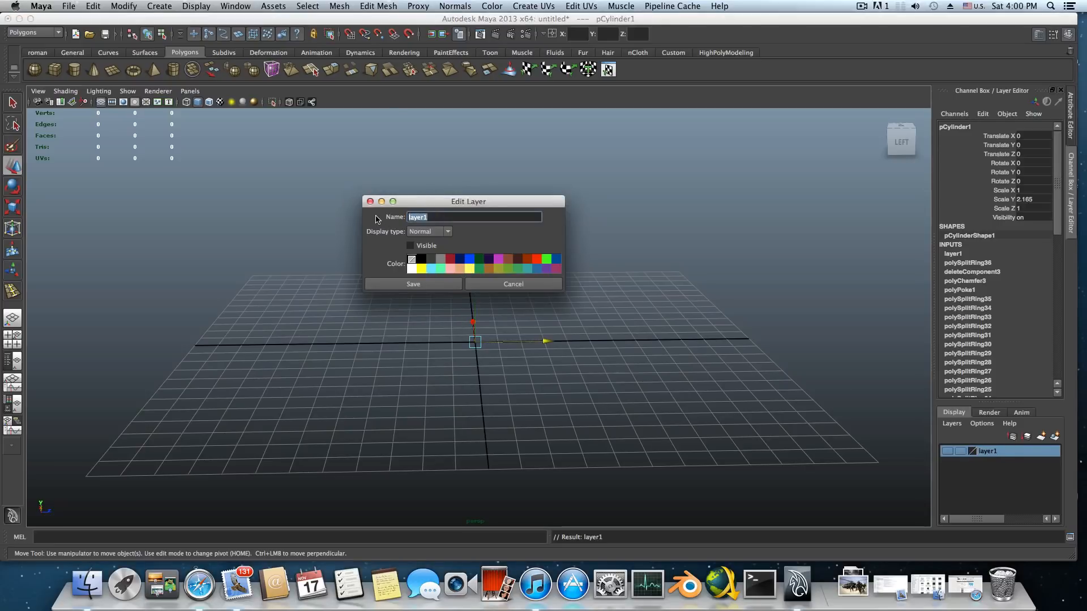
{"action": "type", "text": "plug"}
{"action": "left_click", "coordinate": [470, 259]}
{"action": "left_click", "coordinate": [438, 283]}
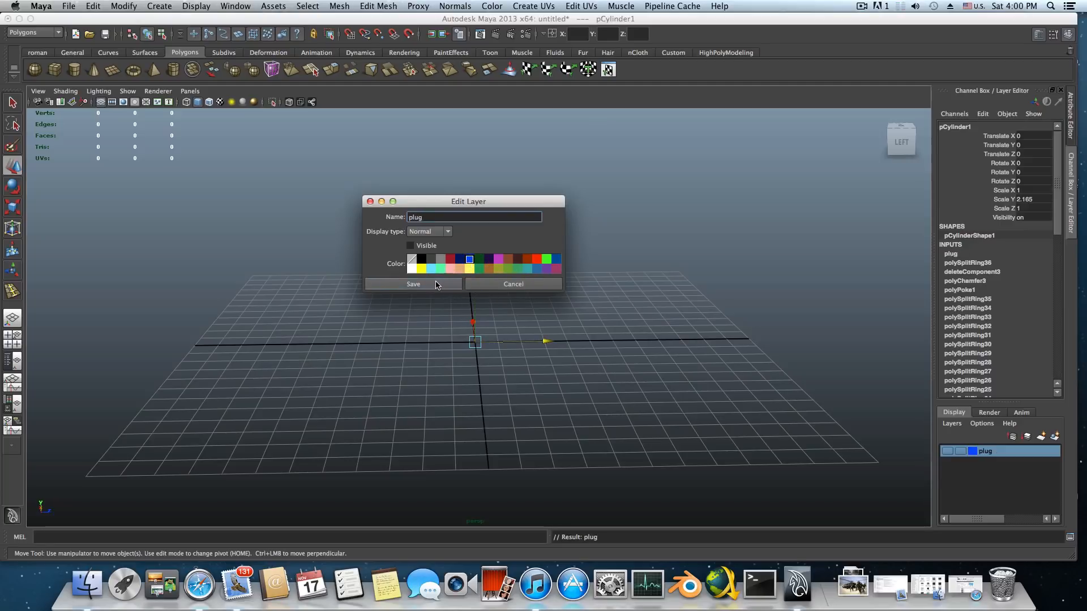
- Make the plug layer visible again and select the cylinder
{"action": "left_click", "coordinate": [947, 451]}
{"action": "left_click", "coordinate": [617, 266]}
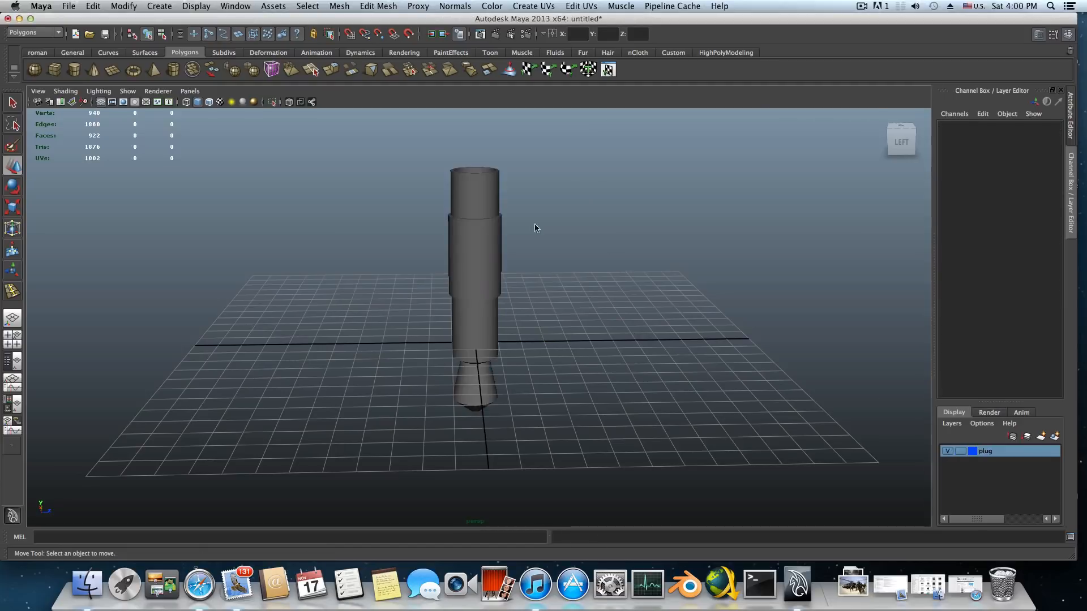
{"action": "left_click", "coordinate": [474, 257]}
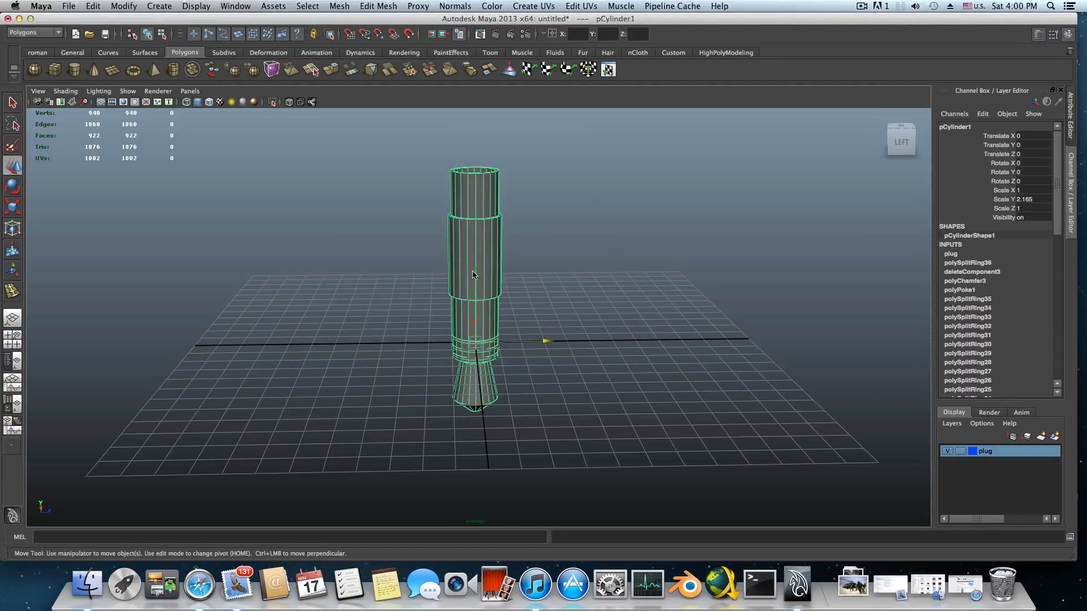
{"action": "left_click_drag", "start_coordinate": [479, 281], "coordinate": [443, 228], "text": "alt"}
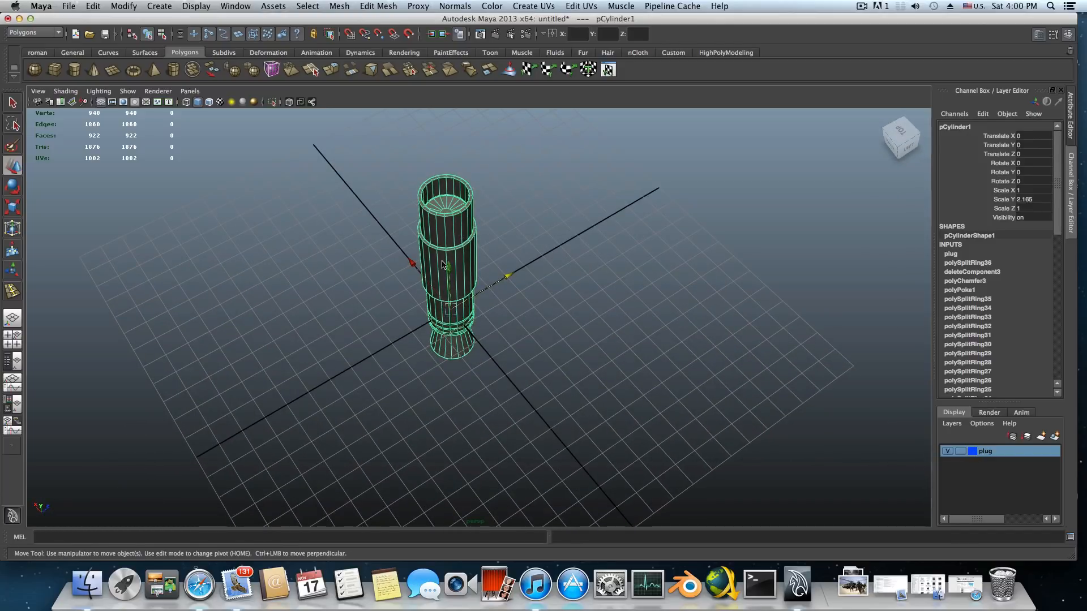
{"action": "left_click_drag", "start_coordinate": [414, 247], "coordinate": [489, 229], "text": "alt"}
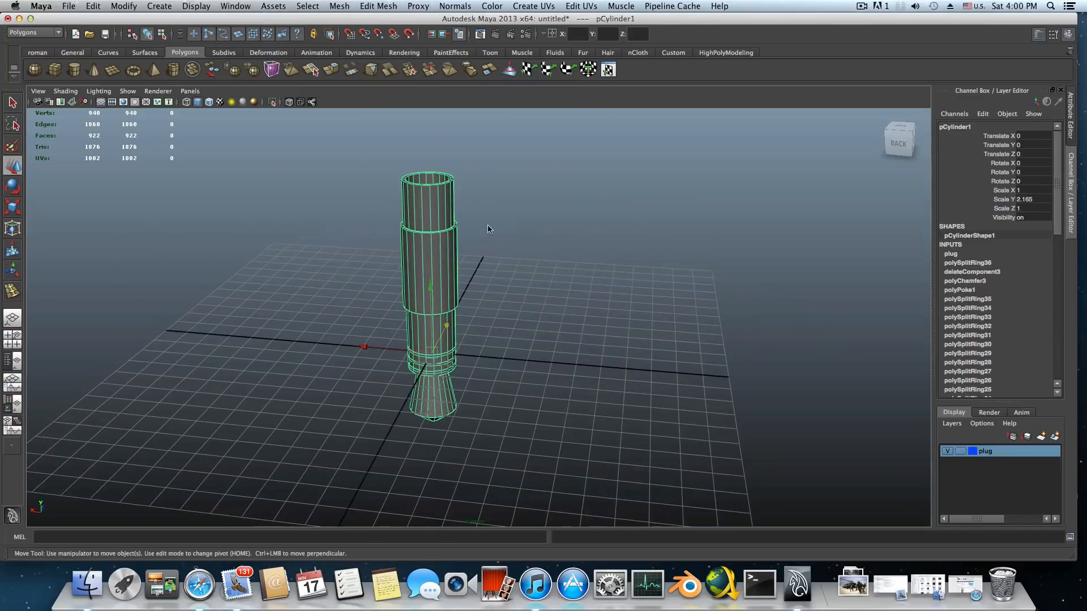
- Deselect the cylinder and examine the plug's blue layer colour in the four-view wireframe layout
{"action": "left_click", "coordinate": [477, 294]}
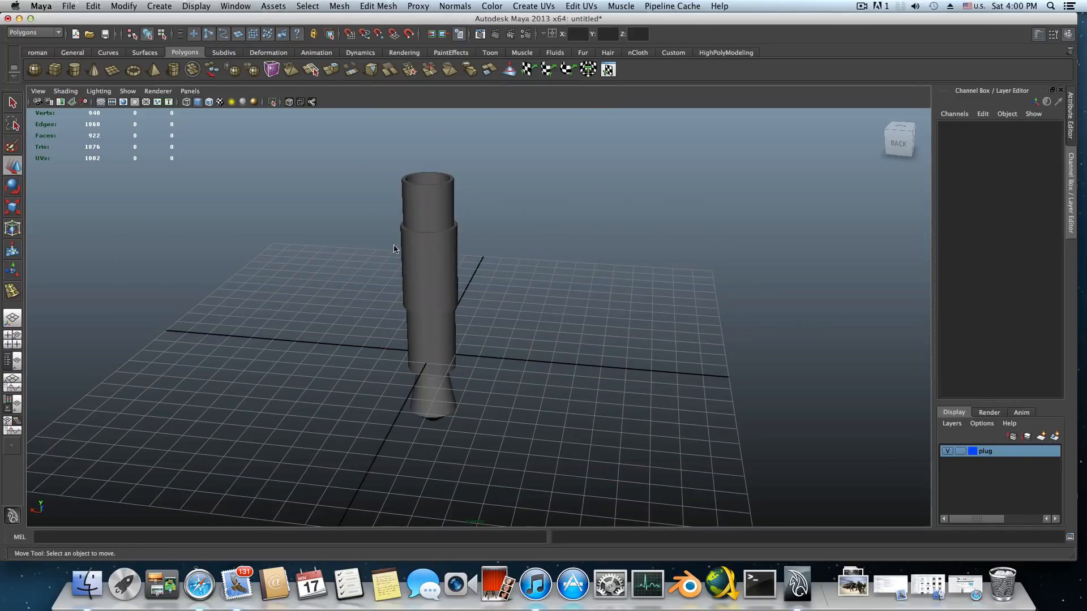
{"action": "mouse_move", "coordinate": [507, 299]}
{"action": "left_mouse_down", "text": "alt"}
{"action": "mouse_move", "coordinate": [508, 280]}
{"action": "mouse_move", "coordinate": [487, 300]}
{"action": "left_mouse_up", "text": "alt"}
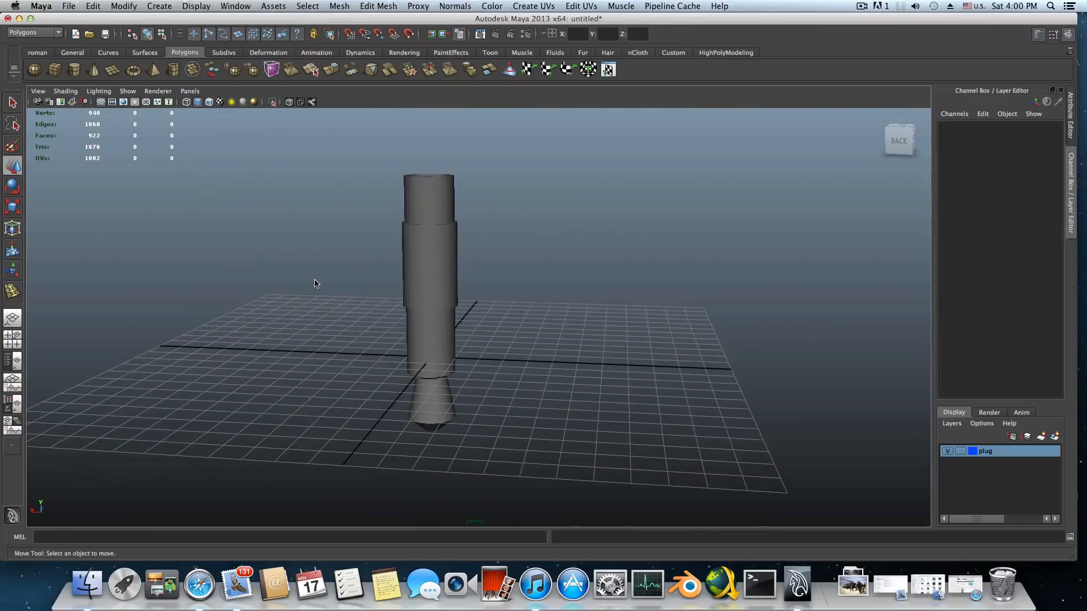
{"action": "key", "text": "space"}
{"action": "scroll", "coordinate": [320, 403], "scroll_direction": "down", "scroll_amount": 2}
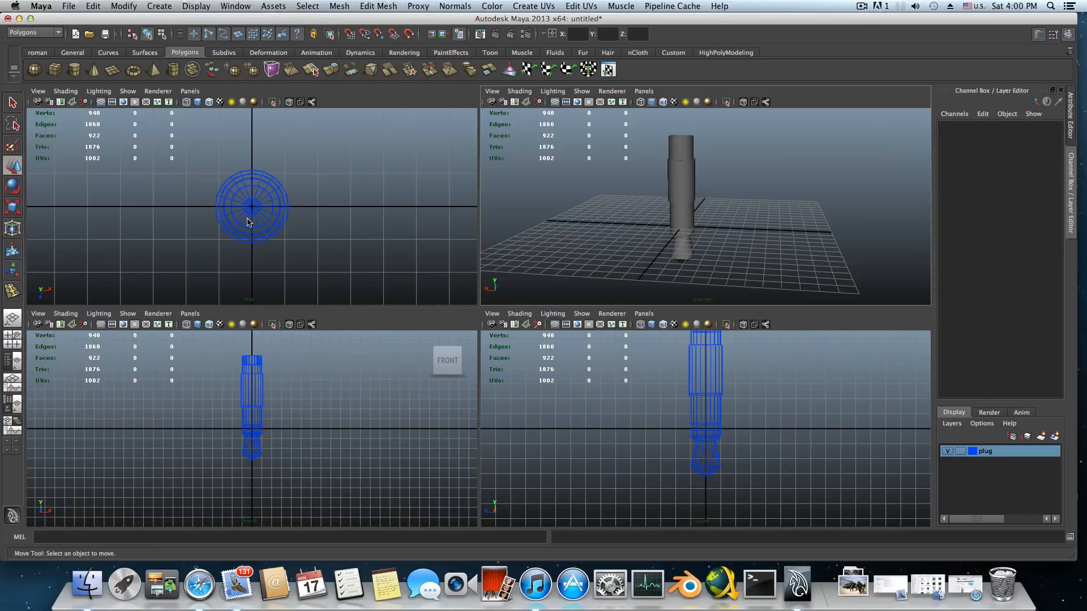
{"action": "scroll", "coordinate": [229, 391], "scroll_direction": "up", "scroll_amount": 2}
{"action": "scroll", "coordinate": [239, 390], "scroll_direction": "up", "scroll_amount": 2}
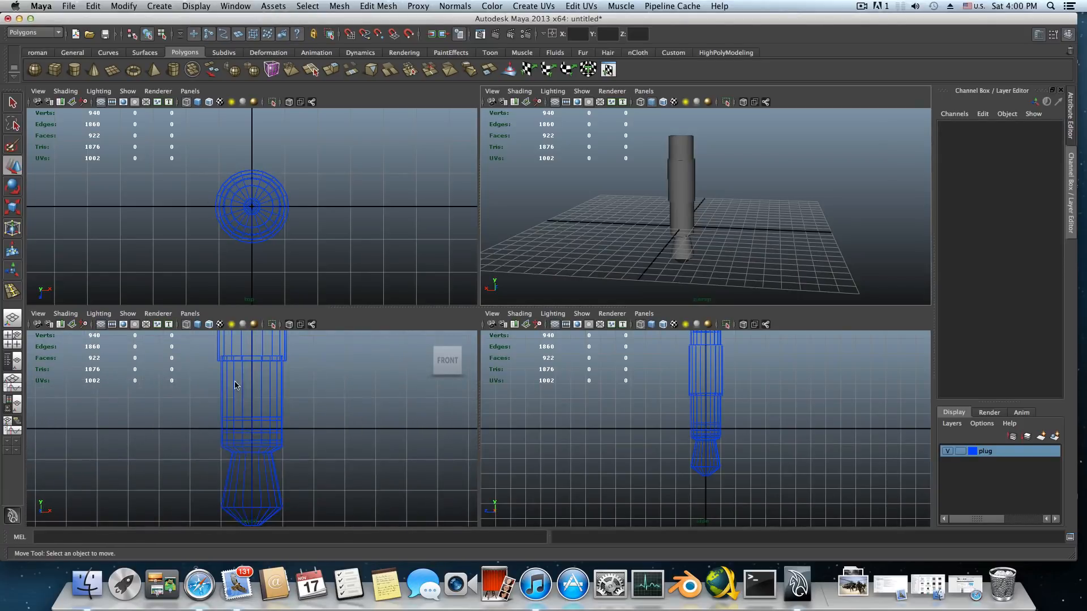
{"action": "scroll", "coordinate": [243, 382], "scroll_direction": "down", "scroll_amount": 2}
{"action": "scroll", "coordinate": [236, 374], "scroll_direction": "down", "scroll_amount": 2}
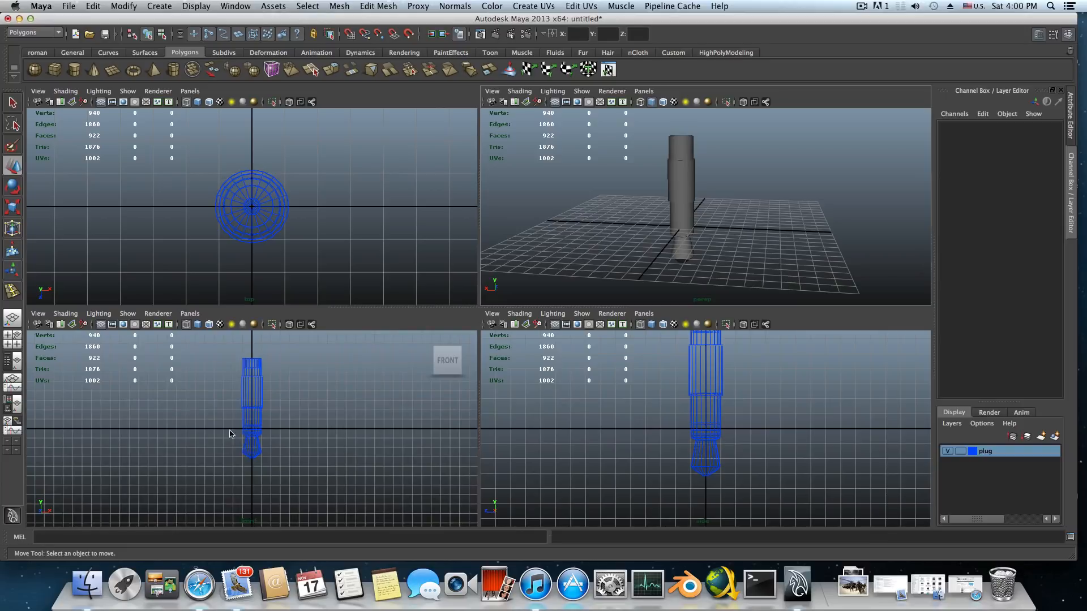
- Change the plug layer's colour from the palette to dark red
{"action": "double_click", "coordinate": [973, 453]}
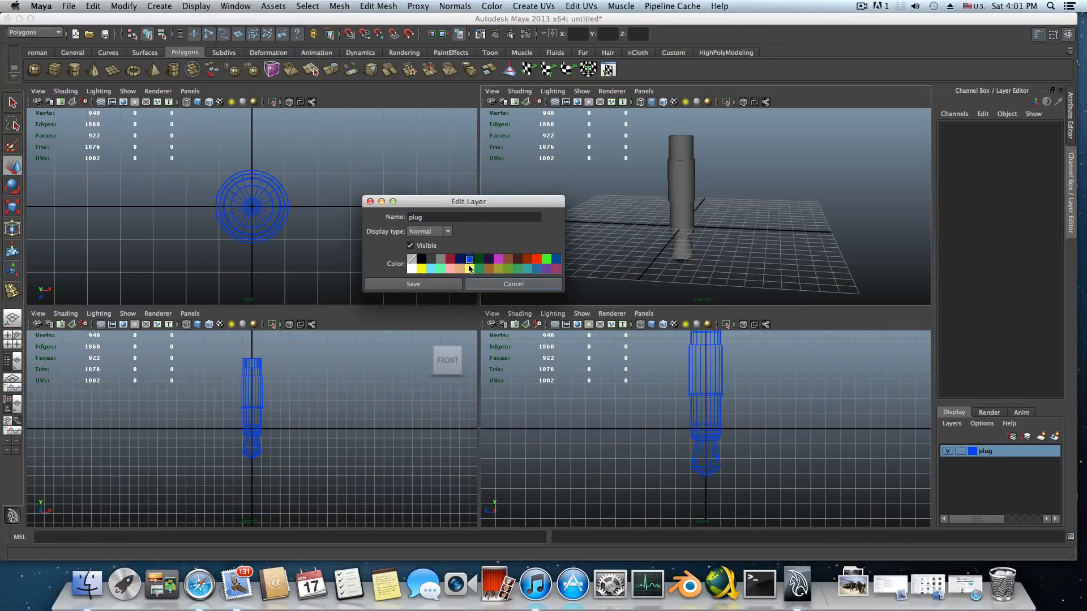
{"action": "left_click", "coordinate": [450, 260]}
{"action": "left_click", "coordinate": [406, 284]}
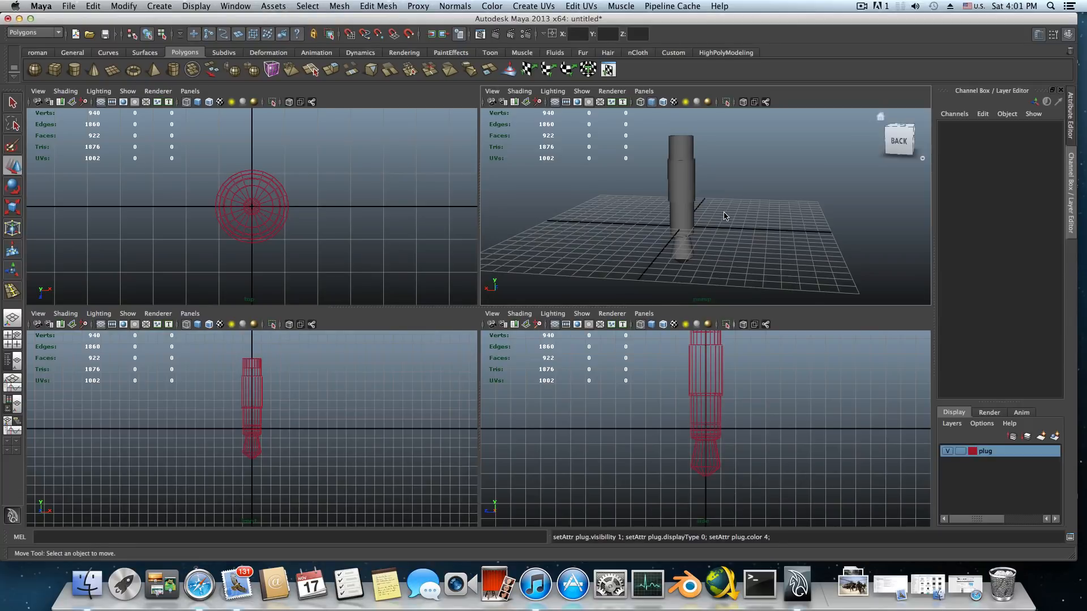
- Compare the plug's red layer colour with its selection highlight across the four views, leaving the layer settings as they are
{"action": "left_click_drag", "start_coordinate": [724, 216], "coordinate": [696, 237], "text": "alt"}
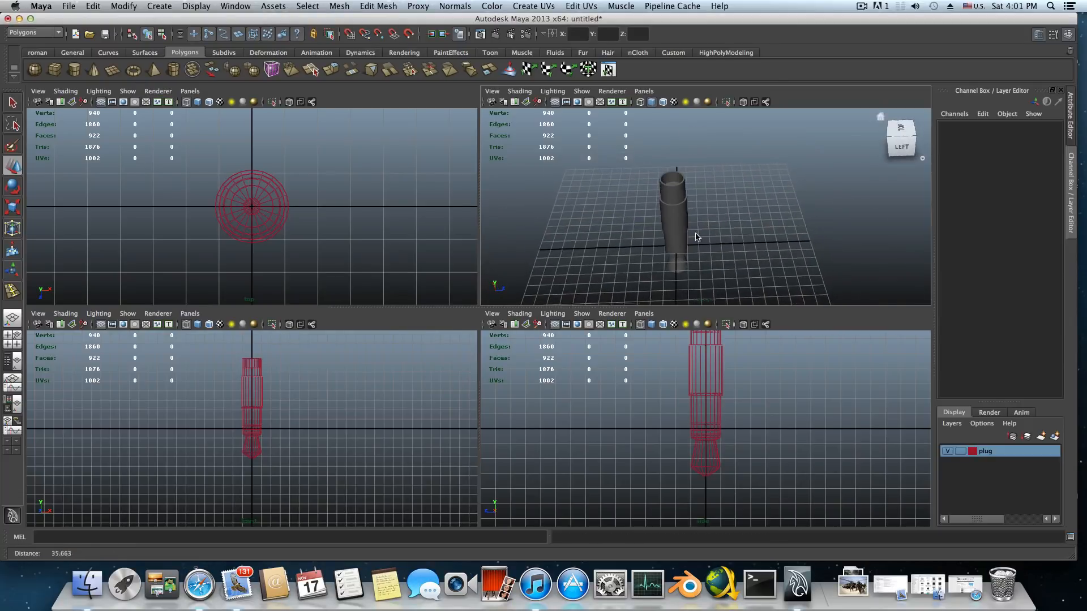
{"action": "right_click_drag", "start_coordinate": [697, 237], "coordinate": [682, 229], "text": "alt"}
{"action": "left_click", "coordinate": [684, 210]}
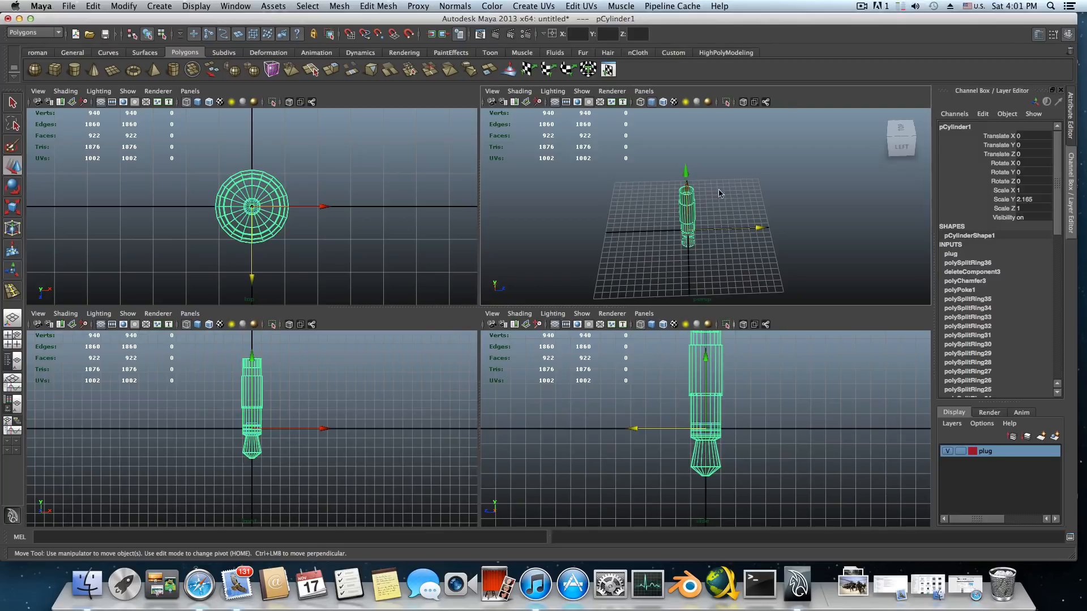
{"action": "middle_click_drag", "start_coordinate": [718, 227], "coordinate": [645, 224], "text": "alt"}
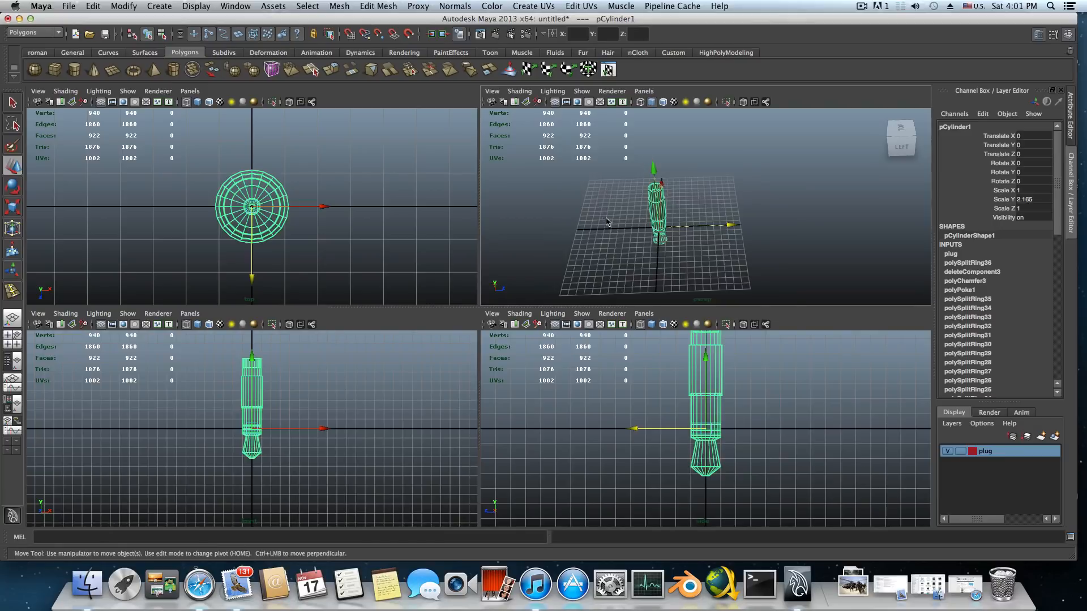
{"action": "right_click_drag", "start_coordinate": [645, 225], "coordinate": [706, 228], "text": "alt"}
{"action": "left_click_drag", "start_coordinate": [706, 230], "coordinate": [648, 217], "text": "alt"}
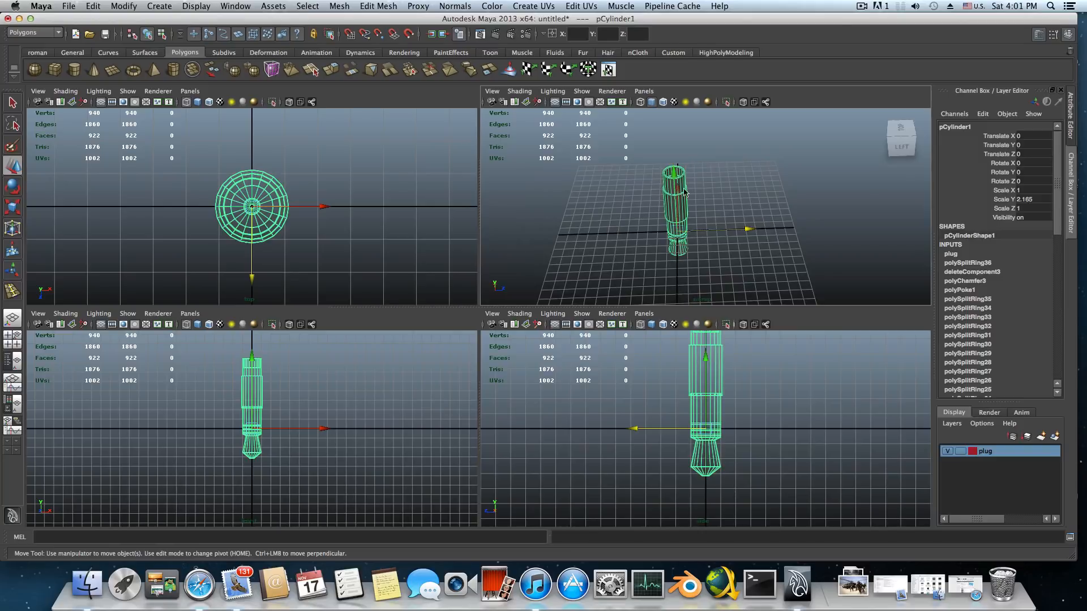
{"action": "double_click", "coordinate": [974, 455]}
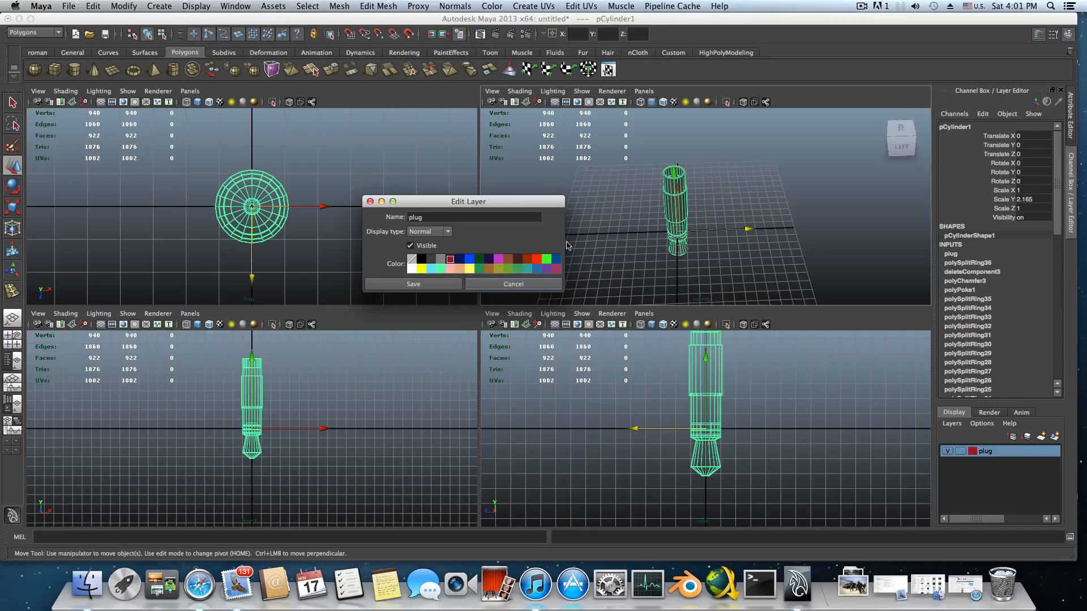
{"action": "left_click", "coordinate": [620, 202]}
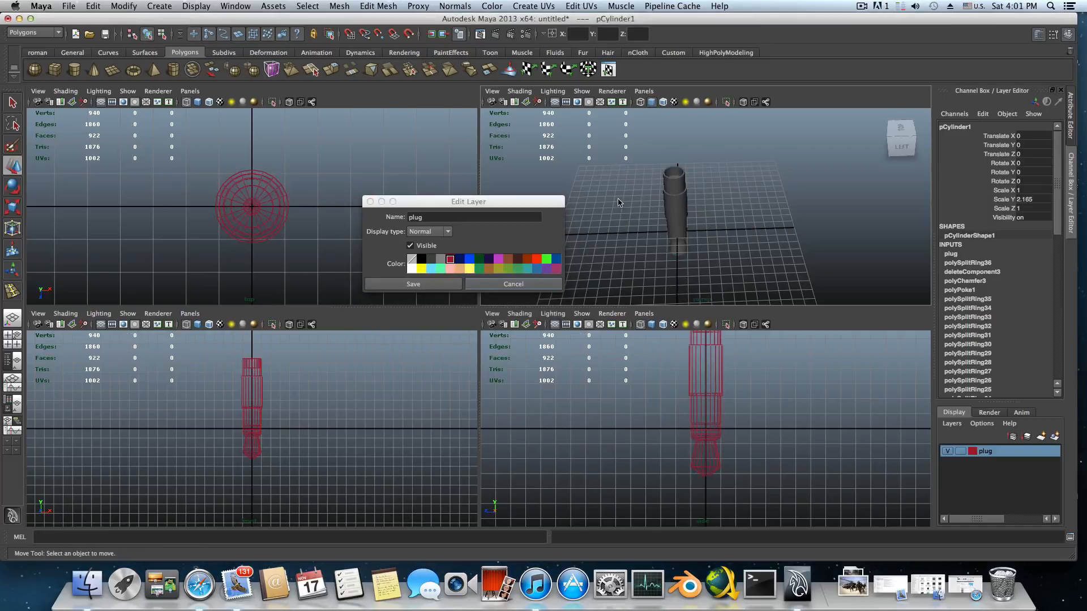
{"action": "left_click", "coordinate": [261, 396]}
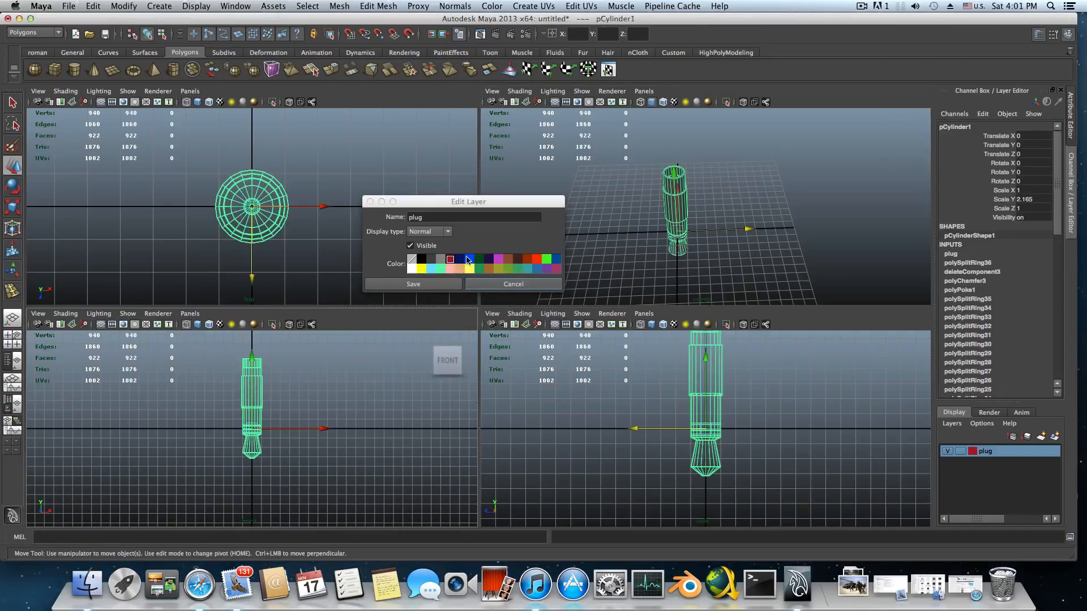
{"action": "left_click", "coordinate": [513, 284]}
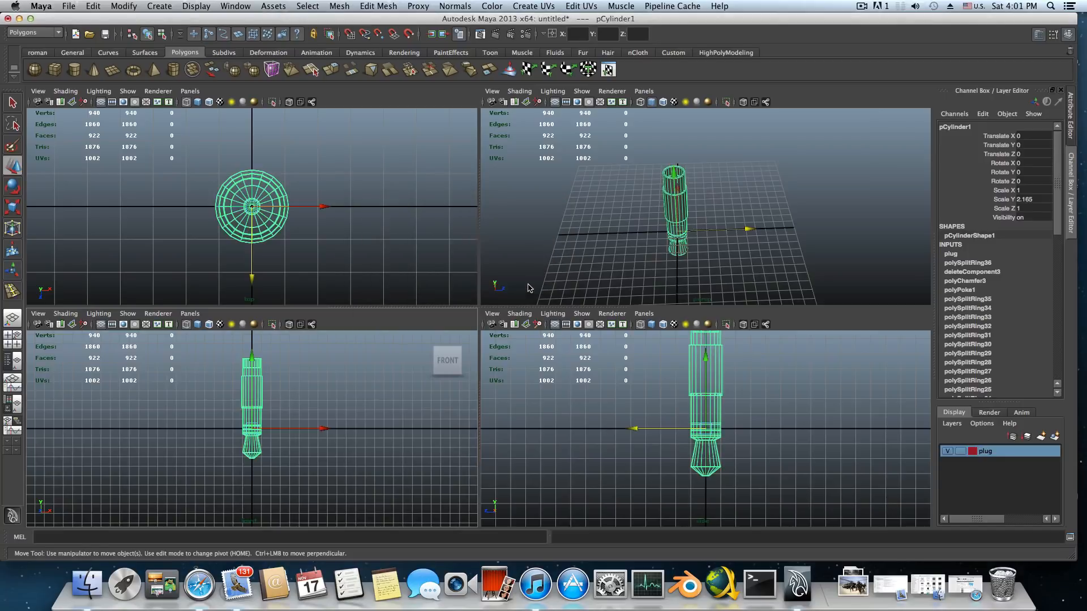
- Shift the plug cylinder to 0.039 on Z in the enlarged perspective view and hide the plug layer
{"action": "key", "text": "space"}
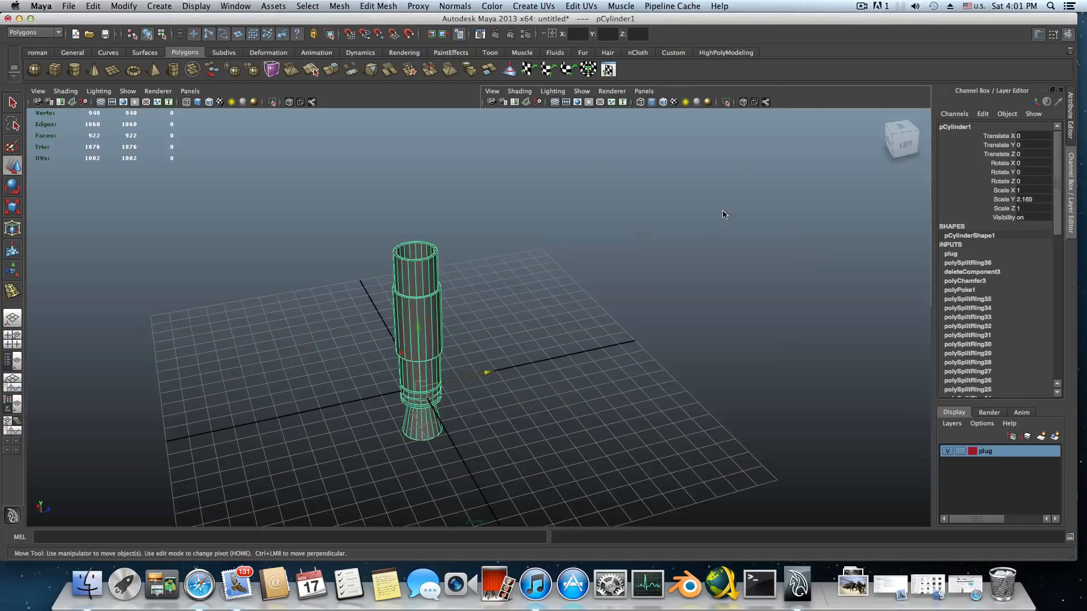
{"action": "mouse_move", "coordinate": [513, 343]}
{"action": "left_mouse_down"}
{"action": "mouse_move", "coordinate": [381, 367]}
{"action": "mouse_move", "coordinate": [508, 341]}
{"action": "mouse_move", "coordinate": [460, 354]}
{"action": "mouse_move", "coordinate": [516, 355]}
{"action": "left_mouse_up"}
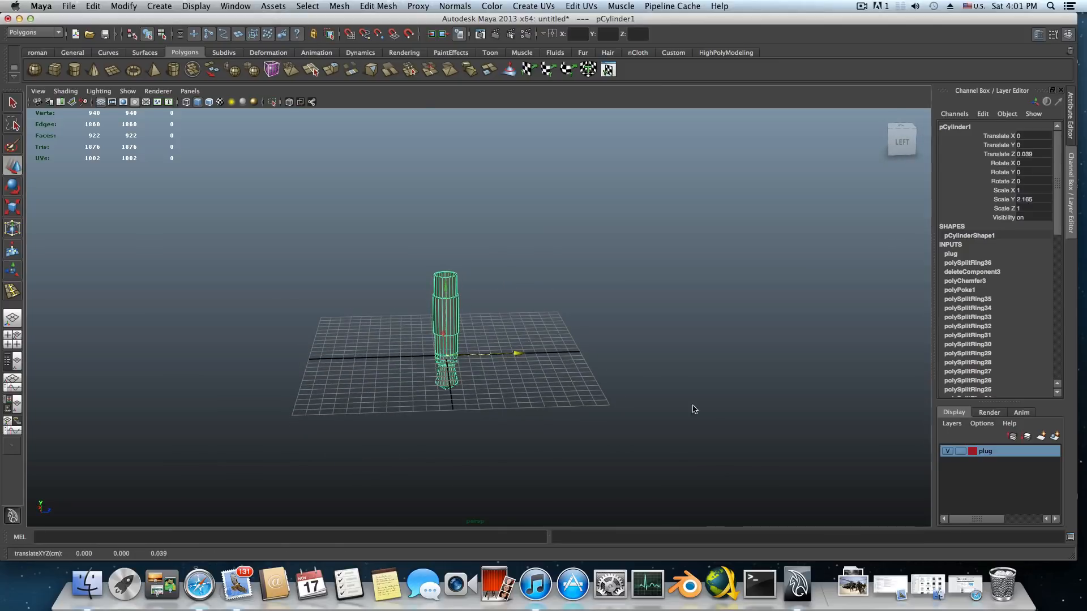
{"action": "left_click", "coordinate": [948, 452]}
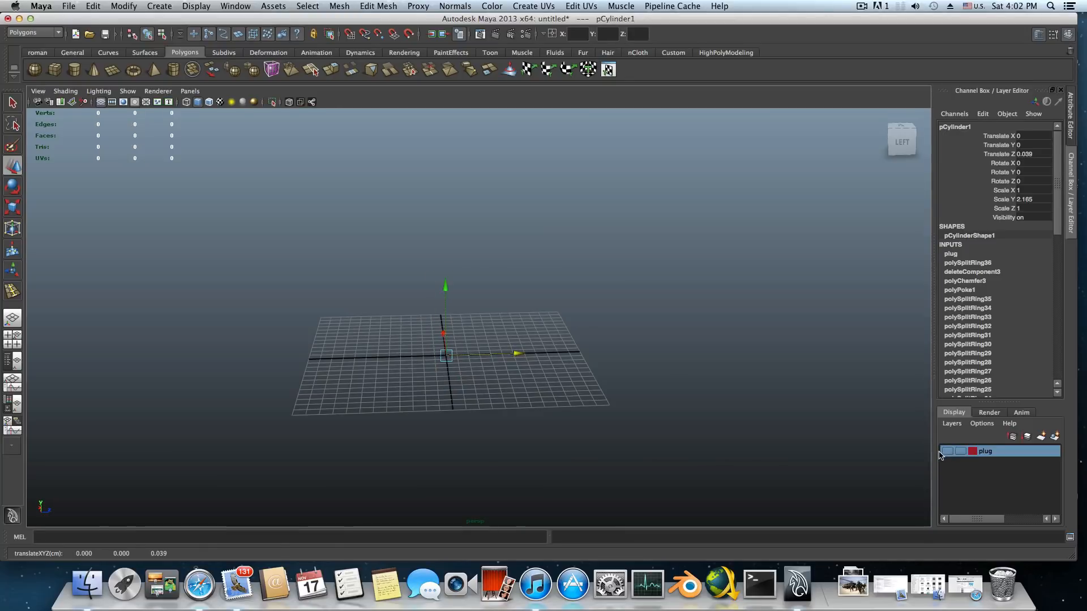
{"action": "scroll", "coordinate": [445, 365], "scroll_direction": "up", "scroll_amount": 2}
{"action": "left_click", "coordinate": [459, 357]}
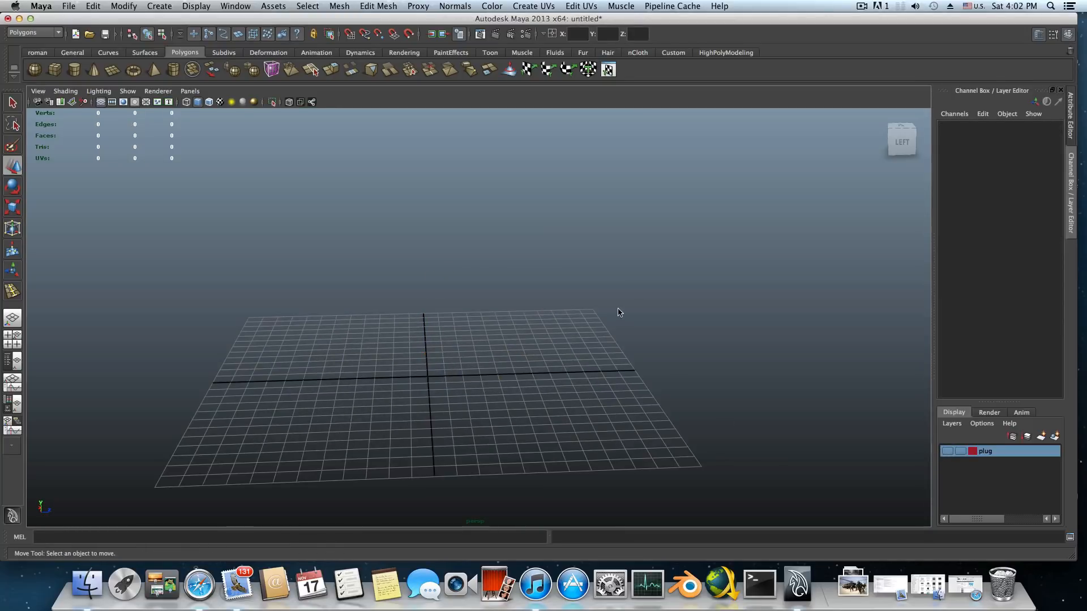
- Create a polygon cube at the centre of the grid
{"action": "left_click_drag", "start_coordinate": [385, 350], "coordinate": [428, 252], "text": "alt"}
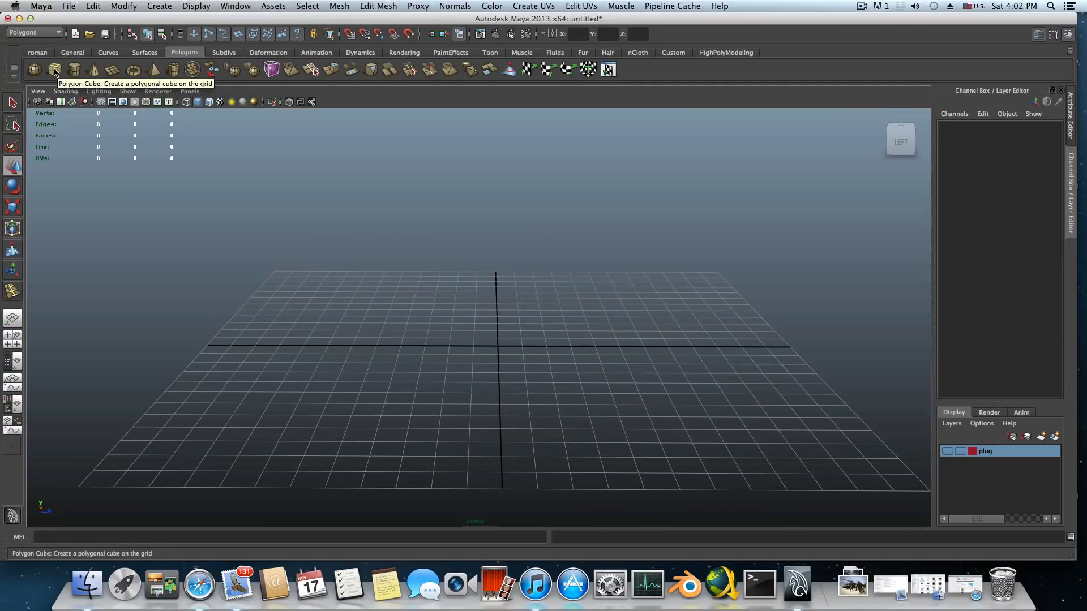
{"action": "left_click", "coordinate": [55, 70]}
{"action": "left_click_drag", "start_coordinate": [477, 332], "coordinate": [580, 335], "text": "alt"}
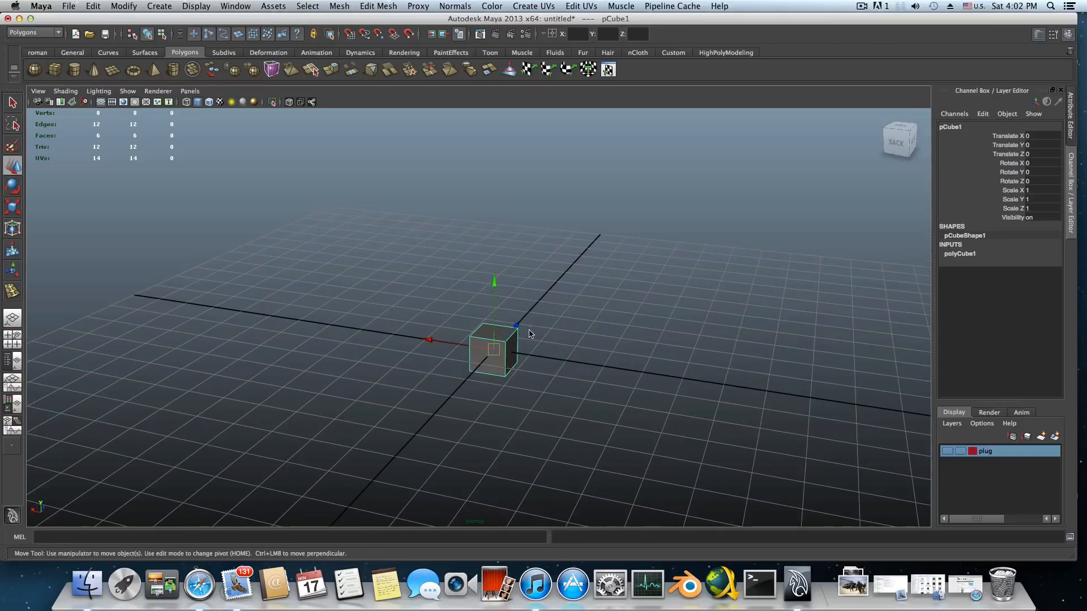
- Scale the cube down along the Z axis to make a narrower block
{"action": "left_click_drag", "start_coordinate": [507, 390], "coordinate": [430, 364], "text": "alt"}
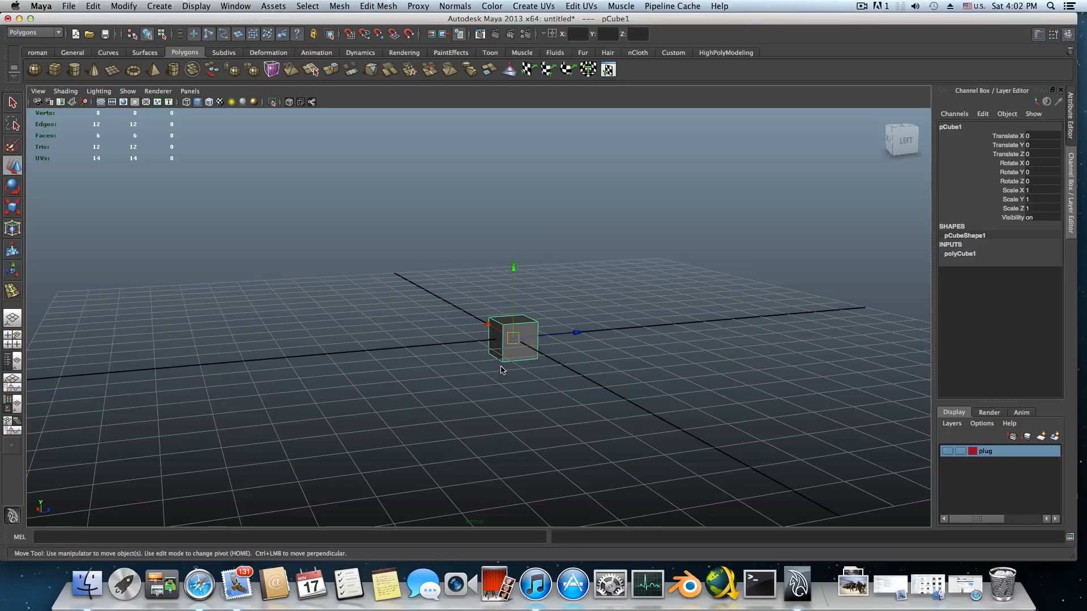
{"action": "left_click_drag", "start_coordinate": [506, 377], "coordinate": [471, 355], "text": "alt"}
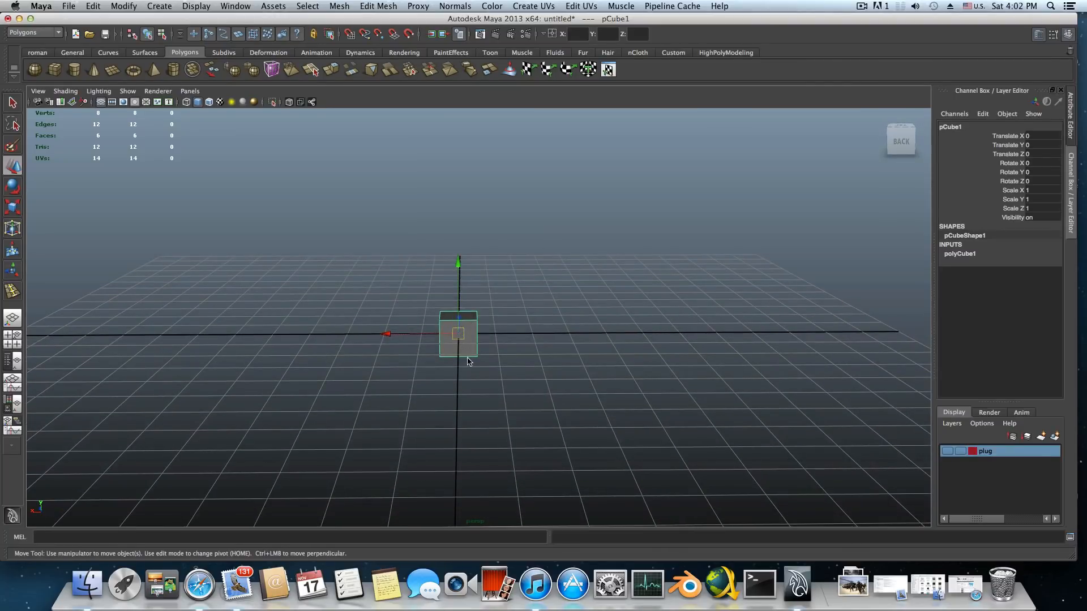
{"action": "left_click_drag", "start_coordinate": [460, 378], "coordinate": [465, 357], "text": "alt"}
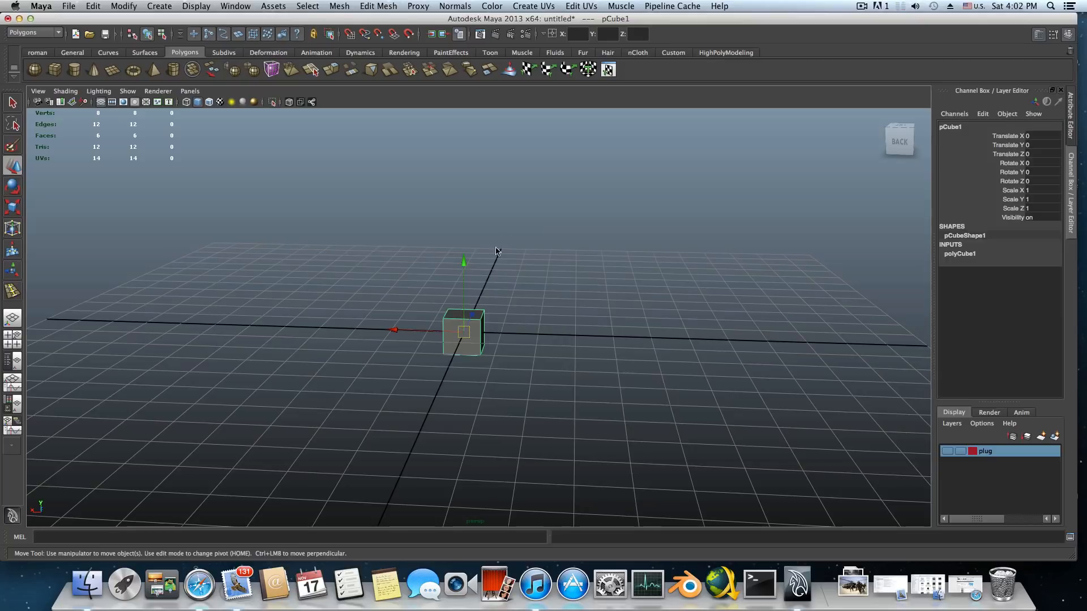
{"action": "left_click_drag", "start_coordinate": [512, 323], "coordinate": [444, 352], "text": "alt"}
{"action": "right_click_drag", "start_coordinate": [443, 352], "coordinate": [647, 367], "text": "alt"}
{"action": "left_click_drag", "start_coordinate": [647, 367], "coordinate": [553, 385], "text": "alt"}
{"action": "middle_click_drag", "start_coordinate": [553, 386], "coordinate": [507, 354], "text": "alt"}
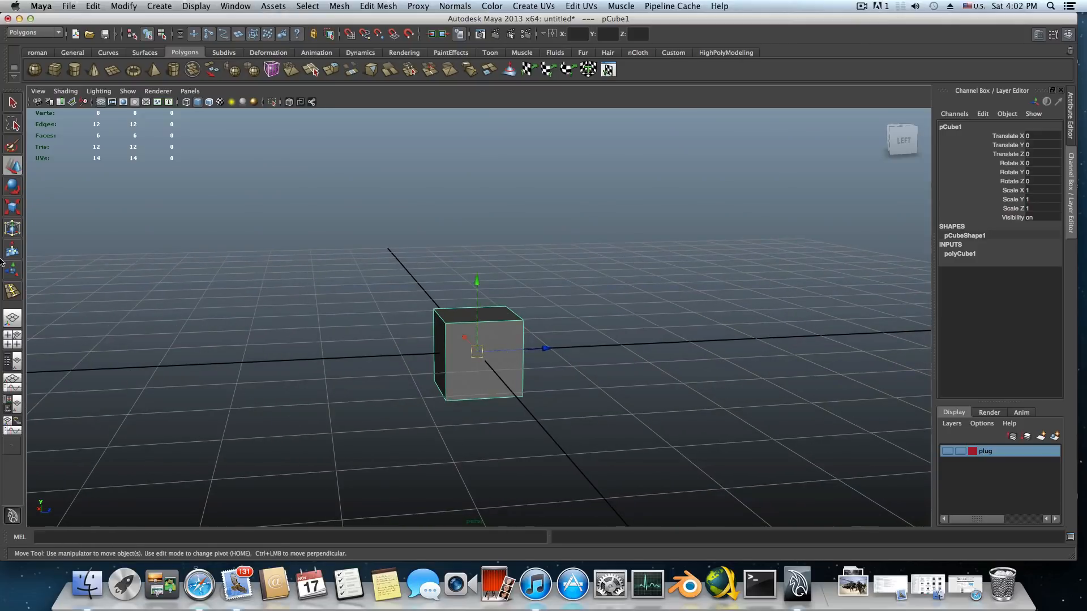
{"action": "left_click", "coordinate": [13, 207]}
{"action": "left_click_drag", "start_coordinate": [575, 347], "coordinate": [487, 320]}
- Bevel the block's four vertical edges with the default options, width 0.5 and 1 segment
{"action": "right_click_drag", "start_coordinate": [438, 341], "coordinate": [437, 311]}
{"action": "left_click", "coordinate": [457, 353]}
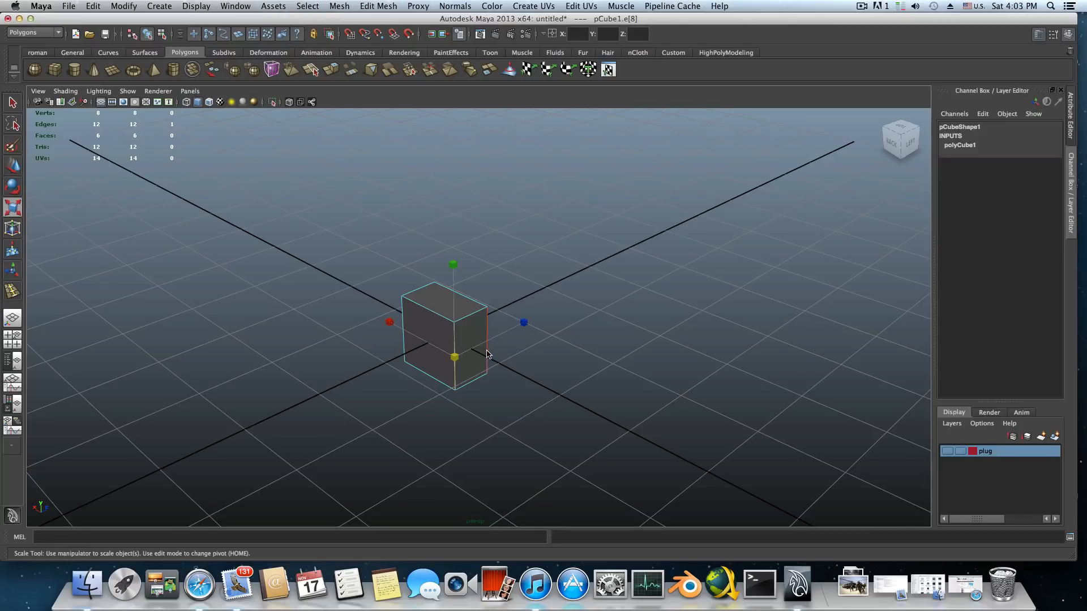
{"action": "left_click", "coordinate": [487, 354], "text": "shift"}
{"action": "left_click_drag", "start_coordinate": [487, 355], "coordinate": [539, 268], "text": "alt"}
{"action": "left_click", "coordinate": [408, 396], "text": "shift"}
{"action": "left_click", "coordinate": [494, 378], "text": "shift"}
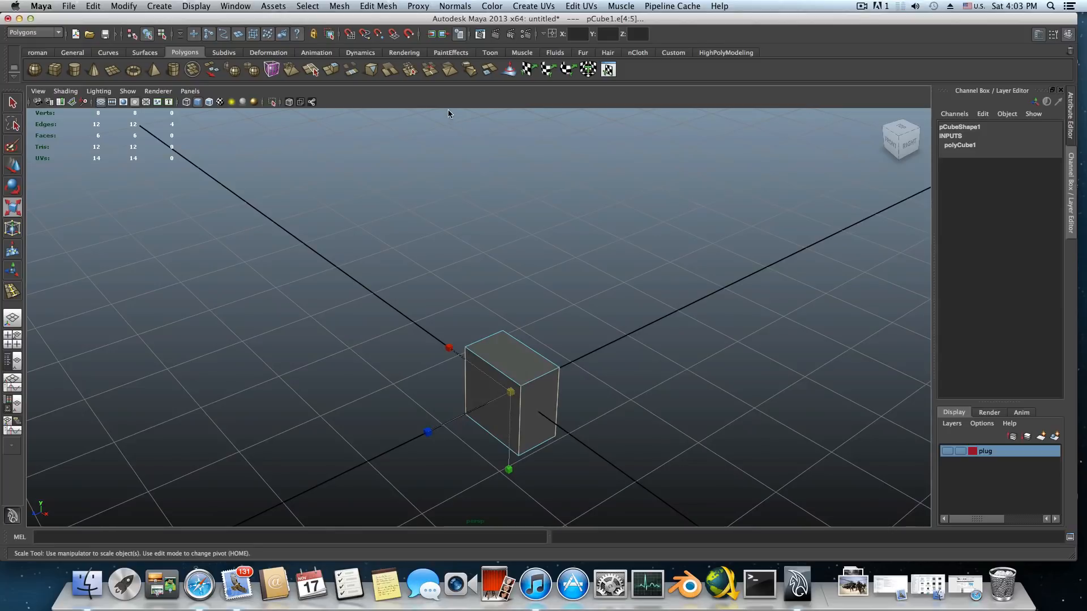
{"action": "left_click", "coordinate": [379, 6]}
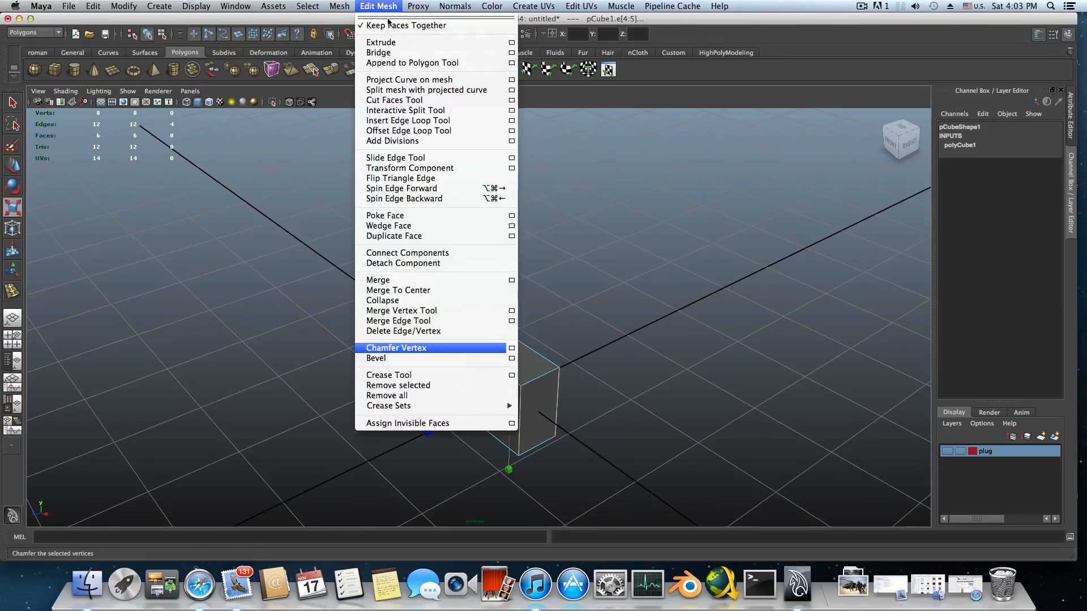
{"action": "left_click", "coordinate": [511, 359]}
{"action": "left_click_drag", "start_coordinate": [505, 83], "coordinate": [695, 94]}
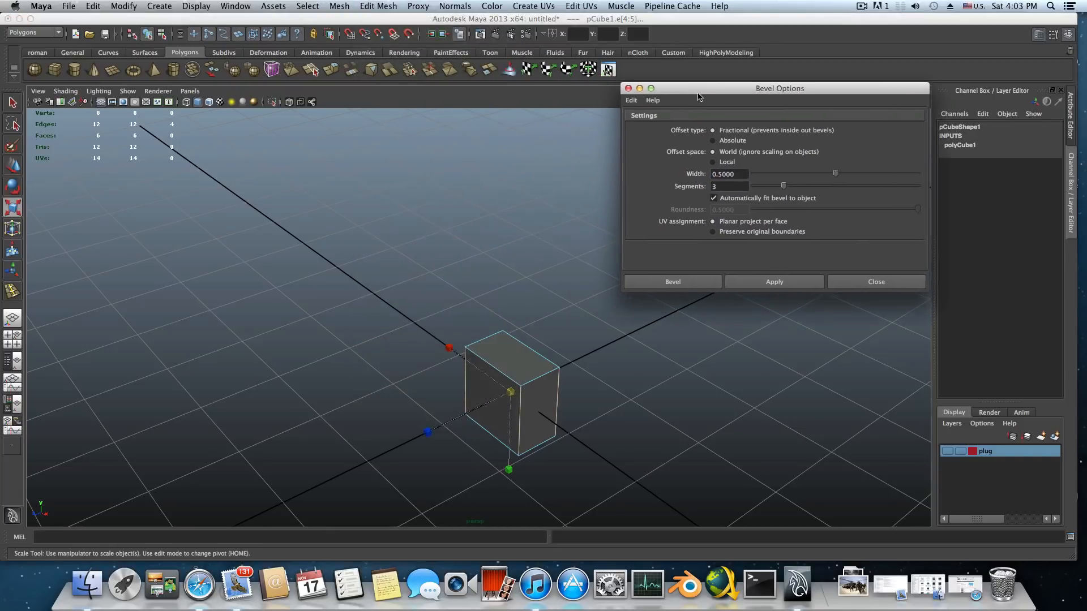
{"action": "left_click", "coordinate": [630, 101]}
{"action": "left_click", "coordinate": [640, 122]}
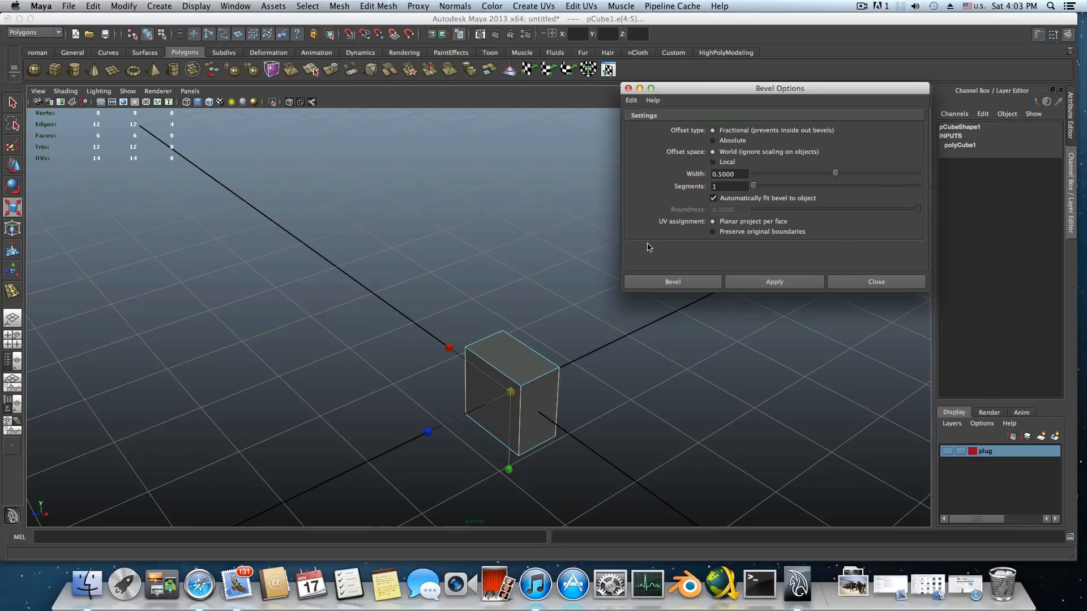
{"action": "left_click", "coordinate": [669, 282]}
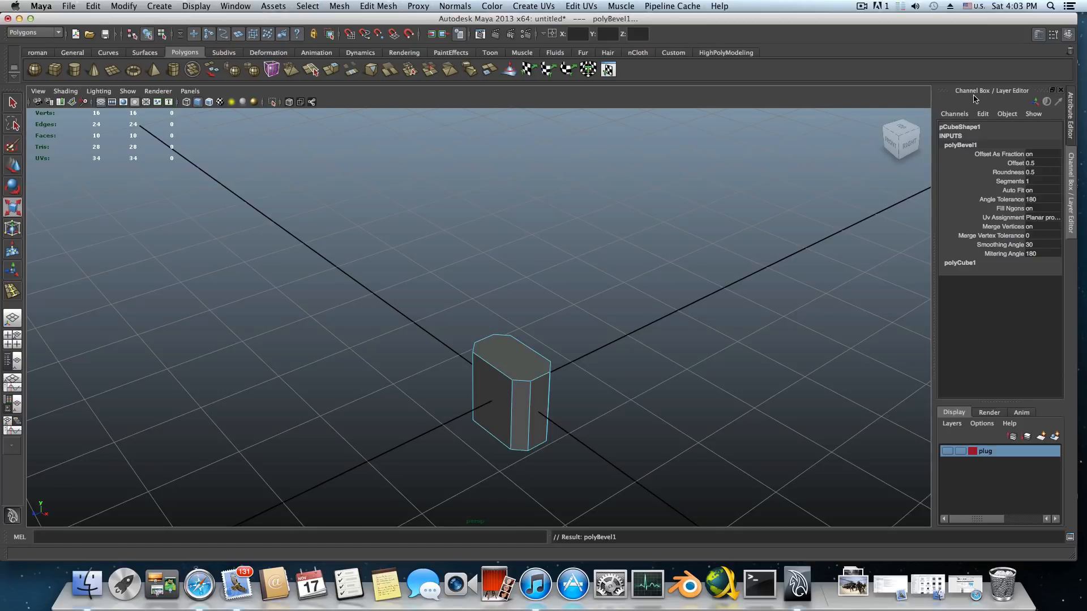
- Set the bevel's segments to 8 in the bevel attributes to round the block's vertical edges
{"action": "left_click", "coordinate": [1037, 36]}
{"action": "left_click", "coordinate": [1037, 37]}
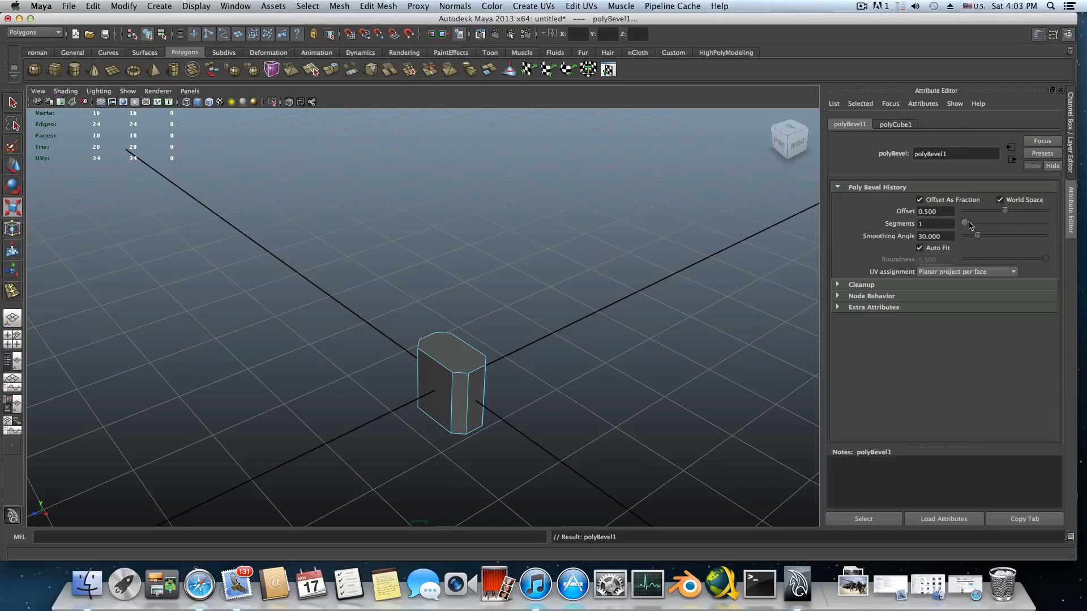
{"action": "left_click_drag", "start_coordinate": [969, 224], "coordinate": [1015, 224]}
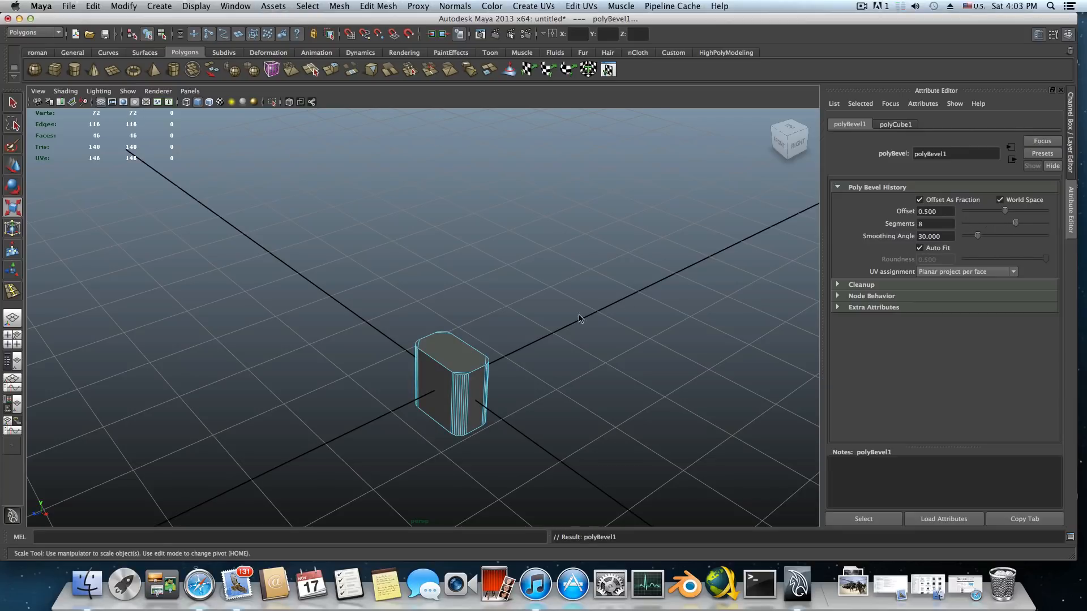
{"action": "left_click_drag", "start_coordinate": [532, 356], "coordinate": [571, 356], "text": "alt"}
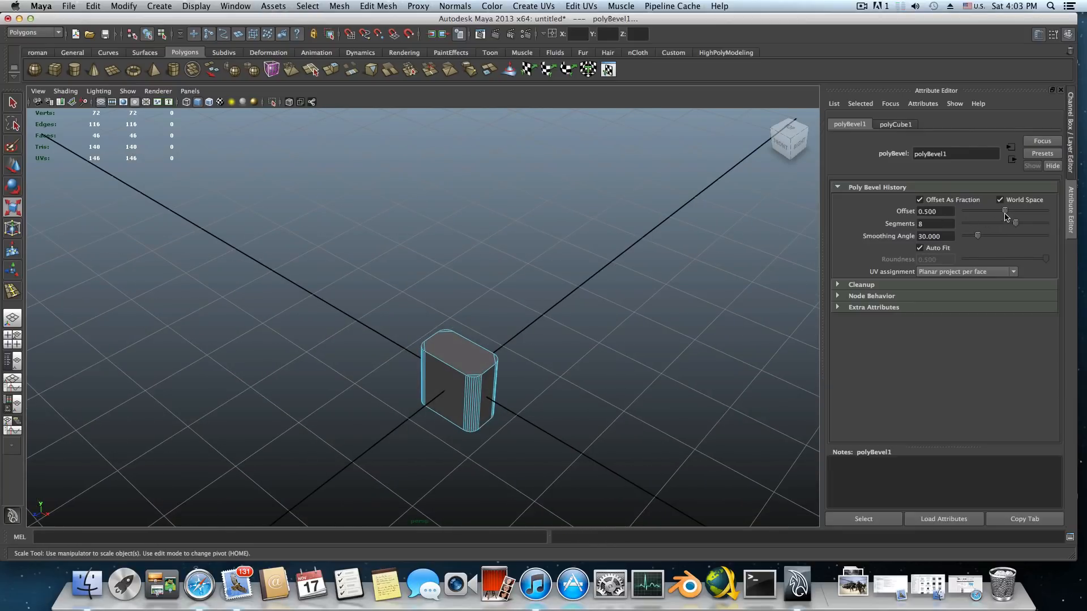
{"action": "left_click_drag", "start_coordinate": [548, 345], "coordinate": [541, 332], "text": "alt"}
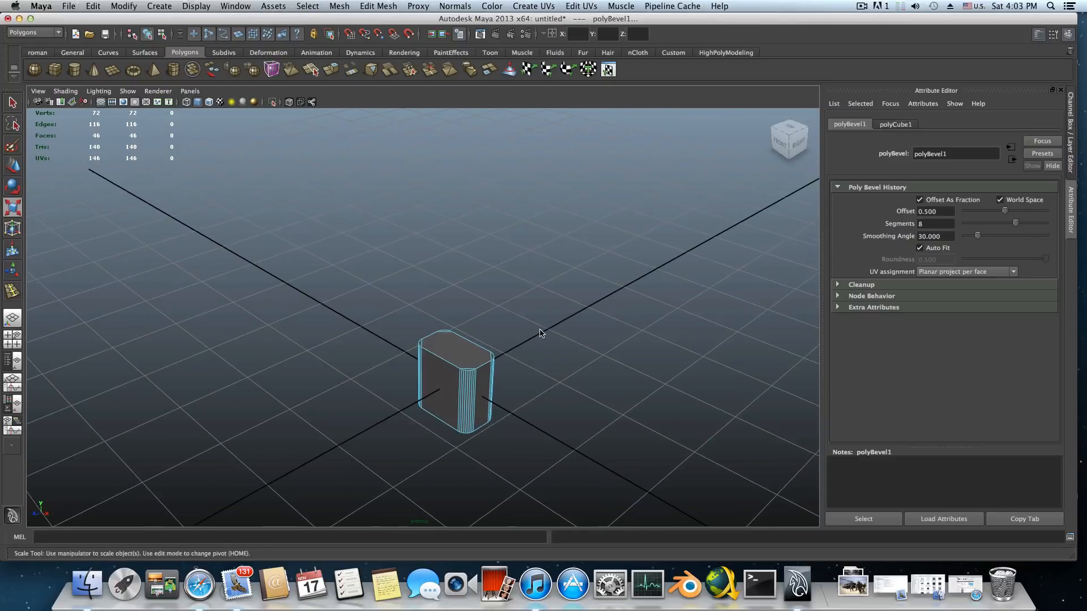
- Set the bevel's offset to 0.825 to make the block's vertical edges rounder
{"action": "middle_click_drag", "start_coordinate": [541, 332], "coordinate": [553, 240], "text": "alt"}
{"action": "right_click_drag", "start_coordinate": [553, 240], "coordinate": [660, 289], "text": "alt"}
{"action": "left_click_drag", "start_coordinate": [660, 288], "coordinate": [663, 318], "text": "alt"}
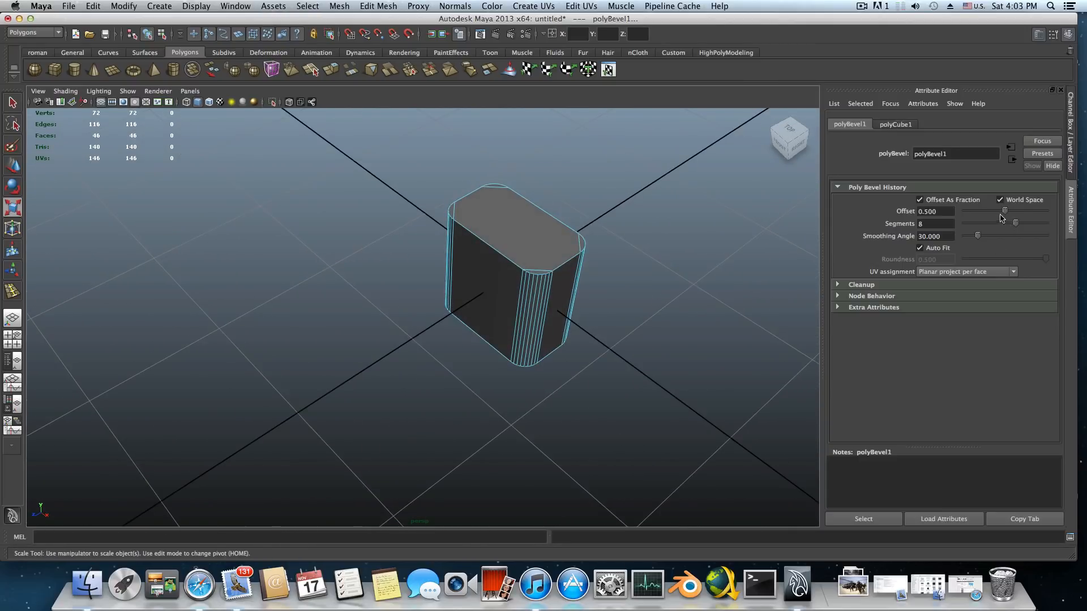
{"action": "left_click_drag", "start_coordinate": [1006, 212], "coordinate": [1032, 213]}
- Select the block's bottom vertices and move them up along Y to shorten the block
{"action": "left_click_drag", "start_coordinate": [388, 407], "coordinate": [522, 280], "text": "alt"}
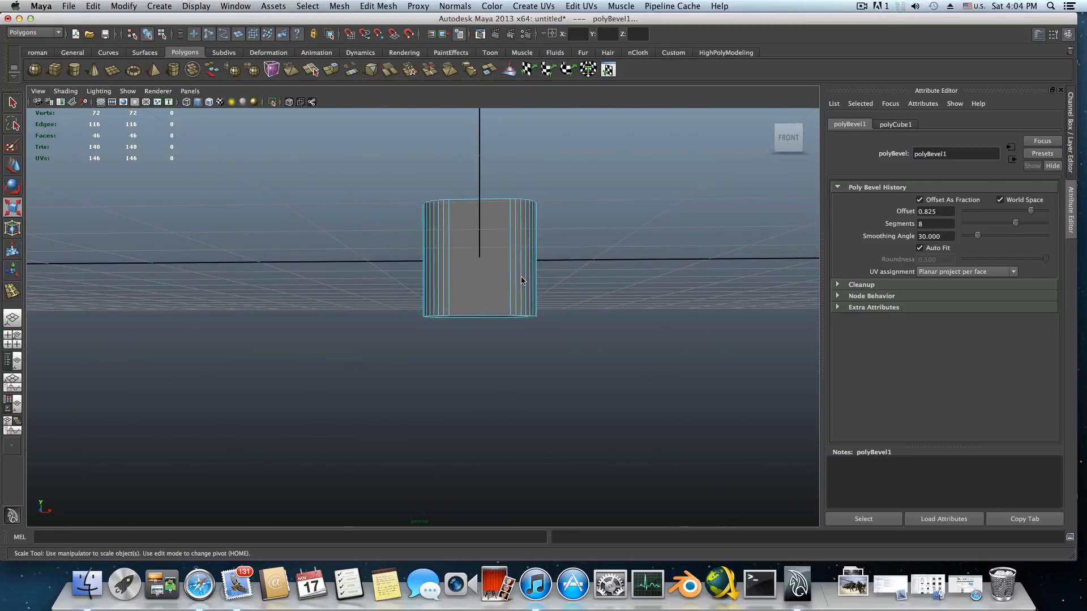
{"action": "right_click_drag", "start_coordinate": [506, 278], "coordinate": [460, 279]}
{"action": "left_click_drag", "start_coordinate": [338, 278], "coordinate": [628, 376]}
{"action": "key", "text": "w"}
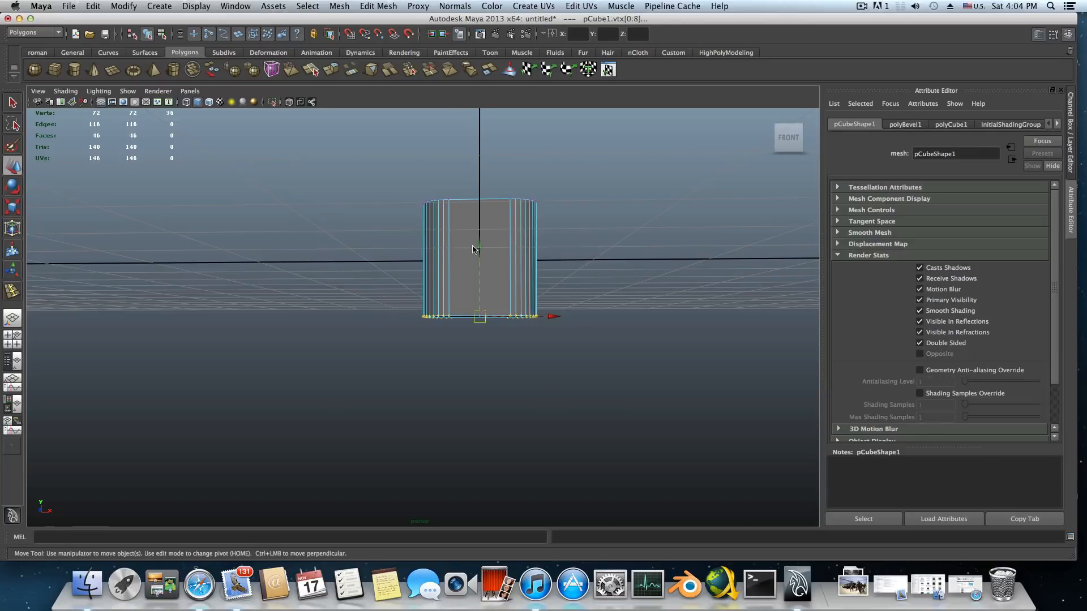
{"action": "left_click_drag", "start_coordinate": [479, 247], "coordinate": [479, 190]}
- Select all five faces on the underside of the block, including the four rounded corner faces
{"action": "left_click_drag", "start_coordinate": [489, 280], "coordinate": [510, 340], "text": "alt"}
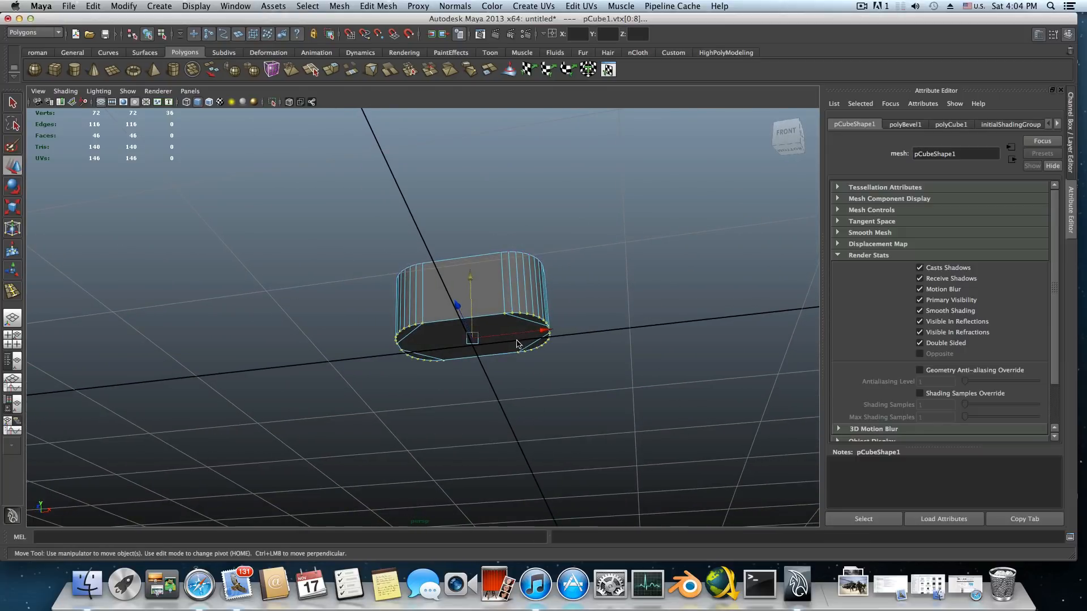
{"action": "right_click", "coordinate": [511, 340]}
{"action": "right_click_drag", "start_coordinate": [511, 341], "coordinate": [512, 360]}
{"action": "left_click_drag", "start_coordinate": [514, 349], "coordinate": [490, 389], "text": "alt"}
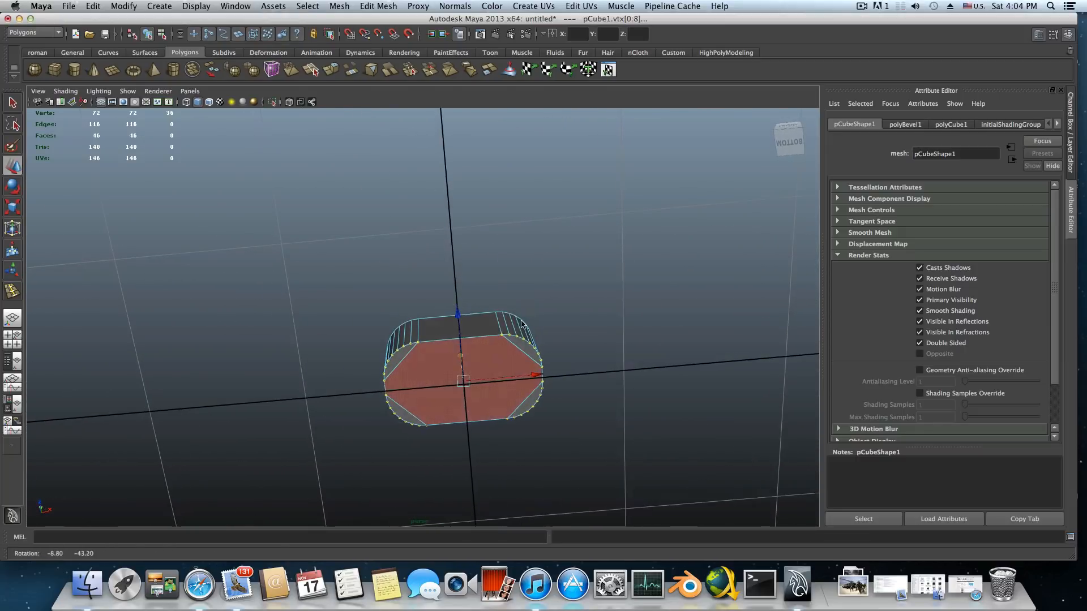
{"action": "left_click", "coordinate": [486, 400]}
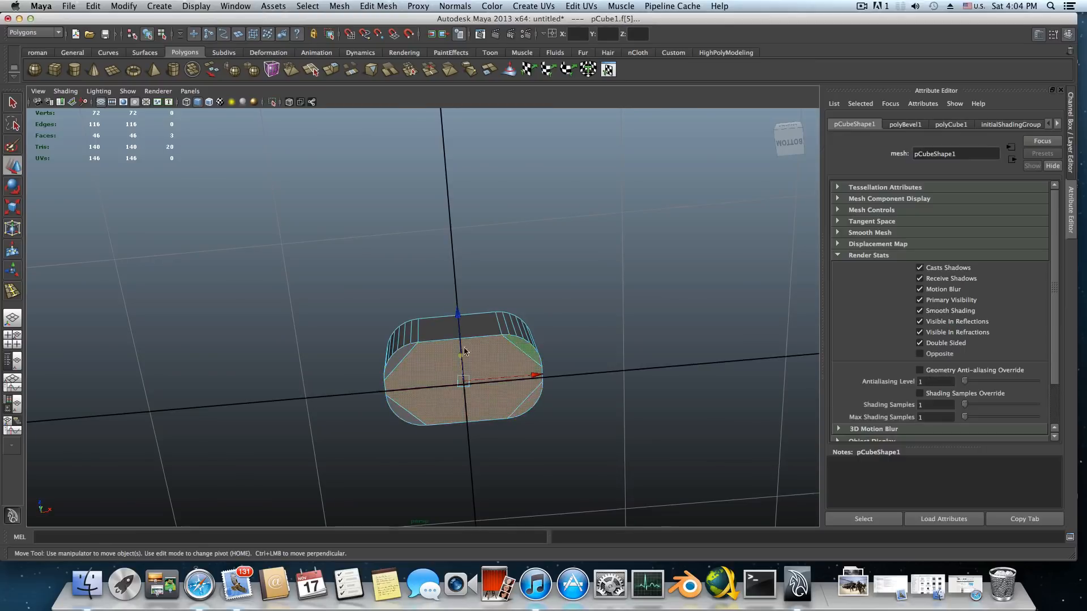
{"action": "left_click", "coordinate": [403, 357], "text": "shift"}
{"action": "left_click", "coordinate": [403, 413], "text": "shift"}
{"action": "left_click_drag", "start_coordinate": [564, 349], "coordinate": [528, 230], "text": "alt"}
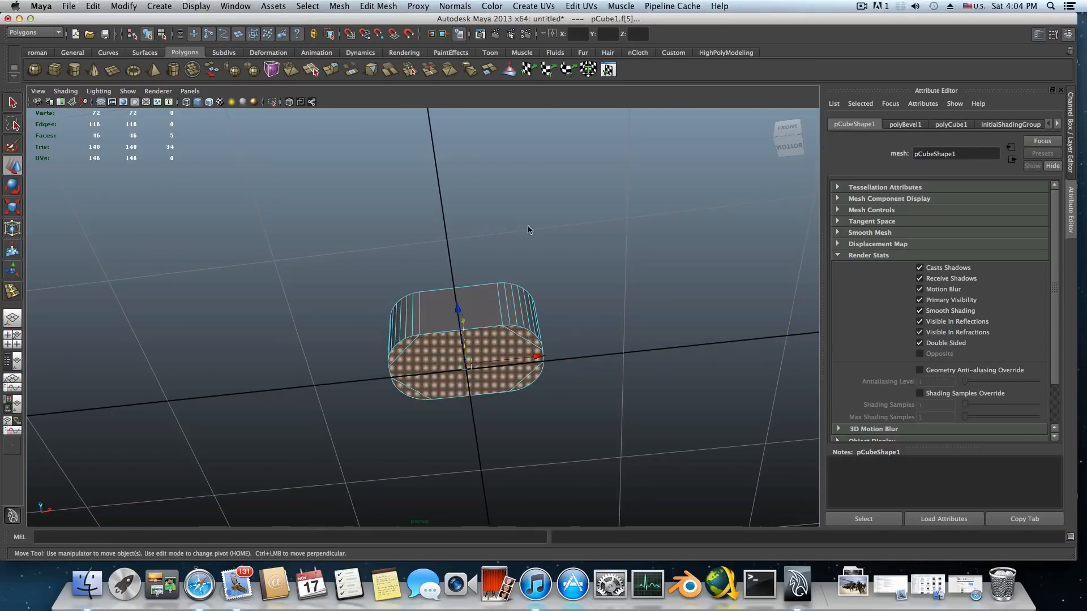
- Extrude the underside faces about 0.375 downward, scale them in uniformly to form a taper, and return to object selection
{"action": "left_click", "coordinate": [334, 69]}
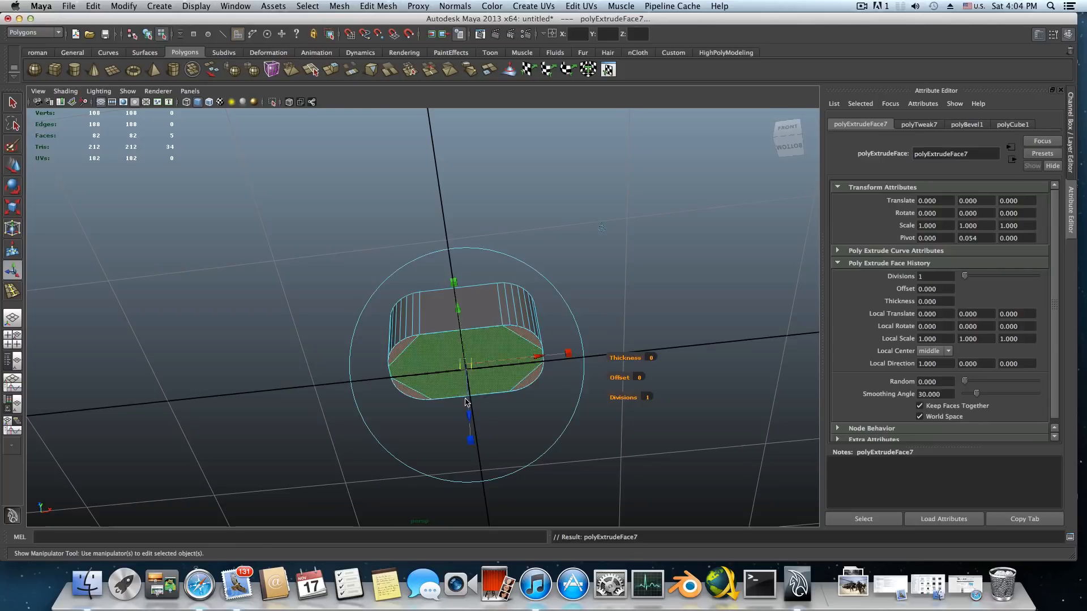
{"action": "left_click_drag", "start_coordinate": [485, 423], "coordinate": [470, 468], "text": "alt"}
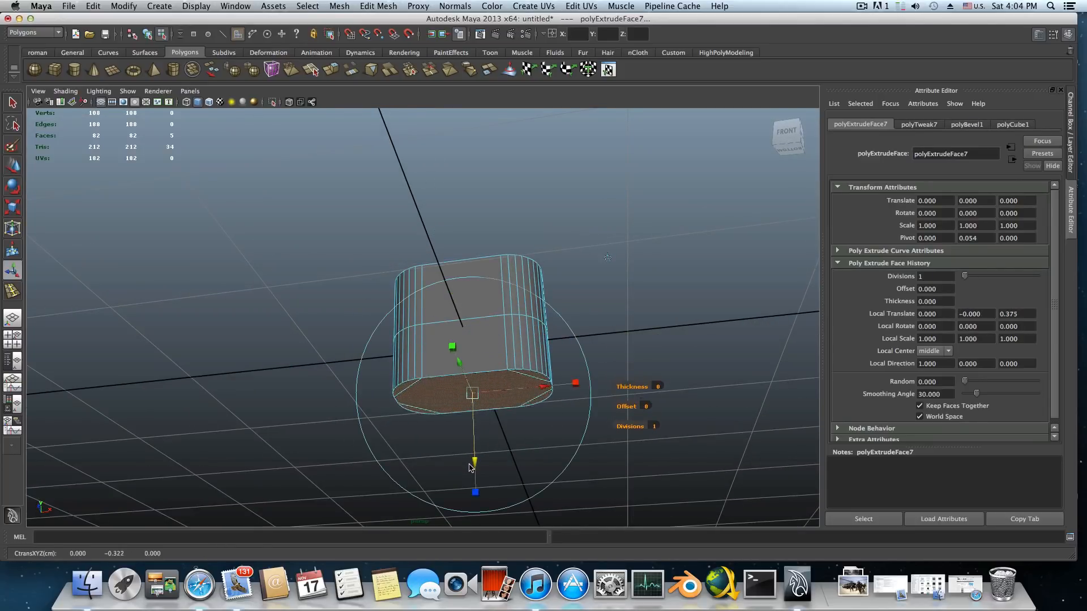
{"action": "left_click", "coordinate": [12, 207]}
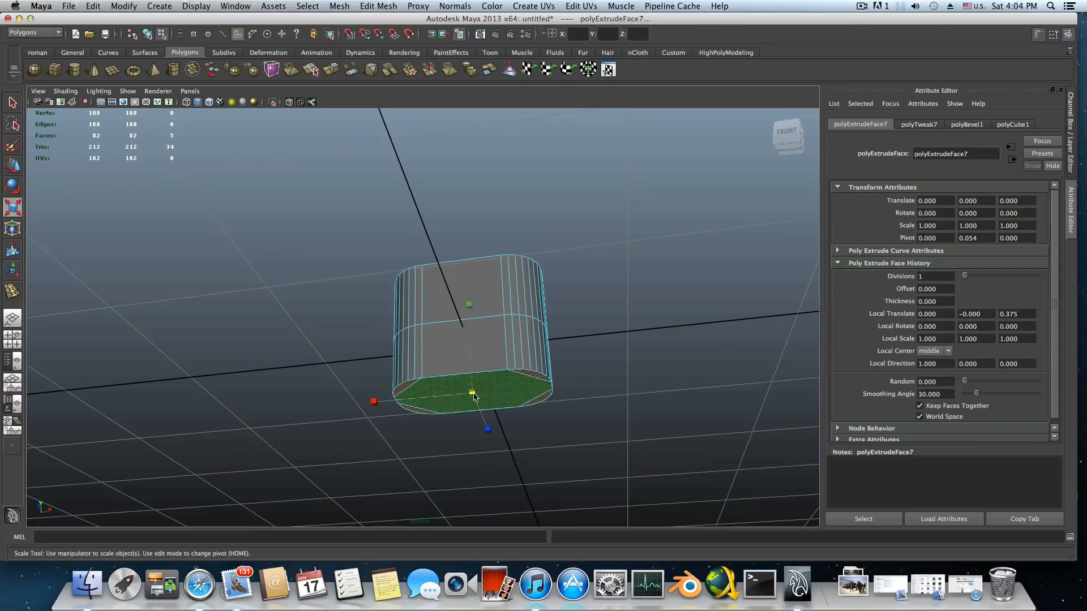
{"action": "left_click_drag", "start_coordinate": [473, 394], "coordinate": [415, 415]}
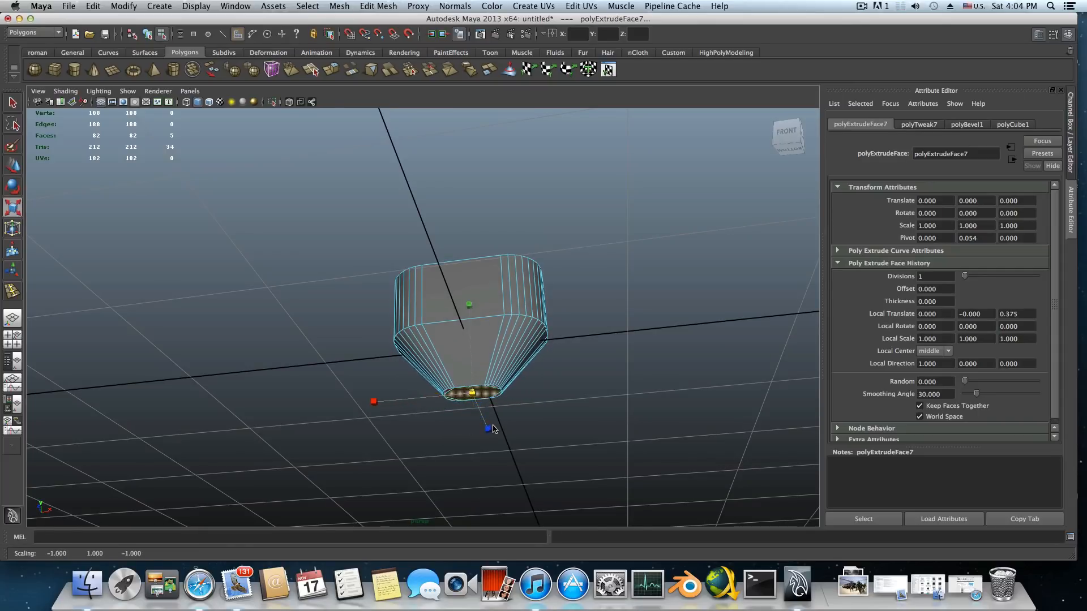
{"action": "left_click_drag", "start_coordinate": [492, 429], "coordinate": [387, 338], "text": "alt"}
{"action": "key", "text": "w"}
{"action": "left_click_drag", "start_coordinate": [461, 353], "coordinate": [418, 356], "text": "alt"}
{"action": "key", "text": "F8"}
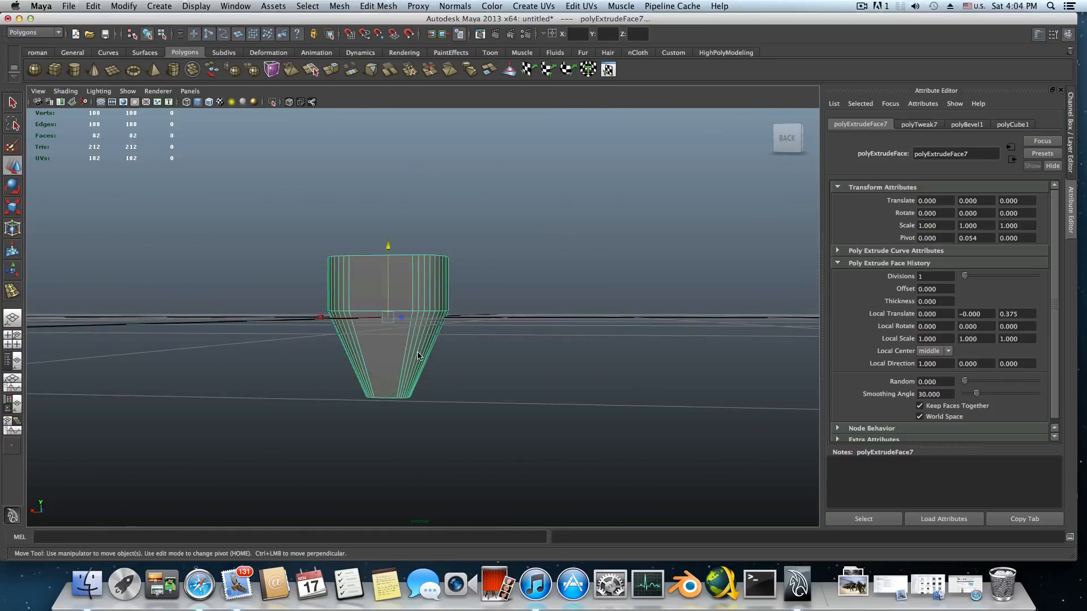
- Create a polygon cylinder at the grid centre and scale it down uniformly to fit the tapered body
{"action": "left_click_drag", "start_coordinate": [425, 314], "coordinate": [557, 327], "text": "alt"}
{"action": "scroll", "coordinate": [558, 326], "scroll_direction": "up", "scroll_amount": 1}
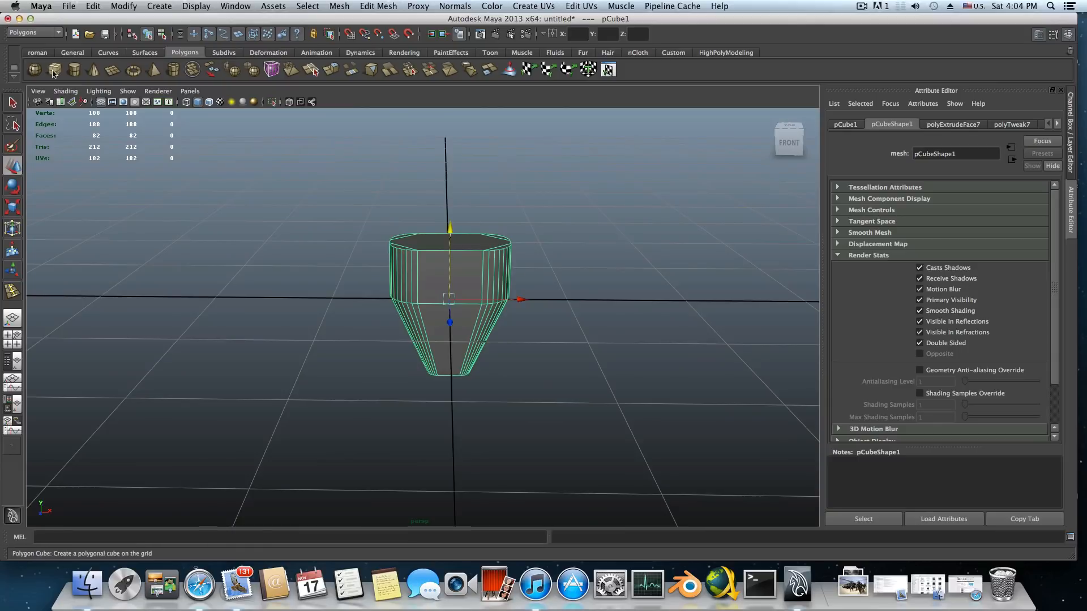
{"action": "mouse_move", "coordinate": [388, 335]}
{"action": "left_mouse_down", "text": "alt"}
{"action": "mouse_move", "coordinate": [384, 221]}
{"action": "mouse_move", "coordinate": [370, 341]}
{"action": "left_mouse_up", "text": "alt"}
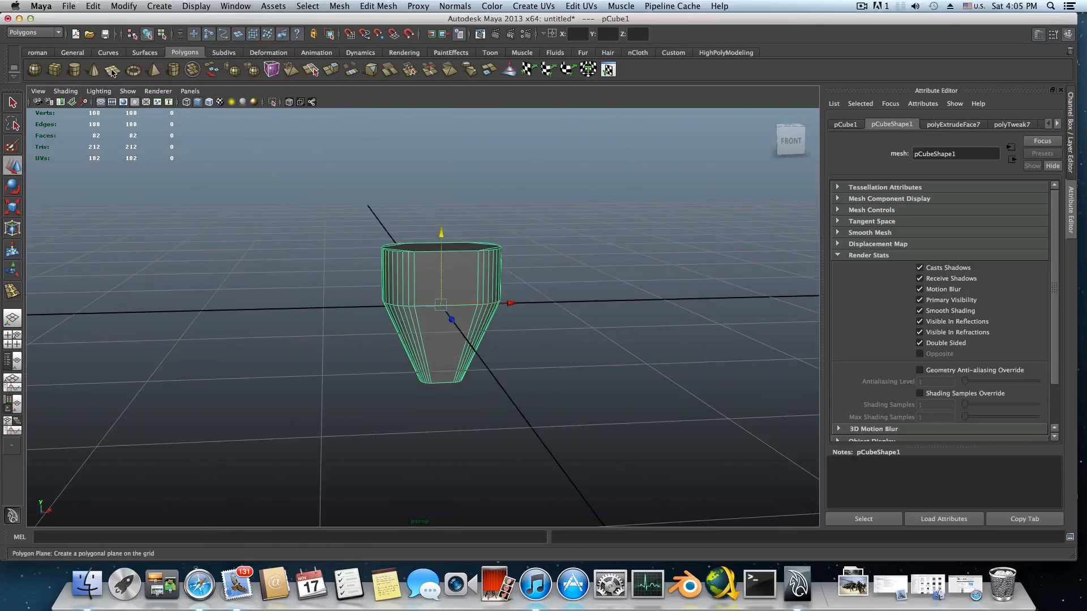
{"action": "left_click", "coordinate": [76, 69]}
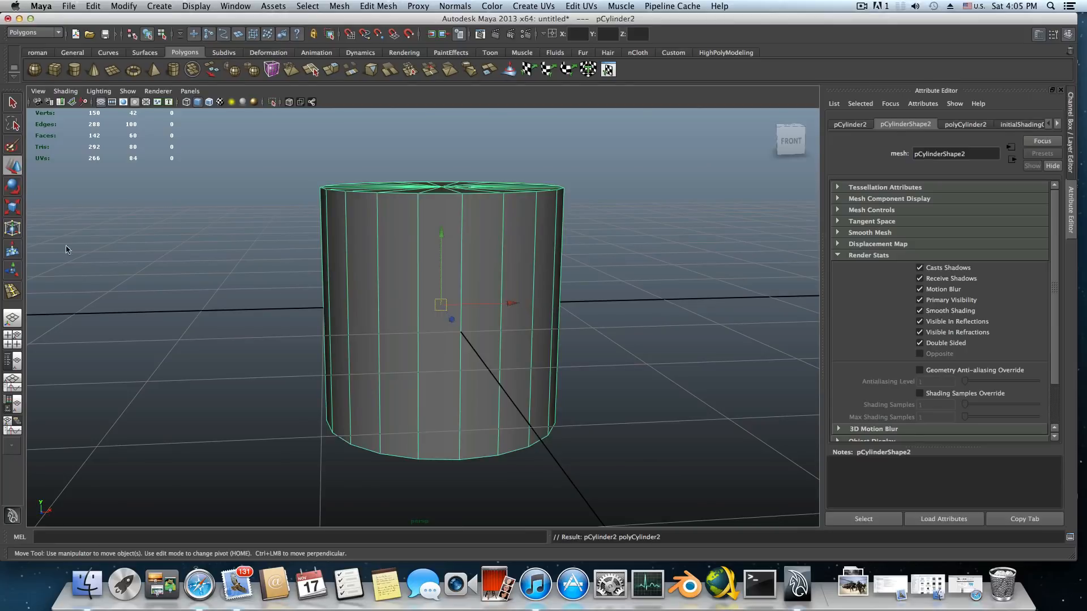
{"action": "left_click", "coordinate": [13, 207]}
{"action": "left_click_drag", "start_coordinate": [442, 306], "coordinate": [105, 212]}
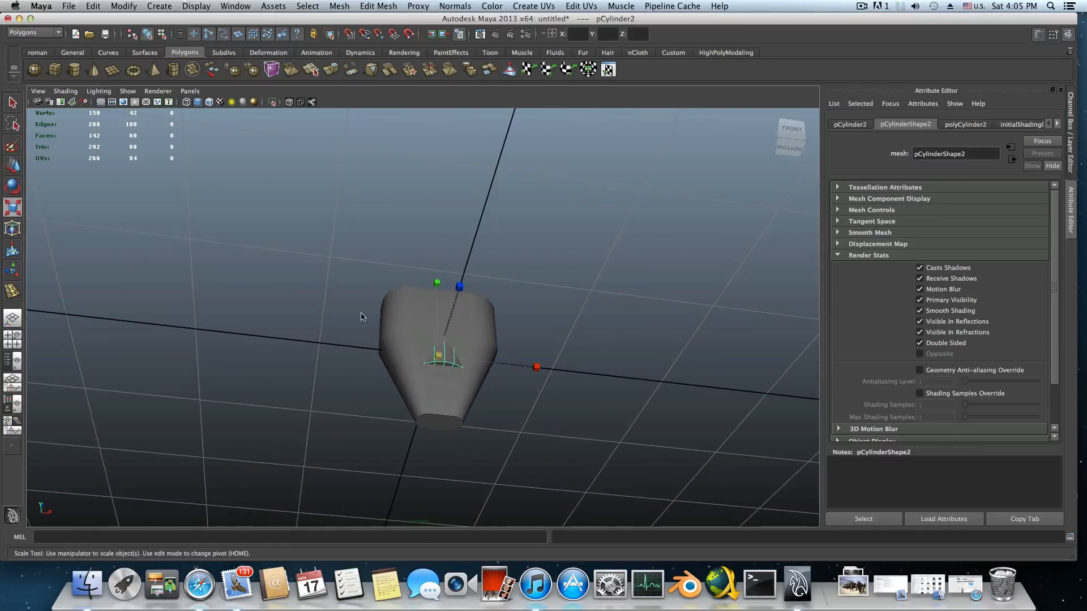
- Move the cylinder down along Y by about 0.72 to sit under the body's narrow end
{"action": "key", "text": "w"}
{"action": "left_click_drag", "start_coordinate": [434, 305], "coordinate": [435, 368]}
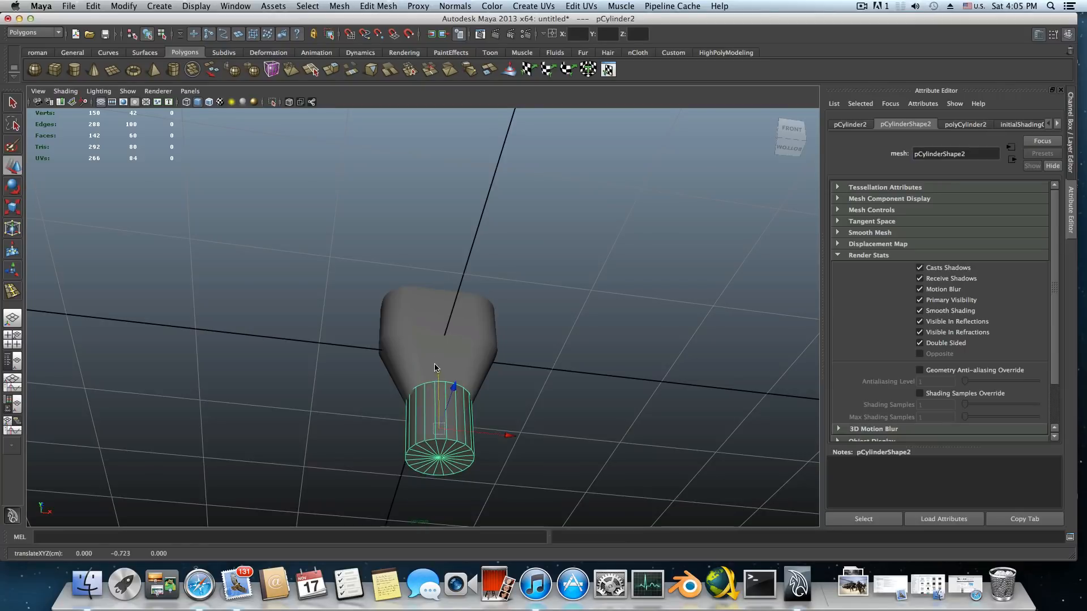
{"action": "left_click_drag", "start_coordinate": [420, 434], "coordinate": [478, 416], "text": "alt"}
{"action": "right_click_drag", "start_coordinate": [478, 415], "coordinate": [615, 414], "text": "alt"}
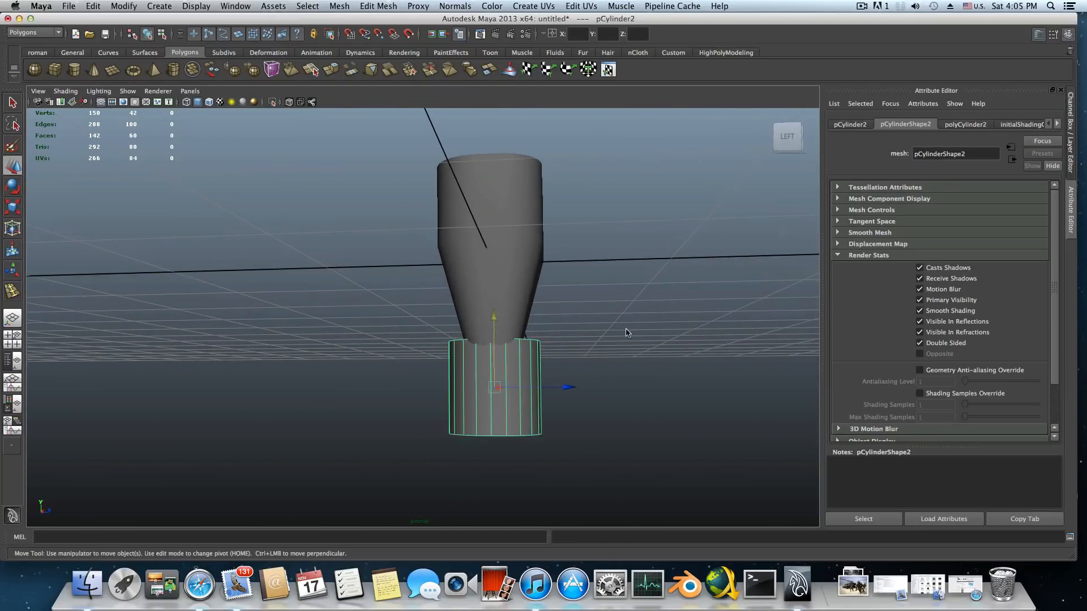
- Set the cylinder's axis subdivisions to 50 for a smoother round profile
{"action": "left_click", "coordinate": [965, 125]}
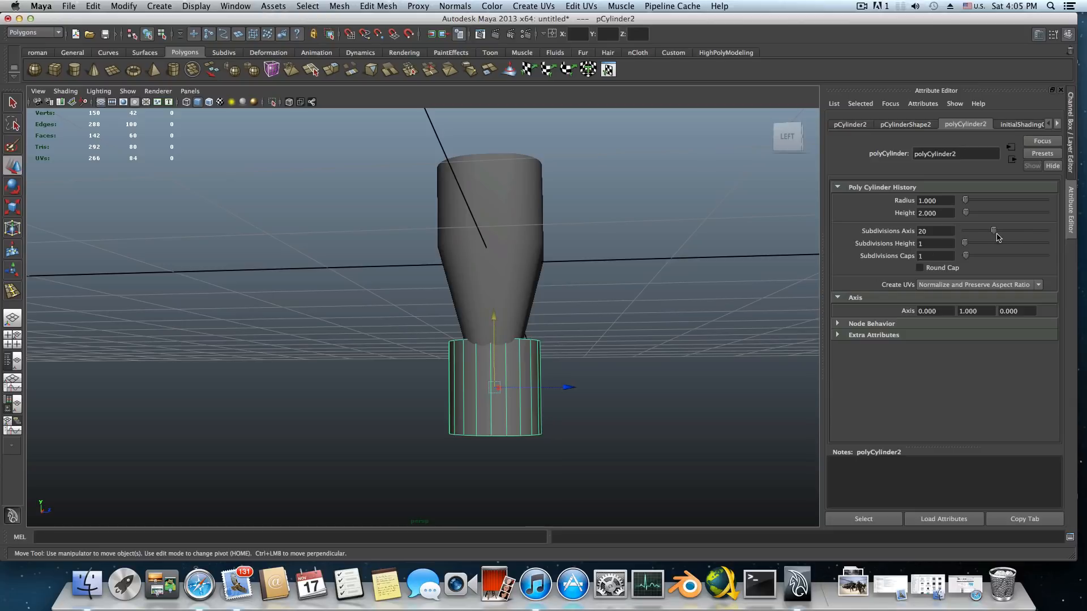
{"action": "left_click_drag", "start_coordinate": [996, 235], "coordinate": [1072, 237]}
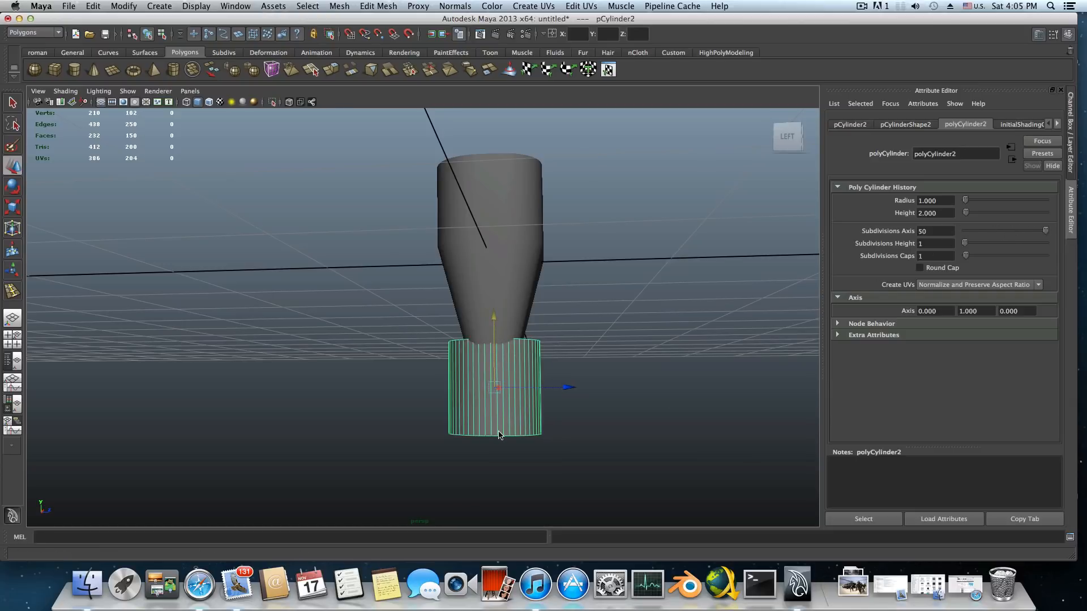
- Scale the cylinder down into a small short stub at the body's narrow end
{"action": "mouse_move", "coordinate": [488, 430]}
{"action": "left_mouse_down", "text": "alt"}
{"action": "mouse_move", "coordinate": [547, 362]}
{"action": "mouse_move", "coordinate": [432, 347]}
{"action": "mouse_move", "coordinate": [507, 437]}
{"action": "left_mouse_up", "text": "alt"}
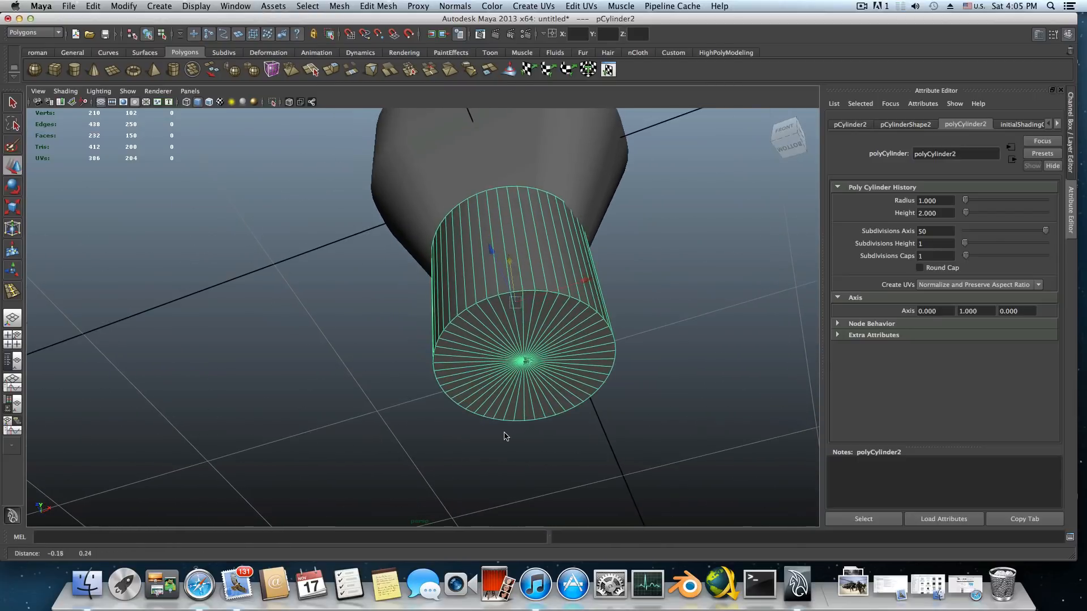
{"action": "left_click", "coordinate": [11, 208]}
{"action": "left_click_drag", "start_coordinate": [515, 303], "coordinate": [458, 374]}
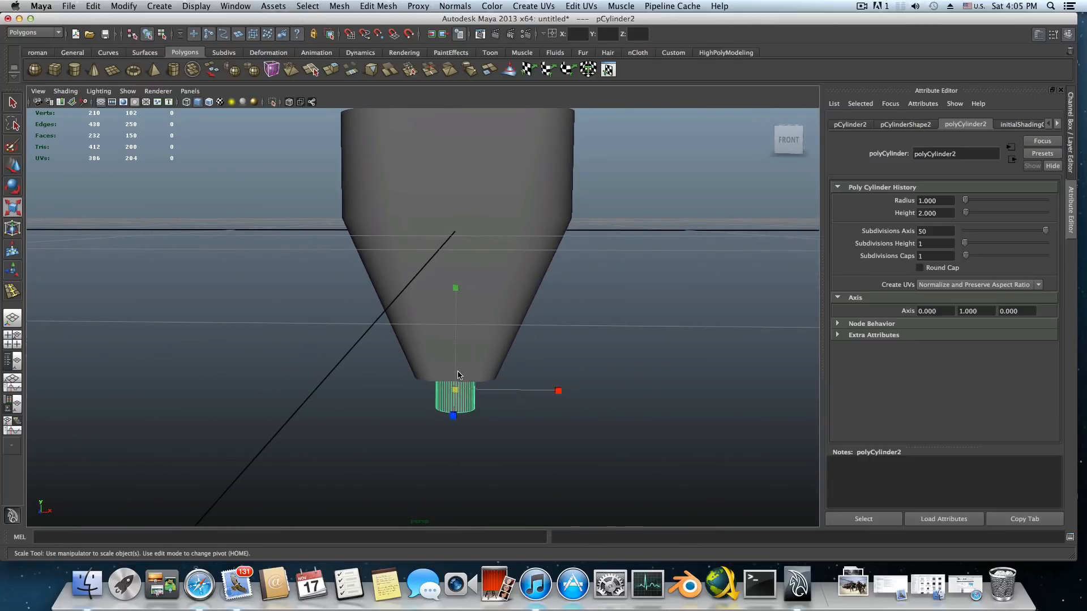
- Duplicate the stub cylinder and rescale the copy so its end projects slightly beyond the original stub
{"action": "key", "text": "ctrl+d"}
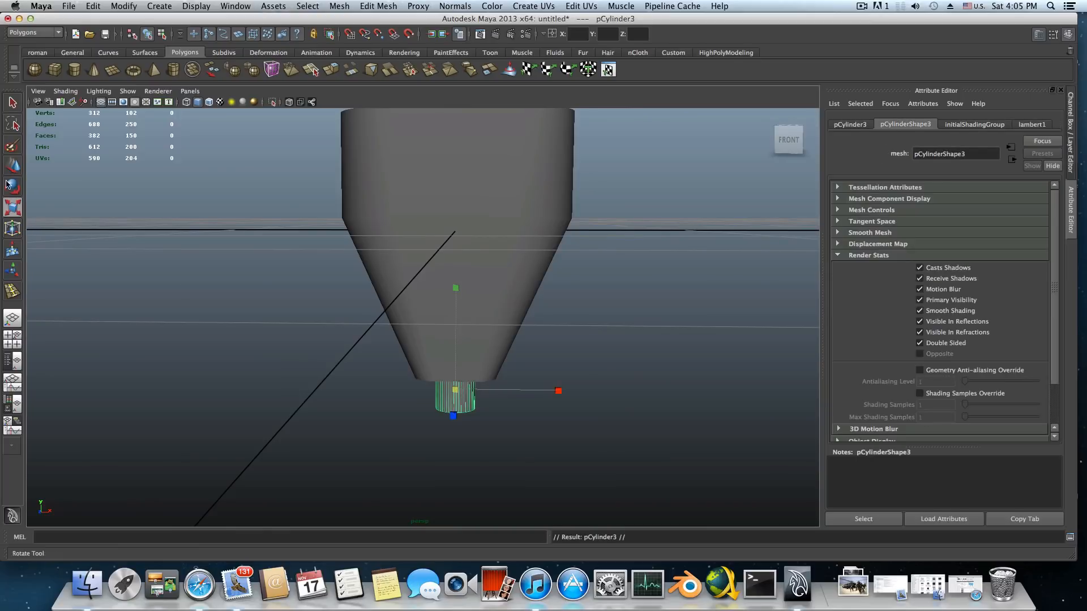
{"action": "left_click_drag", "start_coordinate": [389, 400], "coordinate": [396, 369], "text": "alt"}
{"action": "left_click_drag", "start_coordinate": [266, 298], "coordinate": [164, 214], "text": "alt"}
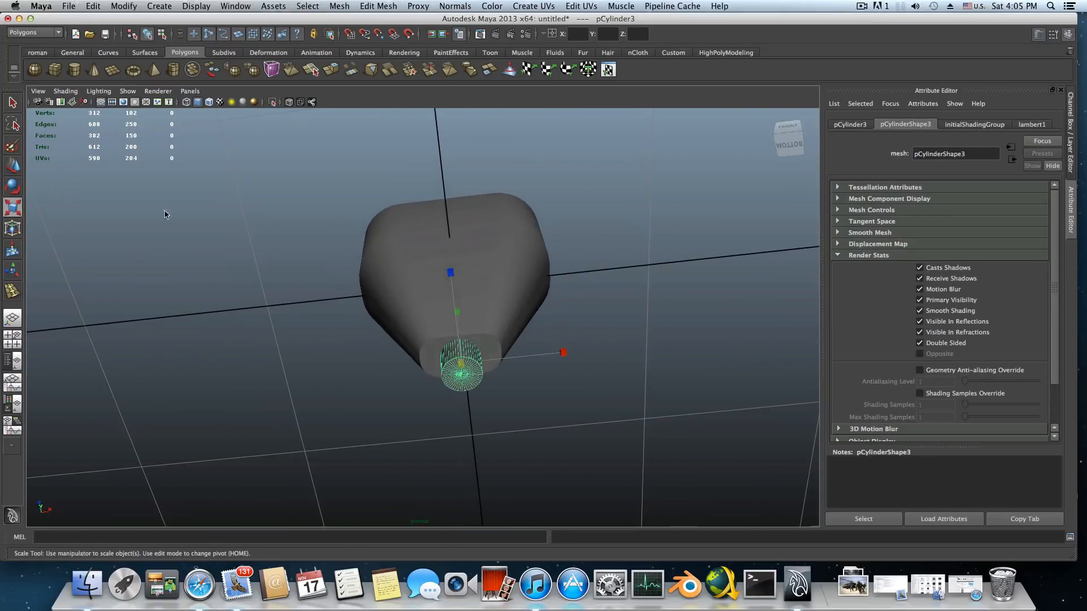
{"action": "left_click", "coordinate": [12, 167]}
{"action": "left_click_drag", "start_coordinate": [484, 329], "coordinate": [458, 323], "text": "alt"}
{"action": "scroll", "coordinate": [411, 384], "scroll_direction": "up", "scroll_amount": 5}
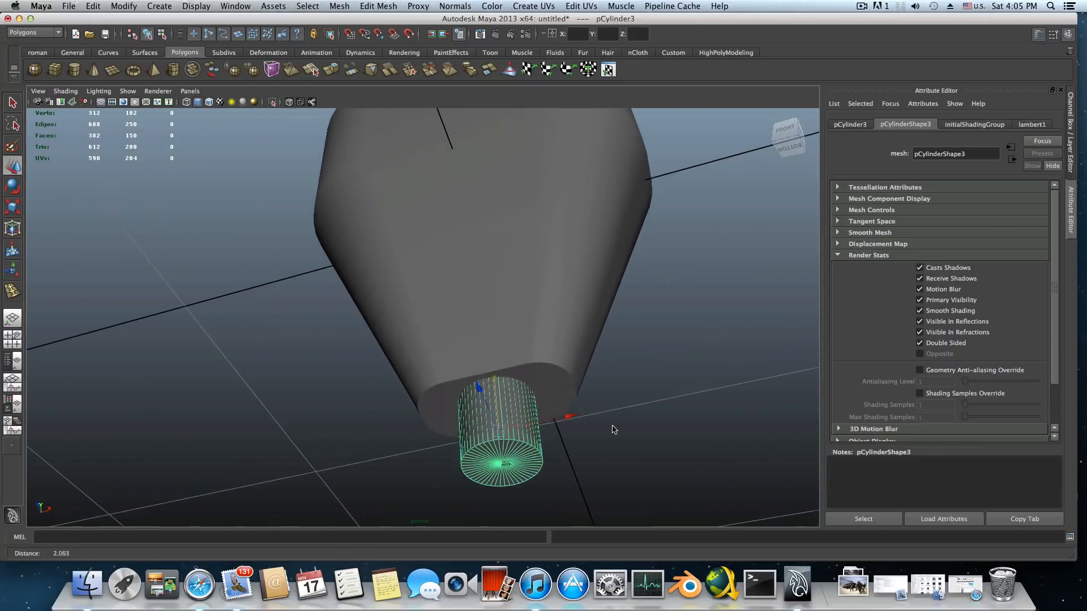
{"action": "left_click", "coordinate": [12, 209]}
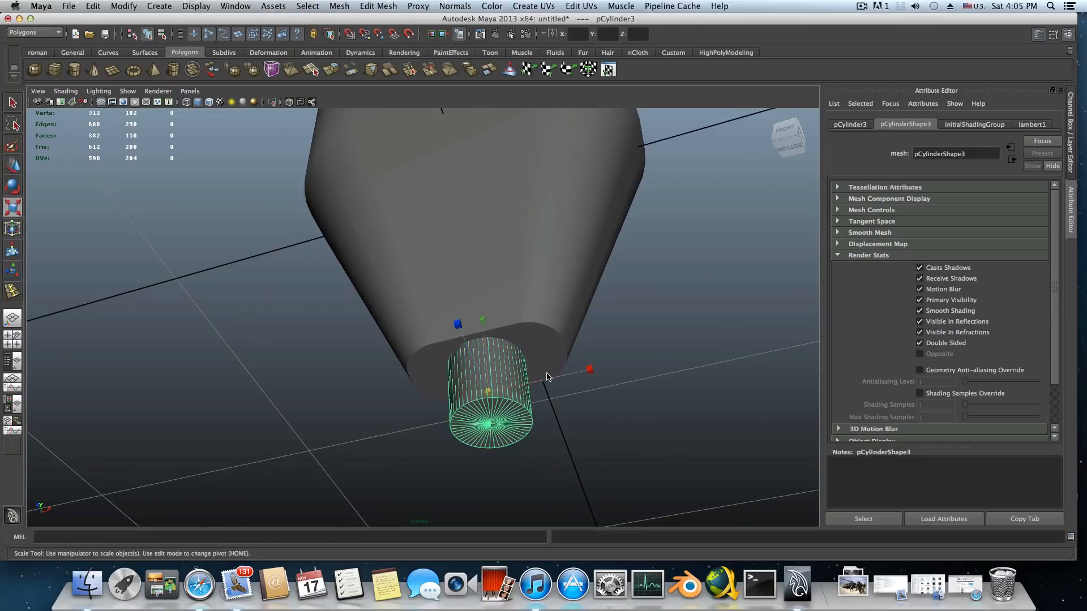
{"action": "mouse_move", "coordinate": [491, 392]}
{"action": "left_mouse_down"}
{"action": "mouse_move", "coordinate": [480, 392]}
{"action": "mouse_move", "coordinate": [506, 390]}
{"action": "mouse_move", "coordinate": [510, 333]}
{"action": "mouse_move", "coordinate": [398, 376]}
{"action": "mouse_move", "coordinate": [643, 421]}
{"action": "mouse_move", "coordinate": [555, 384]}
{"action": "mouse_move", "coordinate": [489, 412]}
{"action": "left_mouse_up"}
{"action": "left_click", "coordinate": [479, 378]}
{"action": "left_click", "coordinate": [489, 394]}
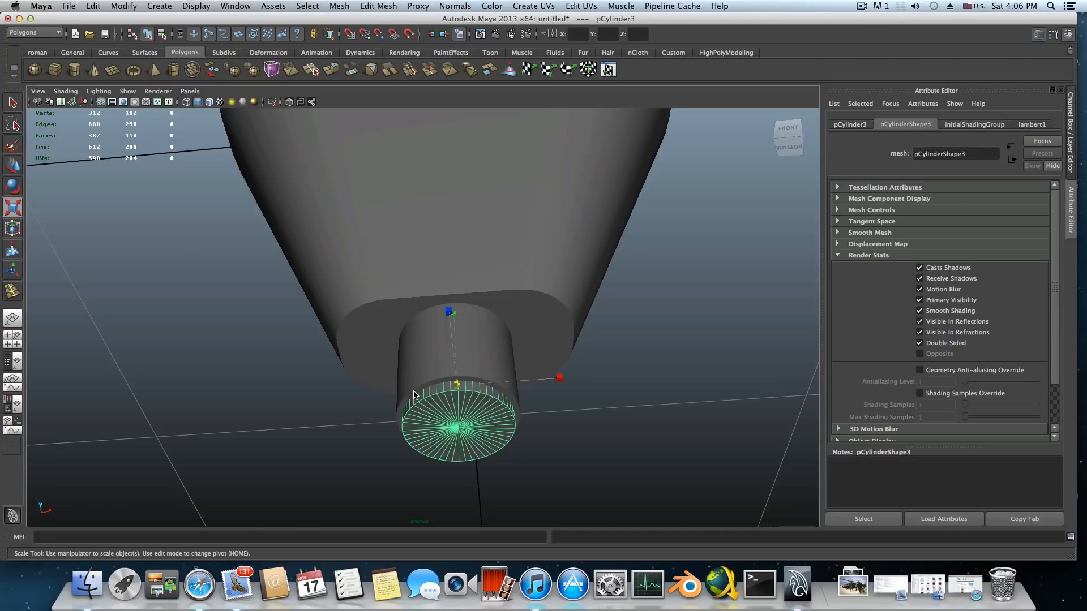
{"action": "left_click_drag", "start_coordinate": [414, 394], "coordinate": [428, 341], "text": "alt"}
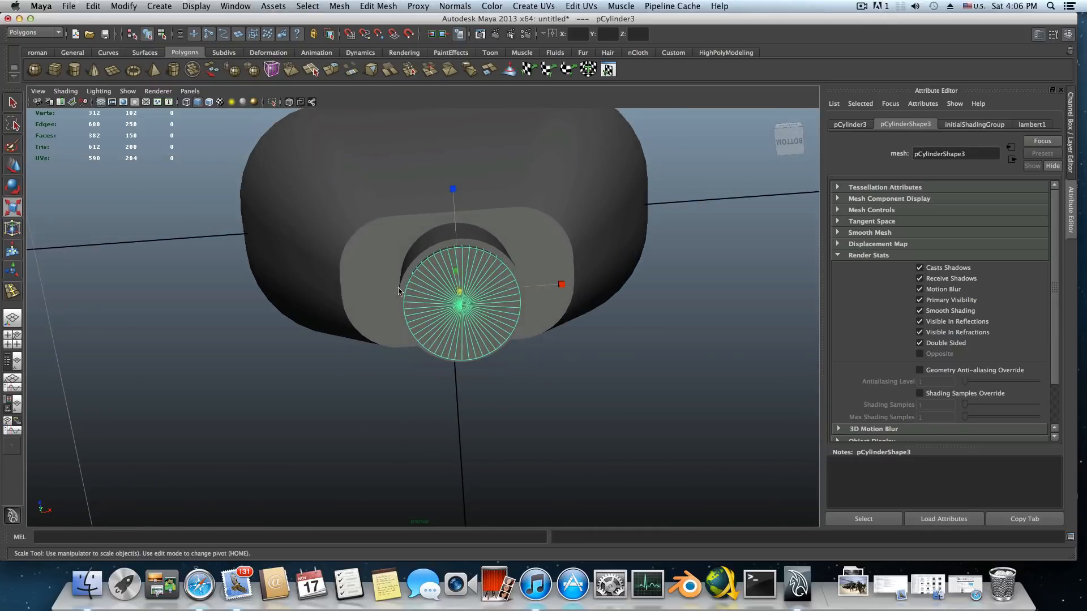
{"action": "left_click_drag", "start_coordinate": [519, 371], "coordinate": [454, 407], "text": "alt"}
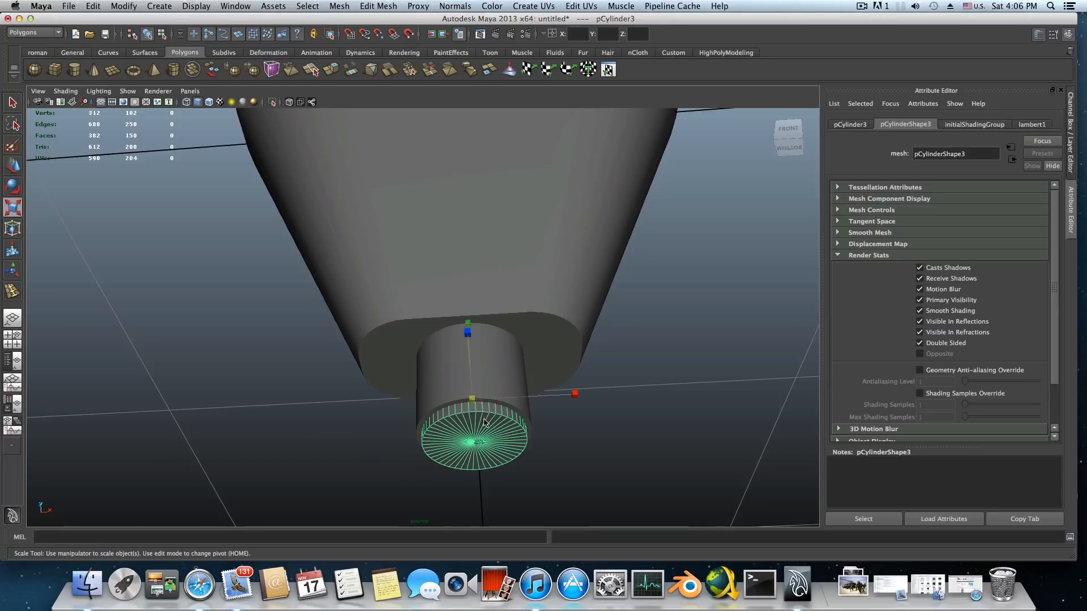
- Move the duplicated cylinder up along Y until it protrudes from the body's wide top face
{"action": "left_click_drag", "start_coordinate": [305, 226], "coordinate": [246, 188], "text": "alt"}
{"action": "left_click", "coordinate": [13, 166]}
{"action": "middle_click_drag", "start_coordinate": [537, 268], "coordinate": [519, 378], "text": "alt"}
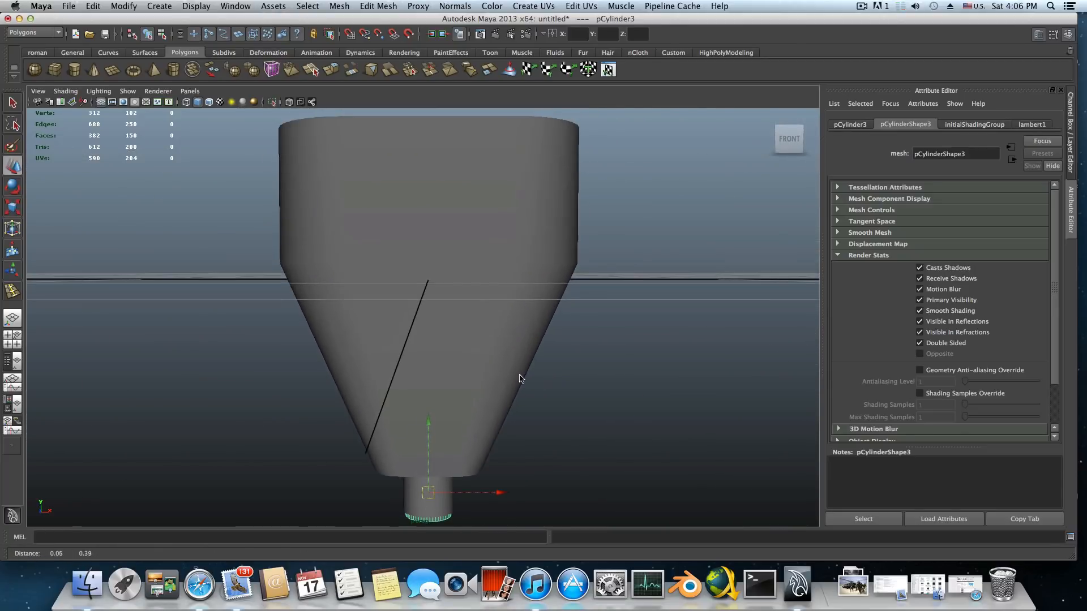
{"action": "left_click_drag", "start_coordinate": [435, 423], "coordinate": [443, 55]}
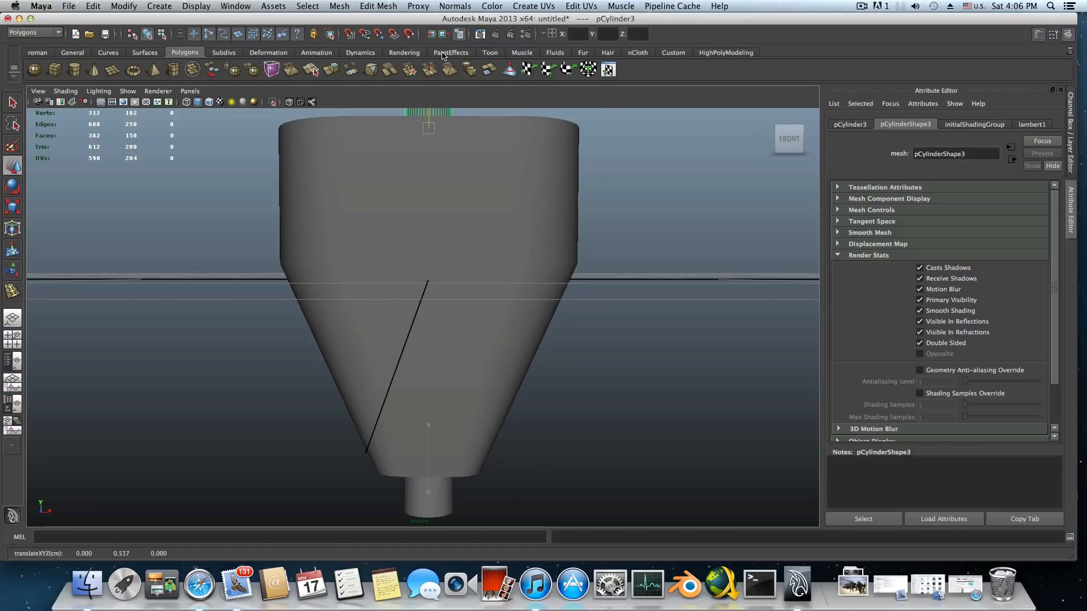
- Move the small cylinder along X to about -0.31, near one rounded end of the body's top face
{"action": "left_click_drag", "start_coordinate": [445, 113], "coordinate": [408, 377], "text": "alt"}
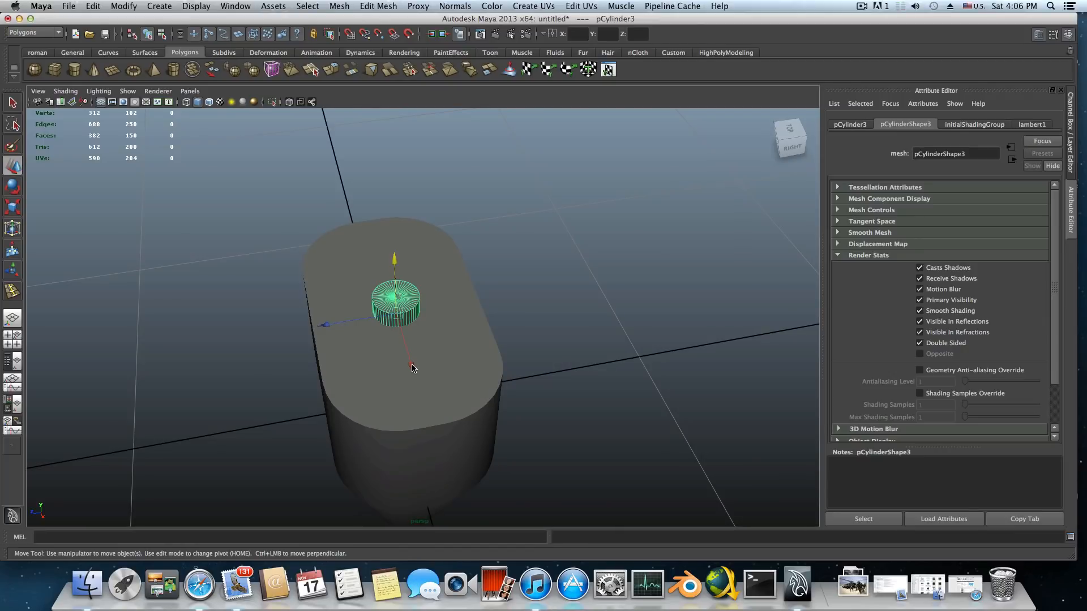
{"action": "left_click_drag", "start_coordinate": [412, 367], "coordinate": [399, 297]}
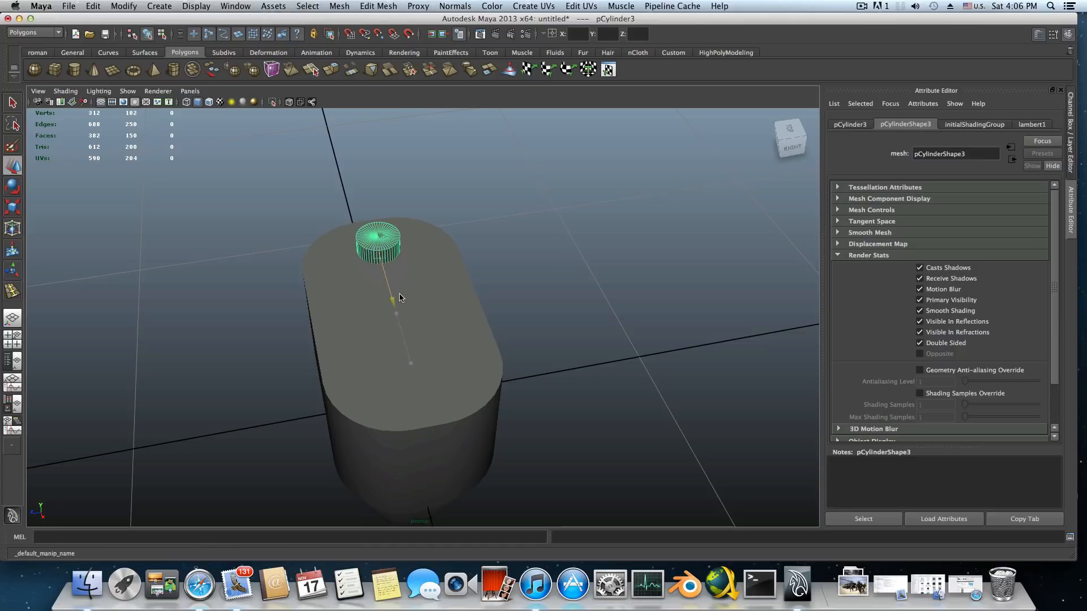
{"action": "left_click_drag", "start_coordinate": [384, 349], "coordinate": [484, 384], "text": "alt"}
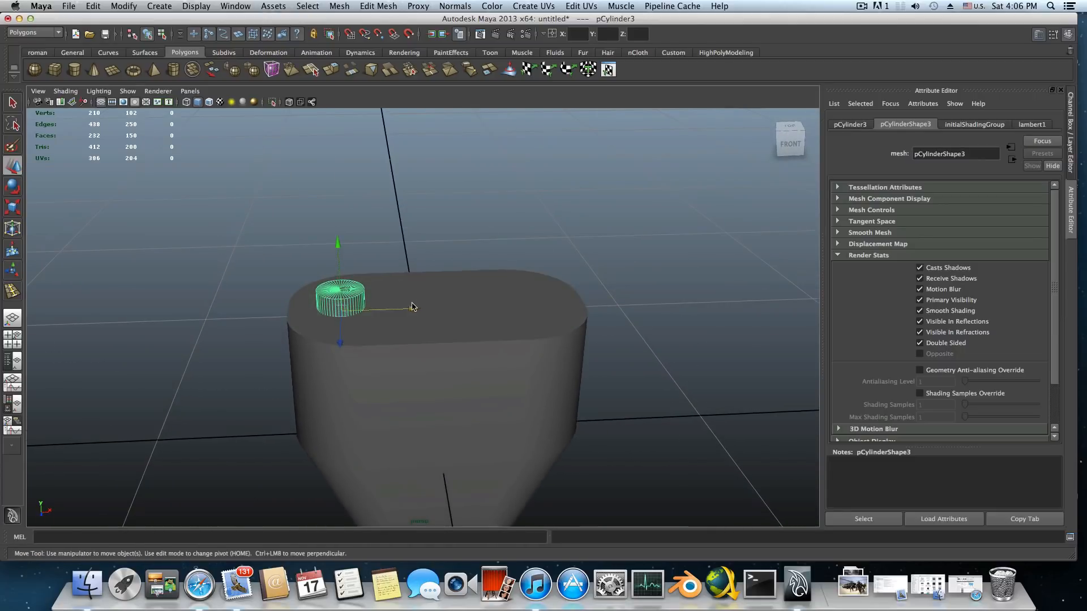
{"action": "left_click_drag", "start_coordinate": [411, 307], "coordinate": [417, 309]}
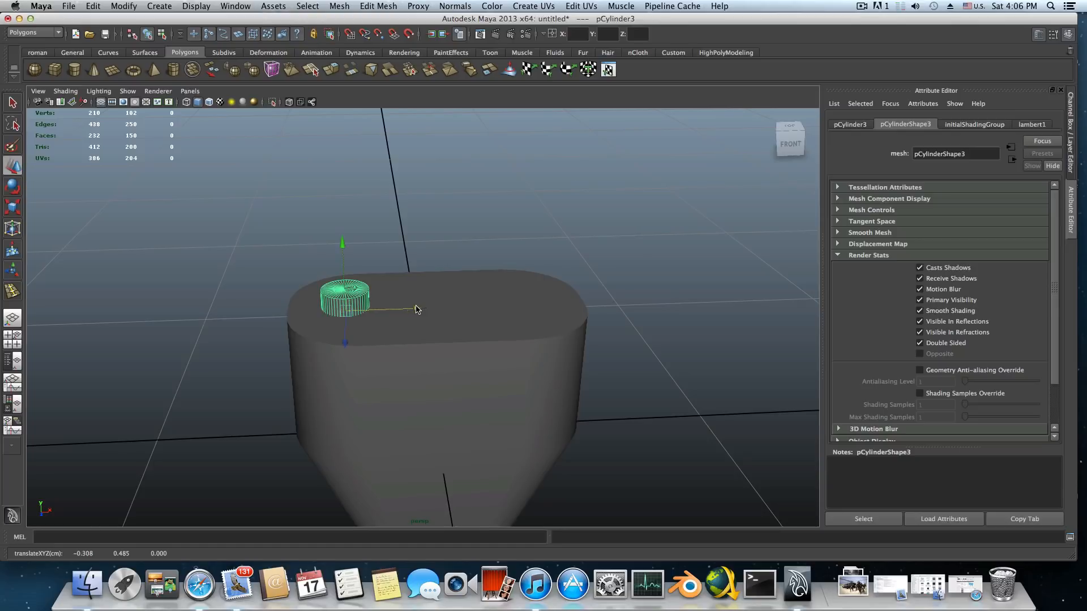
- Duplicate the small pin cylinder, move the copy along X to about 0.29, and shift the original inward along X
{"action": "key", "text": "ctrl+d"}
{"action": "left_click_drag", "start_coordinate": [417, 309], "coordinate": [594, 300]}
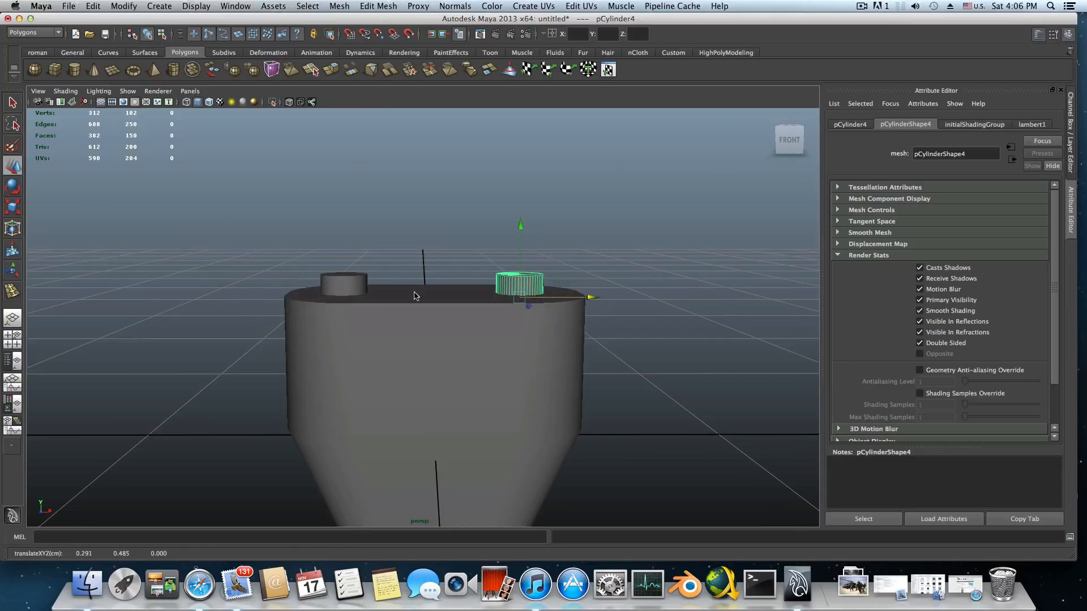
{"action": "left_click", "coordinate": [350, 284]}
{"action": "left_click_drag", "start_coordinate": [416, 300], "coordinate": [429, 301]}
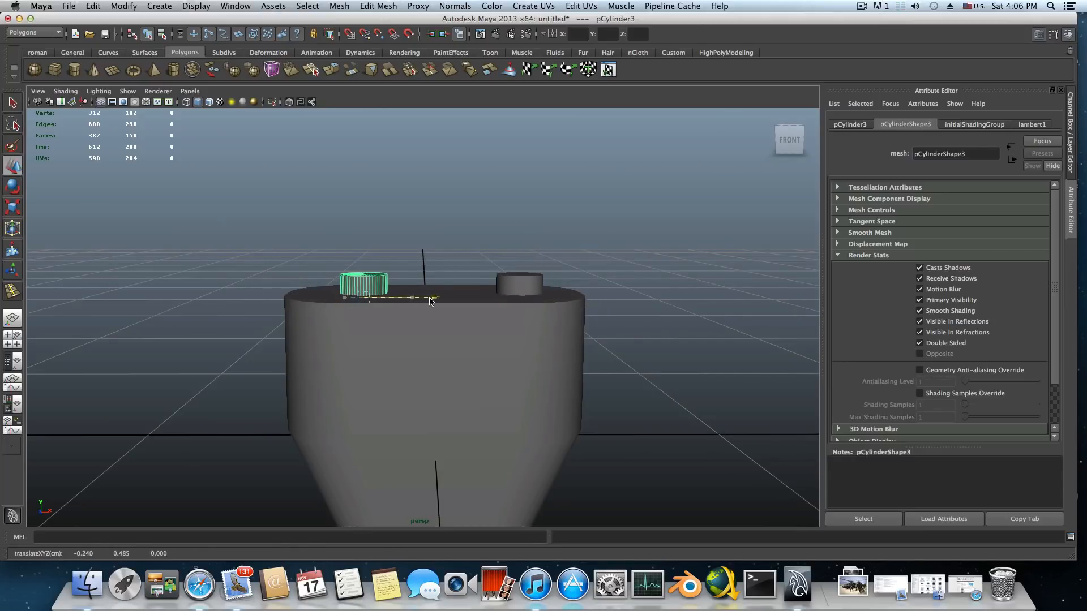
{"action": "left_click_drag", "start_coordinate": [430, 301], "coordinate": [439, 301]}
- Bring the two pins closer together along X, placing the original at about -0.18 and moving the copy inward to match
{"action": "left_click", "coordinate": [506, 286]}
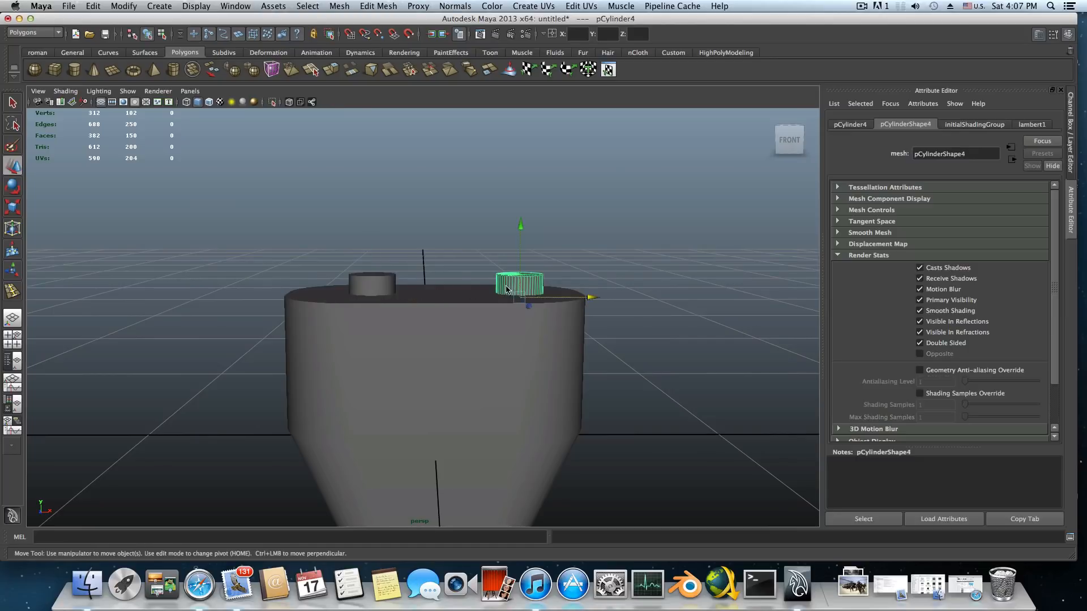
{"action": "left_click_drag", "start_coordinate": [588, 300], "coordinate": [553, 299]}
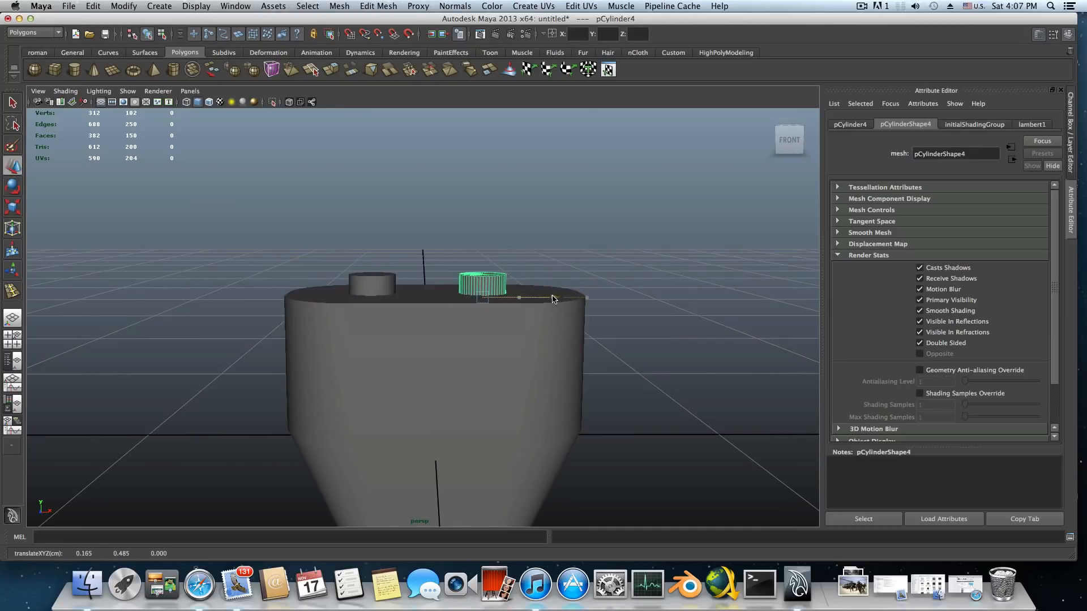
{"action": "left_click", "coordinate": [371, 287]}
{"action": "left_click_drag", "start_coordinate": [446, 303], "coordinate": [454, 303]}
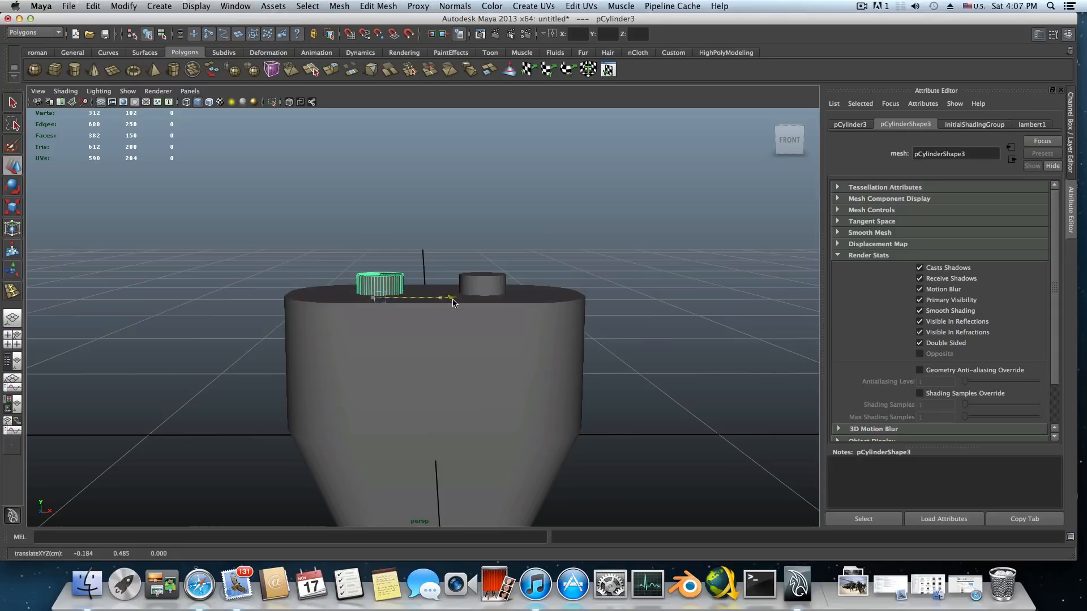
{"action": "left_click", "coordinate": [488, 286]}
{"action": "left_click_drag", "start_coordinate": [555, 299], "coordinate": [547, 299]}
- Scale the tapered body down uniformly and raise it along Y to about 0.14 so the pins protrude less
{"action": "scroll", "coordinate": [537, 324], "scroll_direction": "down", "scroll_amount": 5}
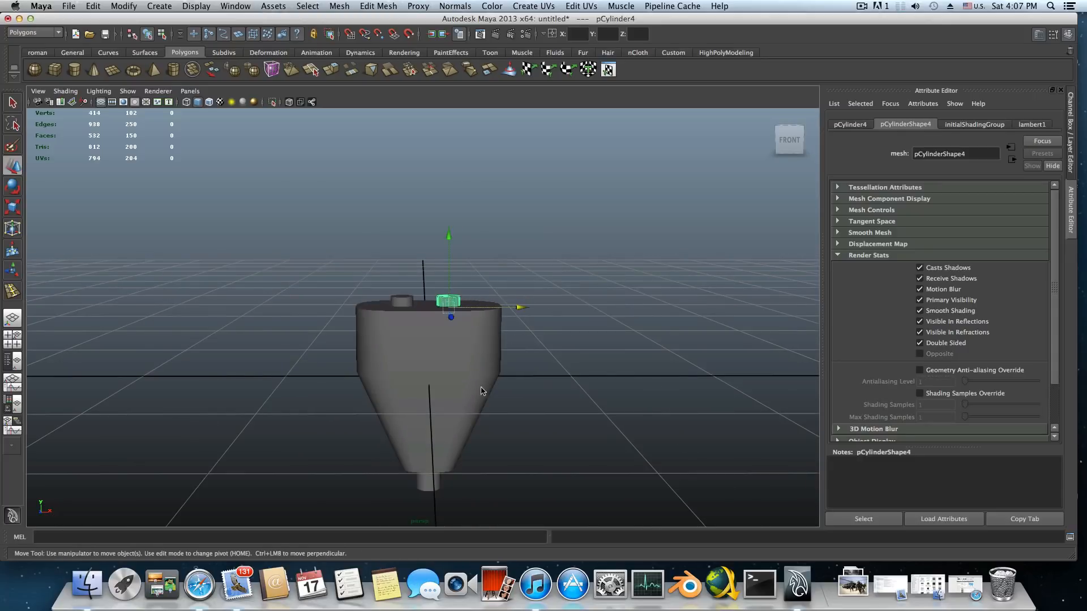
{"action": "left_click_drag", "start_coordinate": [474, 409], "coordinate": [346, 448], "text": "alt"}
{"action": "left_click", "coordinate": [457, 372]}
{"action": "left_click", "coordinate": [13, 205]}
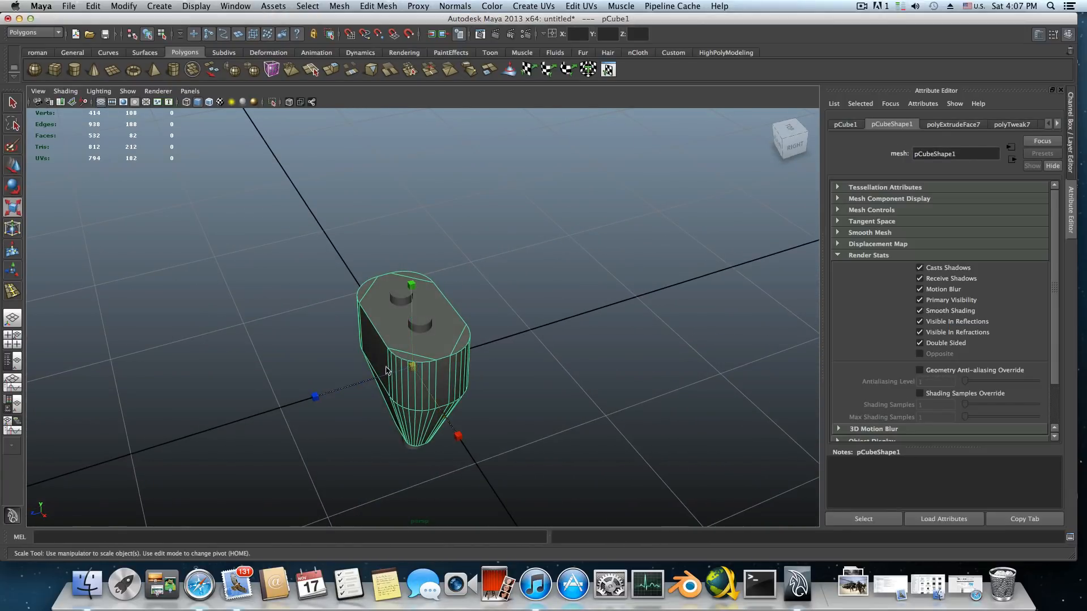
{"action": "left_click_drag", "start_coordinate": [411, 366], "coordinate": [244, 315]}
{"action": "left_click", "coordinate": [14, 166]}
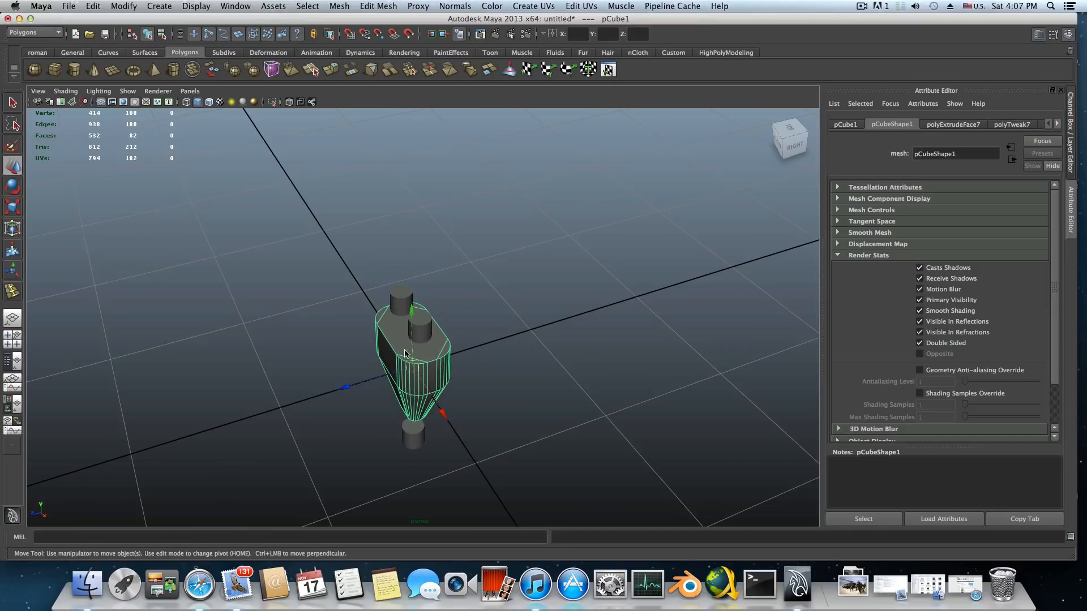
{"action": "left_click_drag", "start_coordinate": [411, 309], "coordinate": [412, 296]}
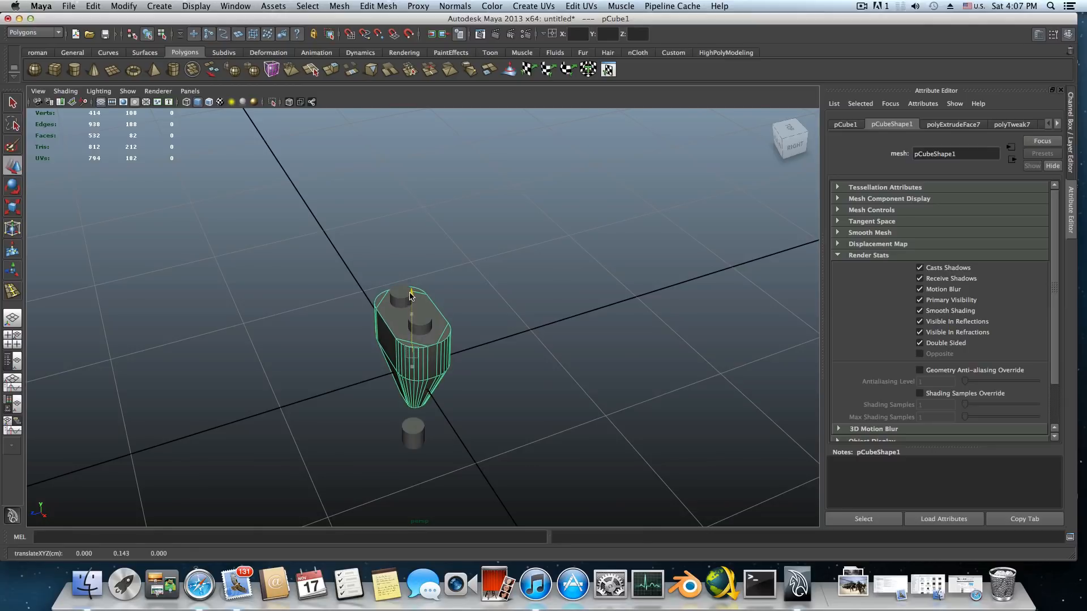
- Nudge the original pin slightly along X towards the centre of the body's top face
{"action": "left_click_drag", "start_coordinate": [414, 338], "coordinate": [503, 300], "text": "alt"}
{"action": "mouse_move", "coordinate": [439, 430]}
{"action": "left_mouse_down", "text": "alt"}
{"action": "mouse_move", "coordinate": [442, 417]}
{"action": "mouse_move", "coordinate": [439, 425]}
{"action": "left_mouse_up", "text": "alt"}
{"action": "left_click_drag", "start_coordinate": [425, 320], "coordinate": [434, 366], "text": "alt"}
{"action": "right_click_drag", "start_coordinate": [438, 307], "coordinate": [558, 351], "text": "alt"}
{"action": "left_click", "coordinate": [460, 338]}
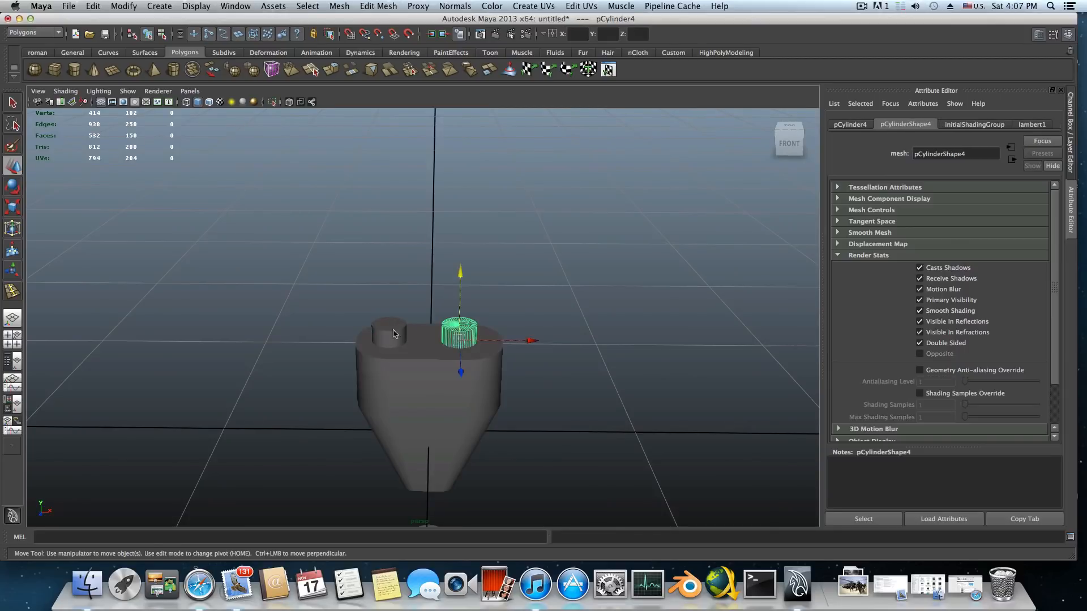
{"action": "left_click", "coordinate": [386, 333], "text": "shift"}
{"action": "left_click", "coordinate": [386, 333], "text": "shift"}
{"action": "left_click", "coordinate": [387, 335]}
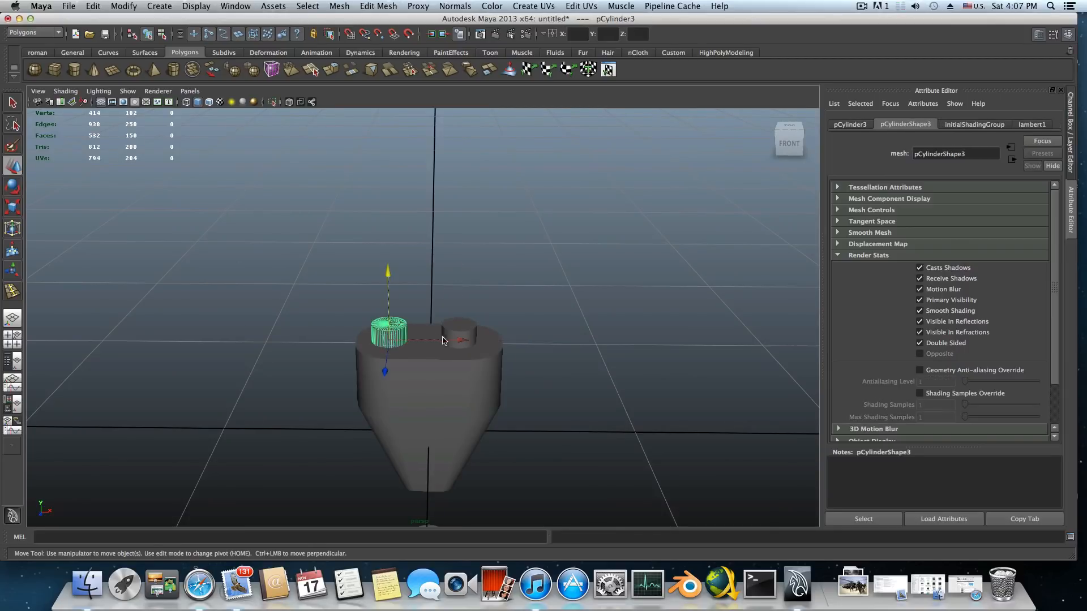
{"action": "left_click_drag", "start_coordinate": [462, 343], "coordinate": [468, 346]}
{"action": "left_click", "coordinate": [467, 334]}
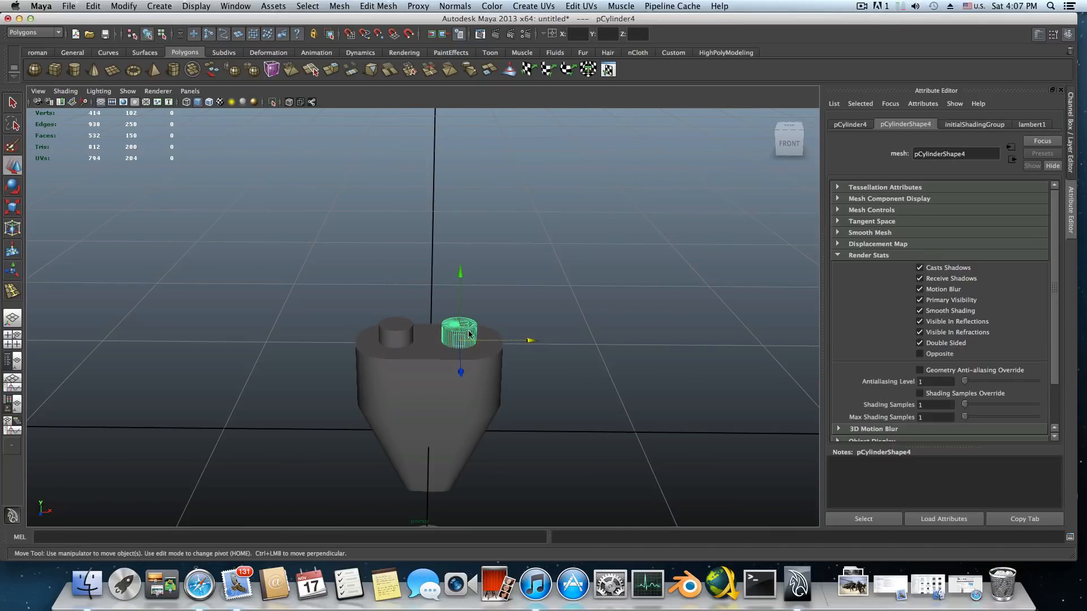
- Move the cable stub cylinder up along Y through the body until it protrudes between the two pins
{"action": "left_click_drag", "start_coordinate": [467, 383], "coordinate": [364, 359], "text": "alt"}
{"action": "left_click", "coordinate": [426, 436]}
{"action": "left_click_drag", "start_coordinate": [425, 435], "coordinate": [425, 324], "text": "alt"}
{"action": "right_click_drag", "start_coordinate": [464, 340], "coordinate": [667, 405], "text": "alt"}
{"action": "left_click_drag", "start_coordinate": [502, 429], "coordinate": [276, 314], "text": "alt"}
{"action": "key", "text": "r"}
{"action": "key", "text": "w"}
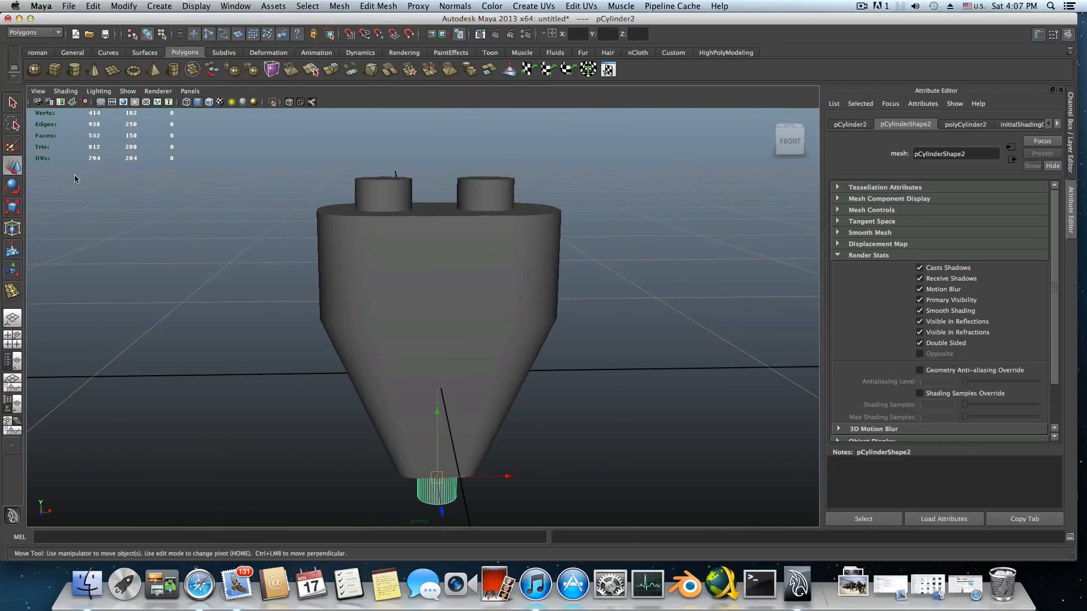
{"action": "left_click_drag", "start_coordinate": [436, 412], "coordinate": [368, 326]}
- Scale the tapered body narrower along Z and along X
{"action": "left_click", "coordinate": [365, 327]}
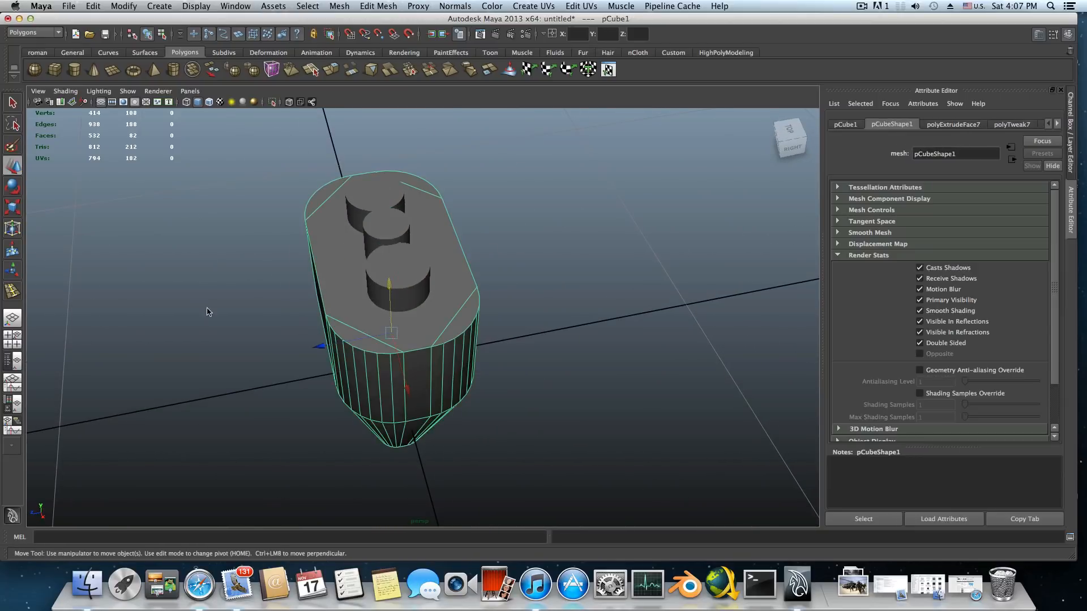
{"action": "left_click", "coordinate": [11, 208]}
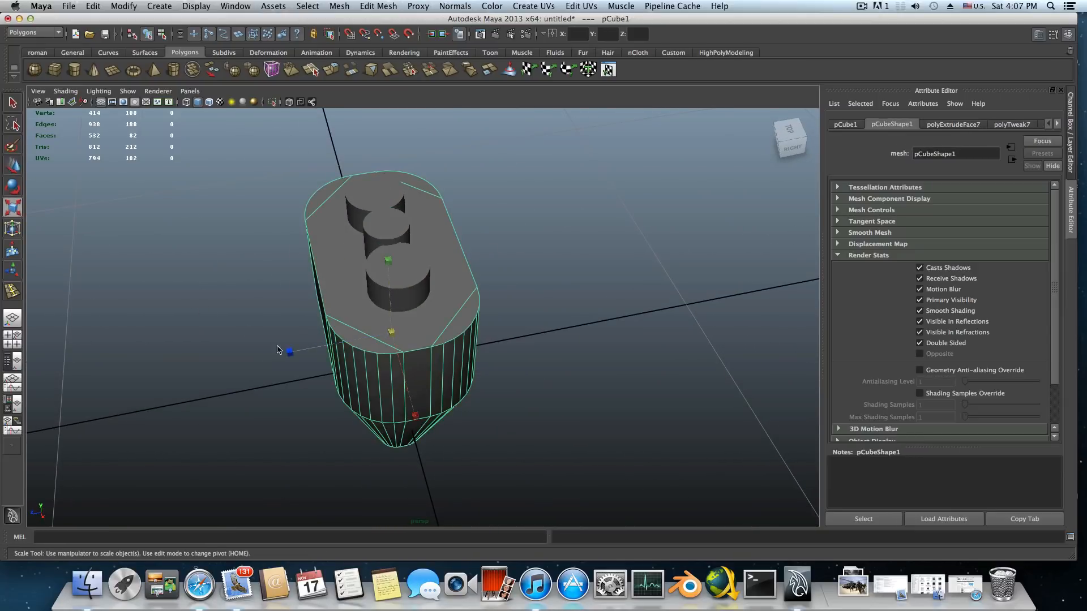
{"action": "left_click_drag", "start_coordinate": [290, 352], "coordinate": [421, 356]}
{"action": "left_click_drag", "start_coordinate": [534, 346], "coordinate": [423, 394]}
{"action": "left_click_drag", "start_coordinate": [339, 422], "coordinate": [412, 382]}
- Move the stub cylinder down along Y to the body's narrow end and scale it down uniformly
{"action": "left_click", "coordinate": [433, 208]}
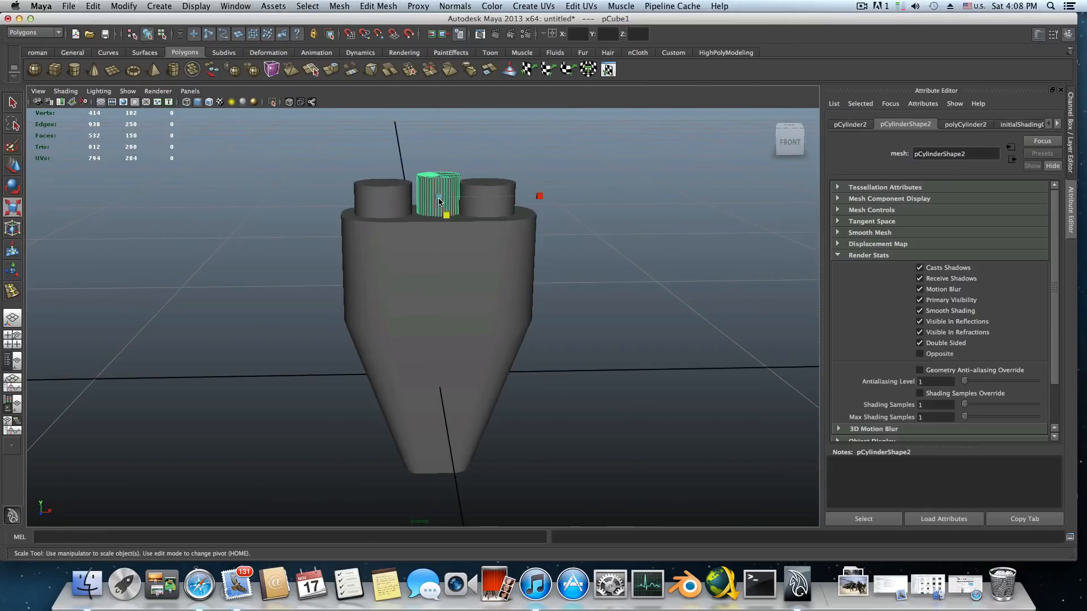
{"action": "key", "text": "w"}
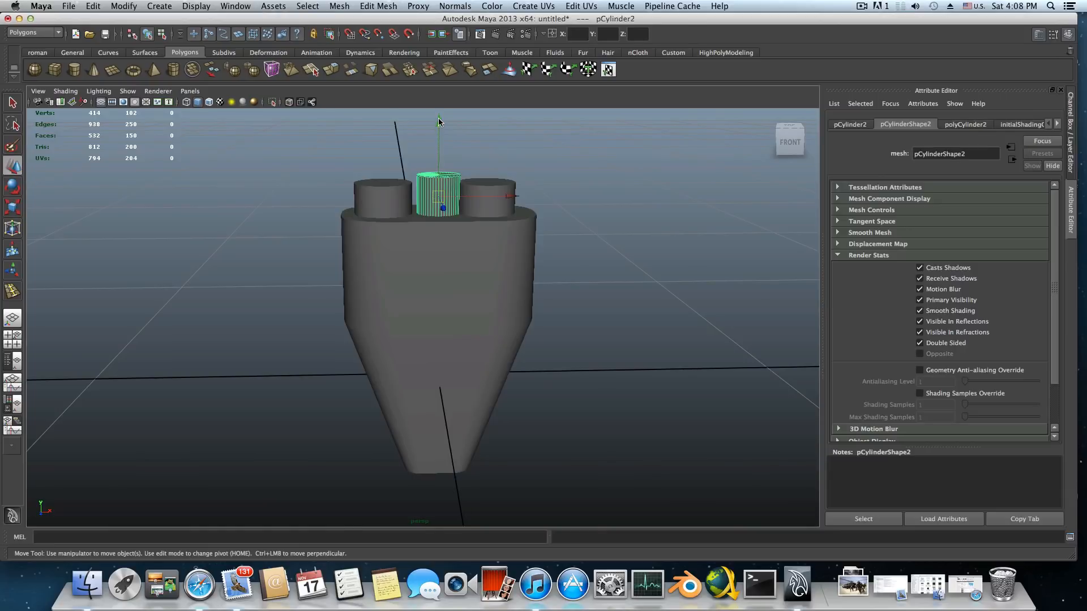
{"action": "left_click_drag", "start_coordinate": [440, 121], "coordinate": [456, 305]}
{"action": "left_click", "coordinate": [23, 210]}
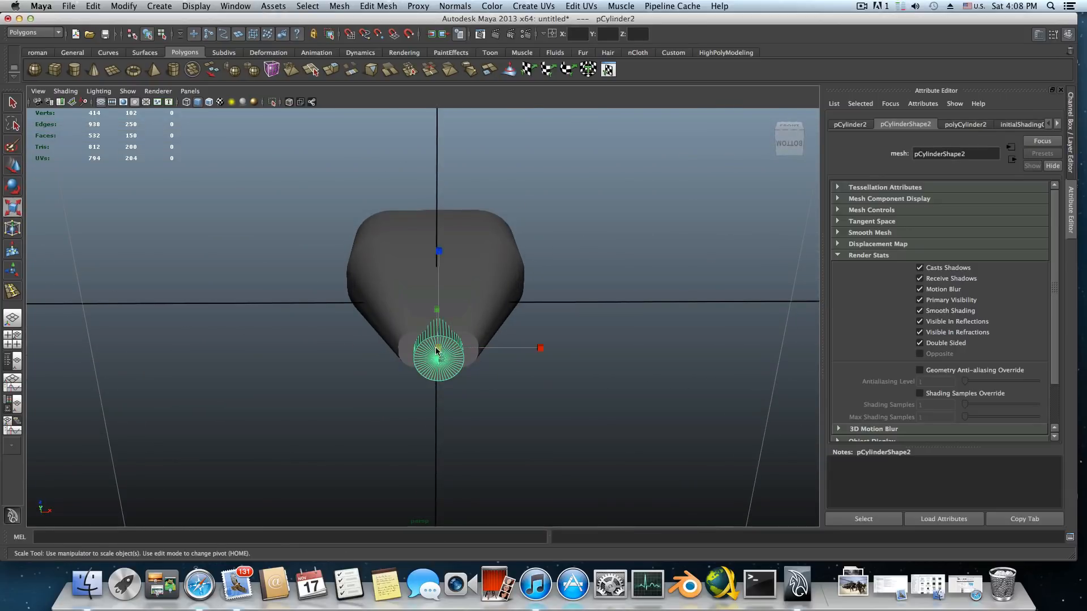
{"action": "left_click_drag", "start_coordinate": [436, 348], "coordinate": [427, 351]}
- Scale the original pin down uniformly to about 0.045 and move it inward along X to about -0.085
{"action": "left_click_drag", "start_coordinate": [476, 290], "coordinate": [475, 368], "text": "alt"}
{"action": "right_click_drag", "start_coordinate": [404, 279], "coordinate": [476, 350], "text": "alt"}
{"action": "middle_click_drag", "start_coordinate": [475, 350], "coordinate": [476, 379], "text": "alt"}
{"action": "left_click", "coordinate": [367, 232]}
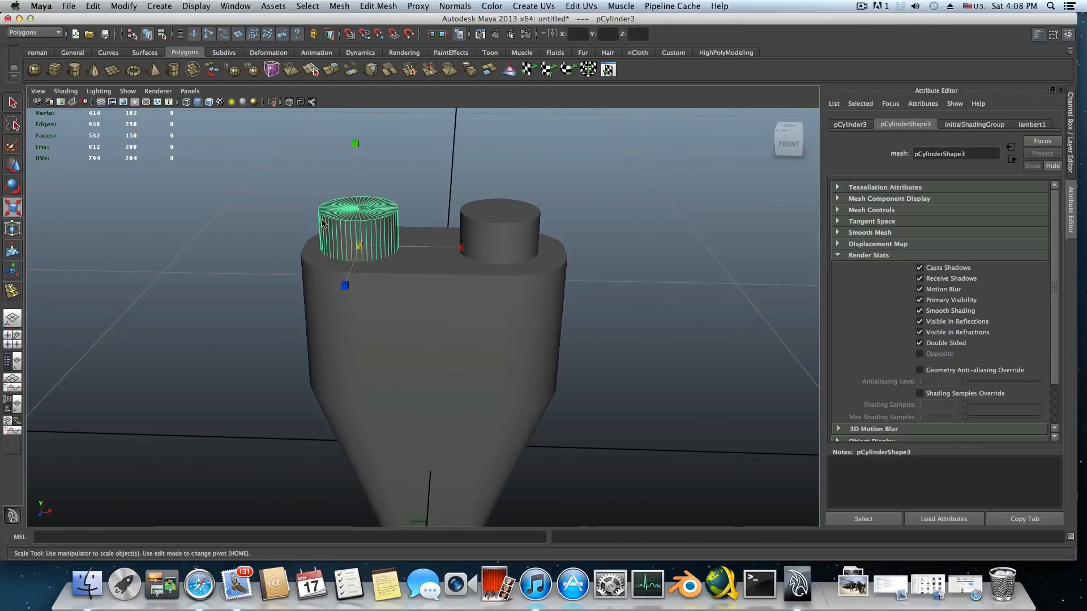
{"action": "left_click_drag", "start_coordinate": [360, 246], "coordinate": [333, 254]}
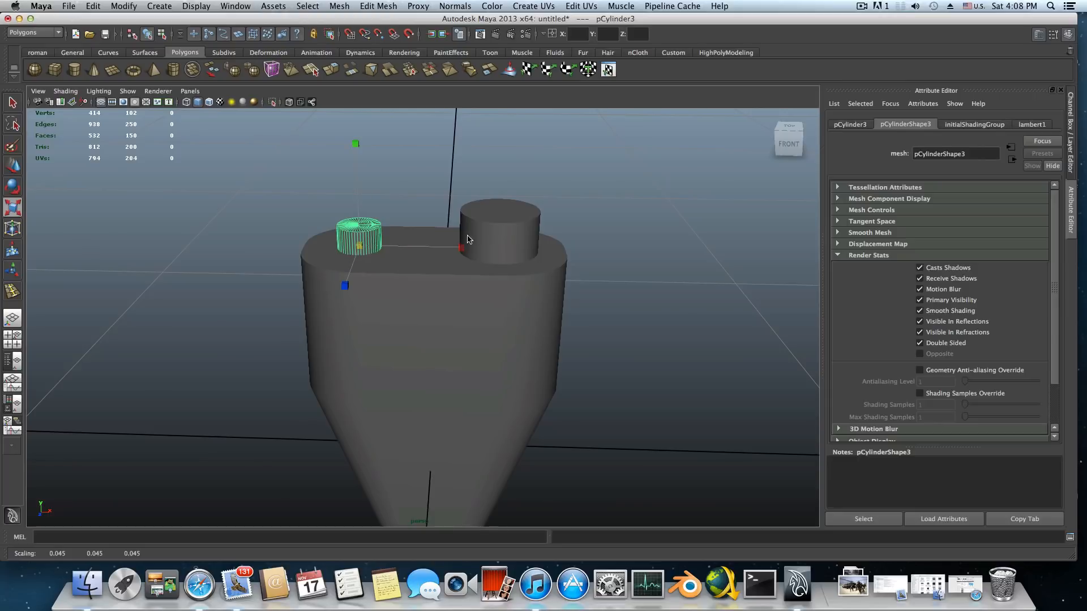
{"action": "left_click", "coordinate": [17, 164]}
{"action": "left_click_drag", "start_coordinate": [436, 248], "coordinate": [468, 250]}
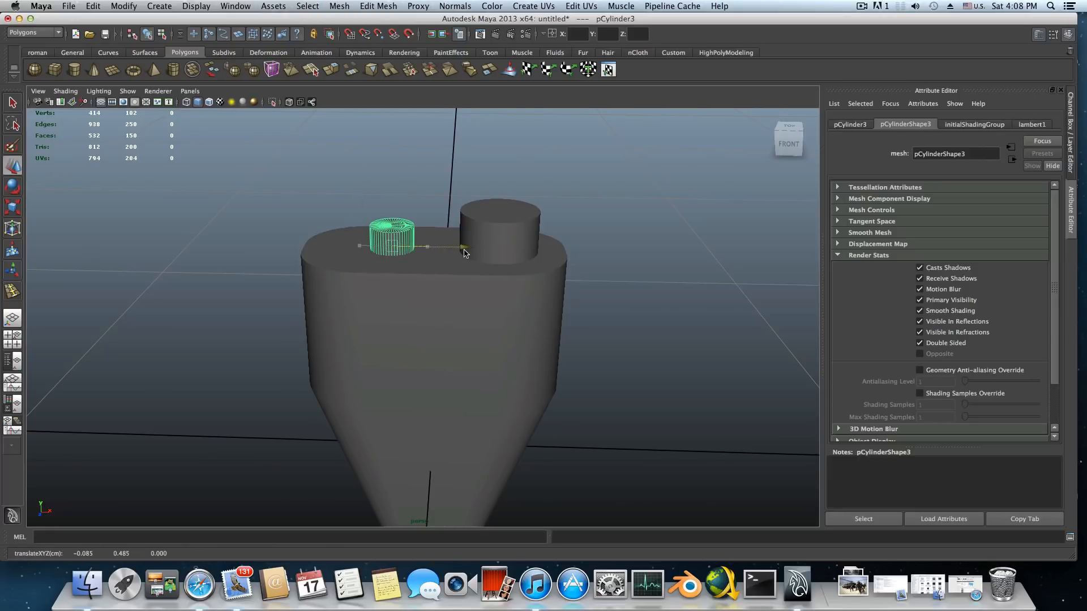
- Replace the remaining large pin with a duplicate of the small pin, placed at about 0.08 along X
{"action": "left_click", "coordinate": [491, 235]}
{"action": "key", "text": "Delete"}
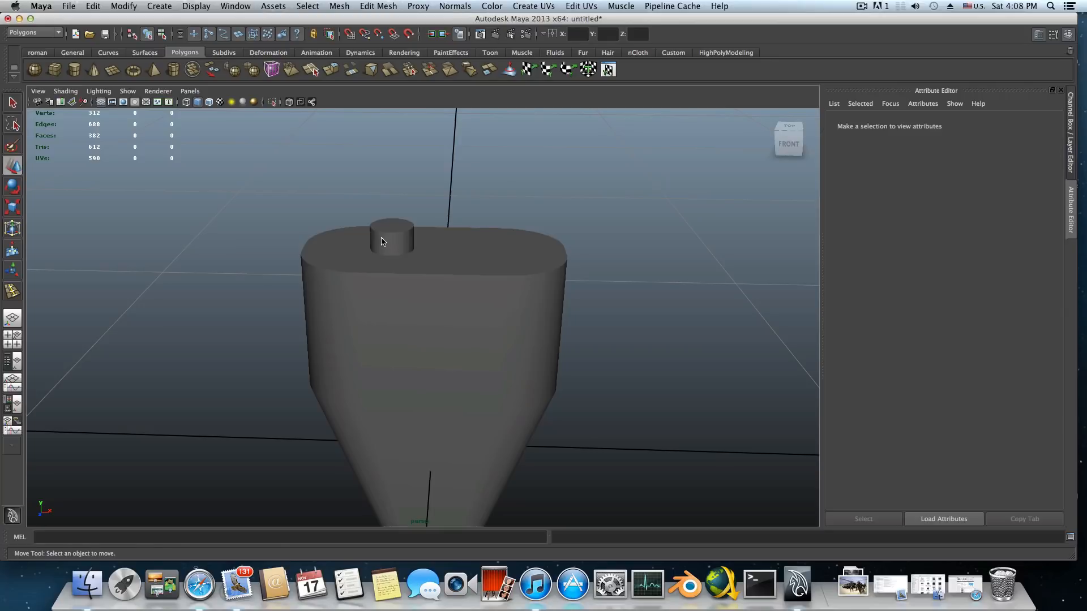
{"action": "left_click", "coordinate": [394, 242]}
{"action": "key", "text": "ctrl+d"}
{"action": "left_click_drag", "start_coordinate": [463, 247], "coordinate": [556, 252]}
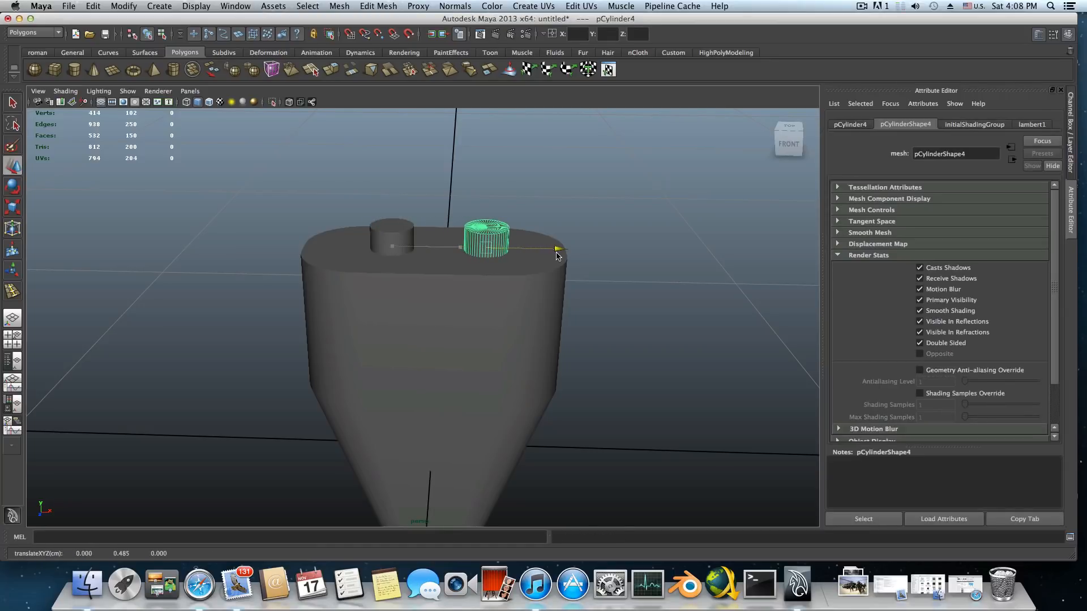
{"action": "right_click_drag", "start_coordinate": [598, 268], "coordinate": [499, 269], "text": "alt"}
{"action": "left_click_drag", "start_coordinate": [499, 273], "coordinate": [540, 258], "text": "alt"}
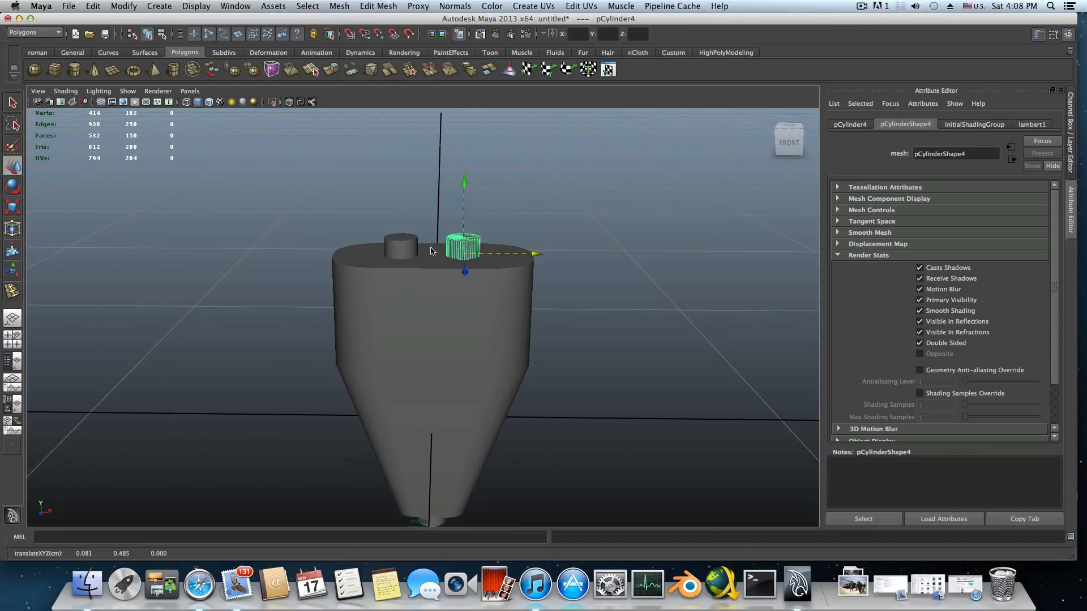
- Move the original small pin inward along X to about -0.067
{"action": "left_click", "coordinate": [394, 248]}
{"action": "left_click", "coordinate": [396, 248]}
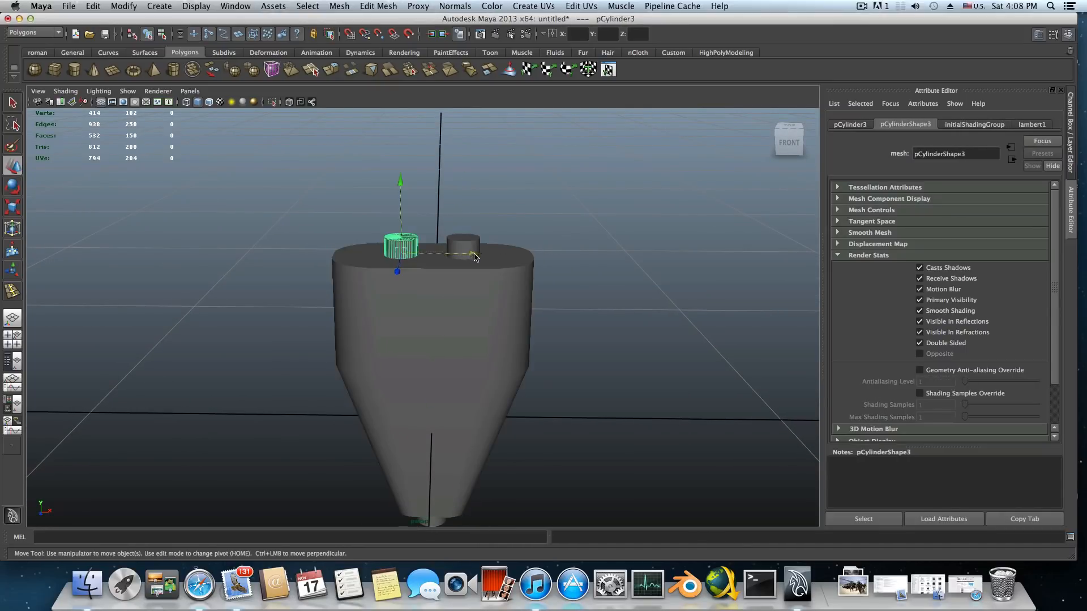
{"action": "left_click_drag", "start_coordinate": [472, 255], "coordinate": [481, 257]}
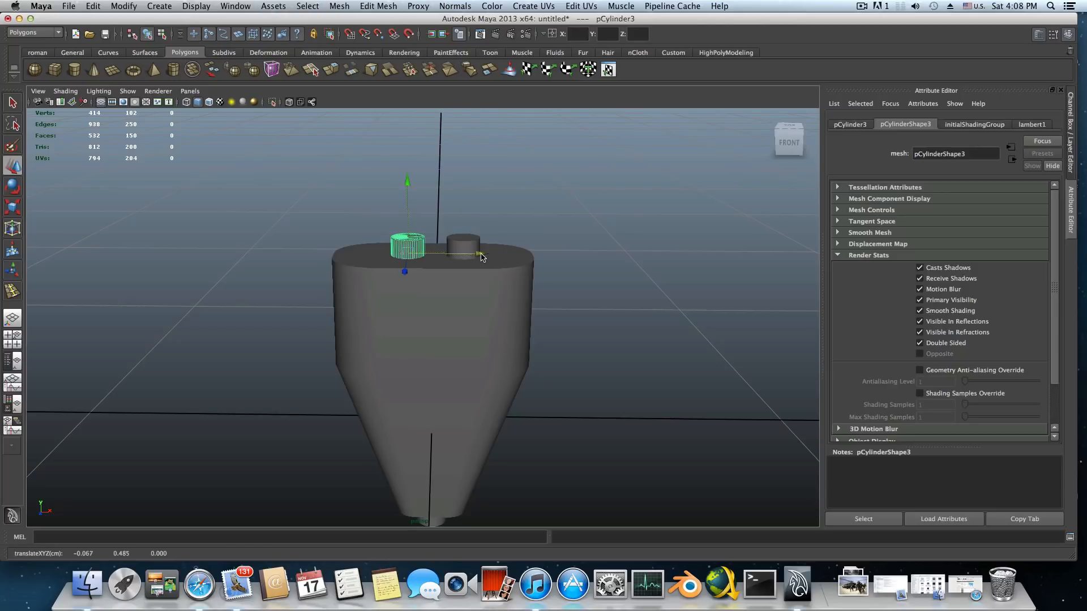
- Move the duplicated pin along X to about 0.066 so both pins sit evenly about the centre
{"action": "key", "text": "space"}
{"action": "left_click", "coordinate": [609, 235]}
{"action": "key", "text": "space"}
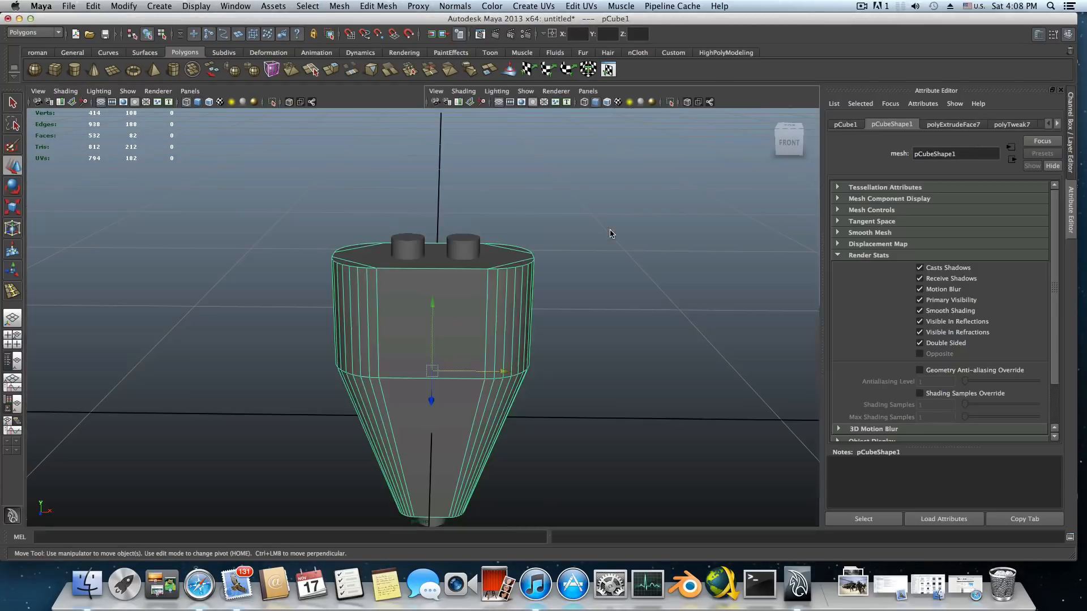
{"action": "left_click", "coordinate": [788, 141]}
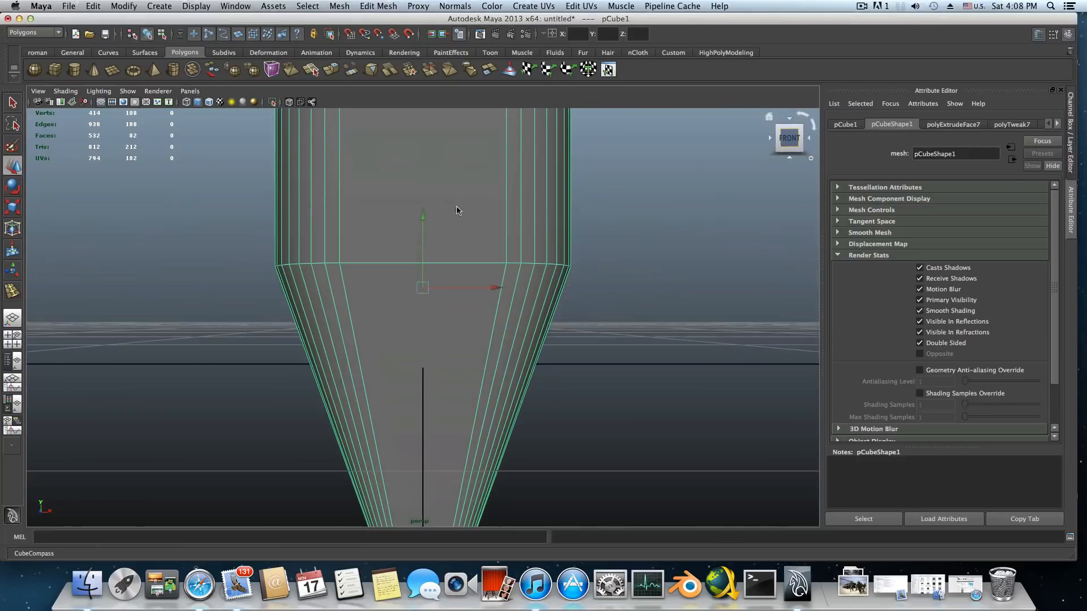
{"action": "middle_click_drag", "start_coordinate": [427, 182], "coordinate": [423, 376], "text": "alt"}
{"action": "right_click_drag", "start_coordinate": [472, 337], "coordinate": [333, 344], "text": "alt"}
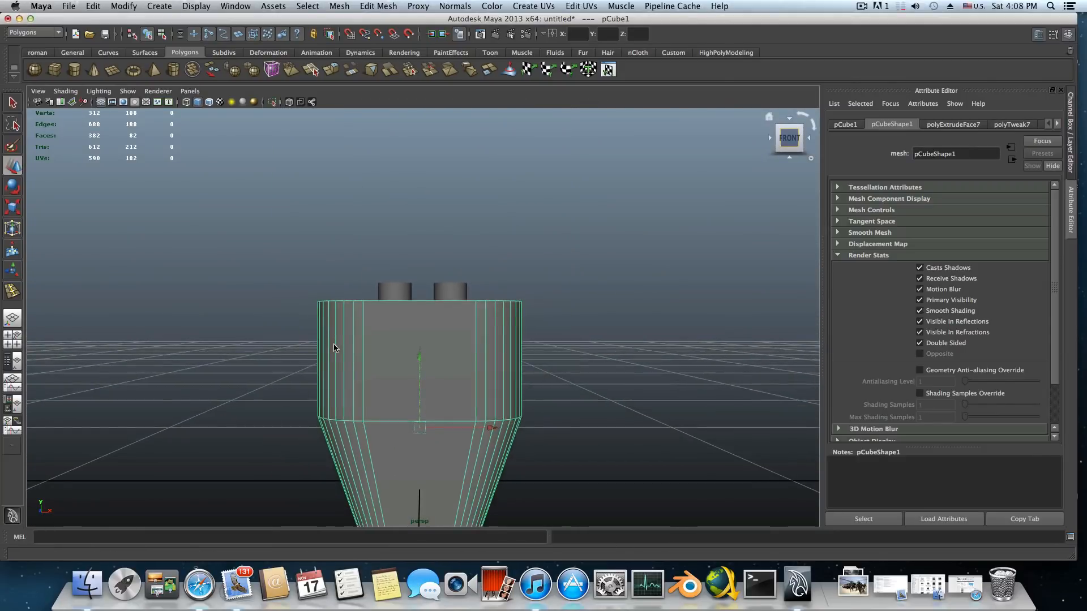
{"action": "left_click_drag", "start_coordinate": [334, 348], "coordinate": [403, 293], "text": "alt"}
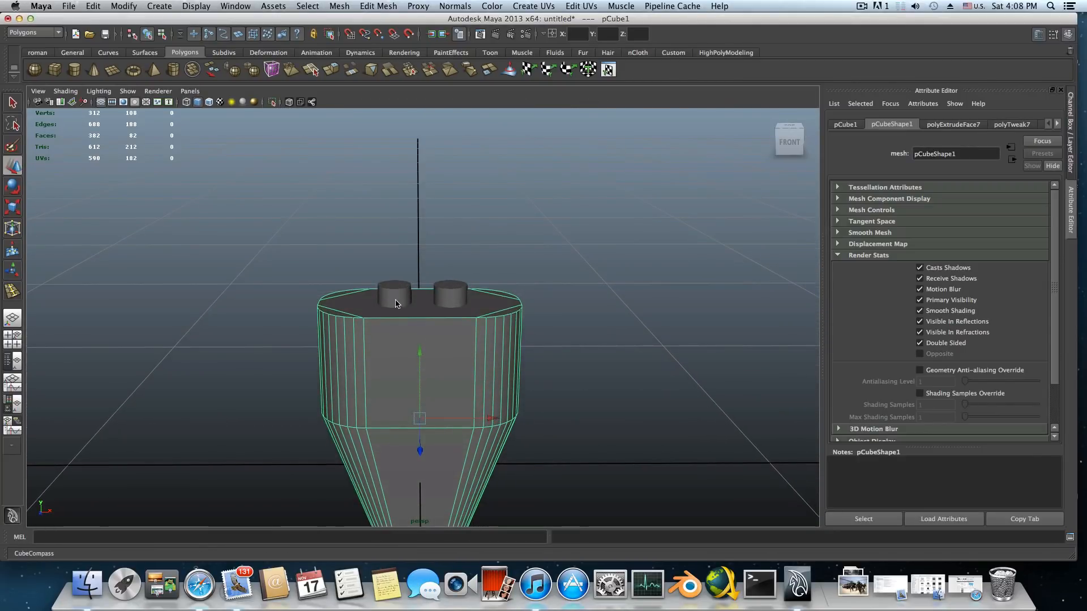
{"action": "left_click", "coordinate": [395, 302]}
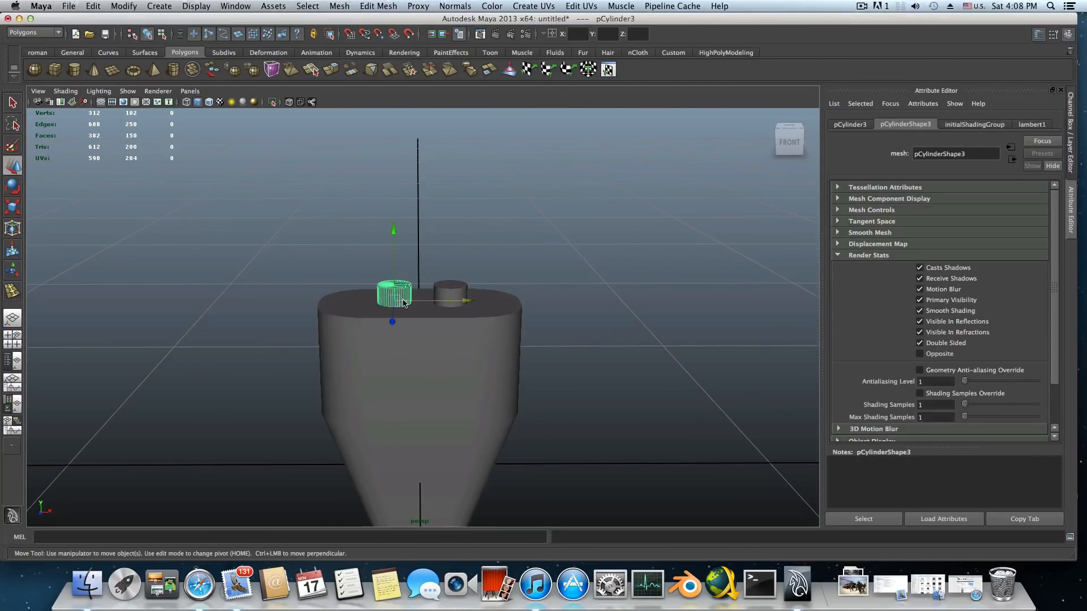
{"action": "left_click", "coordinate": [458, 291]}
{"action": "left_click_drag", "start_coordinate": [523, 300], "coordinate": [518, 302]}
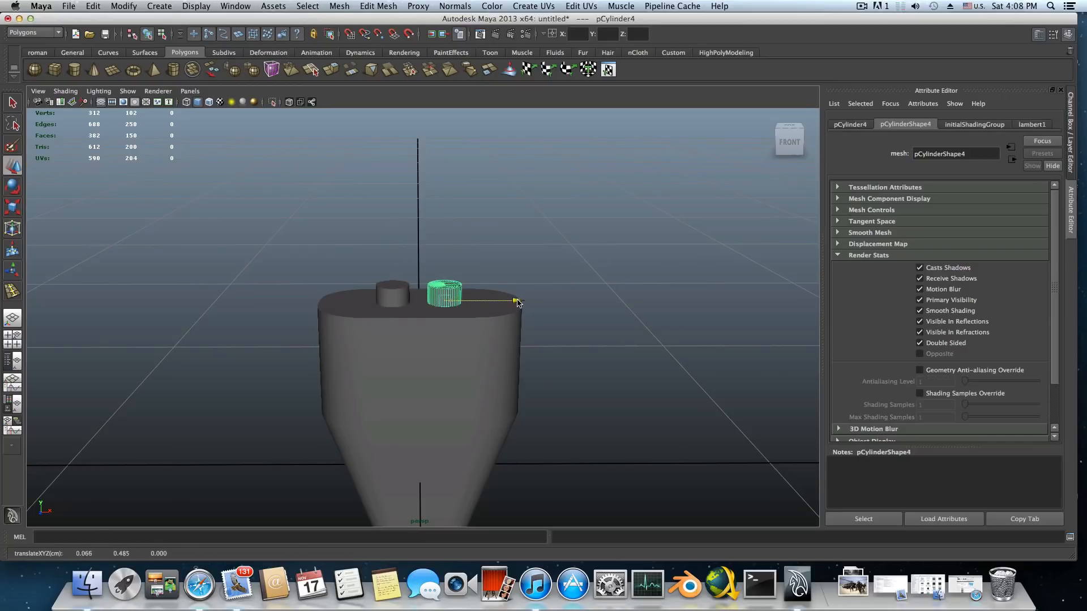
- Examine the connector's body, pins and cable stub from below and from the front
{"action": "scroll", "coordinate": [485, 307], "scroll_direction": "down", "scroll_amount": 5}
{"action": "left_click_drag", "start_coordinate": [432, 342], "coordinate": [334, 330], "text": "alt"}
{"action": "right_click_drag", "start_coordinate": [334, 330], "coordinate": [561, 359], "text": "alt"}
{"action": "left_click_drag", "start_coordinate": [560, 358], "coordinate": [541, 413], "text": "alt"}
{"action": "right_click_drag", "start_coordinate": [541, 413], "coordinate": [393, 389], "text": "alt"}
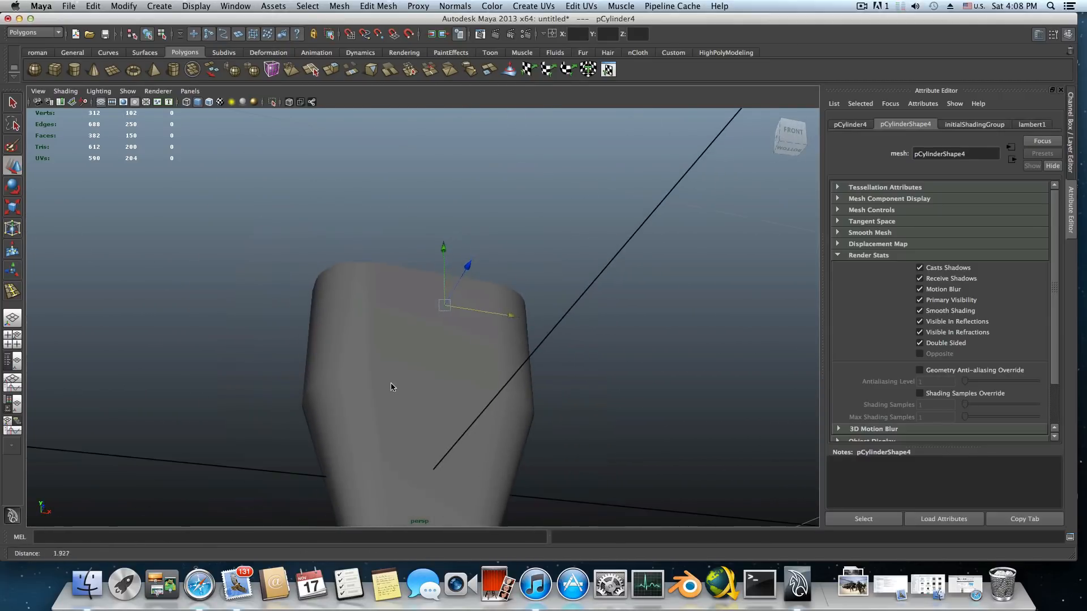
{"action": "left_click_drag", "start_coordinate": [393, 388], "coordinate": [461, 436], "text": "alt"}
{"action": "right_click_drag", "start_coordinate": [461, 436], "coordinate": [362, 396], "text": "alt"}
{"action": "mouse_move", "coordinate": [451, 395]}
{"action": "left_mouse_down", "text": "alt"}
{"action": "mouse_move", "coordinate": [444, 371]}
{"action": "mouse_move", "coordinate": [456, 375]}
{"action": "left_mouse_up", "text": "alt"}
- Combine the two pins and the cable stub into a single mesh, leaving the tapered body separate
{"action": "left_click", "coordinate": [402, 270]}
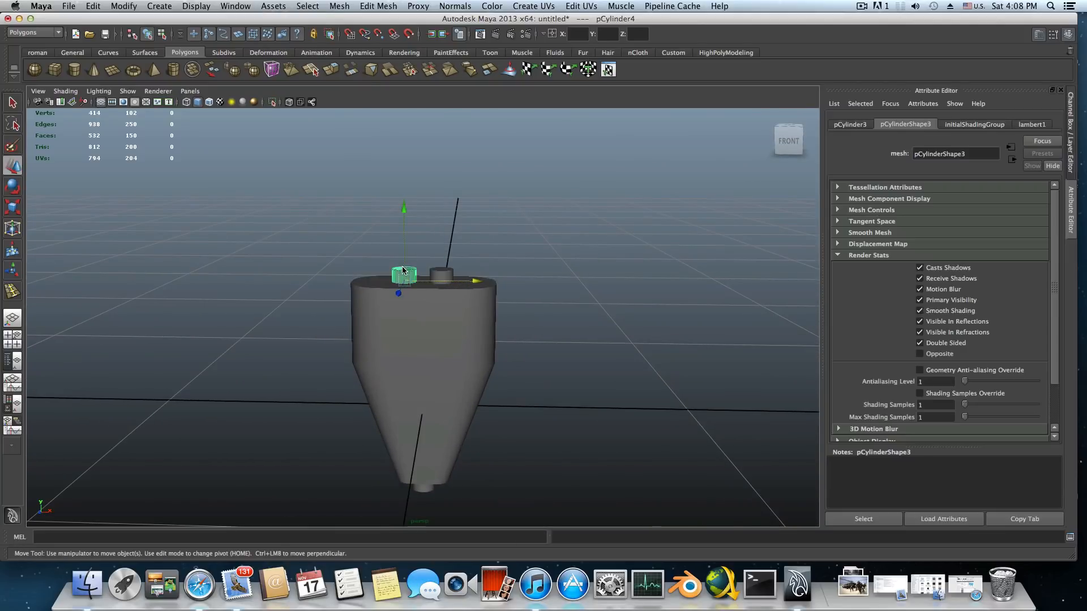
{"action": "left_click", "coordinate": [440, 271]}
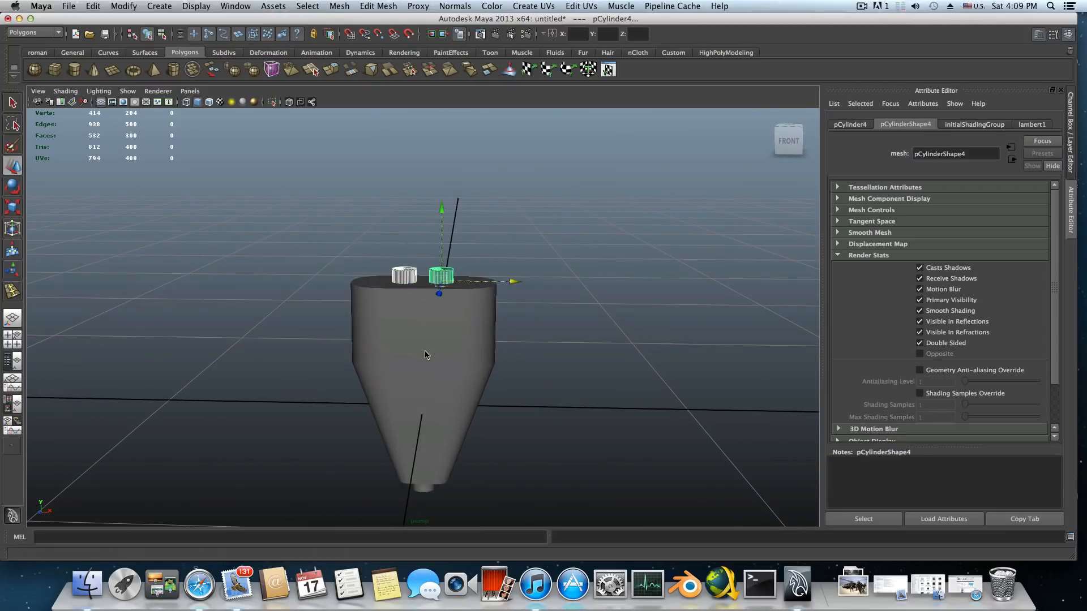
{"action": "left_click_drag", "start_coordinate": [441, 271], "coordinate": [419, 278], "text": "alt"}
{"action": "left_click", "coordinate": [423, 503]}
{"action": "left_click", "coordinate": [339, 6]}
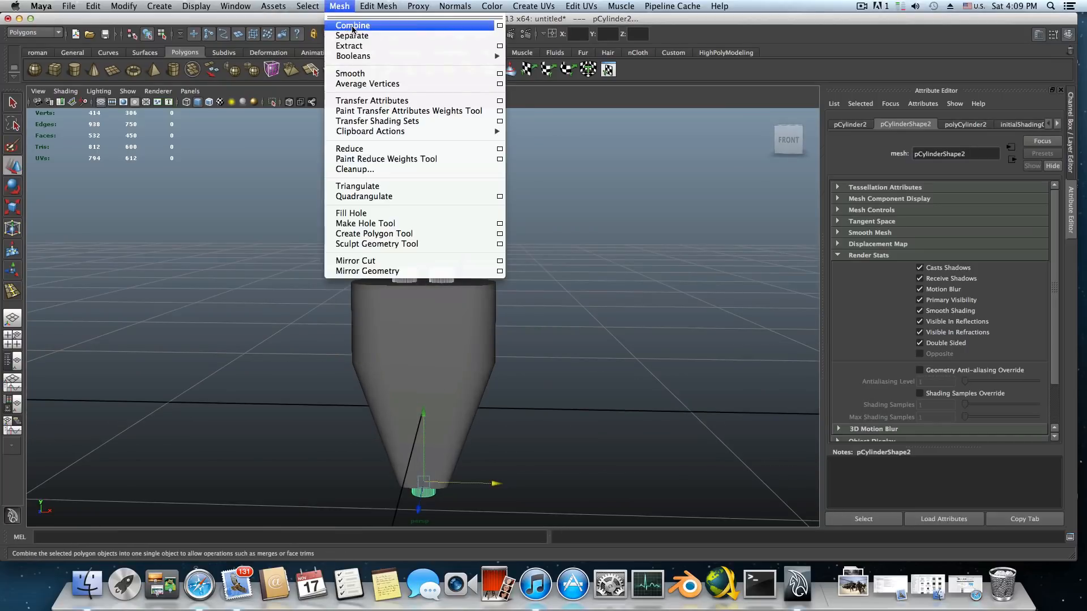
{"action": "left_click", "coordinate": [347, 26]}
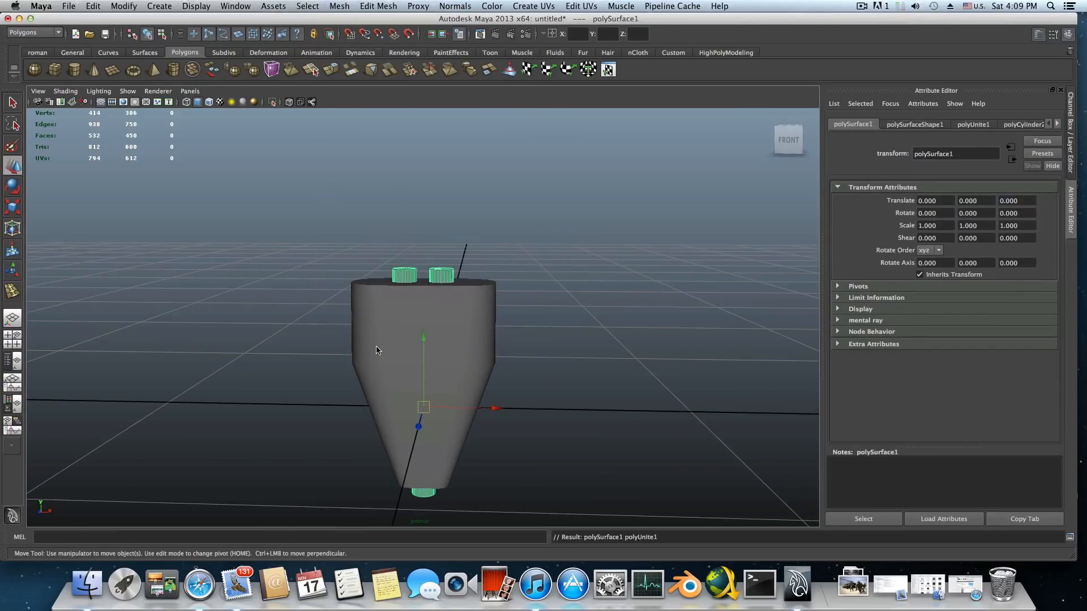
- Subtract the combined pins and cable stub from the tapered body with a Boolean Difference to cut the holes
{"action": "left_click", "coordinate": [377, 351]}
{"action": "scroll", "coordinate": [377, 351], "scroll_direction": "down", "scroll_amount": 3}
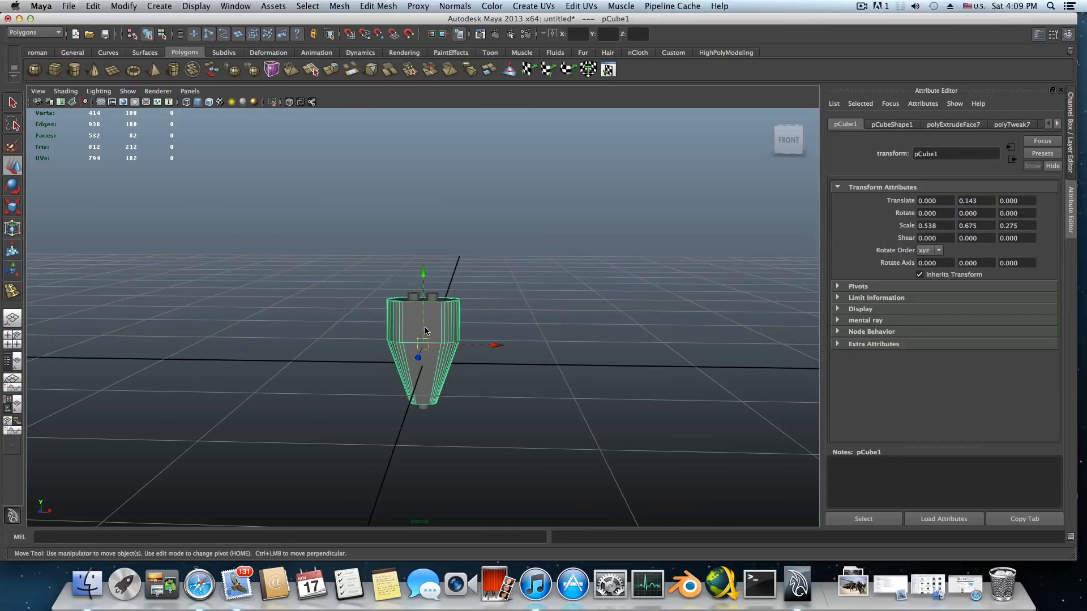
{"action": "left_click_drag", "start_coordinate": [407, 341], "coordinate": [432, 297], "text": "alt"}
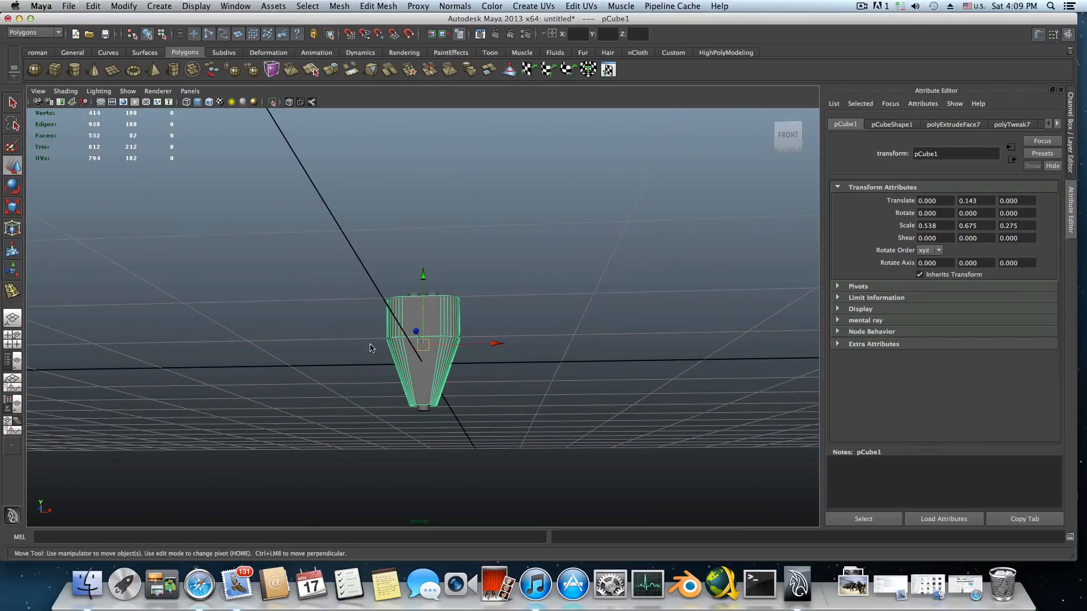
{"action": "right_click_drag", "start_coordinate": [371, 347], "coordinate": [617, 386], "text": "alt"}
{"action": "left_click_drag", "start_coordinate": [527, 353], "coordinate": [521, 369], "text": "alt"}
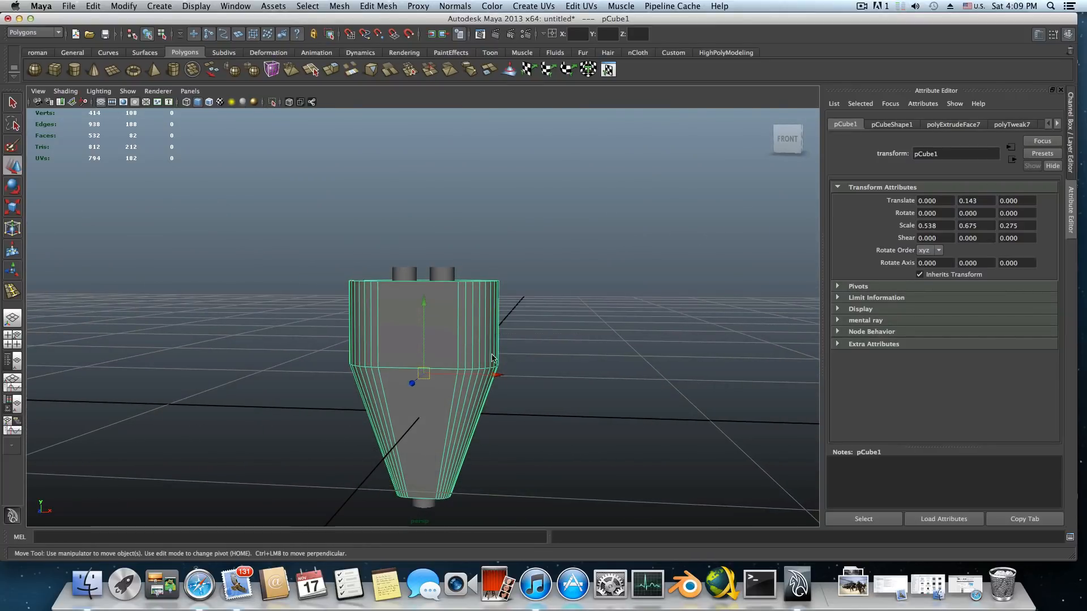
{"action": "left_click", "coordinate": [443, 274], "text": "shift"}
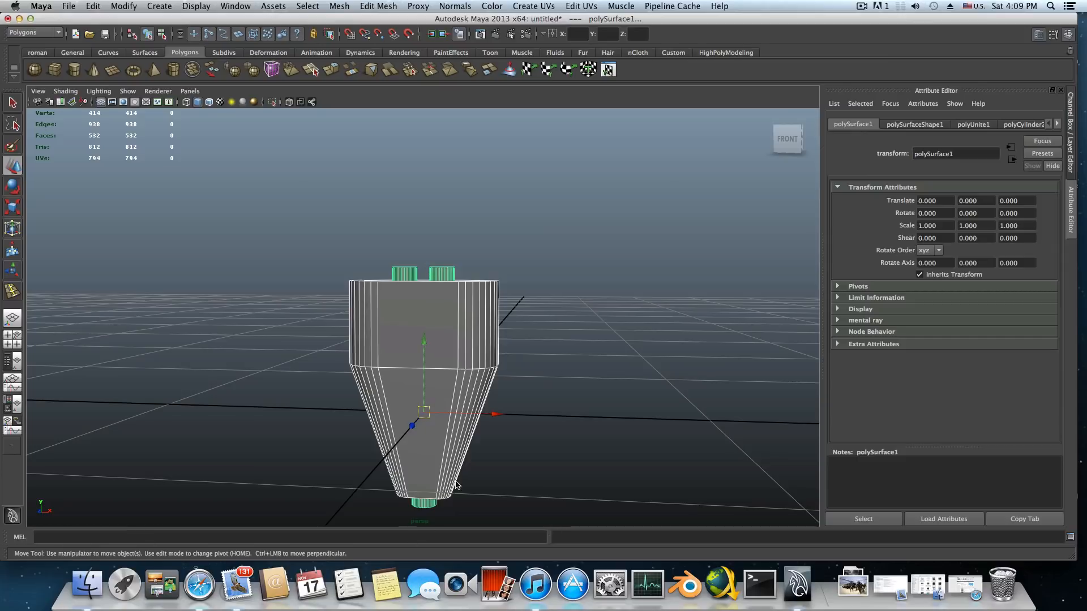
{"action": "left_click", "coordinate": [348, 7]}
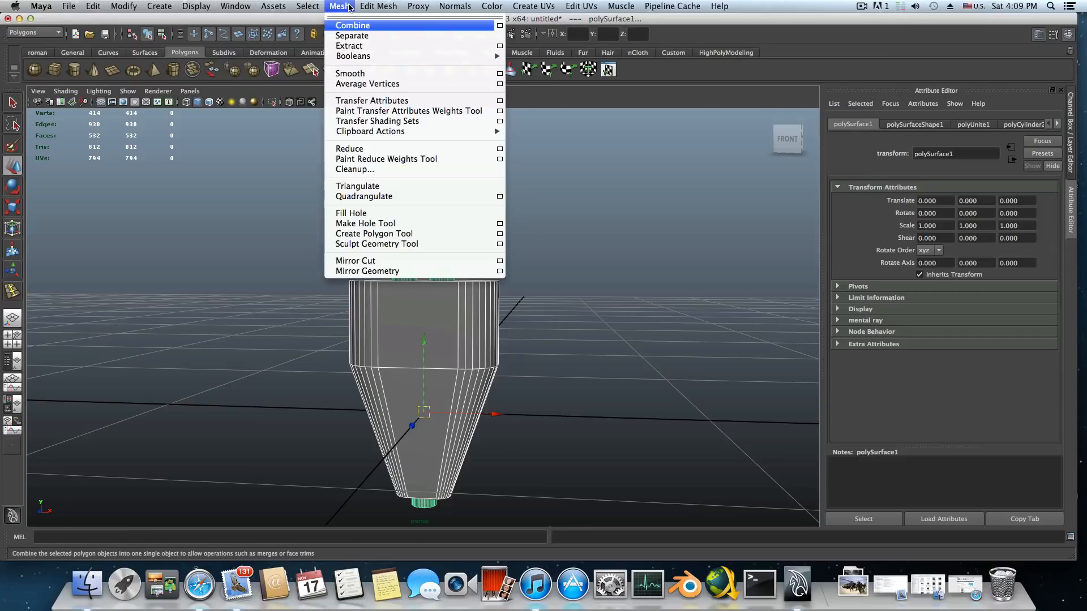
{"action": "mouse_move", "coordinate": [385, 56]}
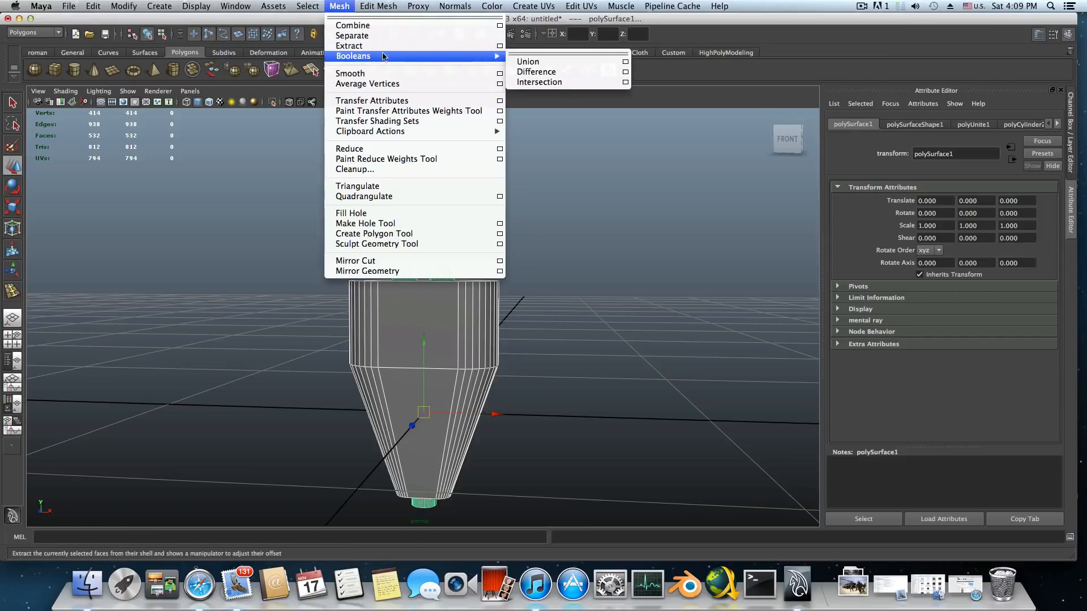
{"action": "left_click", "coordinate": [546, 72]}
{"action": "left_click_drag", "start_coordinate": [521, 327], "coordinate": [554, 366], "text": "alt"}
{"action": "right_click_drag", "start_coordinate": [554, 367], "coordinate": [539, 385], "text": "alt"}
{"action": "left_click_drag", "start_coordinate": [538, 386], "coordinate": [531, 347], "text": "alt"}
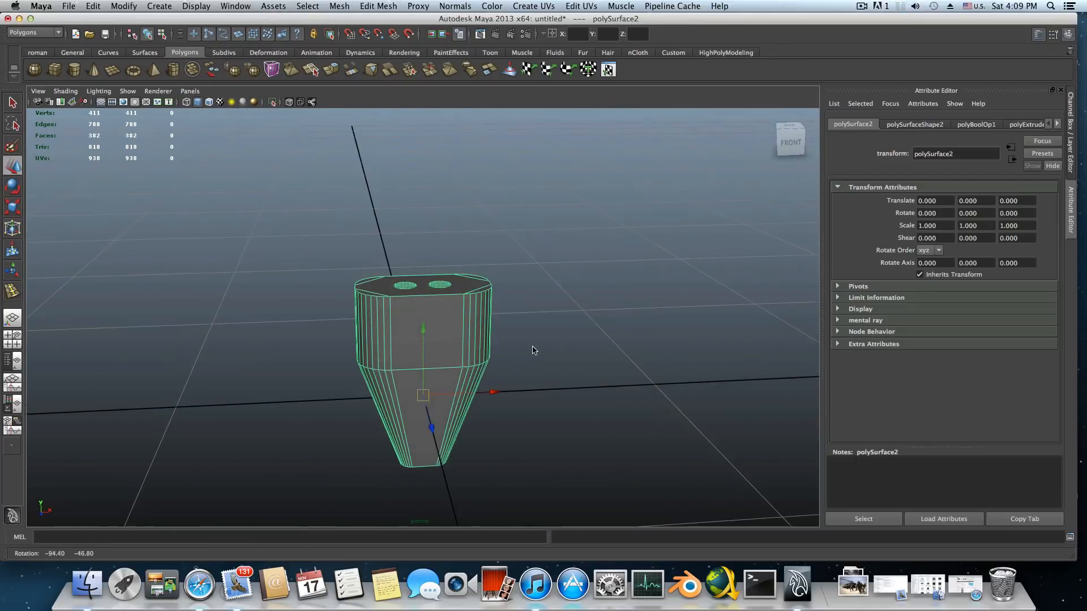
- Scale the connector down uniformly to about 0.39
{"action": "left_click", "coordinate": [13, 207]}
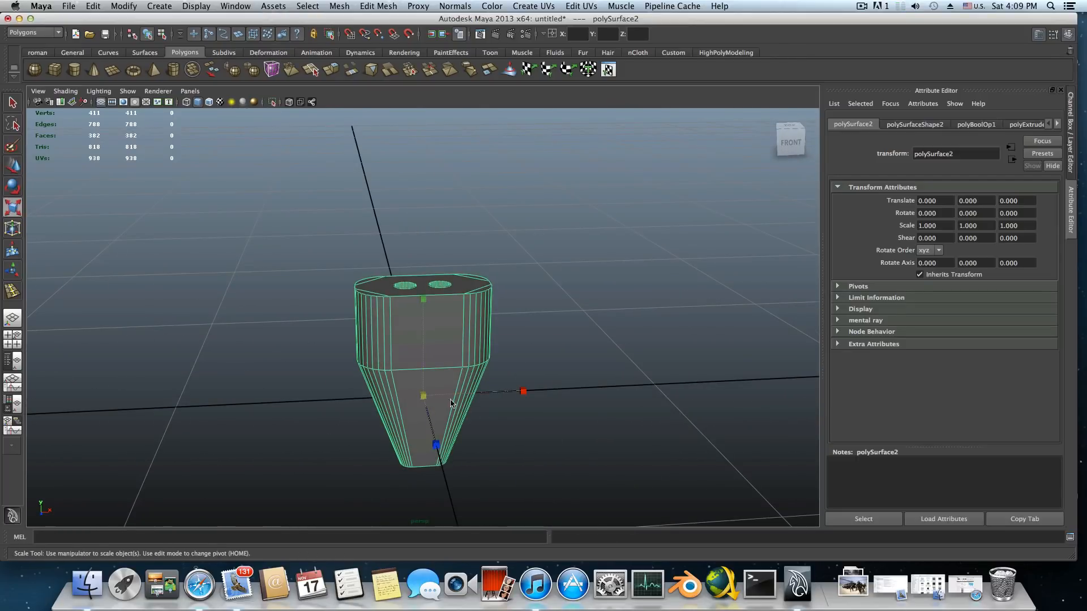
{"action": "left_click_drag", "start_coordinate": [424, 398], "coordinate": [382, 340]}
{"action": "left_click_drag", "start_coordinate": [463, 371], "coordinate": [461, 377], "text": "alt"}
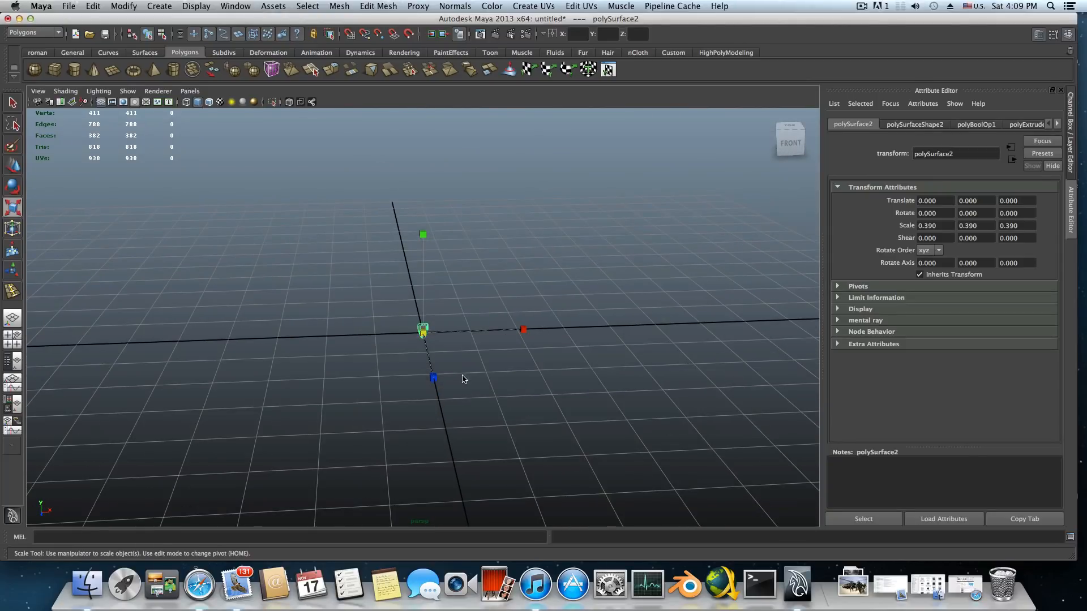
- Put the connector on a new display layer named spliter with a blue colour
{"action": "left_click", "coordinate": [1068, 34]}
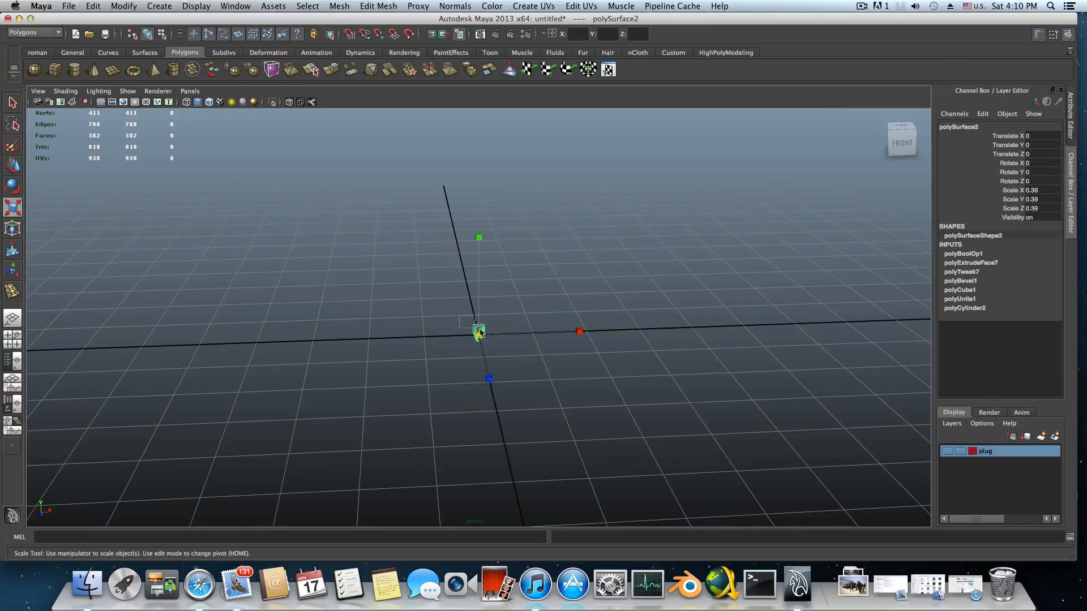
{"action": "left_click", "coordinate": [1055, 440]}
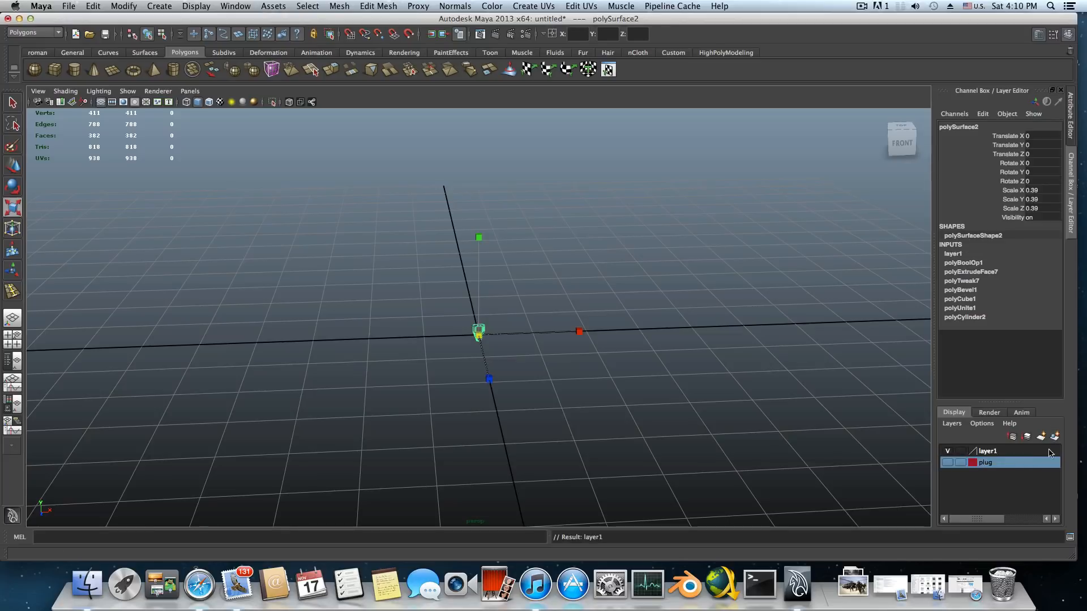
{"action": "double_click", "coordinate": [989, 452]}
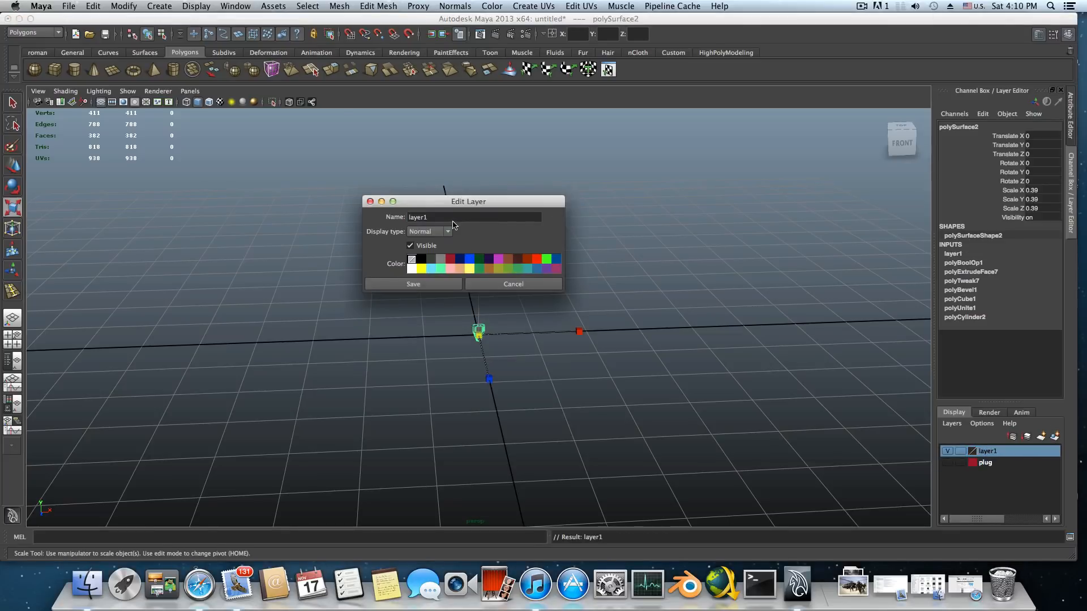
{"action": "left_click_drag", "start_coordinate": [452, 219], "coordinate": [393, 219]}
{"action": "type", "text": "split"}
{"action": "left_click", "coordinate": [469, 259]}
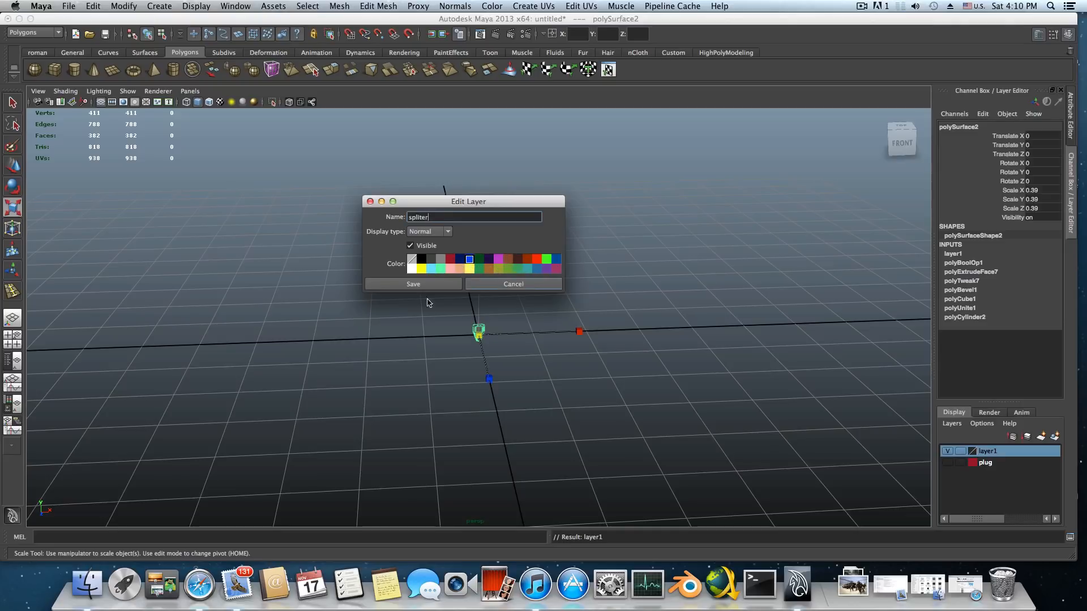
{"action": "left_click", "coordinate": [413, 284]}
- Switch to the four-view layout and make the plug layer visible together with the connector
{"action": "right_click_drag", "start_coordinate": [462, 343], "coordinate": [470, 413], "text": "alt"}
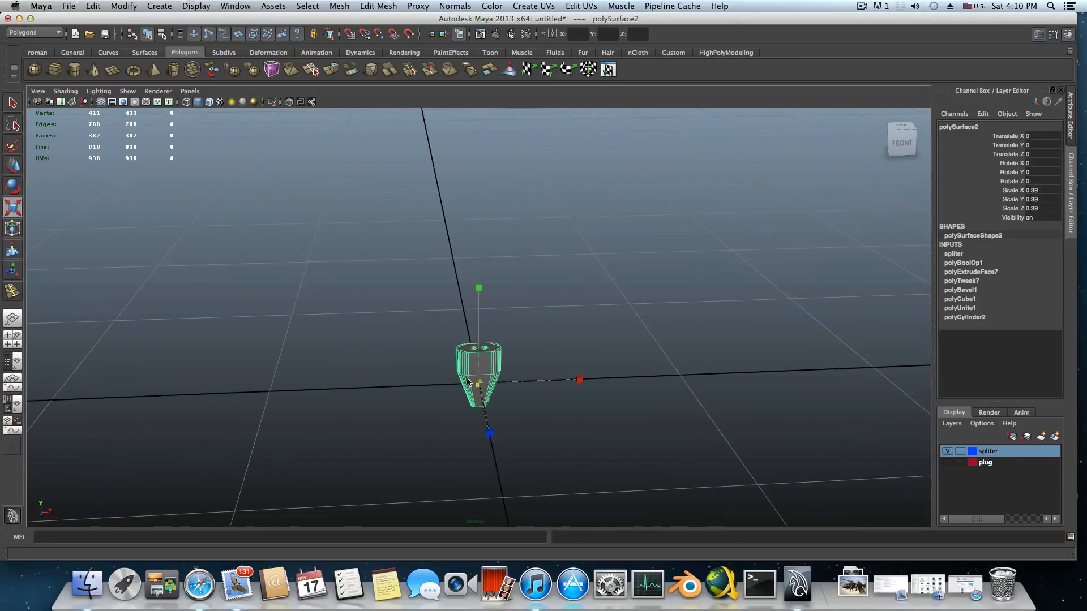
{"action": "left_click_drag", "start_coordinate": [470, 413], "coordinate": [399, 331], "text": "alt"}
{"action": "right_click_drag", "start_coordinate": [399, 331], "coordinate": [395, 326], "text": "alt"}
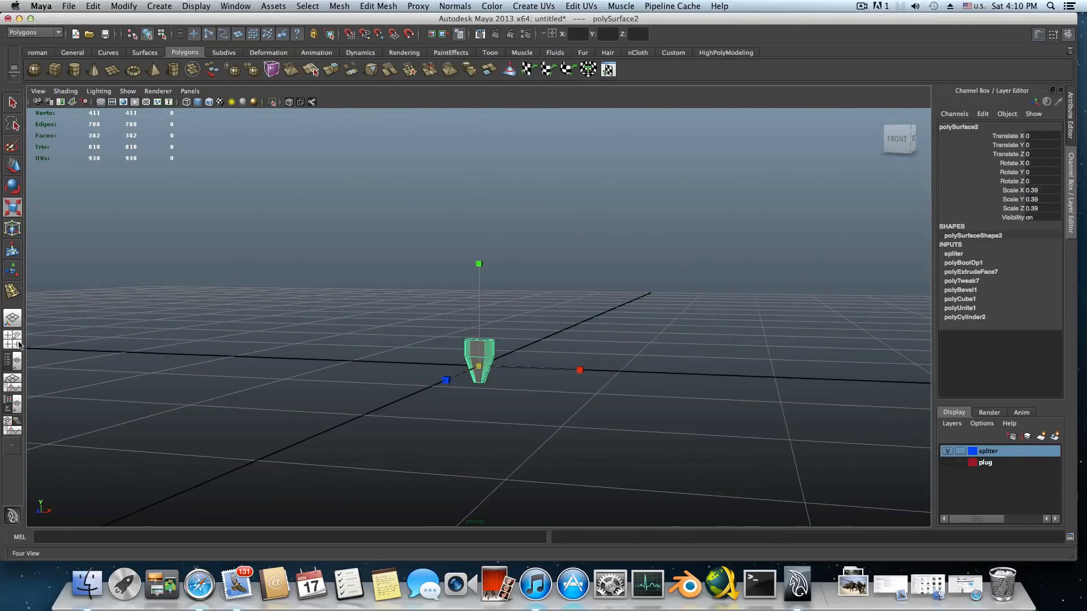
{"action": "left_click", "coordinate": [12, 339]}
{"action": "scroll", "coordinate": [323, 439], "scroll_direction": "up", "scroll_amount": 3}
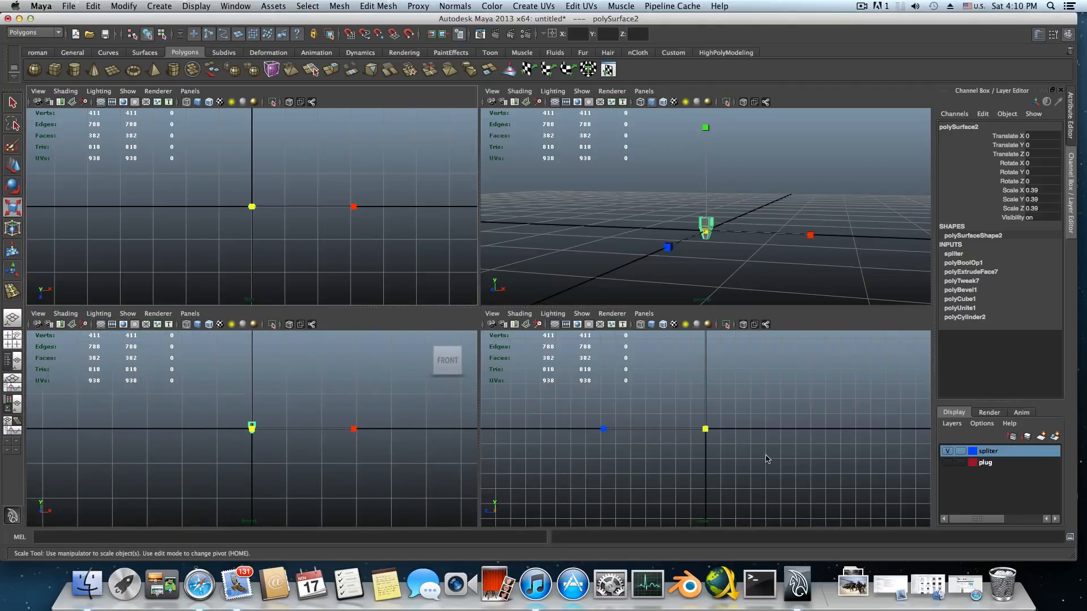
{"action": "left_click", "coordinate": [948, 462]}
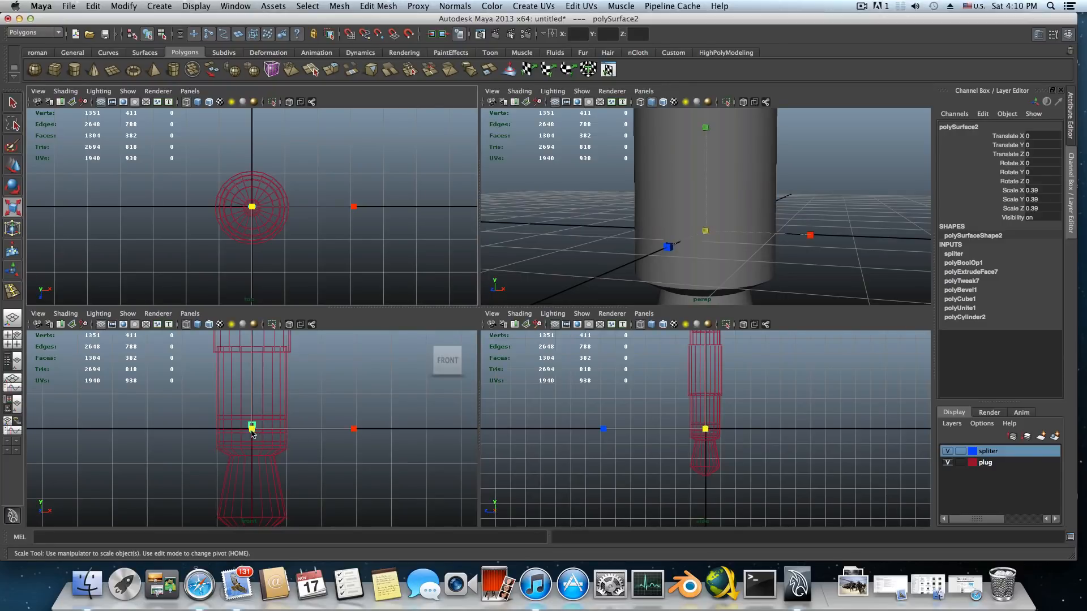
- Scale the connector up uniformly to about 4.984 so its size suits the plug
{"action": "left_click_drag", "start_coordinate": [252, 432], "coordinate": [337, 438]}
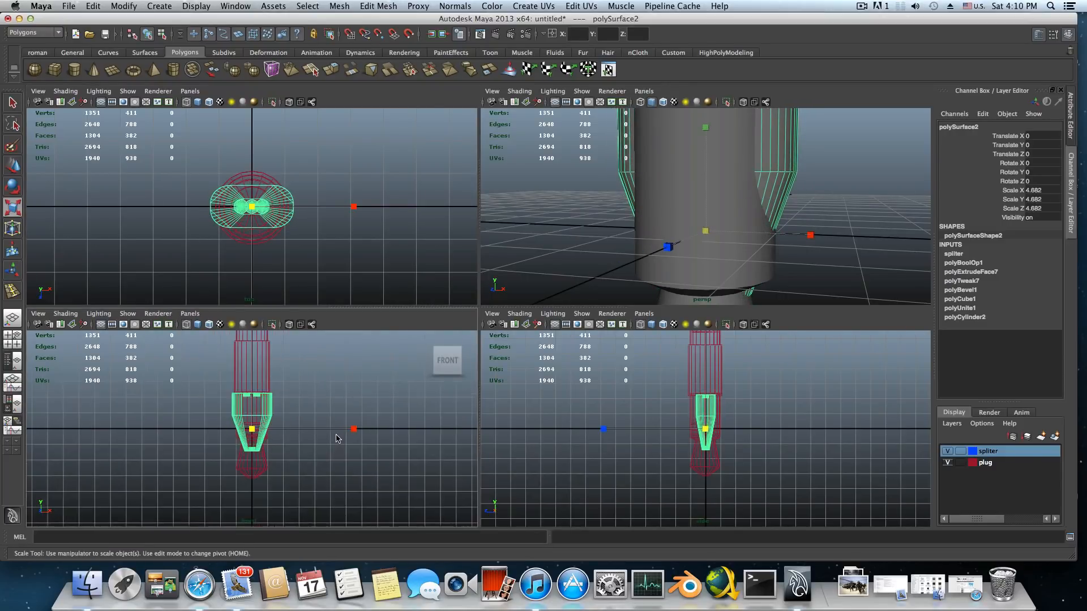
{"action": "scroll", "coordinate": [301, 404], "scroll_direction": "up", "scroll_amount": 2}
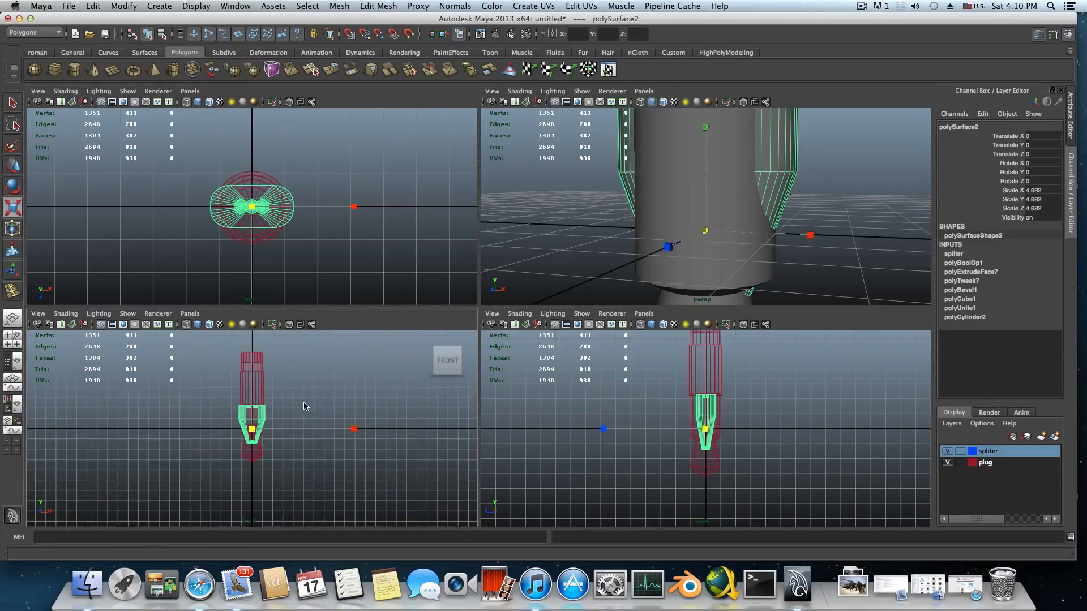
{"action": "left_click_drag", "start_coordinate": [253, 431], "coordinate": [270, 421]}
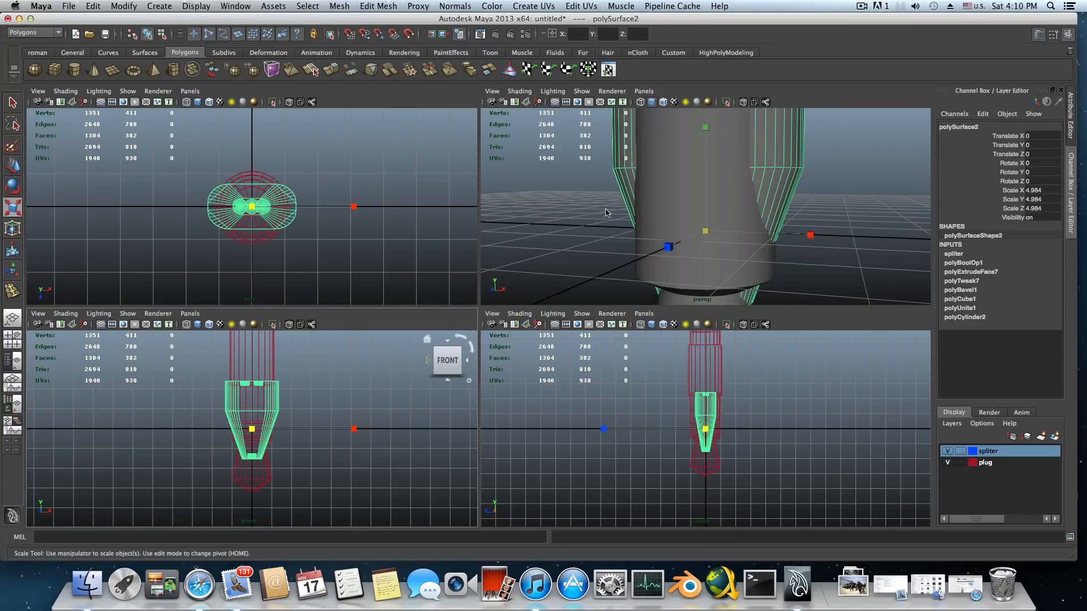
- Try moving the connector about -5.782 along X, clear of the plug, in the full perspective view, and undo the move
{"action": "scroll", "coordinate": [742, 158], "scroll_direction": "down", "scroll_amount": 6}
{"action": "left_click_drag", "start_coordinate": [741, 158], "coordinate": [579, 229], "text": "alt"}
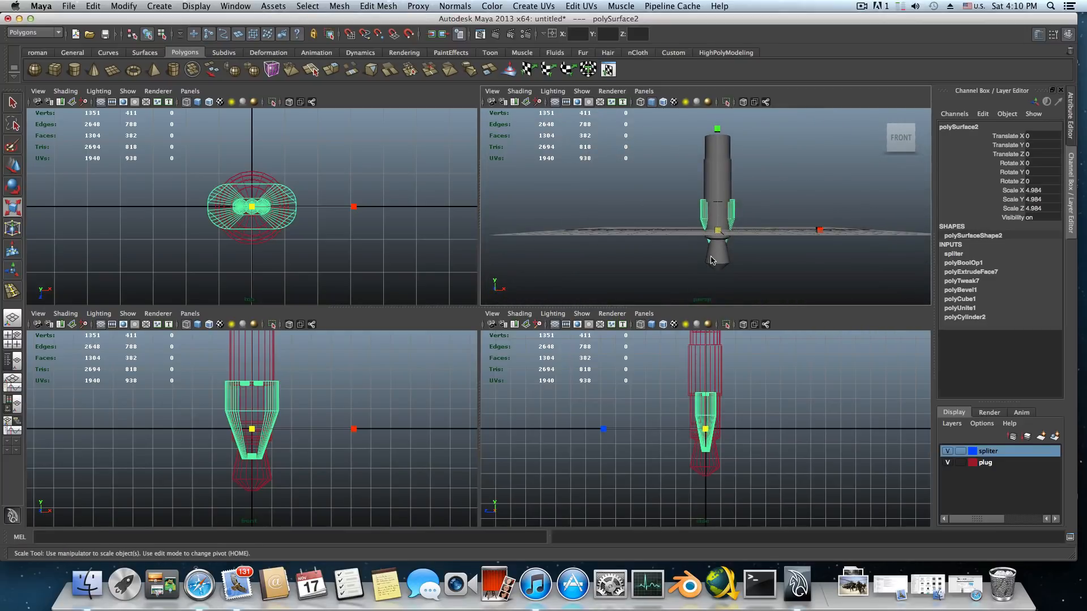
{"action": "key", "text": "space"}
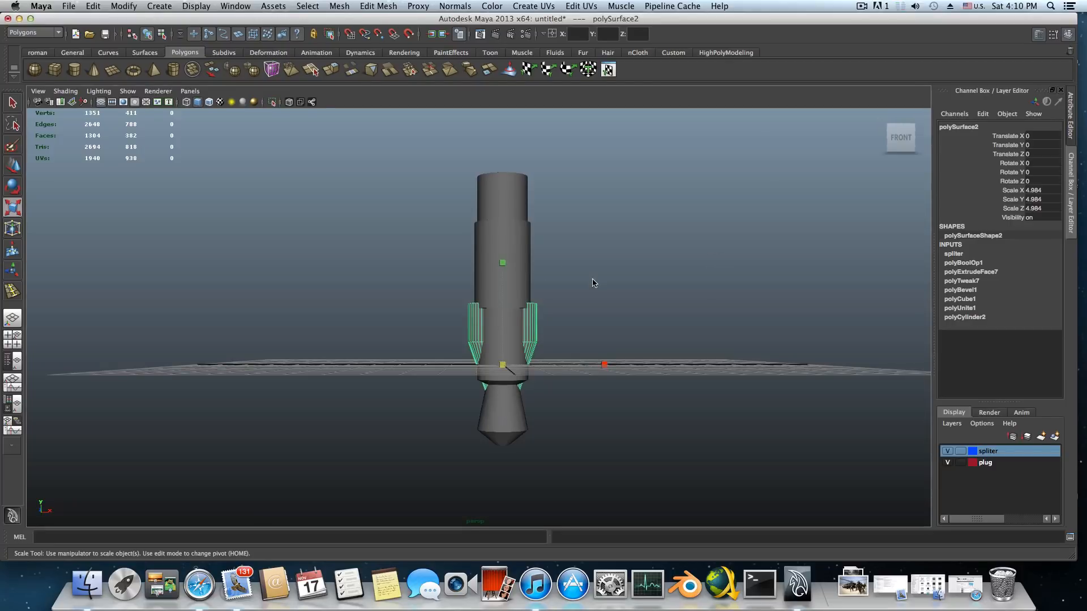
{"action": "left_click_drag", "start_coordinate": [593, 283], "coordinate": [544, 267], "text": "alt"}
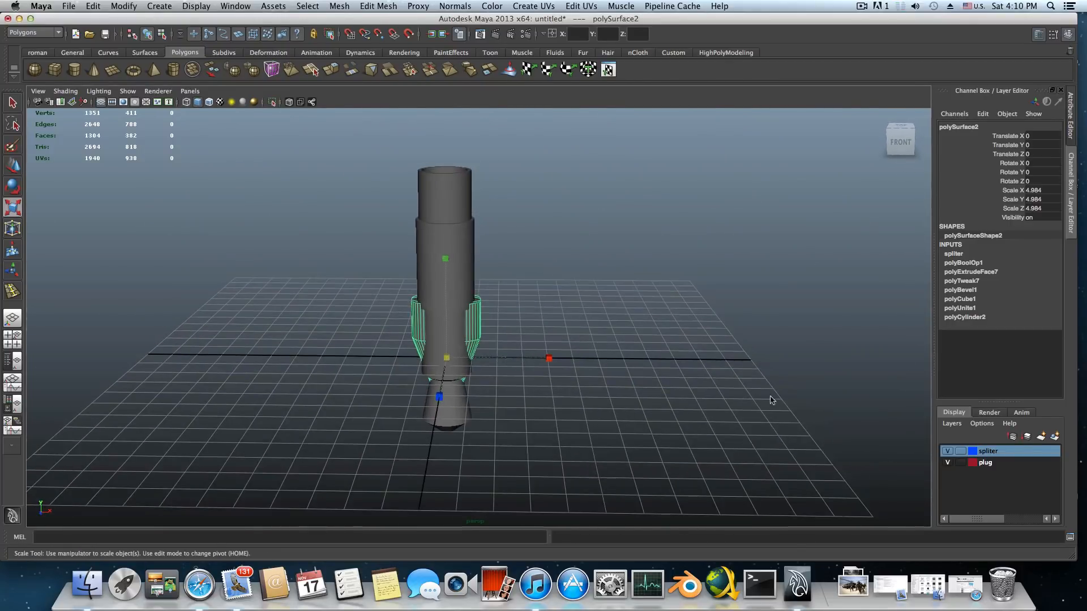
{"action": "left_click", "coordinate": [13, 165]}
{"action": "left_click_drag", "start_coordinate": [523, 359], "coordinate": [372, 357]}
{"action": "key", "text": "z"}
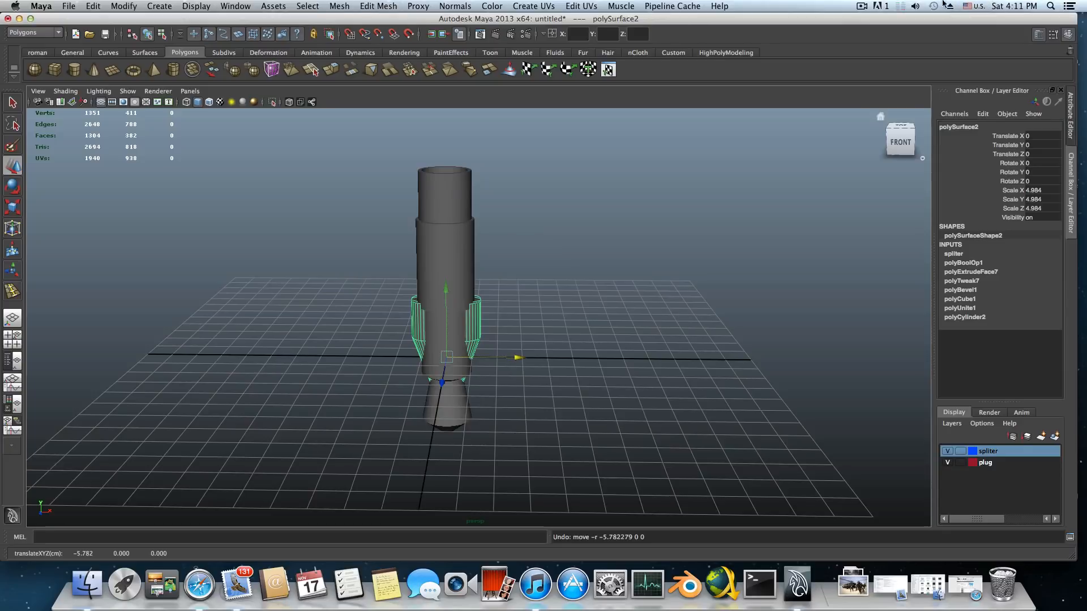
{"action": "left_click", "coordinate": [861, 7]}
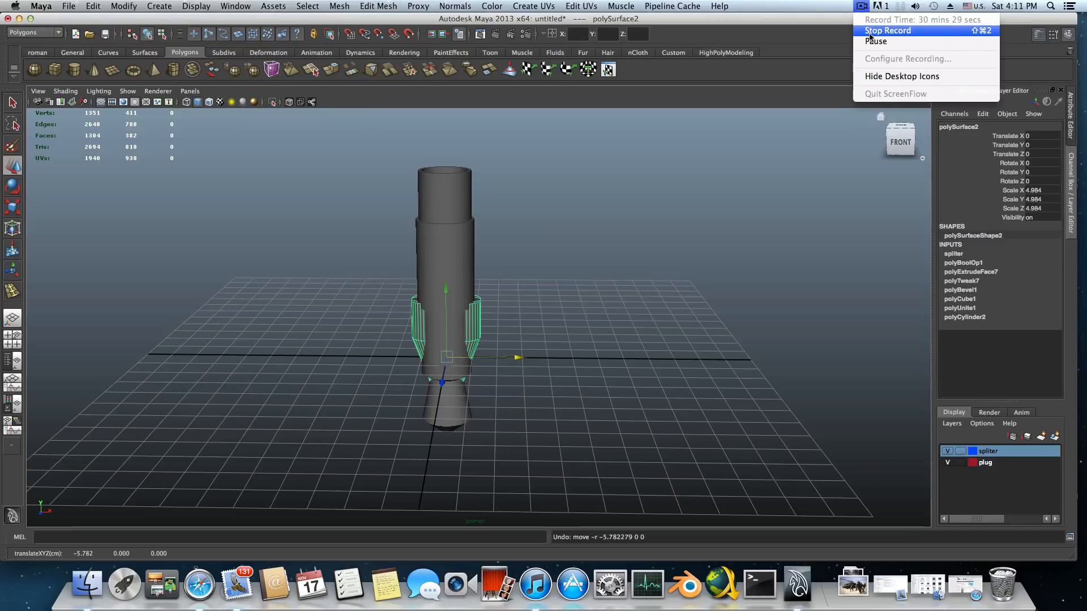